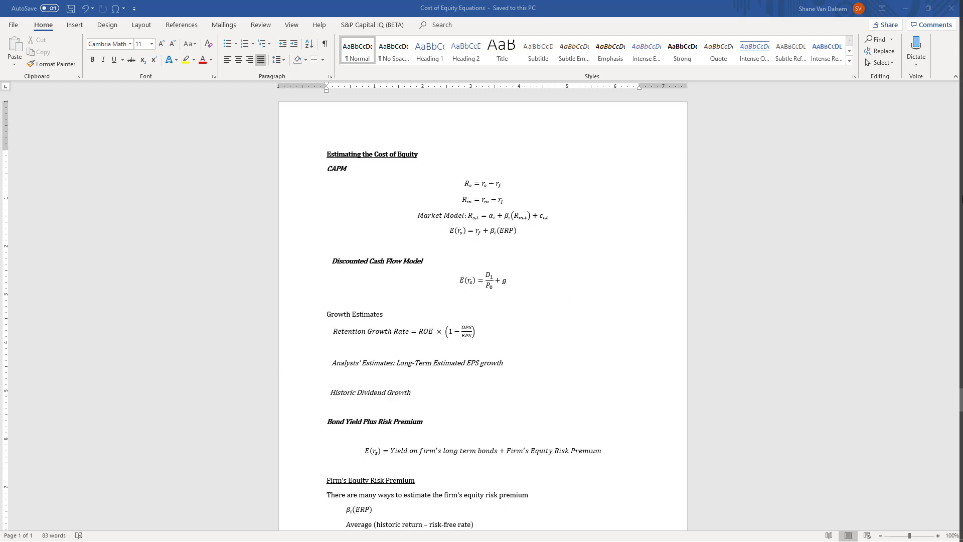
Step: Switch to the Cost of Equity Calculation-Class Copy workbook in Excel and examine the market index and risk-free rate identifiers on the CAPM sheet
mouse_move(951, 356)
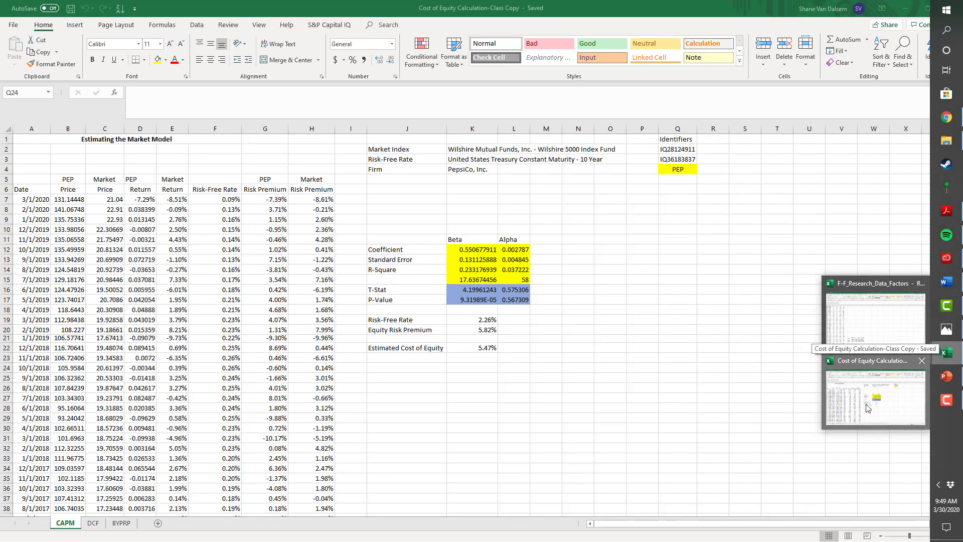
left_click(867, 408)
left_click(396, 368)
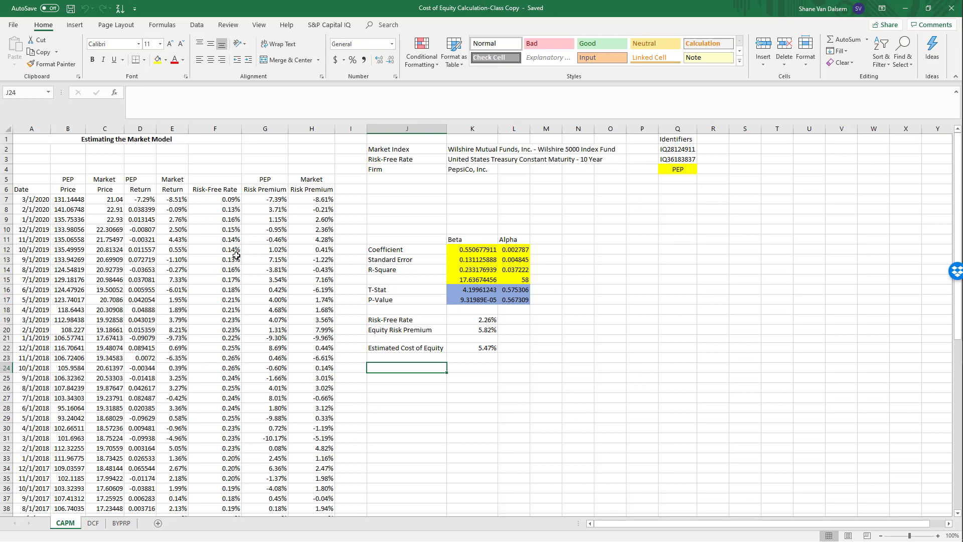
scroll(183, 313, "down", 2)
scroll(183, 314, "up", 2)
left_click(360, 337)
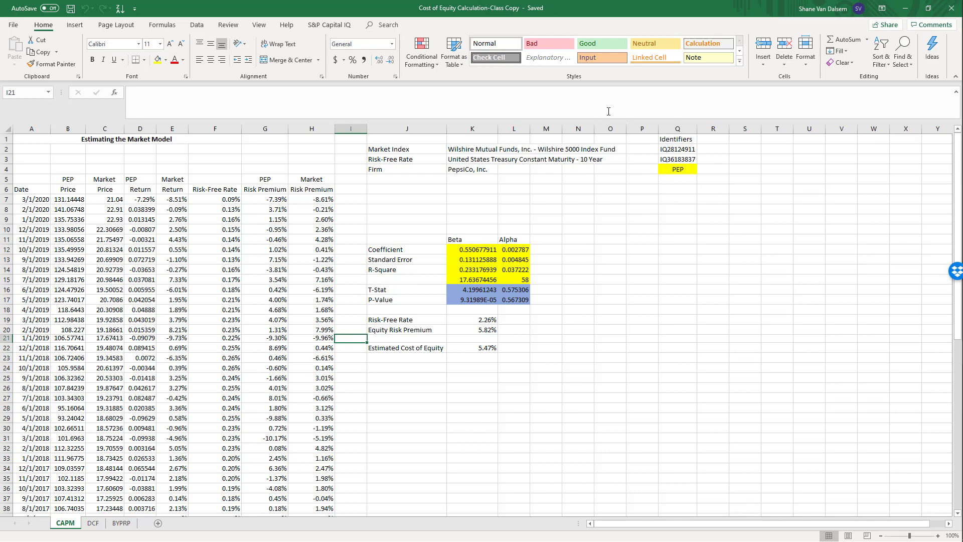
left_click(669, 153)
left_click(673, 160)
key("Up")
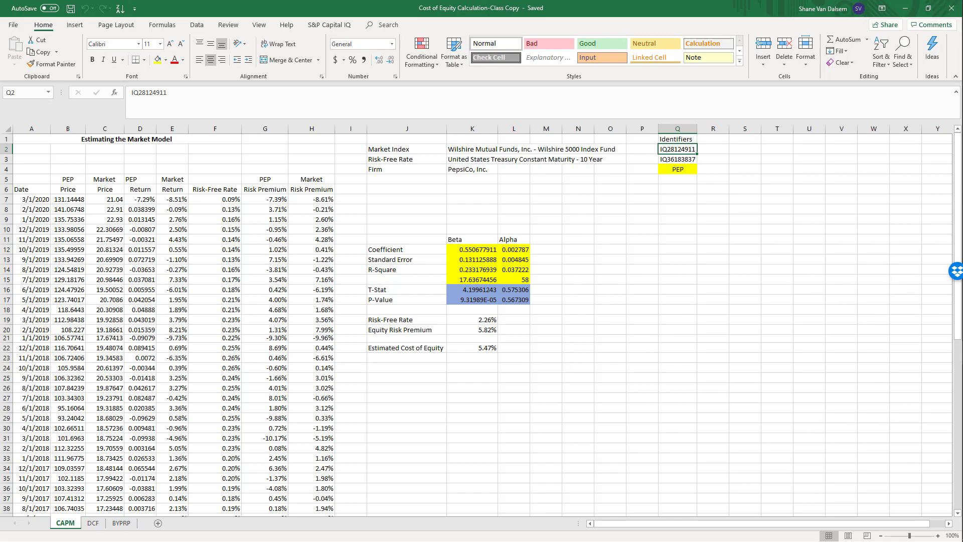
Step: Switch to the S&P Capital IQ page in Chrome and search for wilshire 5000
mouse_move(961, 248)
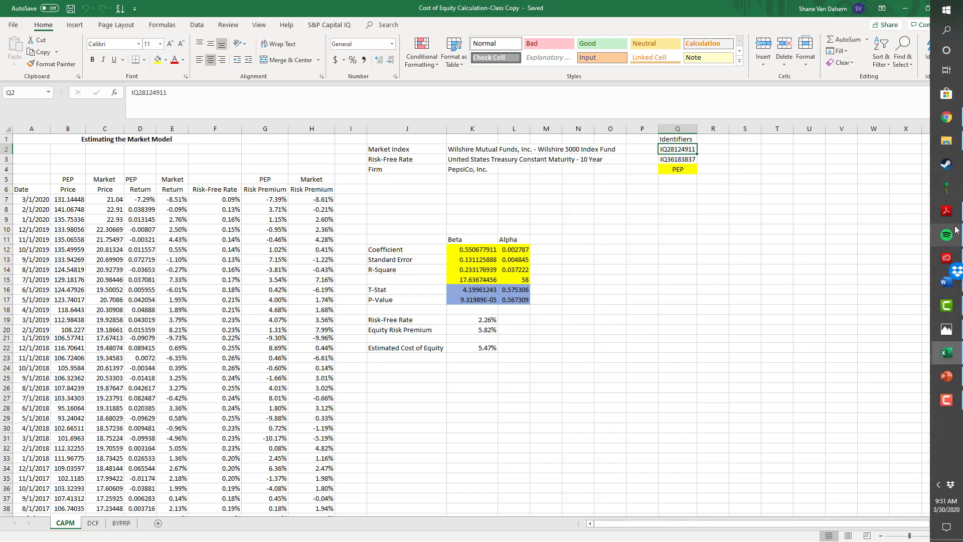
left_click(946, 117)
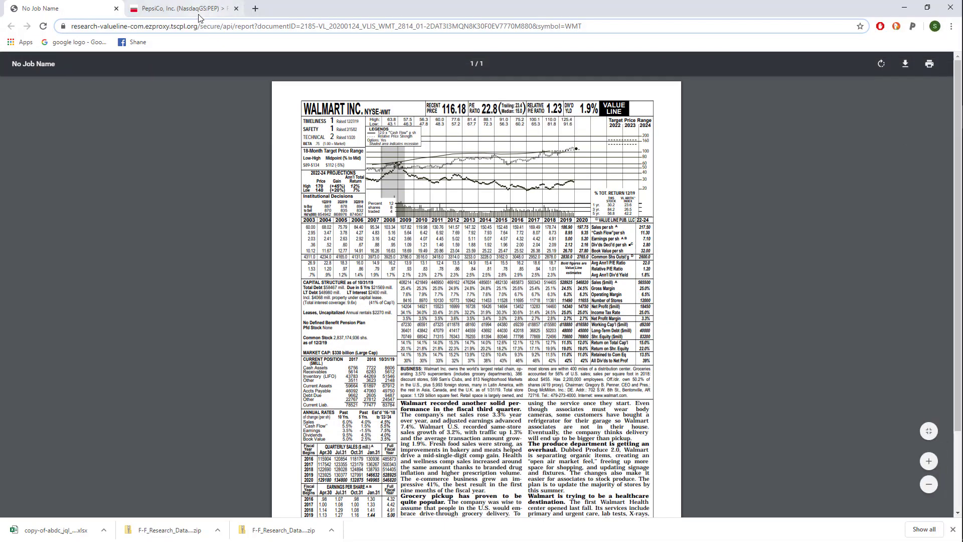
left_click(199, 11)
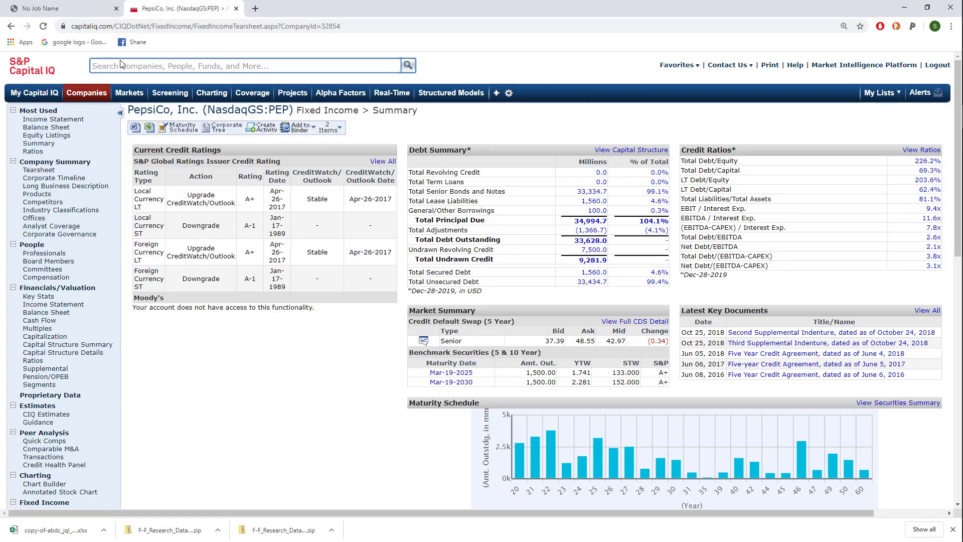
left_click(139, 66)
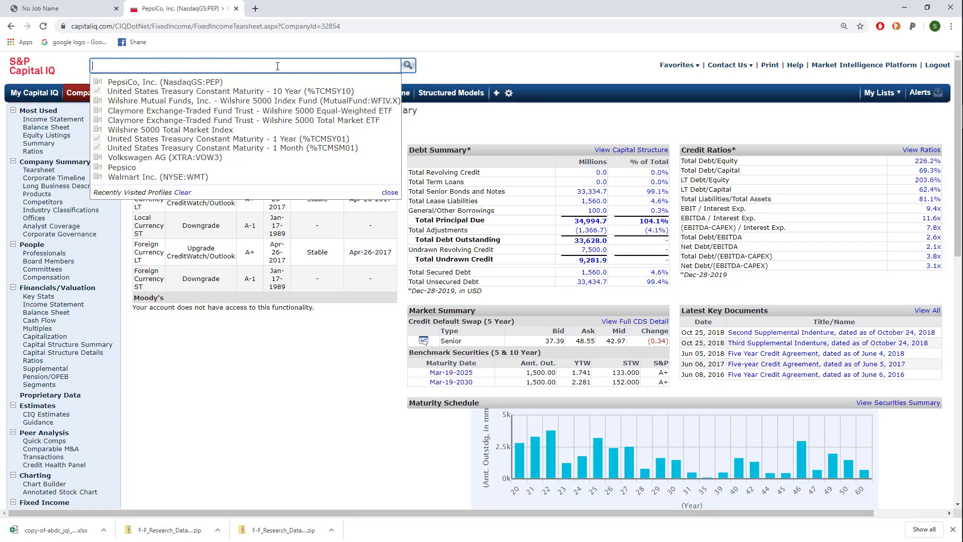
type("wilshre")
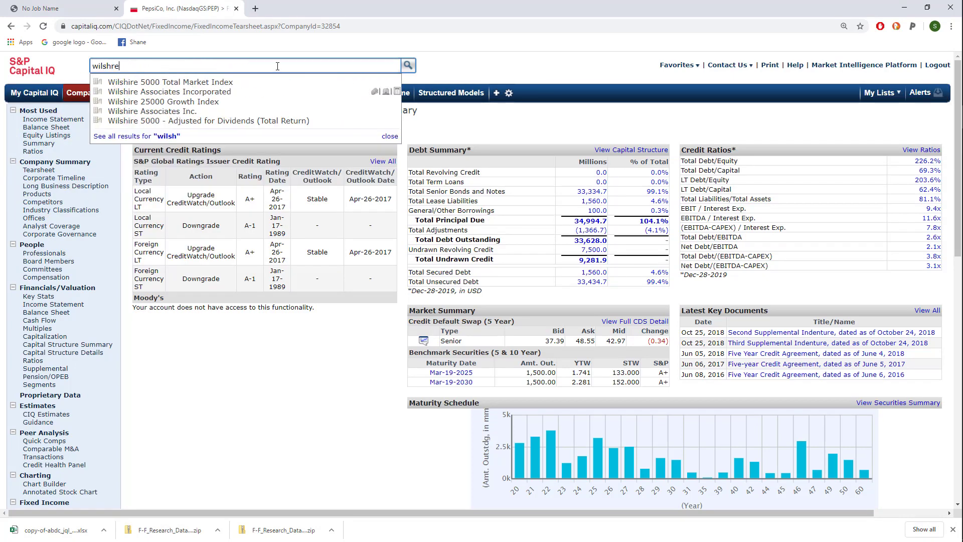
key("BackSpace")
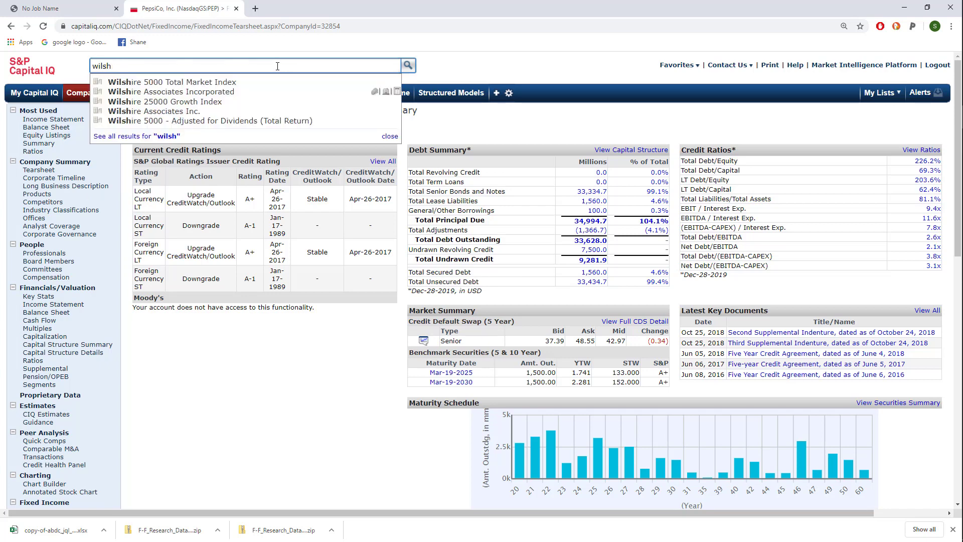
type("ire 5000")
left_click(411, 62)
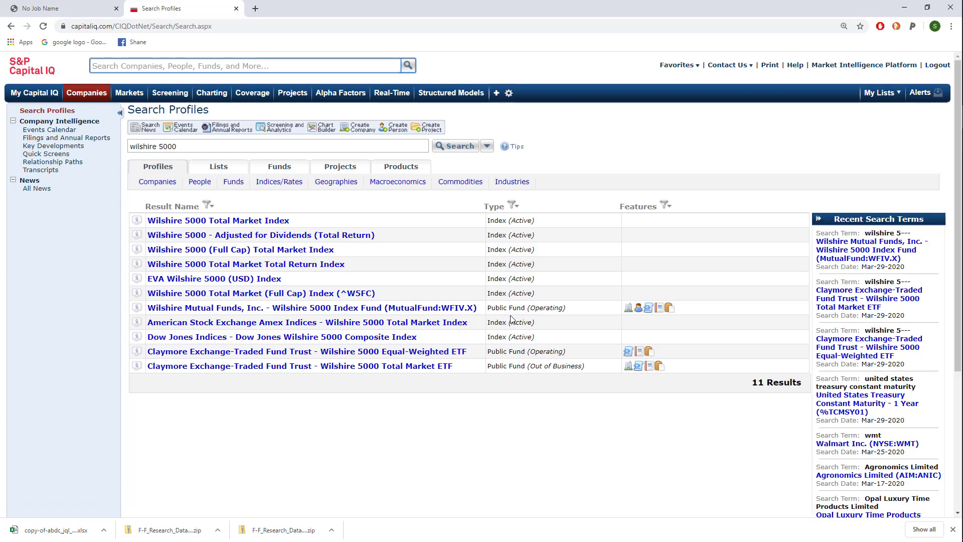
Step: Open the Wilshire Mutual Funds, Inc. - Wilshire 5000 Index Fund profile and copy the company ID number from its web address
left_click(400, 312)
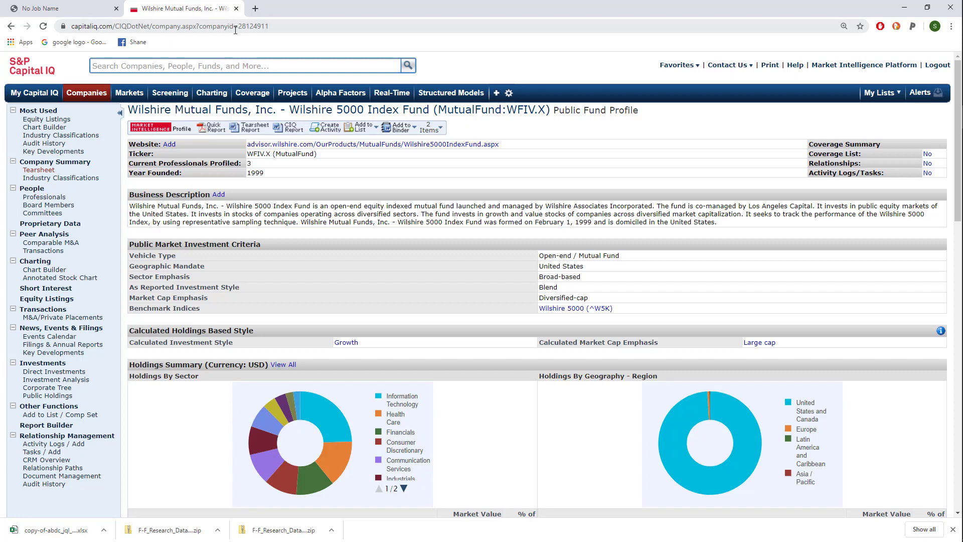
left_click_drag(239, 29, 273, 29)
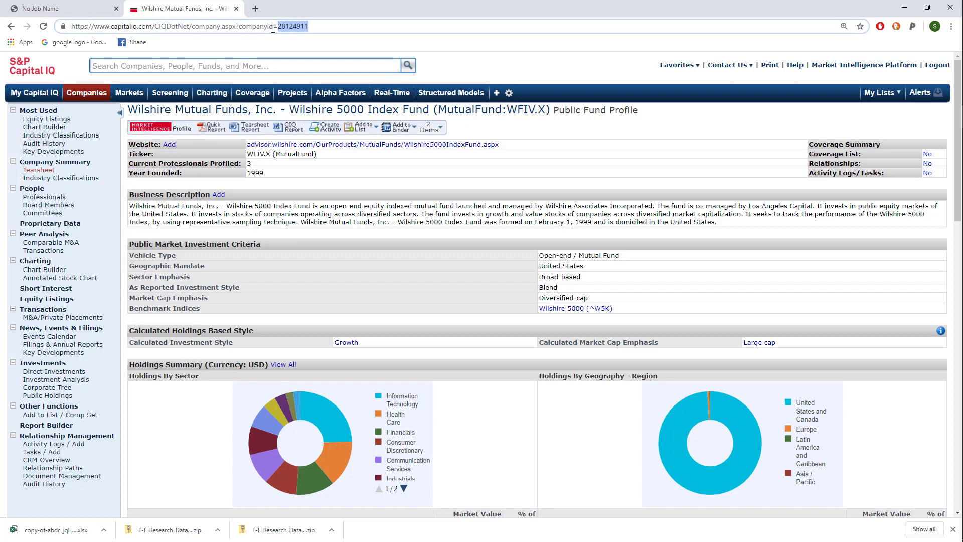
right_click(301, 26)
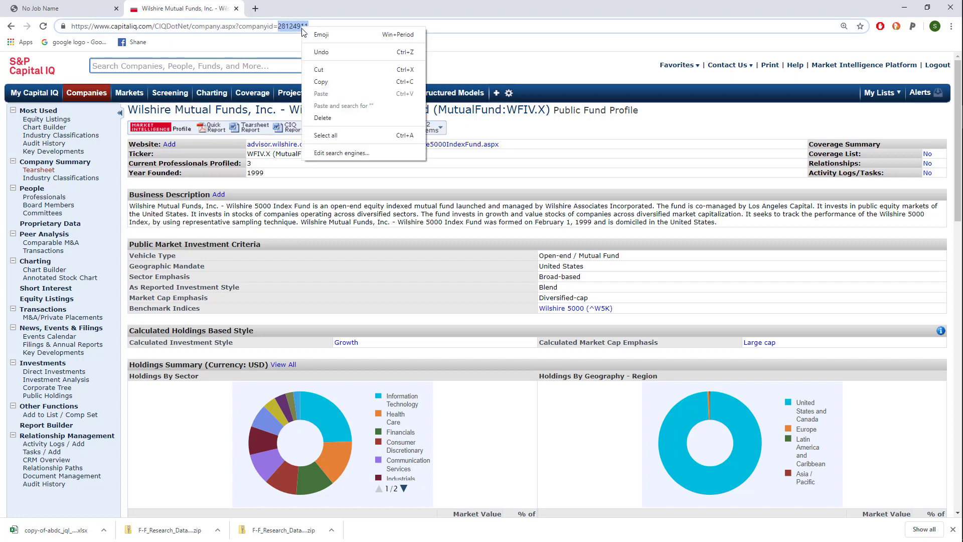
left_click(326, 82)
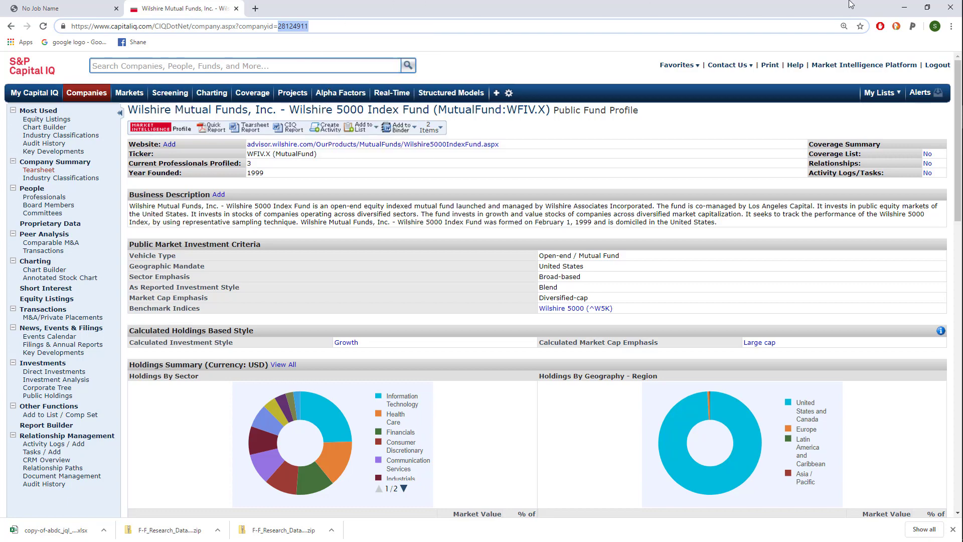
Step: Return to the Excel workbook and clear the market index identifier in cell Q2
left_click(896, 9)
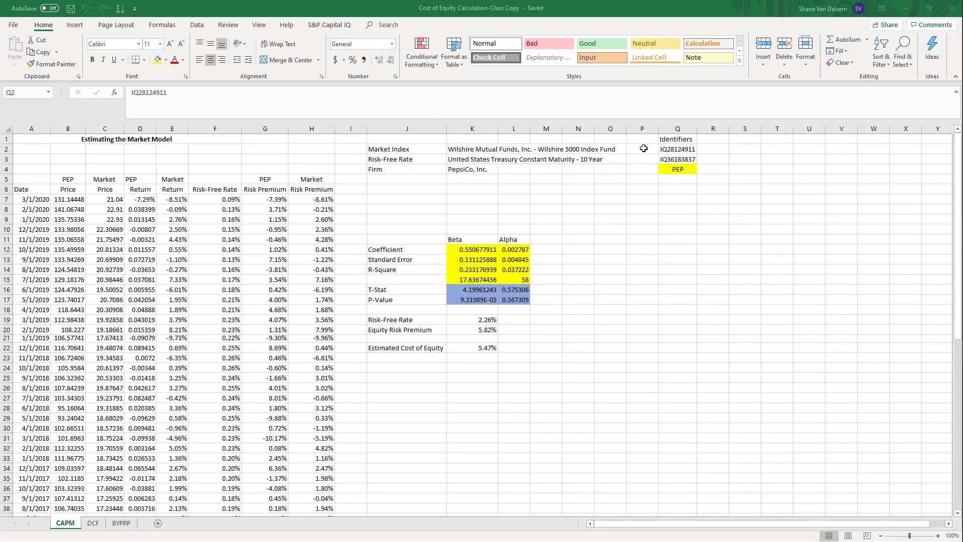
left_click(678, 239)
left_click(682, 149)
left_click_drag(171, 94, 129, 93)
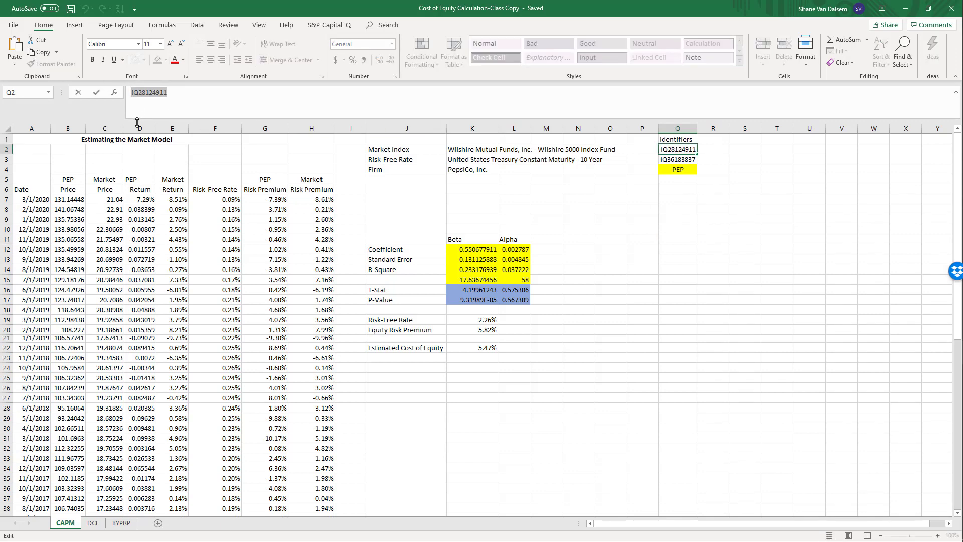
key("BackSpace")
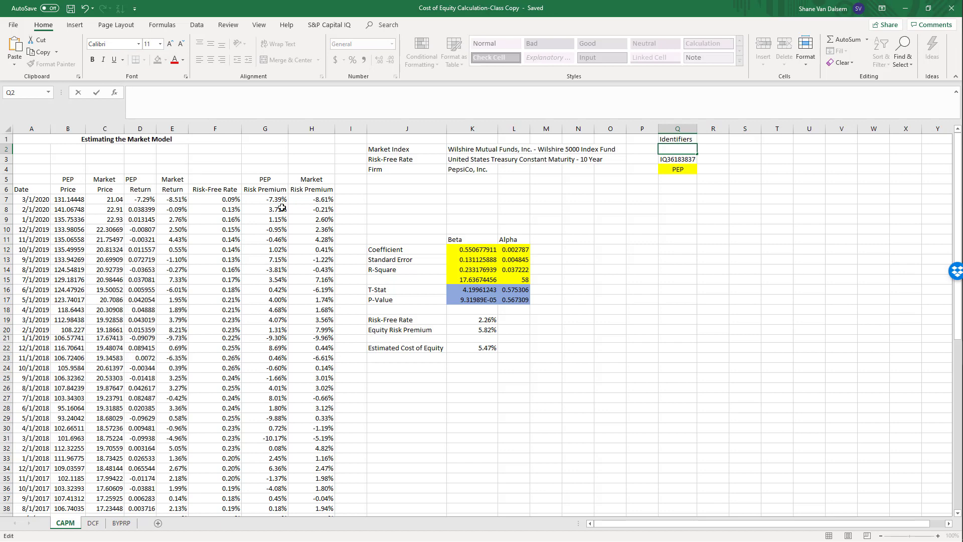
left_click(513, 289)
left_click(679, 146)
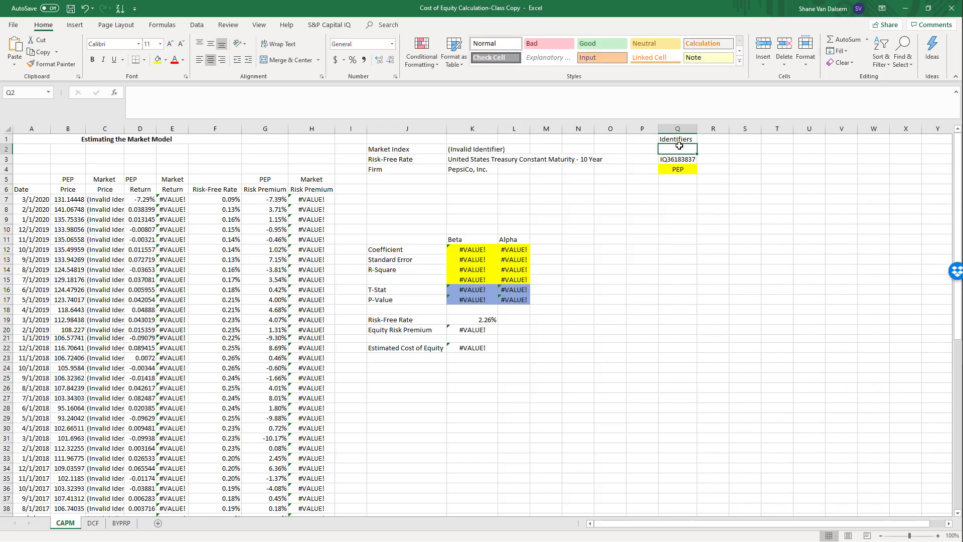
right_click(680, 146)
left_click(705, 207)
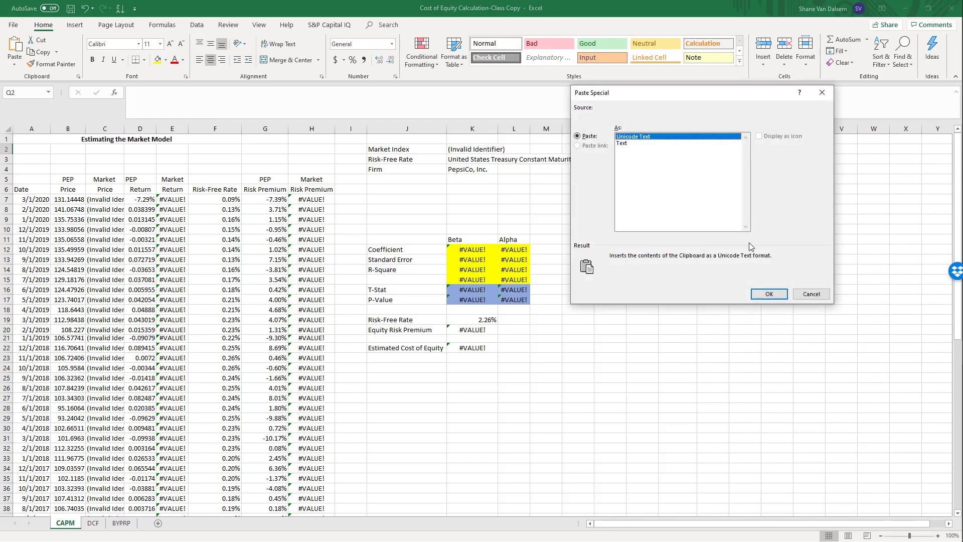
left_click(821, 292)
Step: Paste the copied company ID into cell Q2 and prefix it with IQ so the identifier reads IQ28124911
right_click(683, 147)
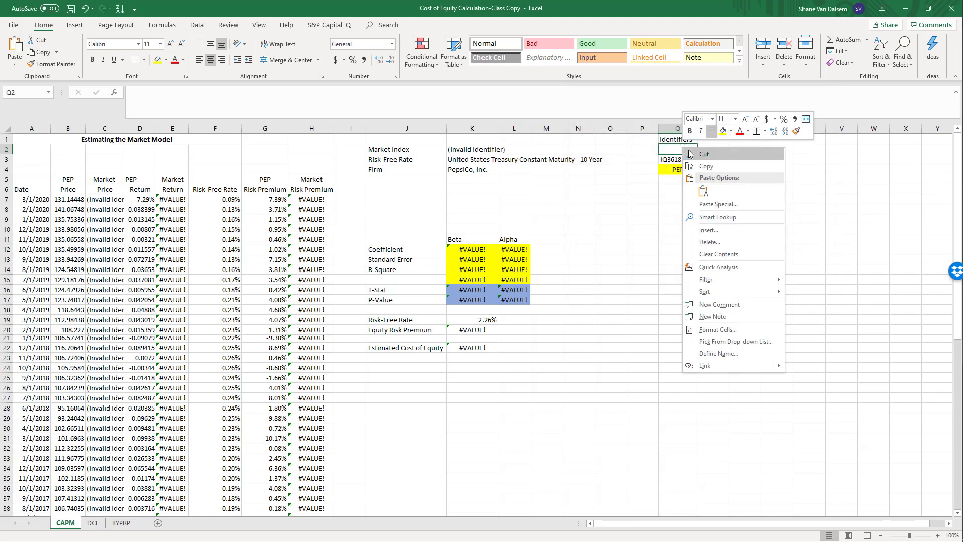
left_click(705, 188)
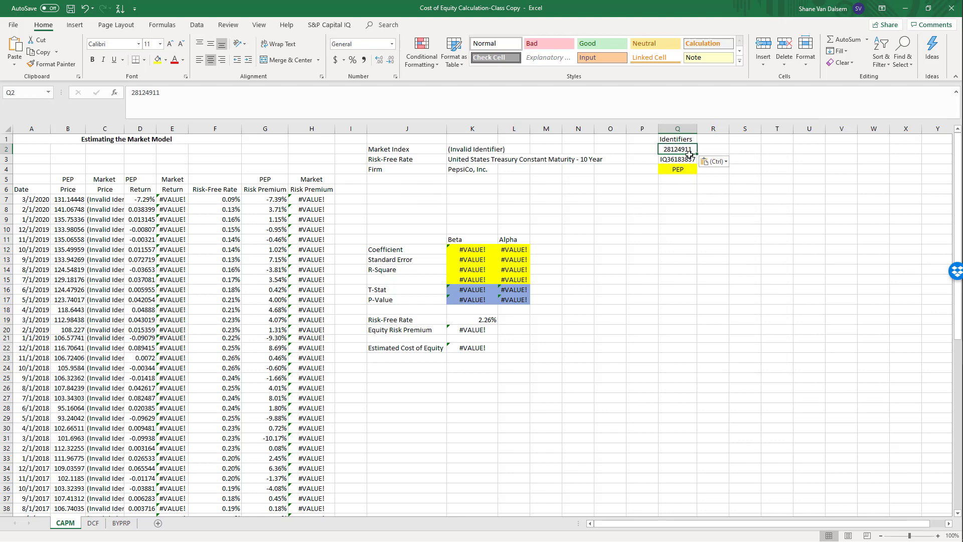
left_click(98, 238)
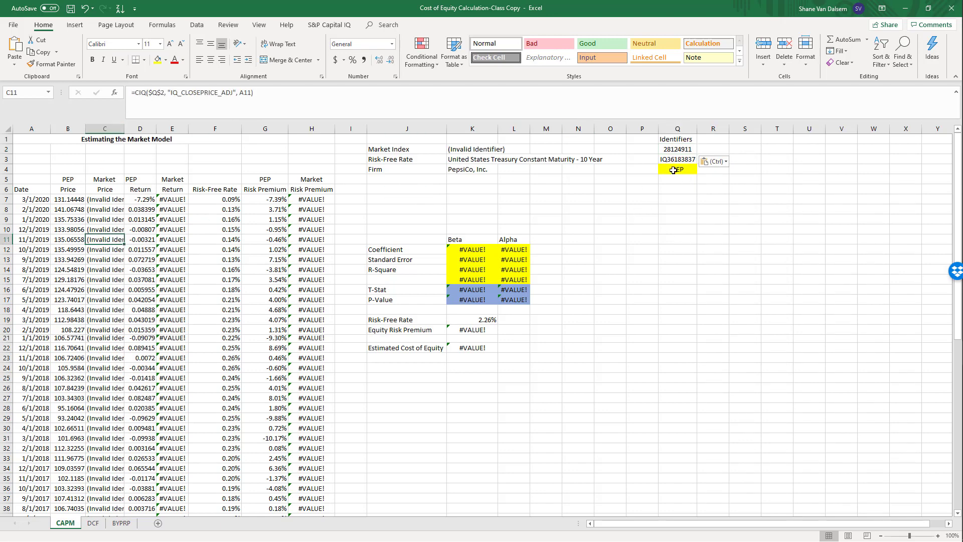
left_click(678, 149)
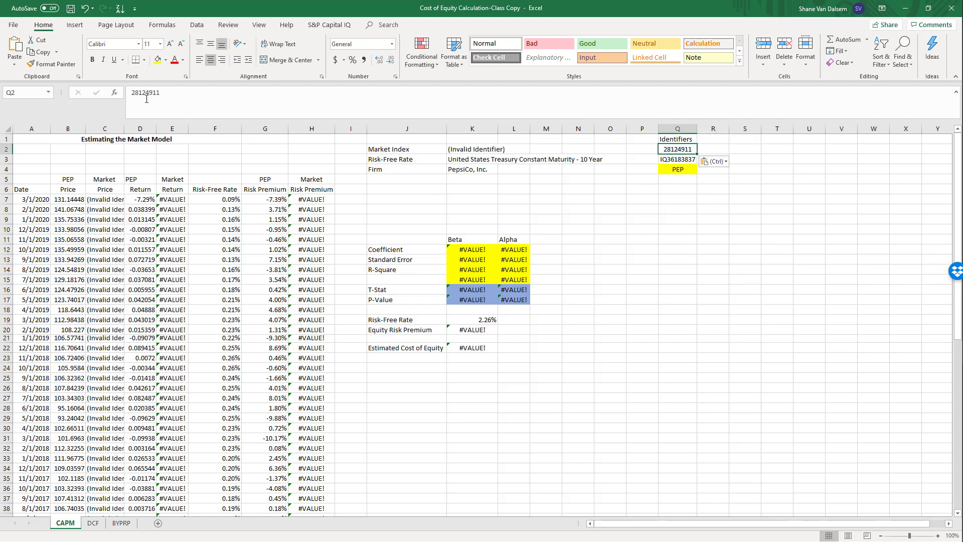
left_click(271, 94)
type("IQ")
key("Return")
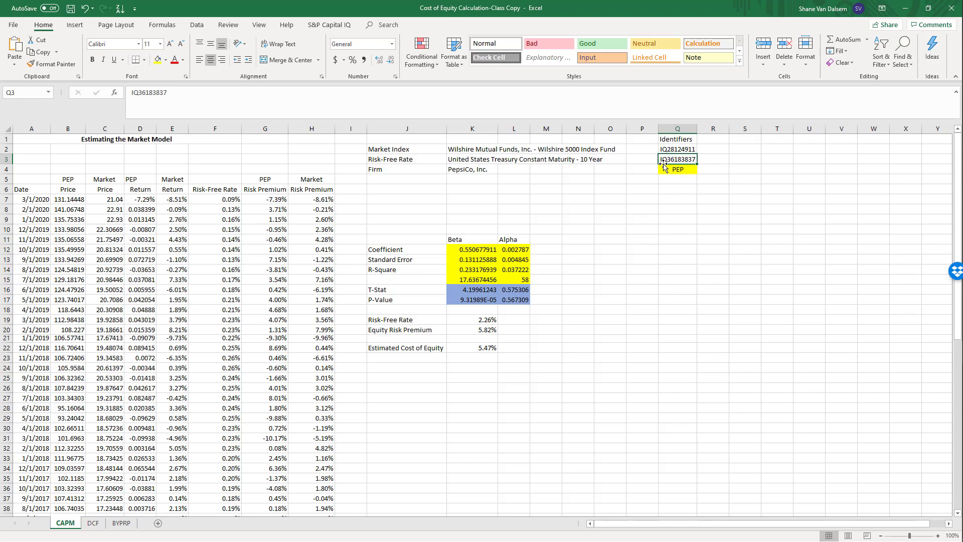
Step: Inspect the Capital IQ formulas in several cells of the Risk-Free Rate column
left_click(607, 259)
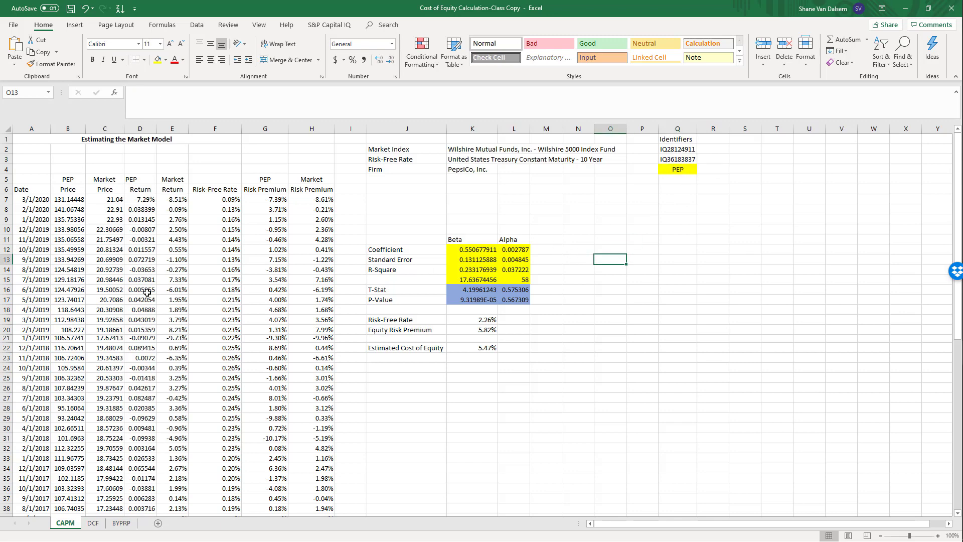
left_click(225, 202)
left_click(228, 239)
left_click(224, 310)
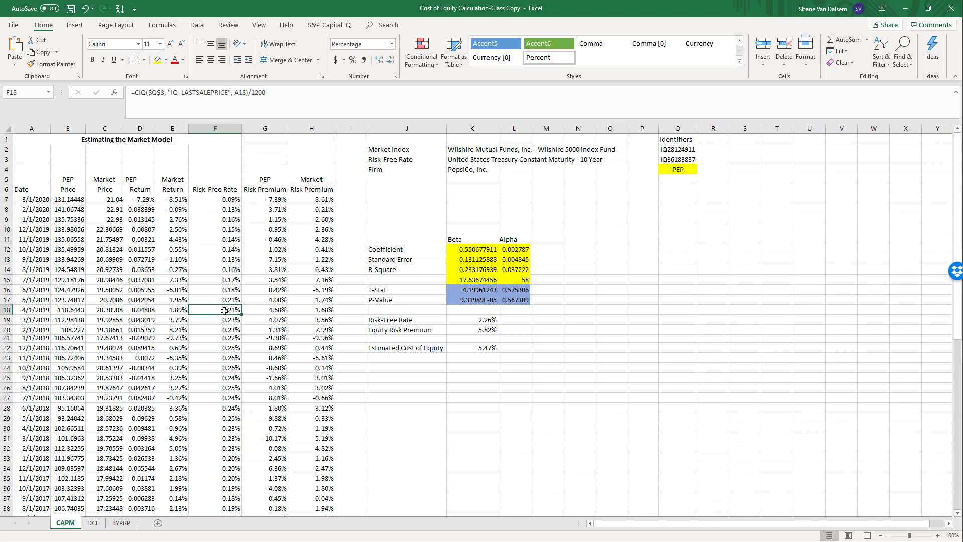
left_click(610, 457)
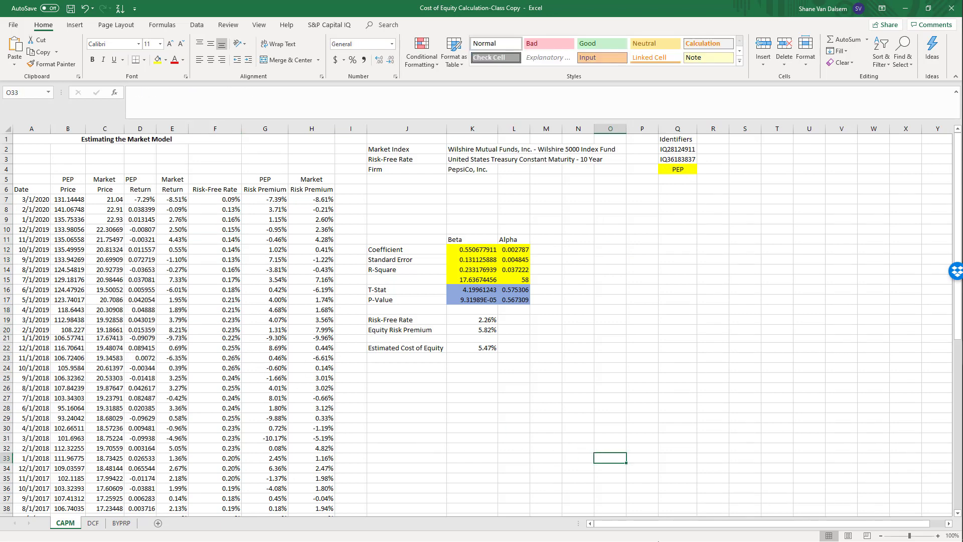
left_click(172, 368)
Step: Clear all values in the PEP Price and Market Price columns from row 7 down
left_click(69, 199)
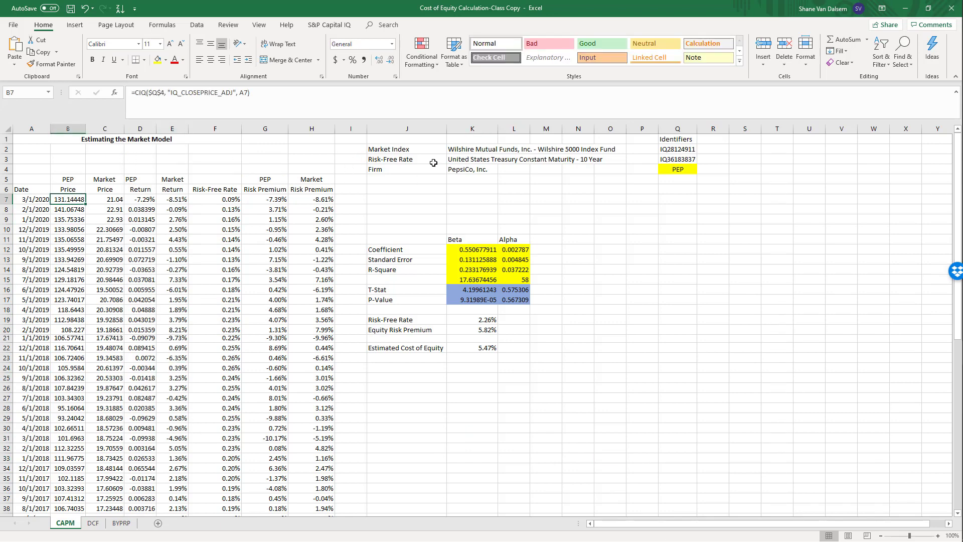
key("ctrl+shift+Down")
key("Delete")
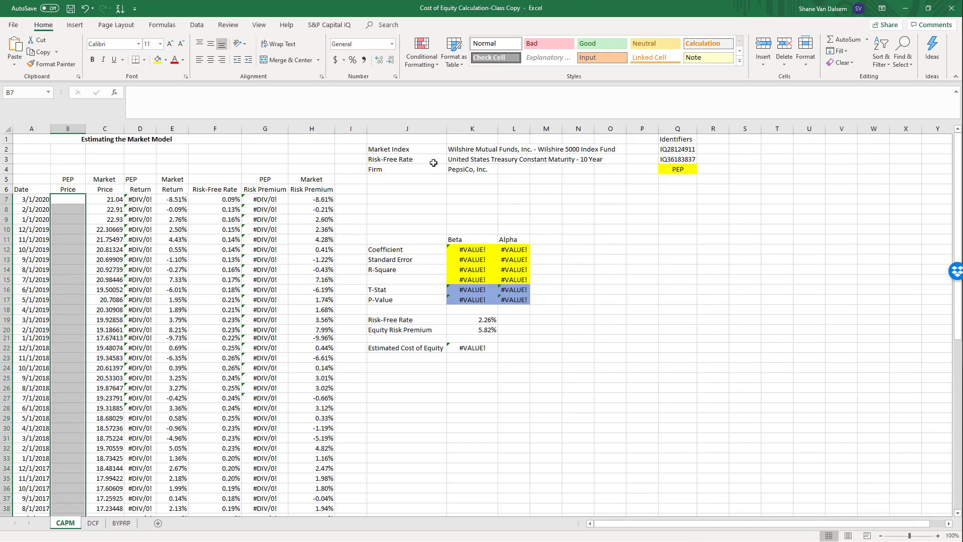
key("Right")
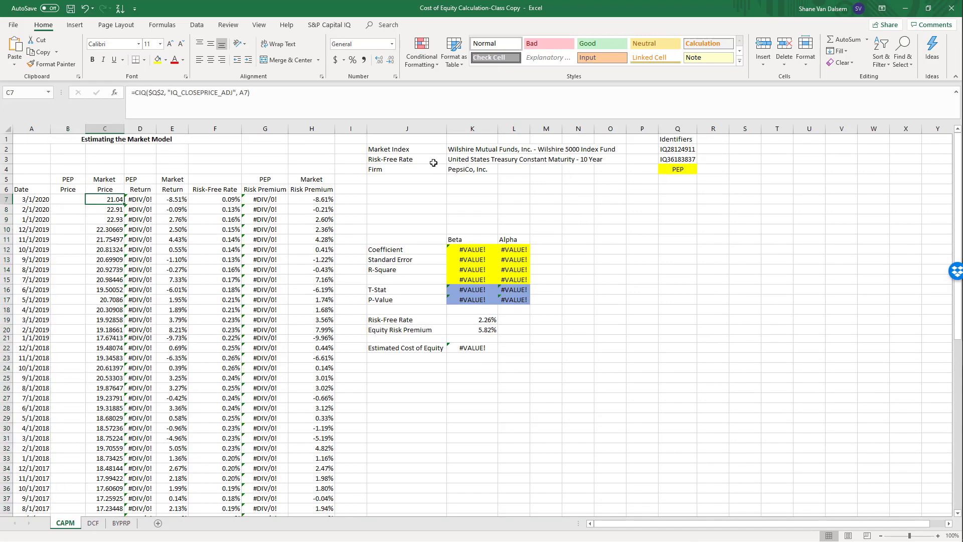
key("ctrl+shift+Down")
key("Delete")
scroll(434, 163, "up", 20)
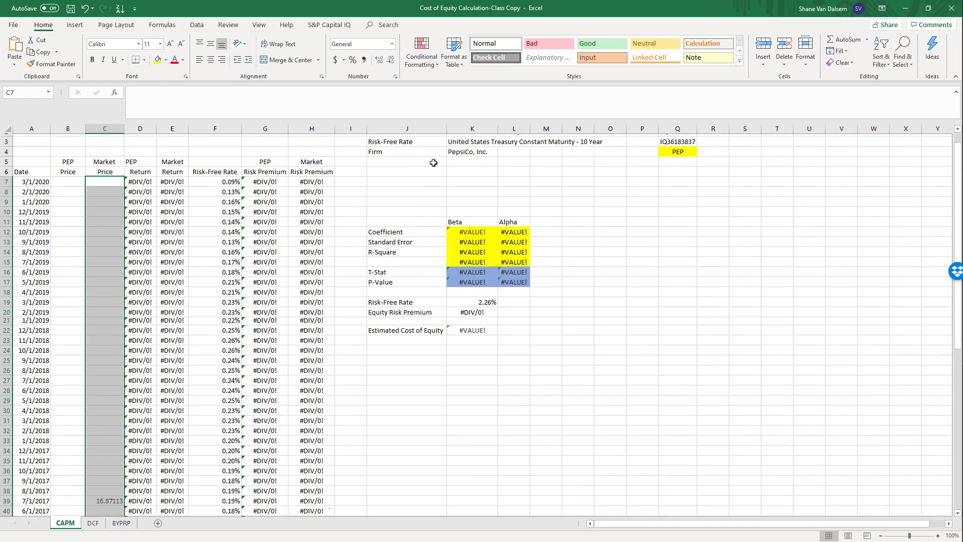
Step: Clear the return, risk-free rate and risk premium formulas in D7:H66, then select the first PEP Price cell, B7
key("Right")
key("shift+Right")
key("shift+Right")
key("shift+Right")
key("shift+Right")
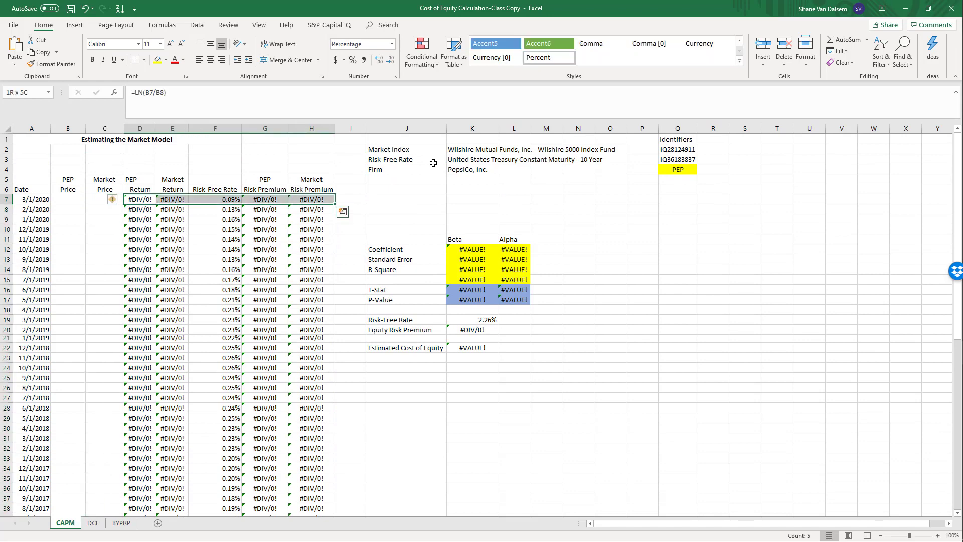
key("shift+Left")
key("shift+Left")
key("shift+Left")
key("shift+Left")
key("shift+Right")
key("shift+Right")
key("shift+Right")
key("shift+Right")
key("shift+Left")
key("shift+Left")
key("shift+Left")
key("shift+Left")
key("shift+Right")
key("shift+Right")
key("shift+Right")
key("shift+Right")
key("ctrl+shift+Down")
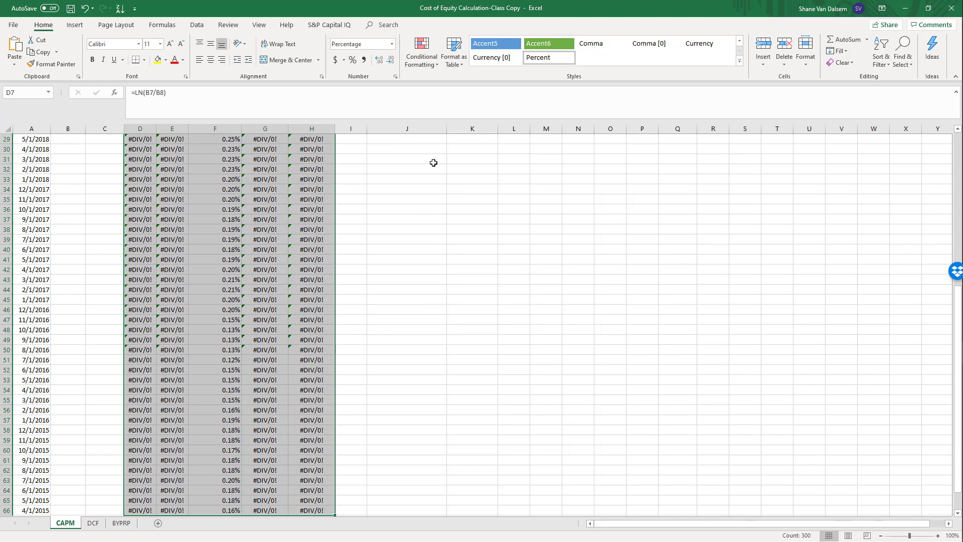
key("Delete")
scroll(433, 163, "up", 20)
key("Left")
key("Left")
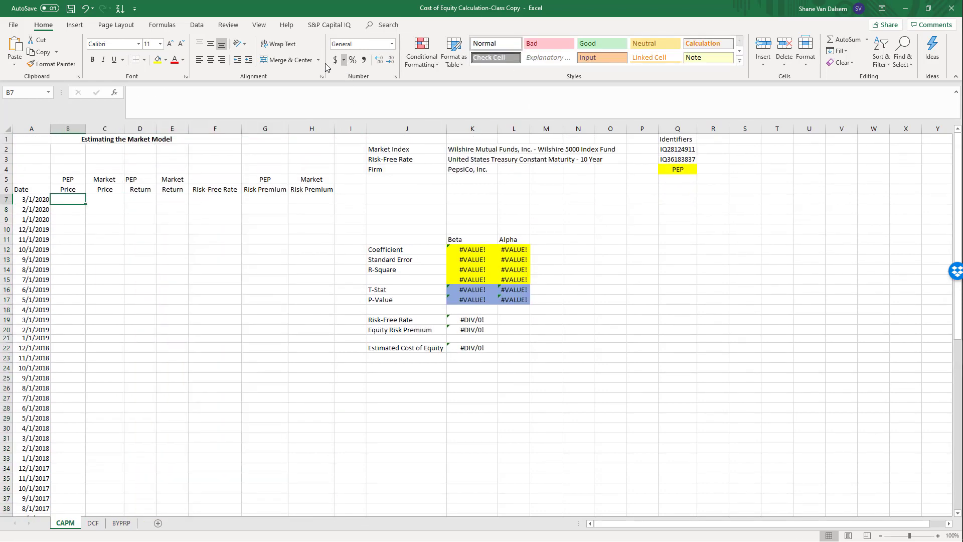
Step: Open the Capital IQ Formula Builder for cell B7 and set the identifier to the PEP ticker cell, Q4
left_click(345, 25)
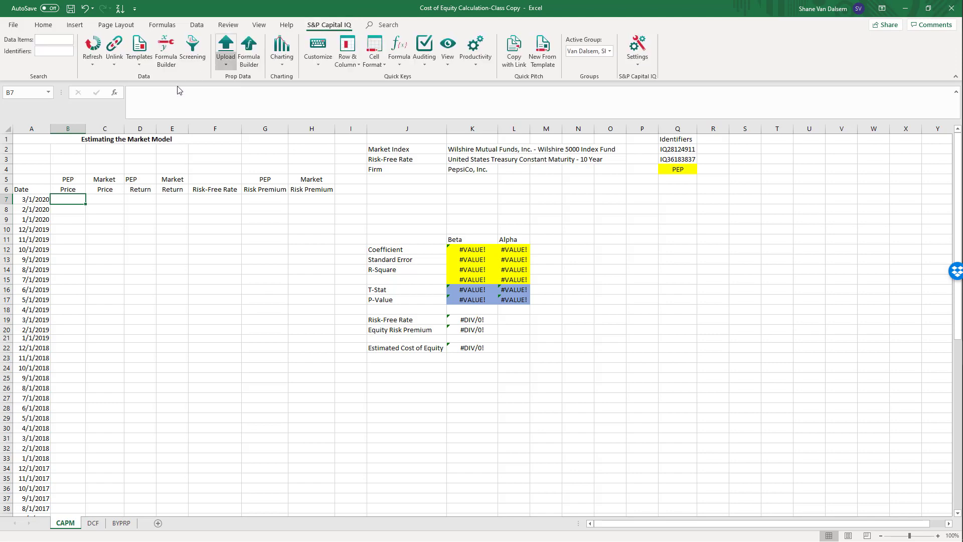
left_click(166, 51)
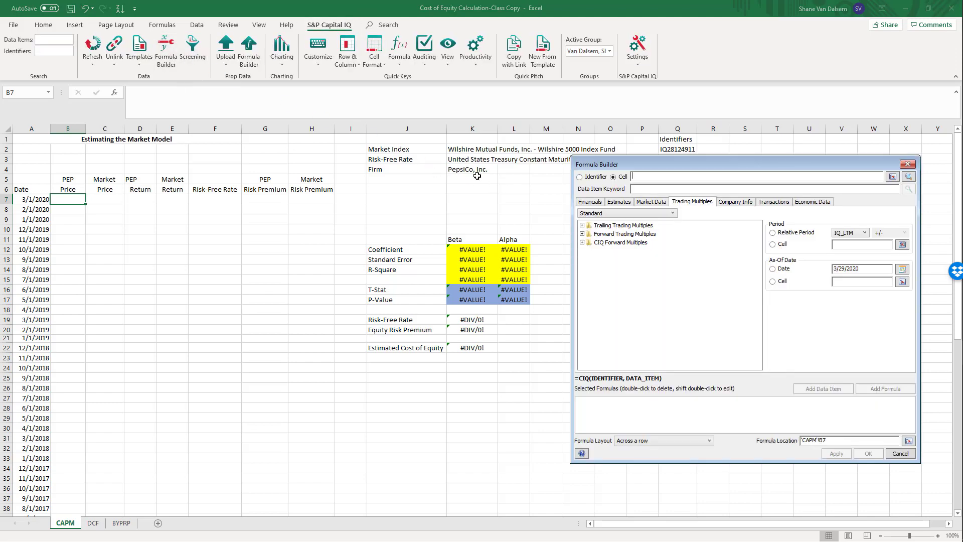
left_click_drag(652, 164, 674, 267)
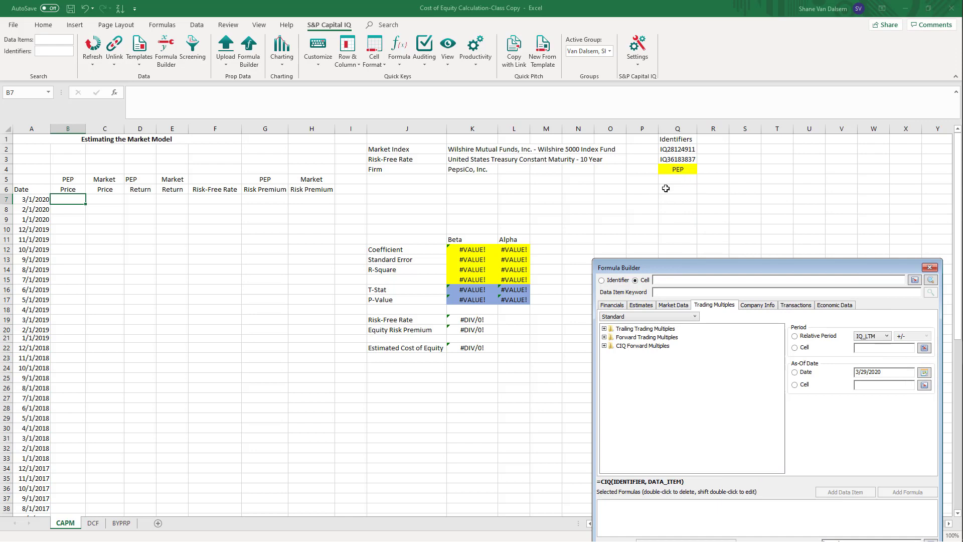
left_click(679, 170)
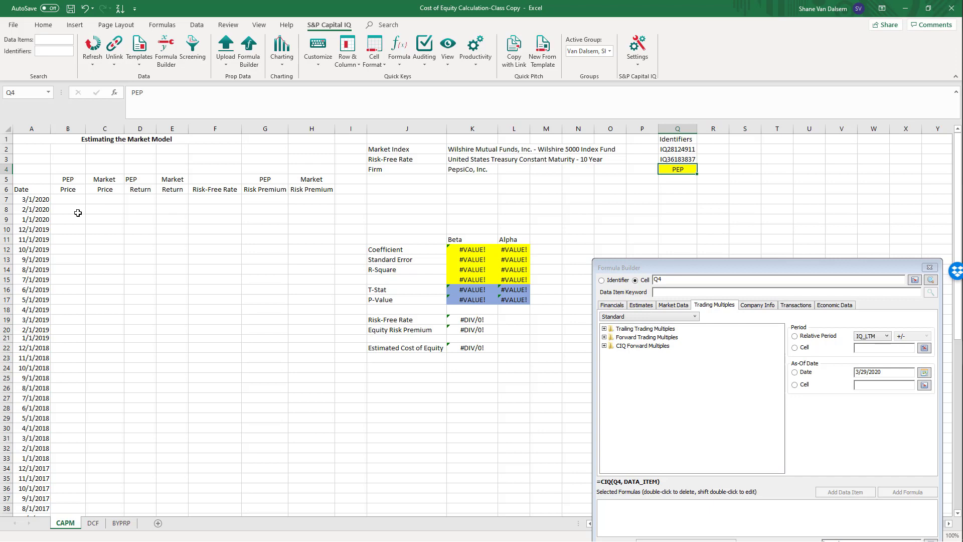
Step: Choose Dividend Adj. Day Close Price from the Equity Market Data items for the PEP price formula
left_click(674, 305)
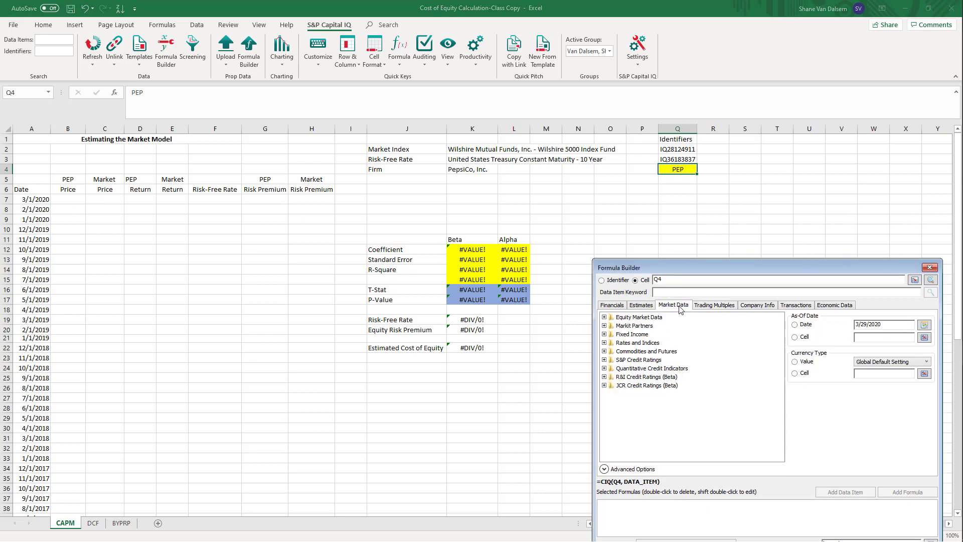
left_click(632, 319)
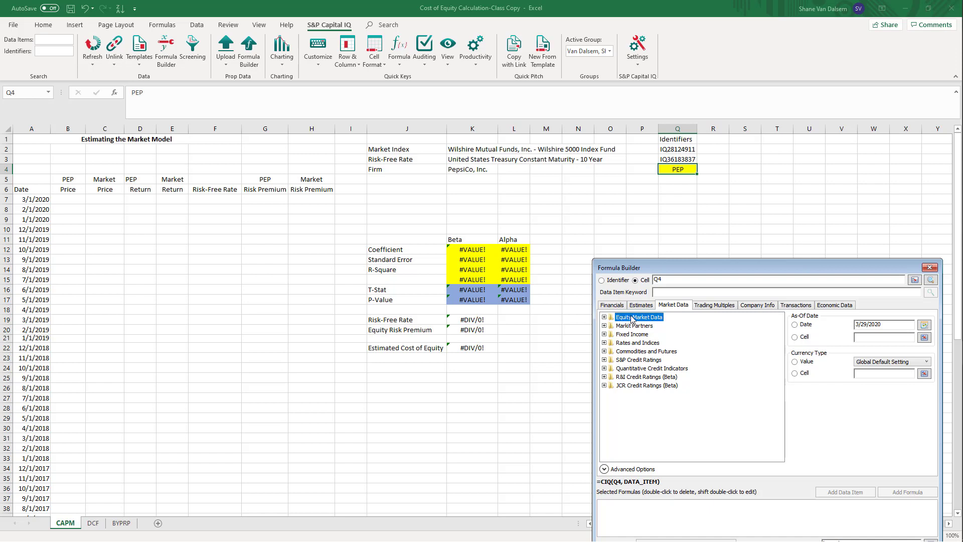
double_click(633, 319)
scroll(692, 364, "down", 3)
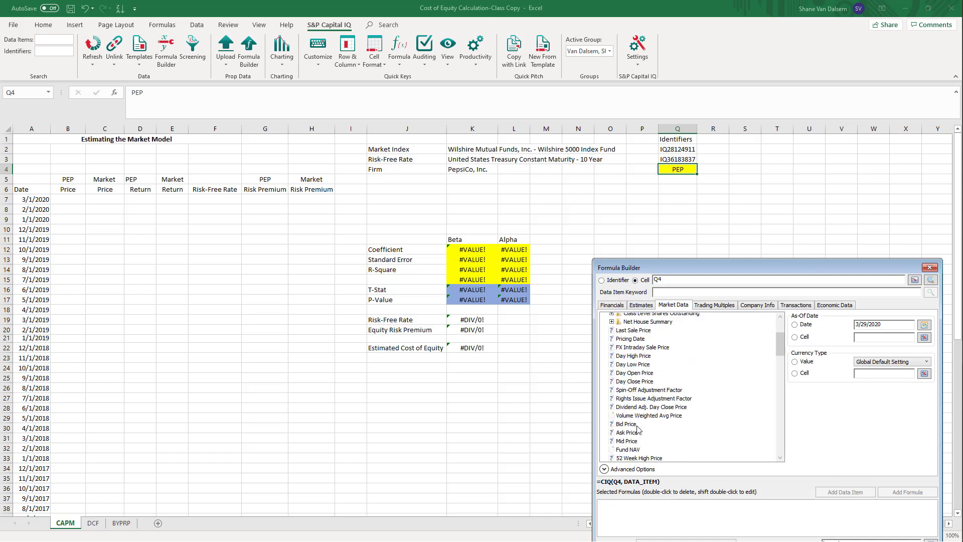
left_click(645, 408)
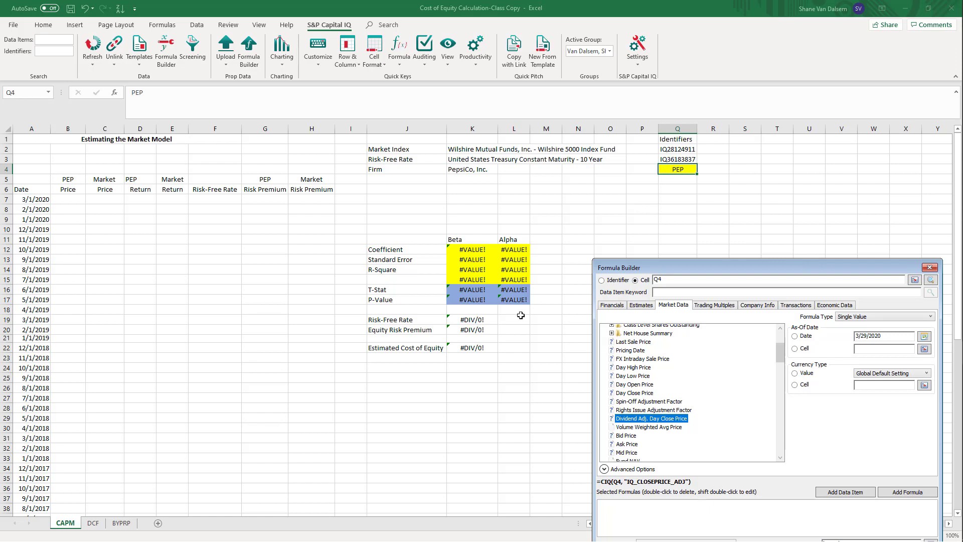
Step: Set the as-of date to cell A7 and enter =CIQ($Q$4, "IQ_CLOSEPRICE_ADJ", A7) in B7 with an absolute identifier reference
mouse_move(675, 422)
left_click(796, 349)
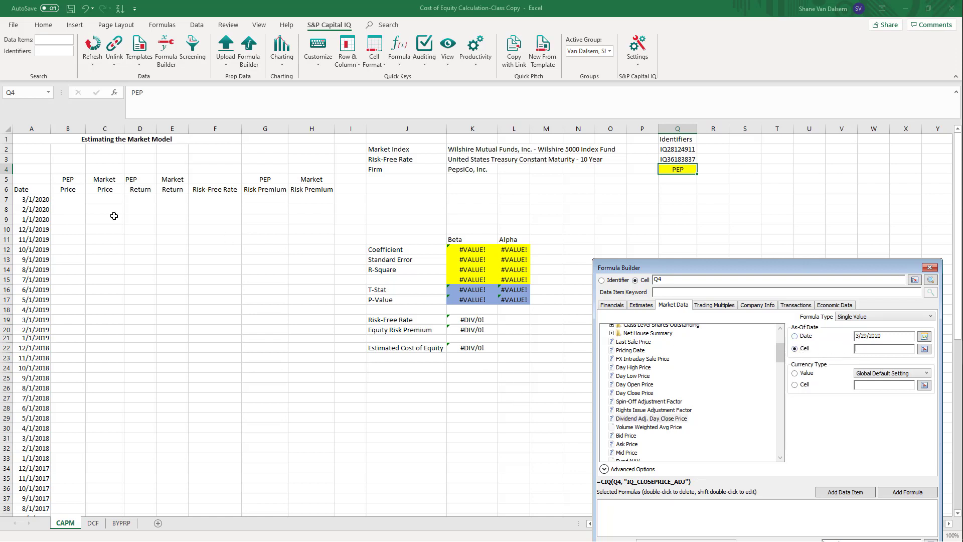
left_click(42, 199)
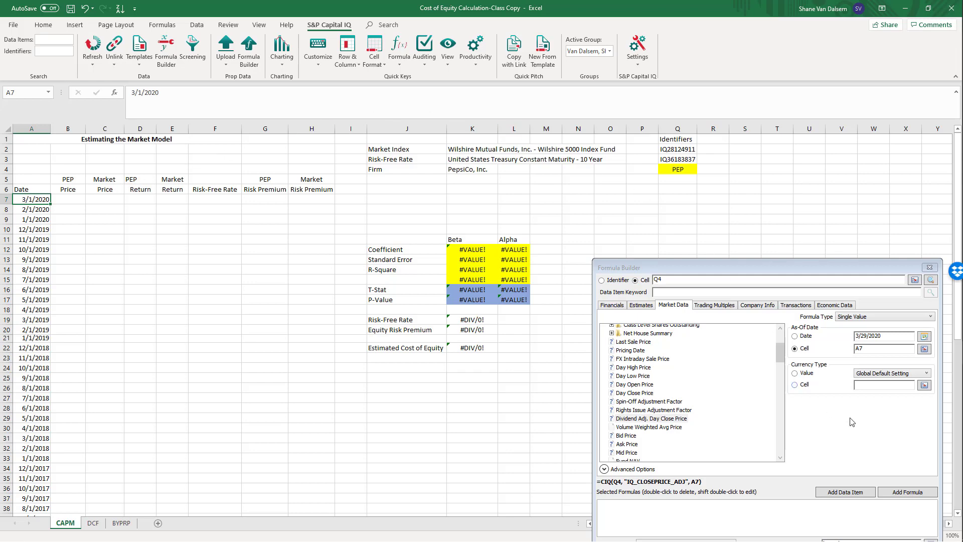
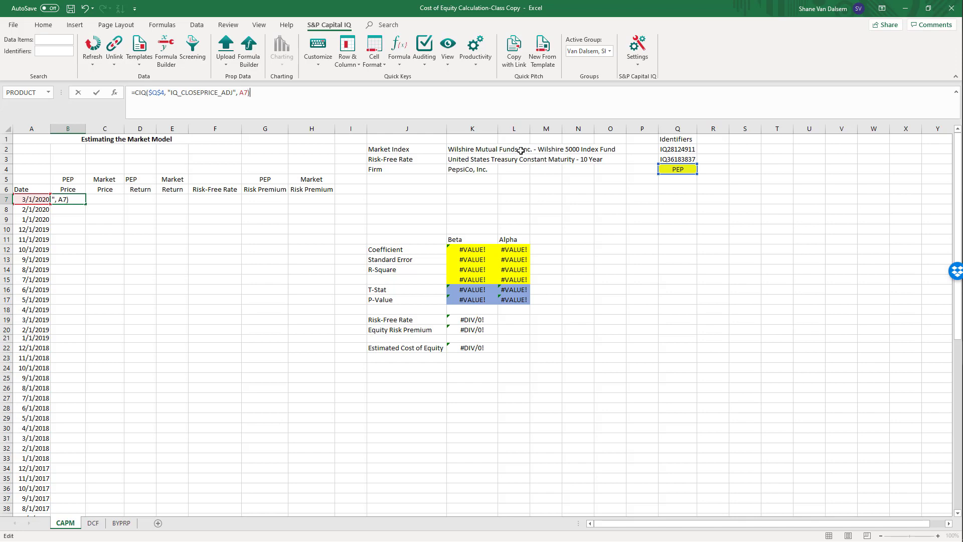
key("Return")
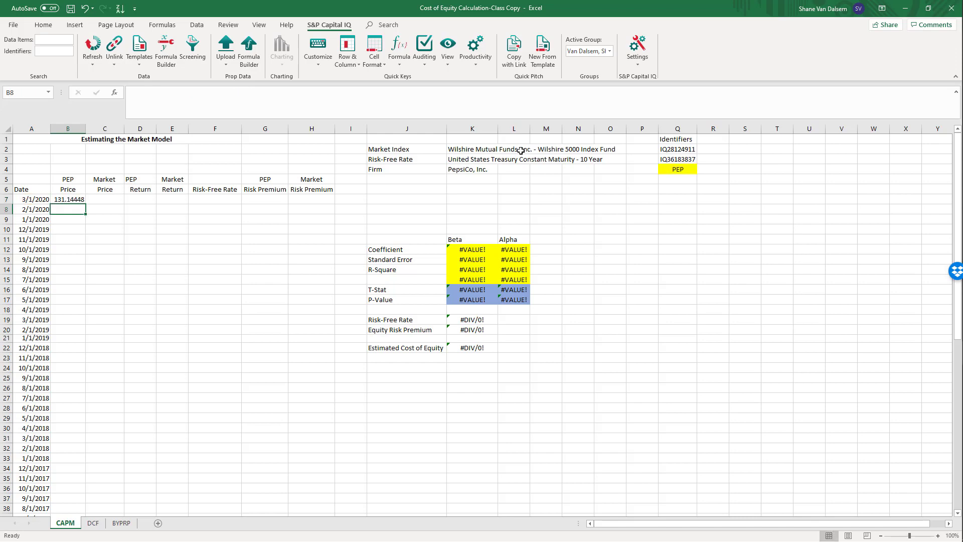
key("Up")
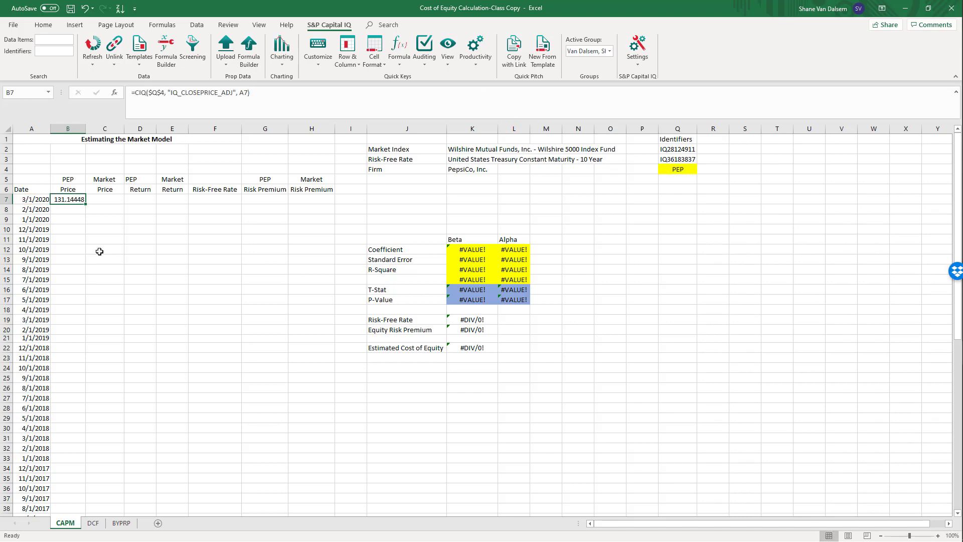
Step: Open the Formula Builder for the first Market Price cell, C7, and set the identifier to the market index cell, Q2
left_click(108, 201)
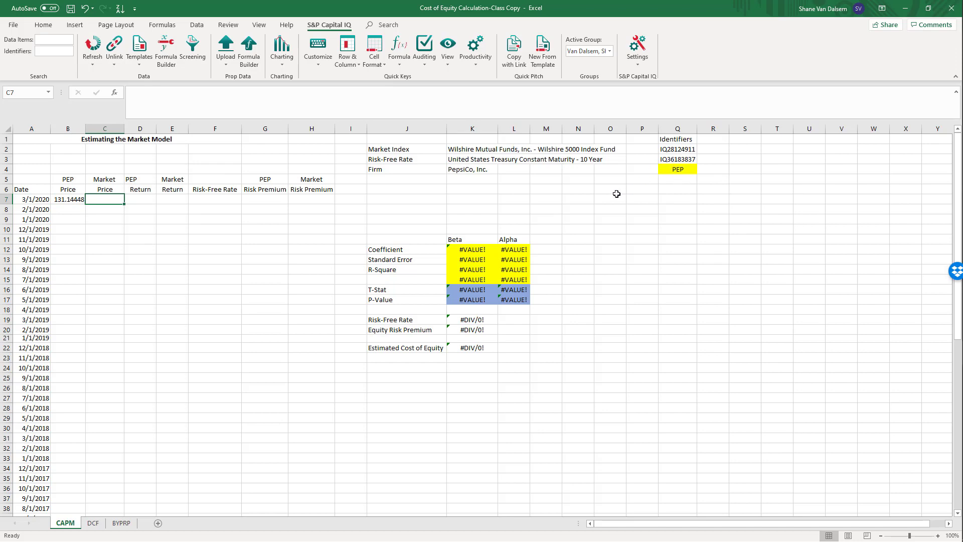
left_click(166, 50)
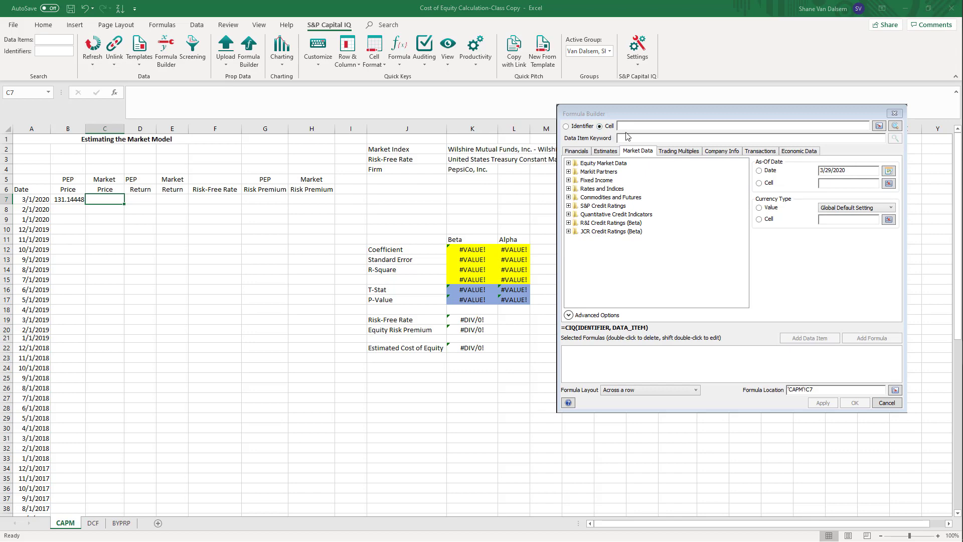
left_click_drag(652, 112, 386, 218)
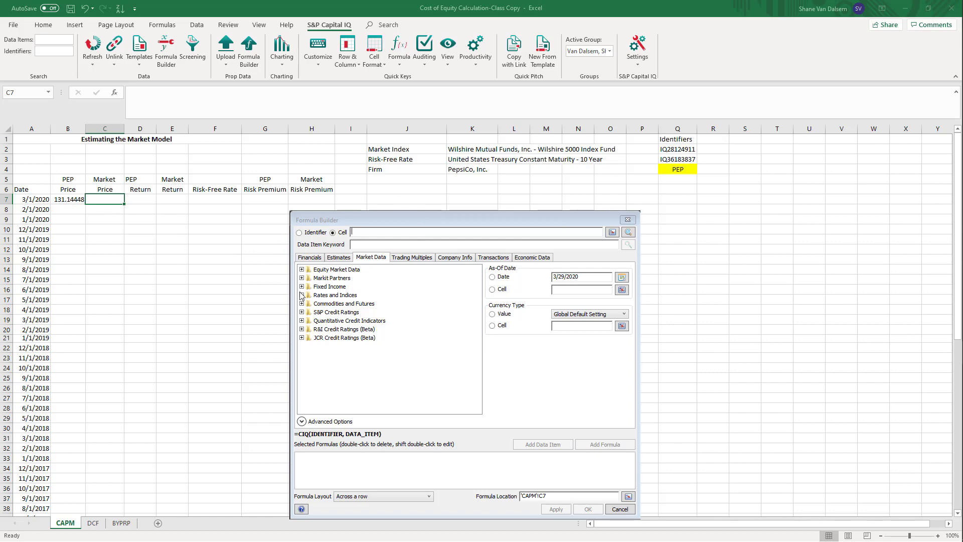
left_click(670, 149)
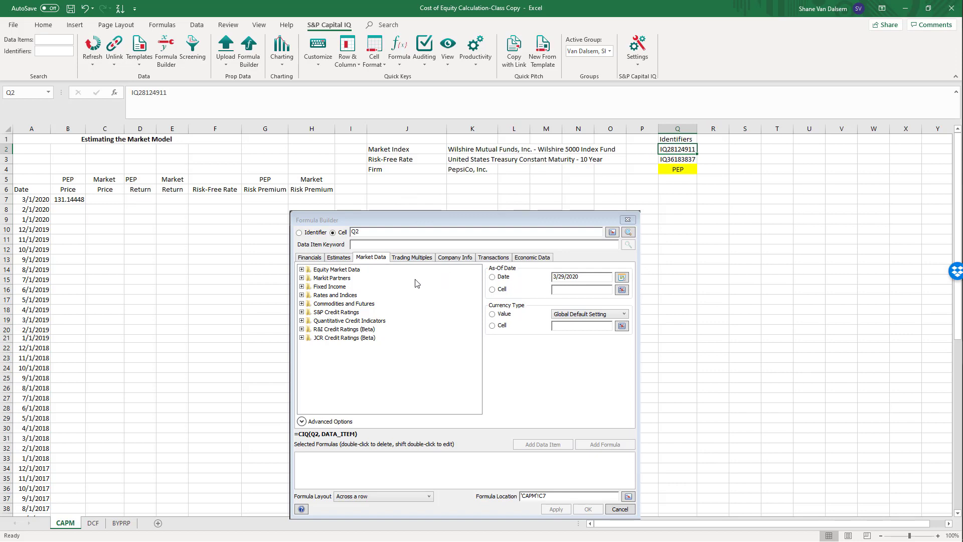
Step: Select Dividend Adj. Day Close Price under Equity Market Data as the data item for the market price
double_click(335, 271)
scroll(350, 329, "down", 1)
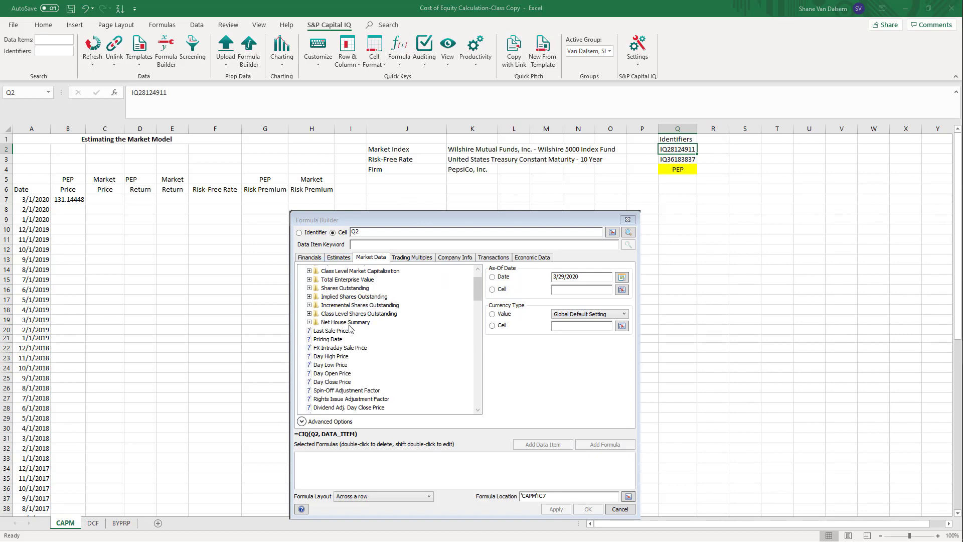
left_click(340, 332)
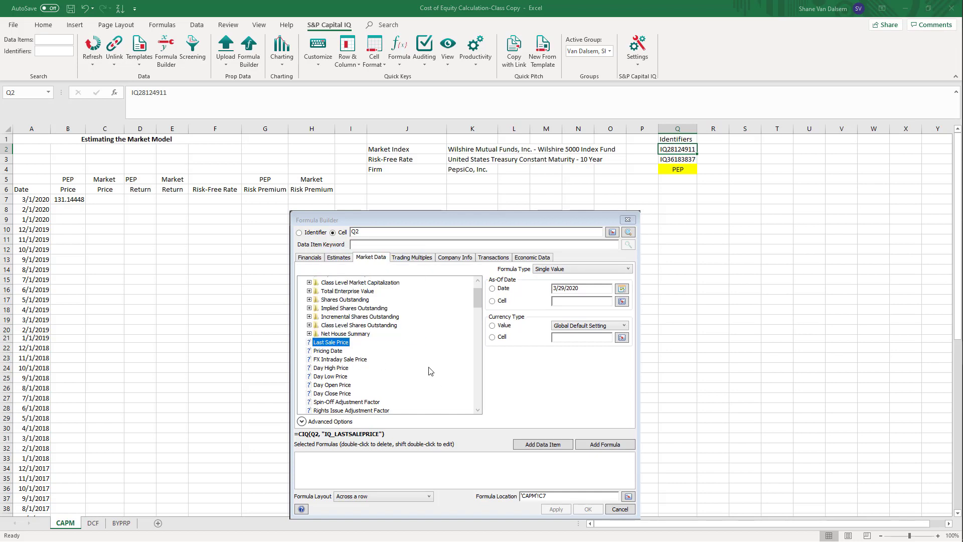
scroll(379, 355, "down", 2)
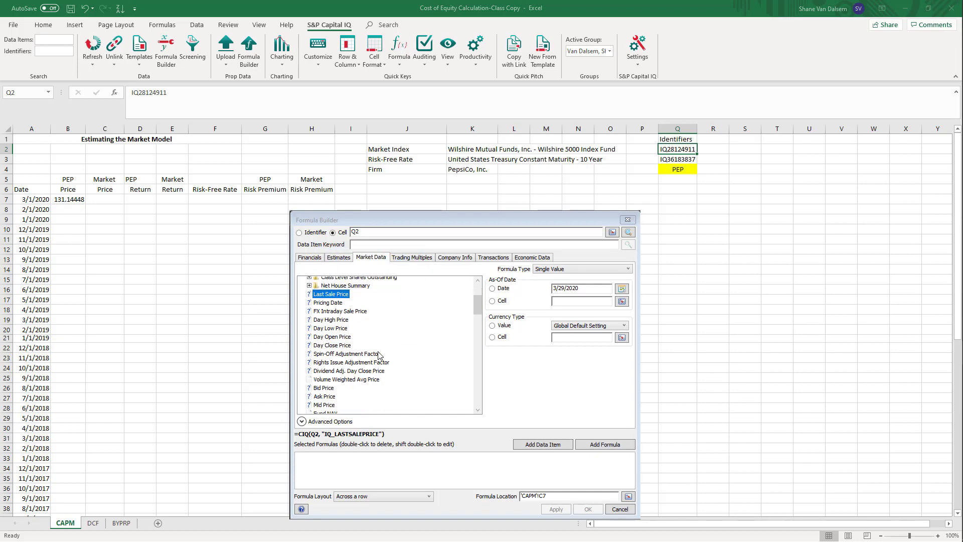
left_click(339, 371)
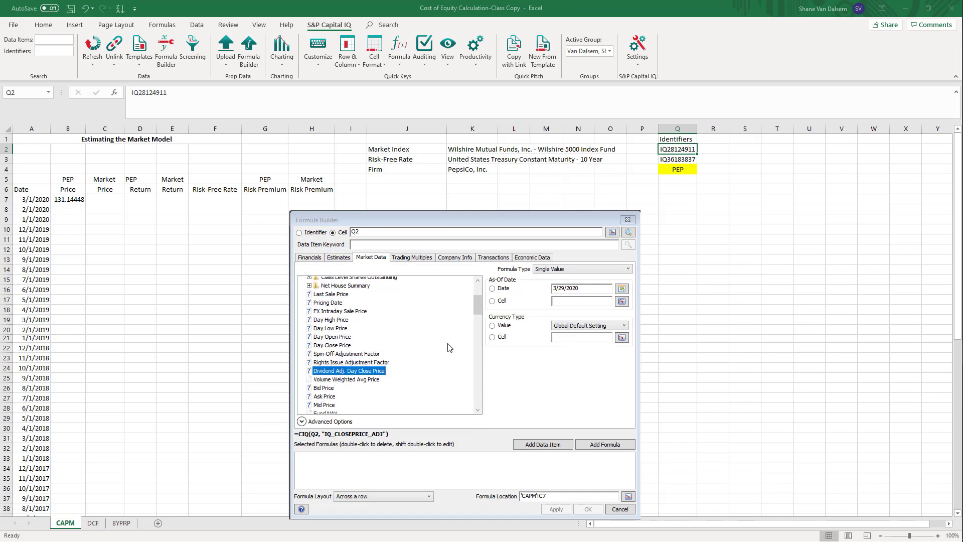
Step: Set the market price's as-of date to cell A7, add and apply the formula to C7, and close the Formula Builder
left_click(492, 302)
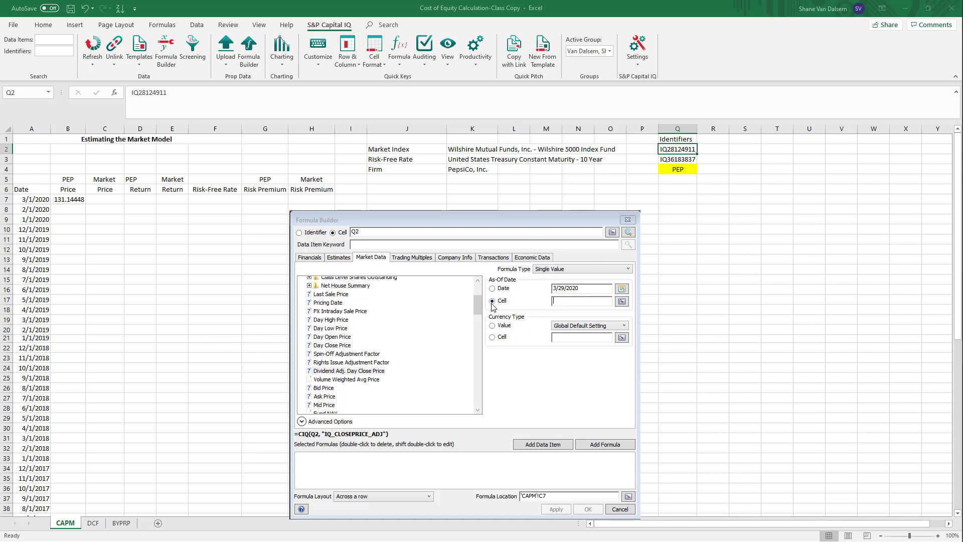
left_click(28, 199)
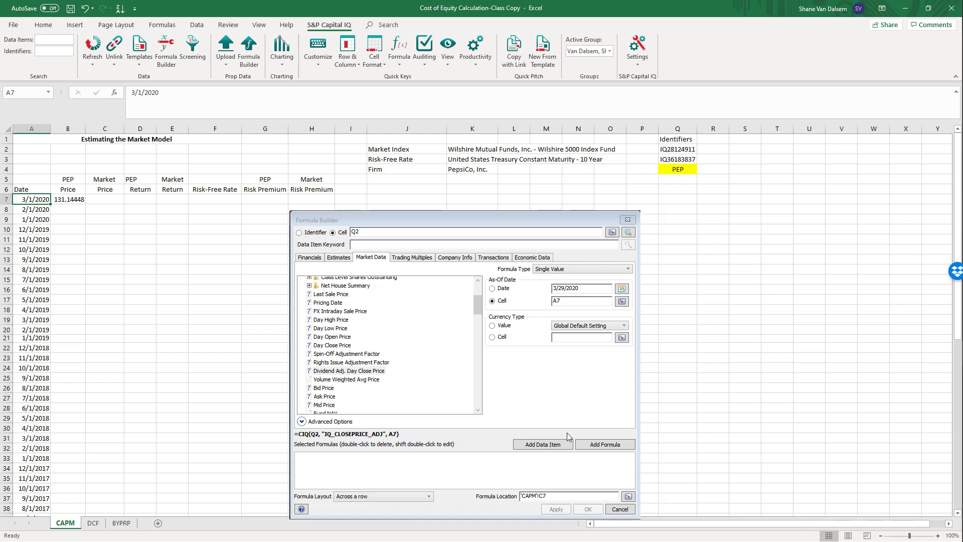
left_click(607, 444)
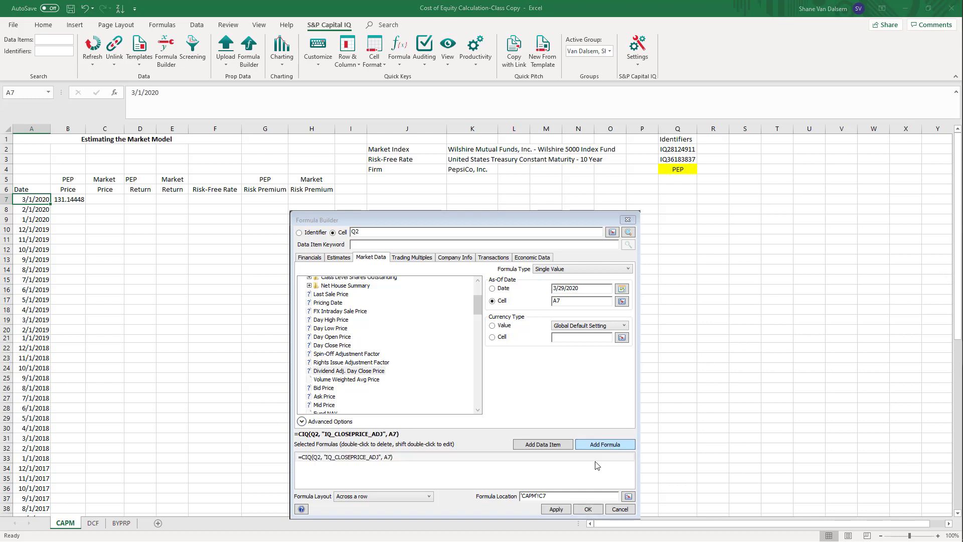
left_click(556, 509)
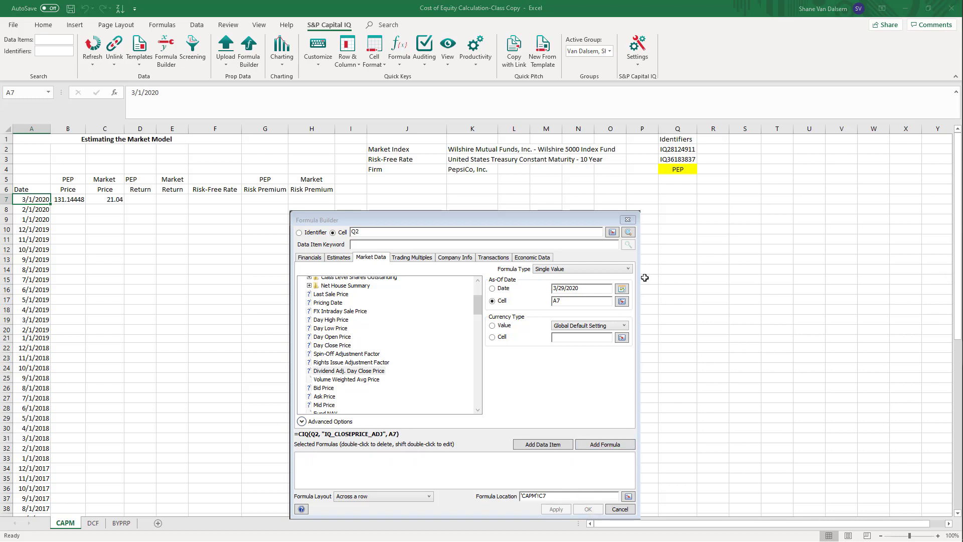
left_click(627, 221)
left_click(179, 408)
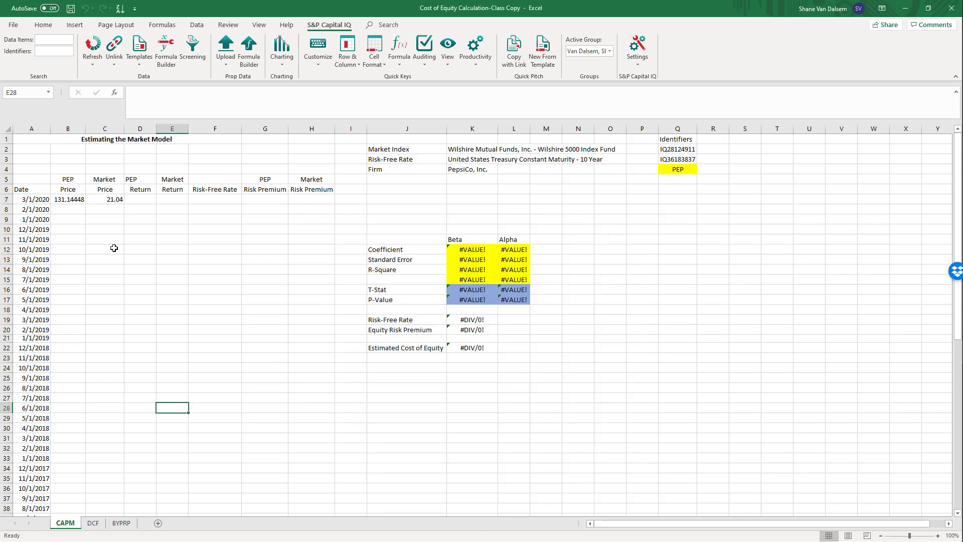
Step: Make the identifier reference in C7 absolute so the formula reads =CIQ($Q$2, "IQ_CLOSEPRICE_ADJ", A7)
left_click(62, 202)
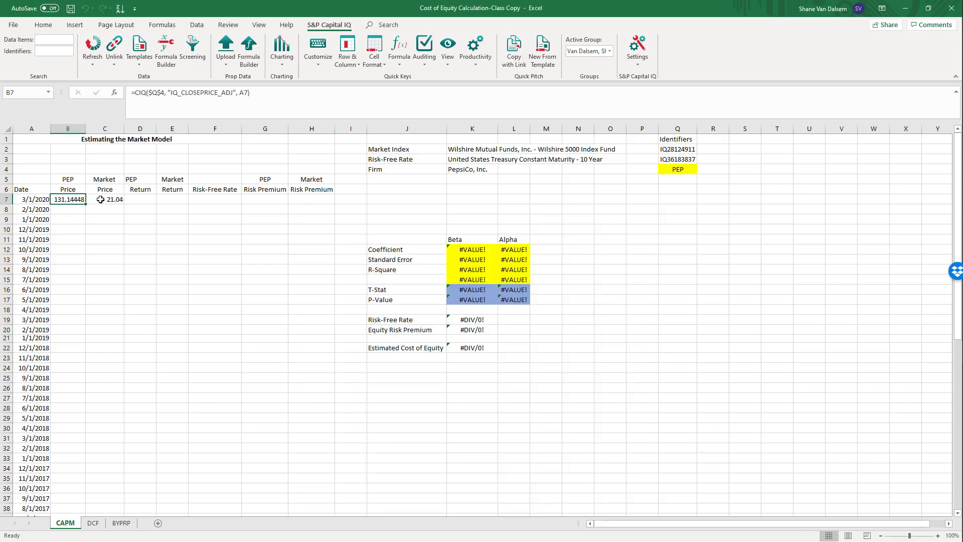
left_click(103, 197)
left_click(156, 93)
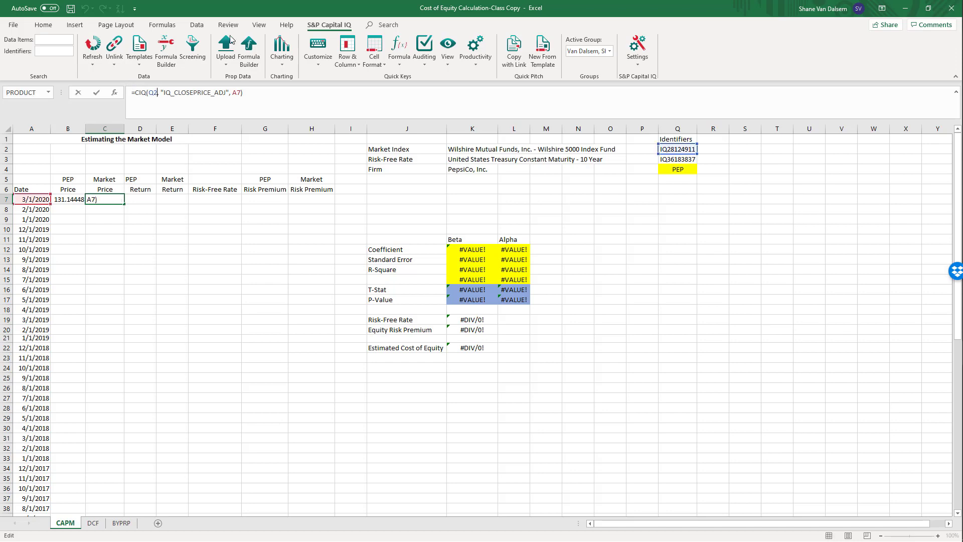
key("F4")
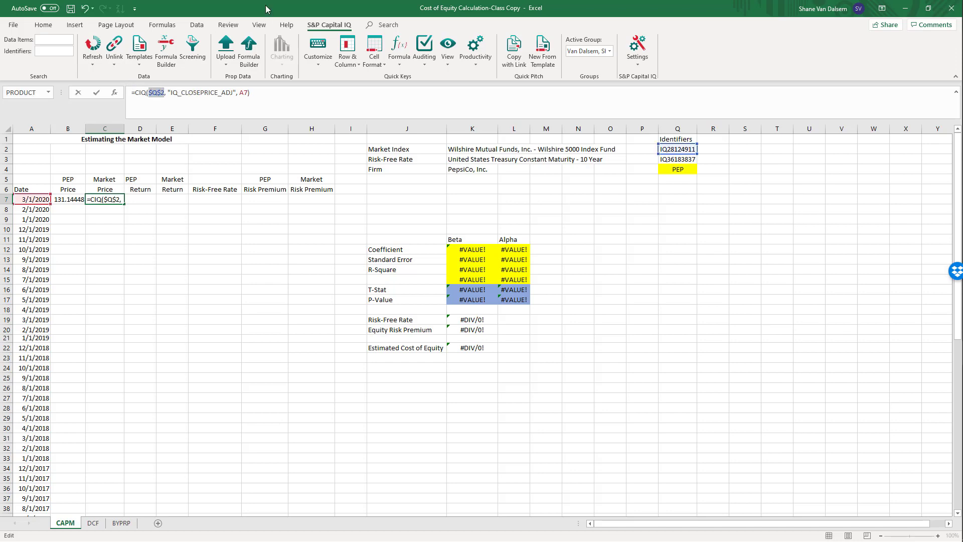
key("ctrl+Return")
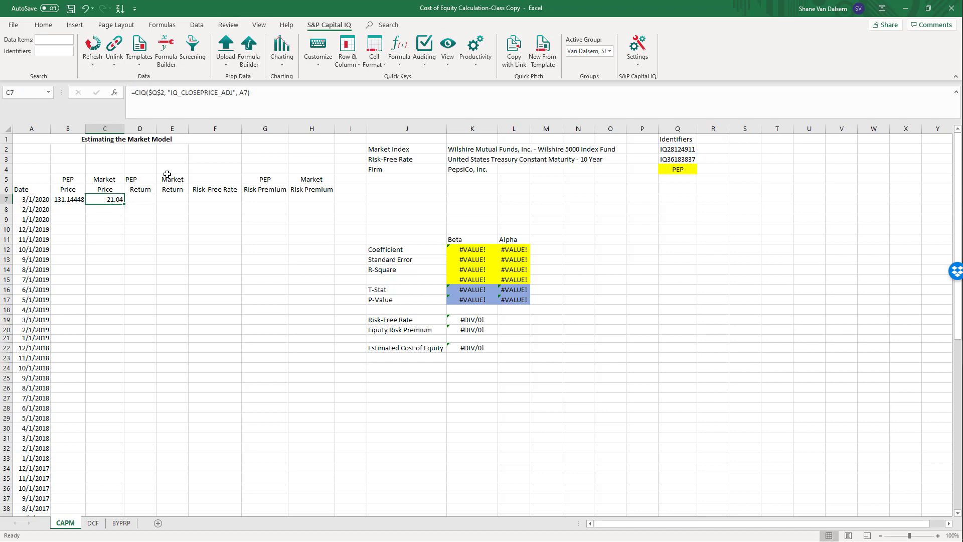
Step: Fill the PEP Price and Market Price formulas from B7:C7 down to the 3/1/2015 date in row 67
left_click(71, 198)
mouse_move(72, 195)
left_mouse_down()
mouse_move(111, 200)
mouse_move(144, 327)
mouse_move(132, 539)
mouse_move(131, 493)
mouse_move(130, 506)
left_mouse_up()
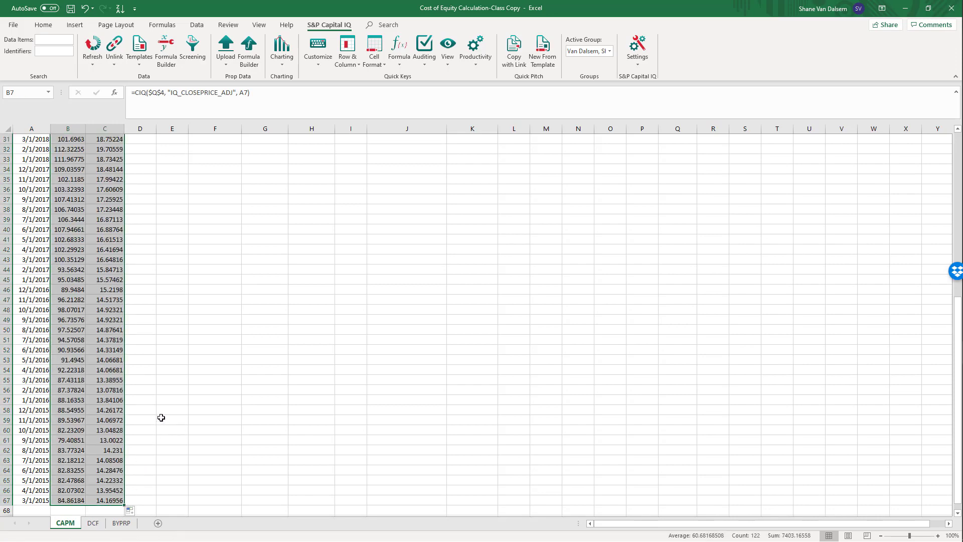
scroll(161, 417, "up", 10)
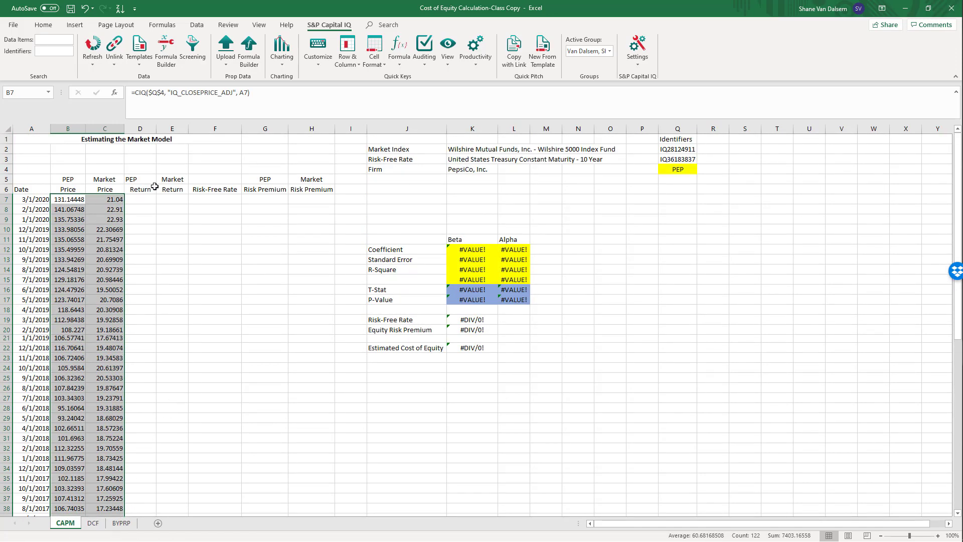
Step: Enter =LN(B7/B8) in D7 to calculate the PEP Return for 3/1/2020
left_click_drag(140, 199, 140, 209)
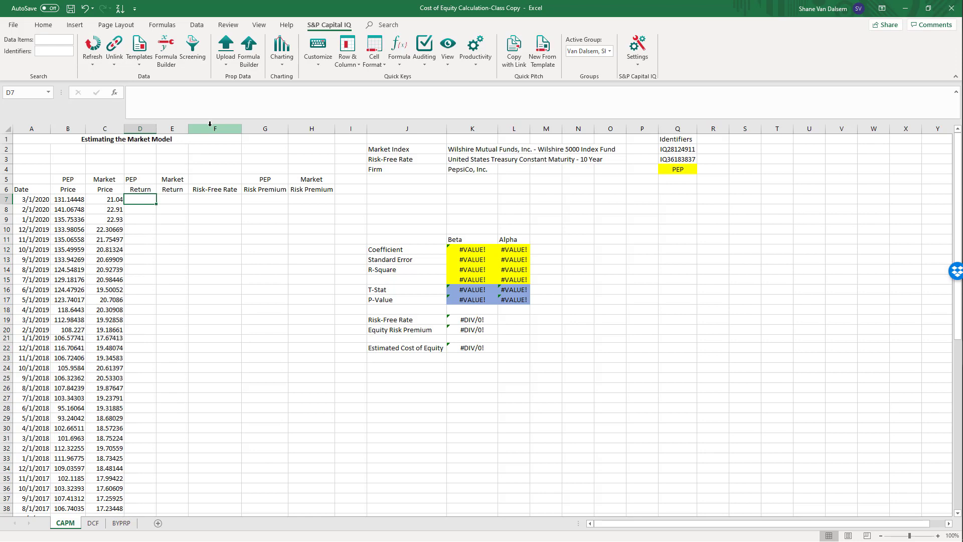
type("=ln(")
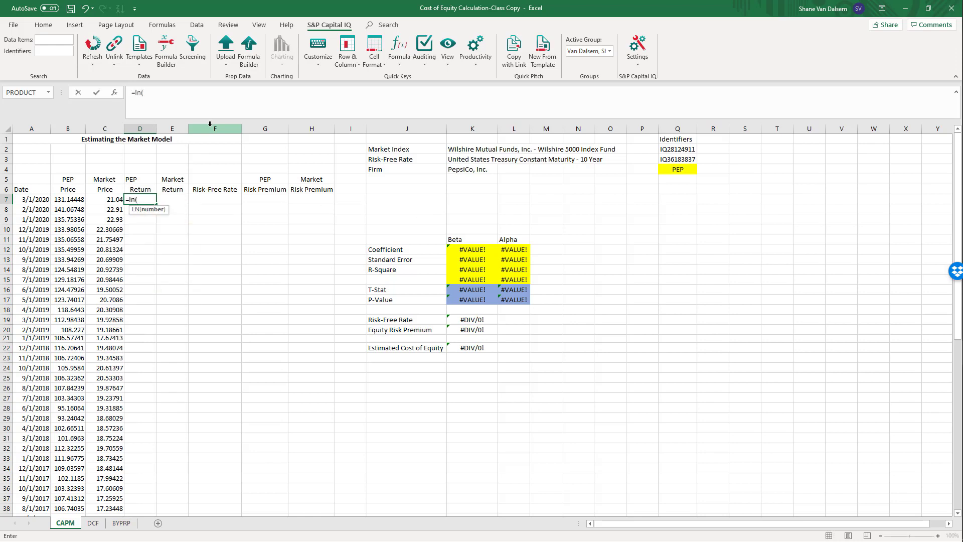
key("Left")
key("Left")
type("/")
key("Down")
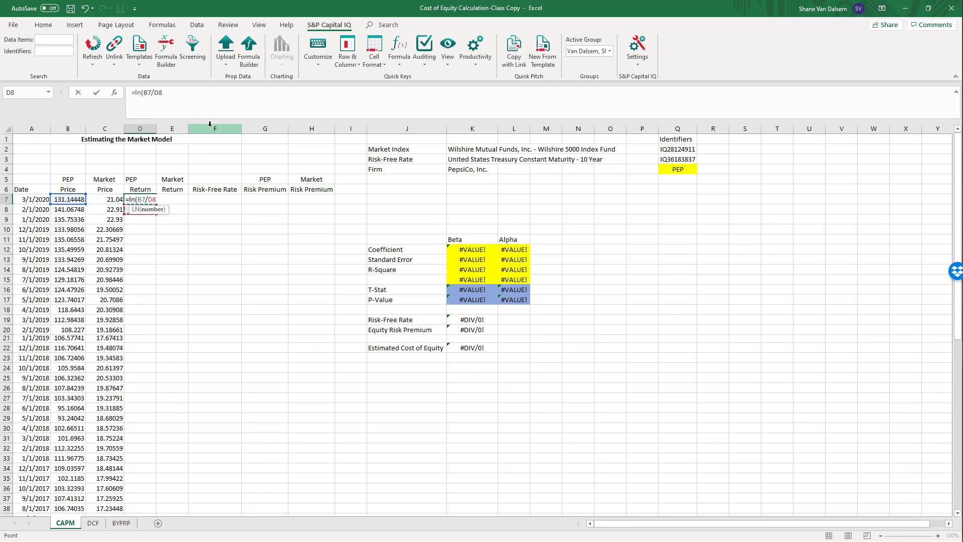
key("Left")
key("Left")
type(")")
key("Return")
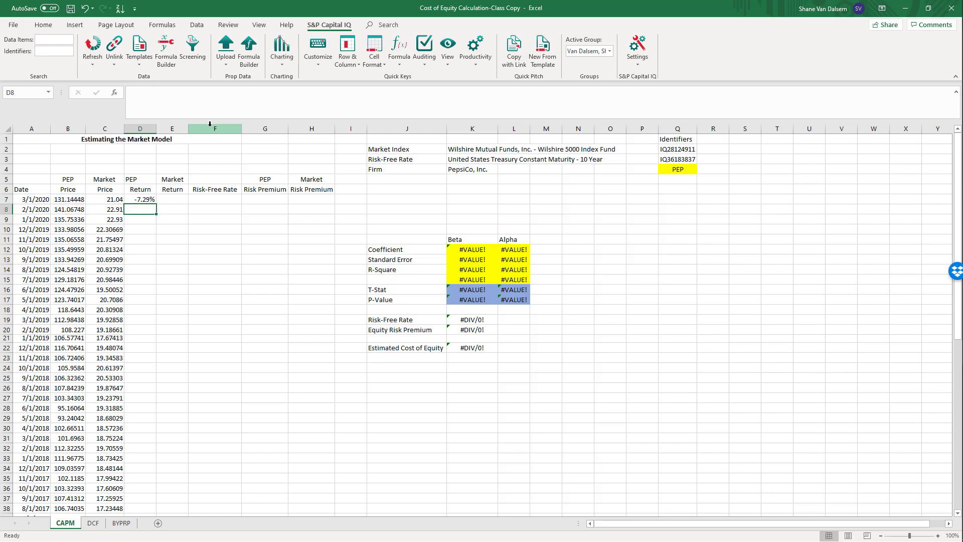
Step: Fill the PEP Return formula from D7 across to the Market Return cell E7
key("Up")
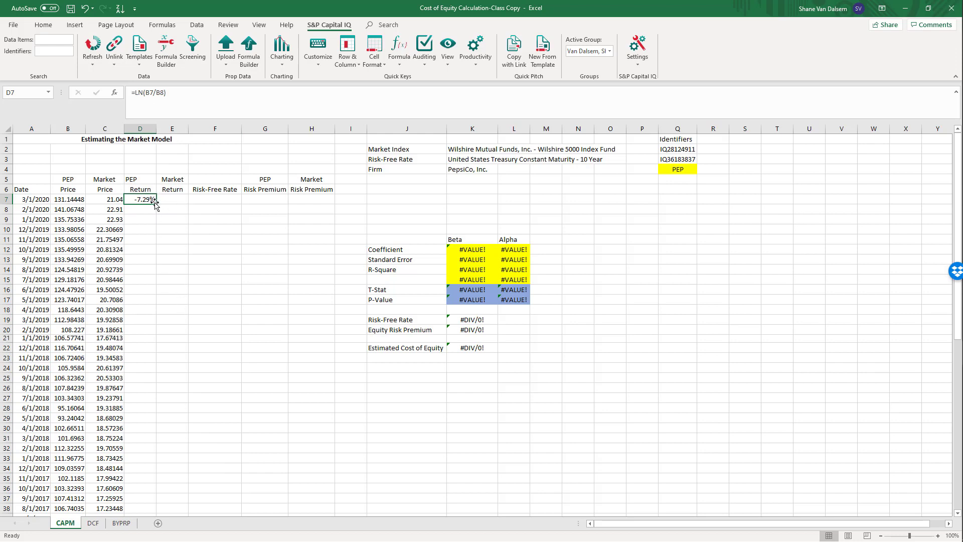
left_click_drag(158, 204, 188, 203)
left_click(186, 301)
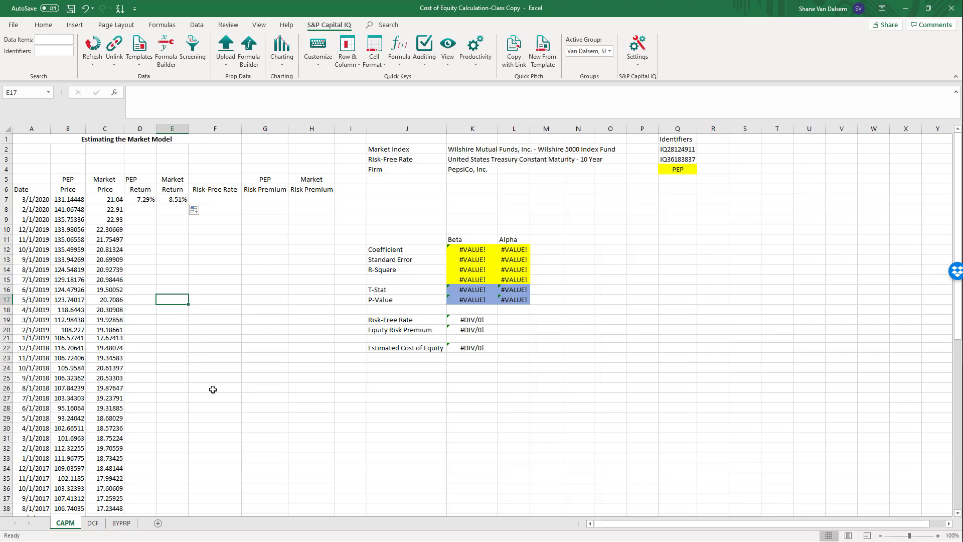
Step: Start a Capital IQ formula in the Risk-Free Rate cell F7 with the Formula Builder, using cell Q3 as the identifier
left_click(217, 198)
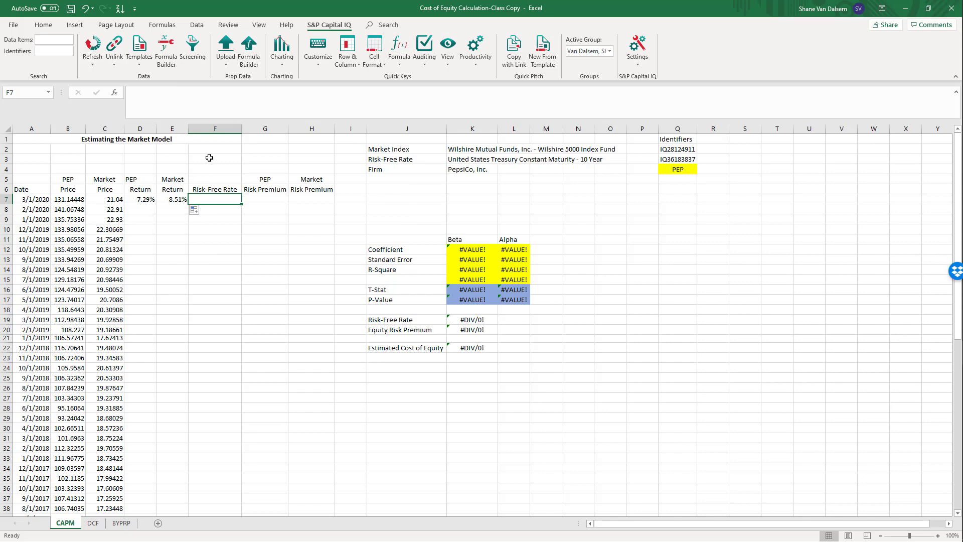
left_click(166, 52)
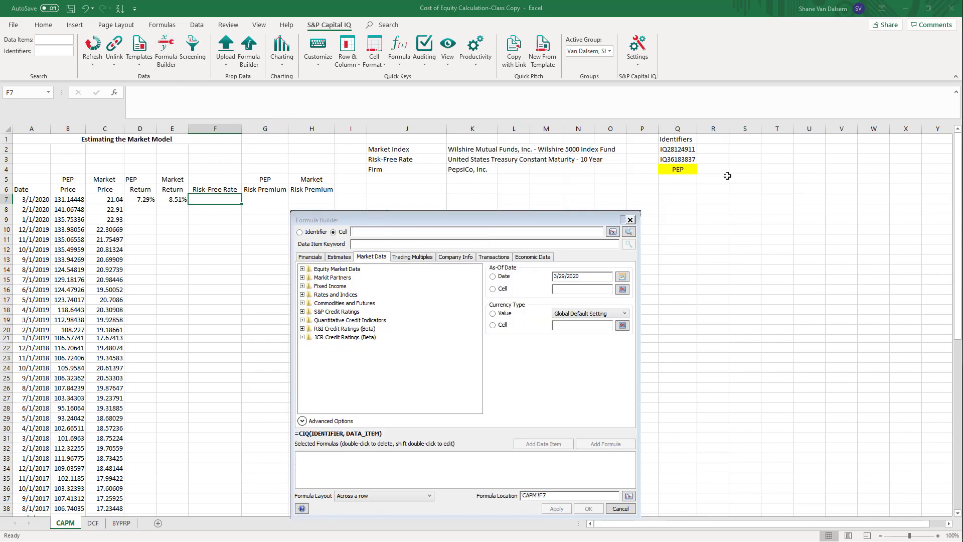
left_click(677, 159)
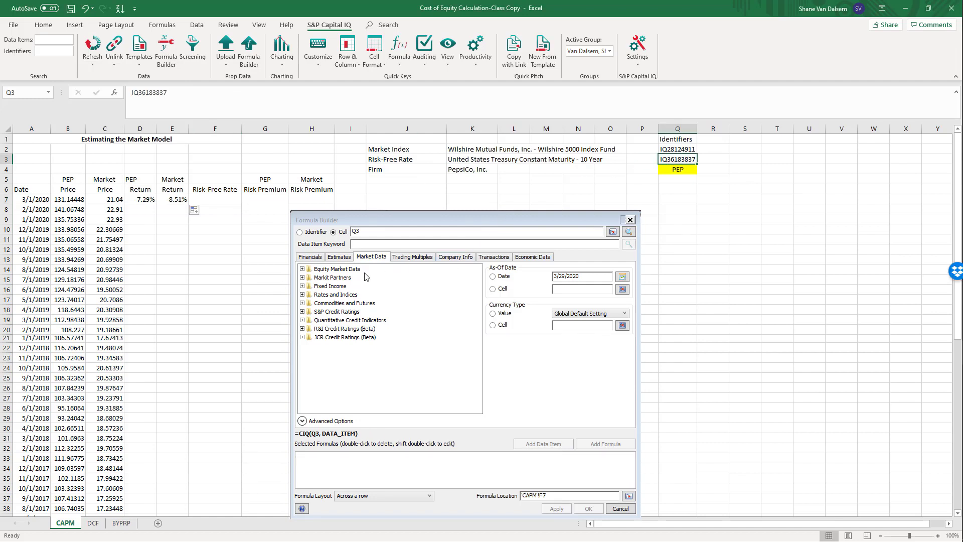
Step: Select Last Sale Price under Equity Market Data as the data item for the risk-free rate
left_click(331, 270)
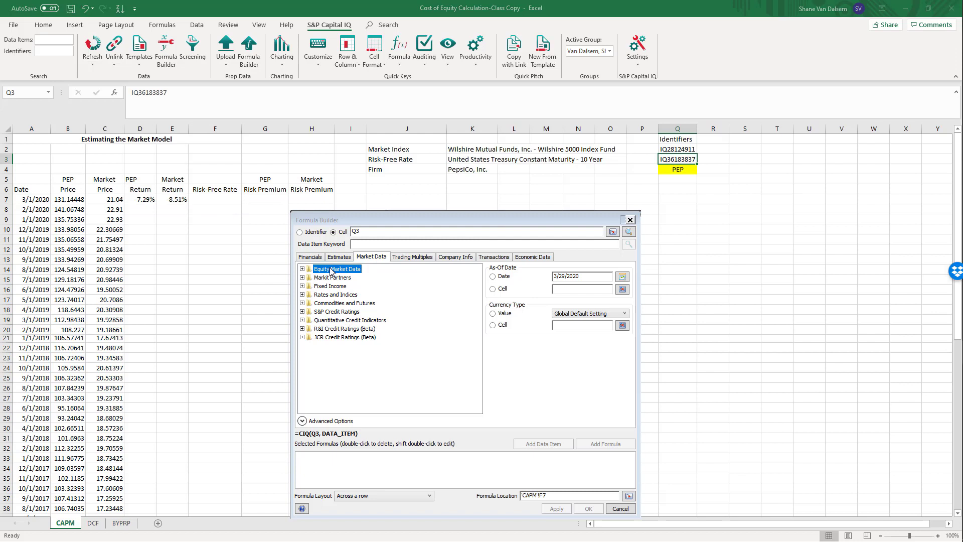
double_click(331, 269)
scroll(432, 360, "down", 2)
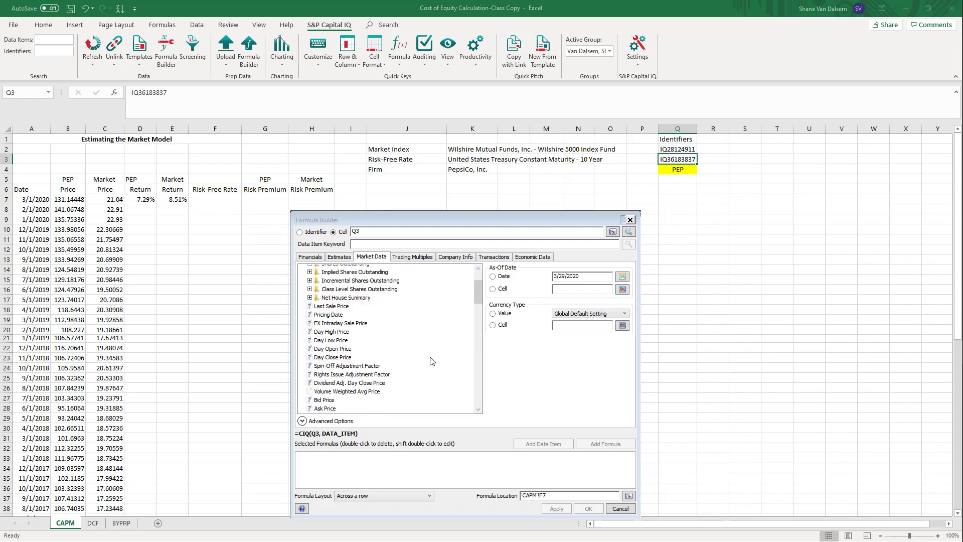
mouse_move(342, 377)
mouse_move(324, 306)
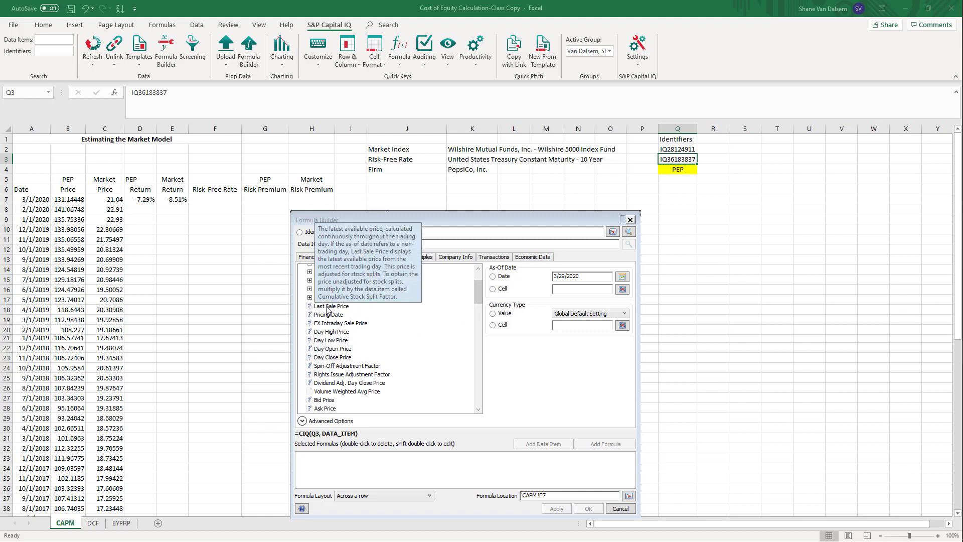
left_click(327, 307)
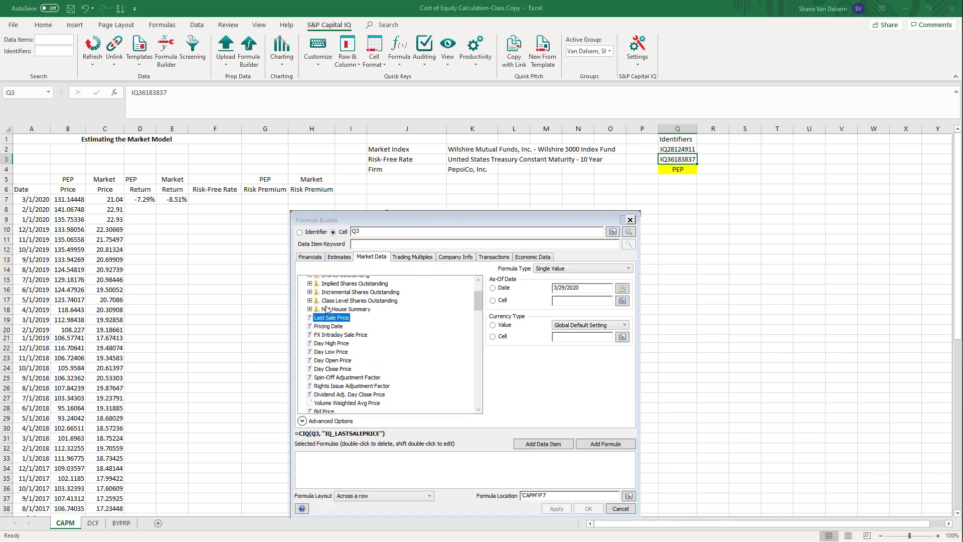
Step: Set the risk-free rate's as-of date to cell A7, add and apply the formula to F7, and close the Formula Builder
left_click(492, 301)
left_click(30, 200)
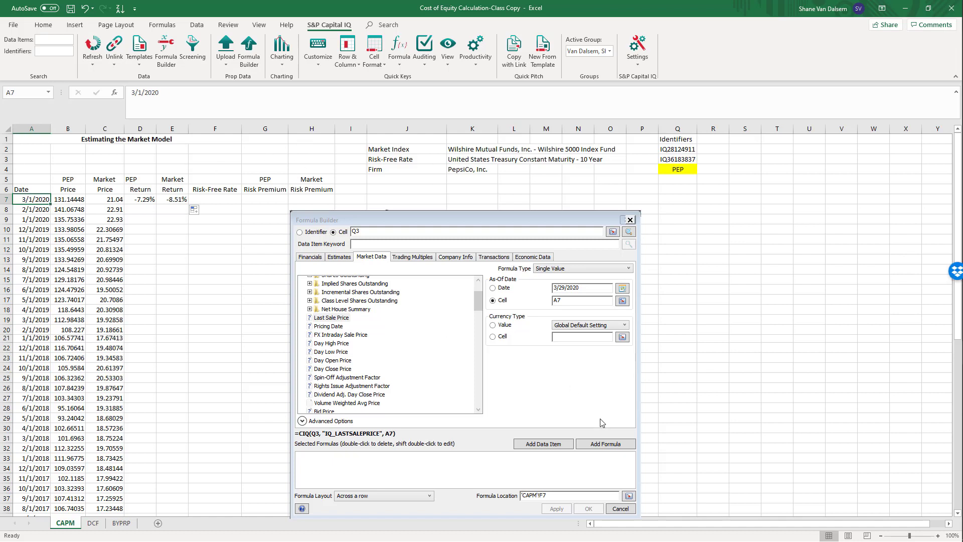
left_click(600, 444)
left_click(556, 508)
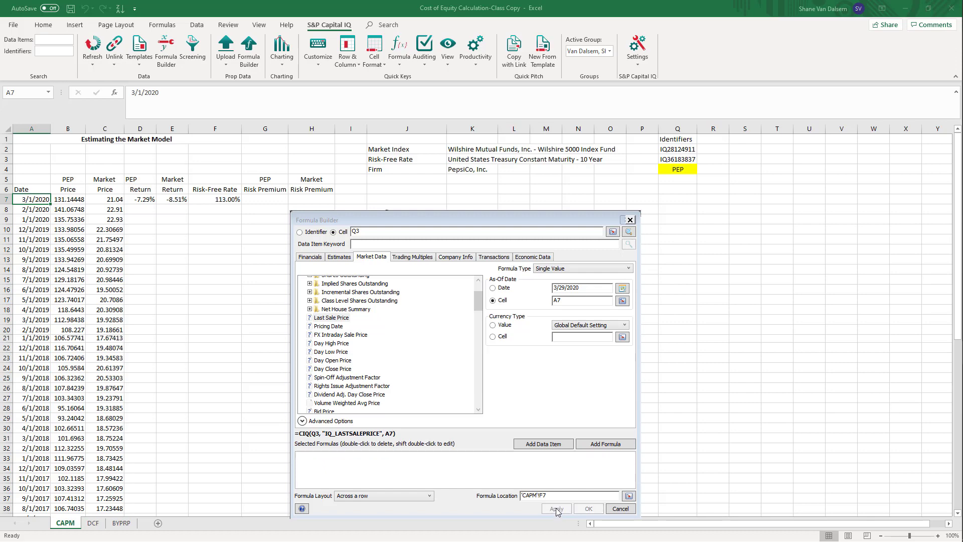
left_click(620, 508)
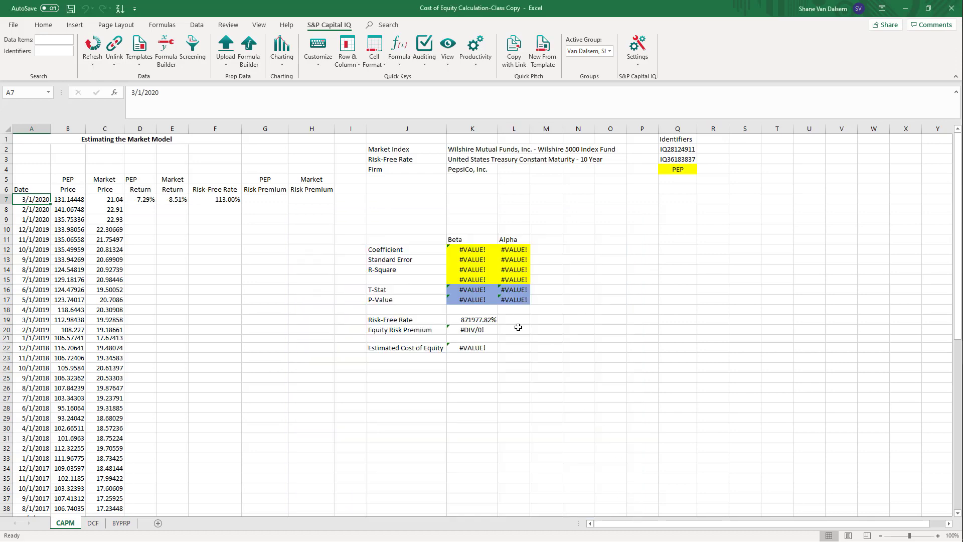
Step: Apply the comma number style to the risk-free rate in F7
left_click(216, 201)
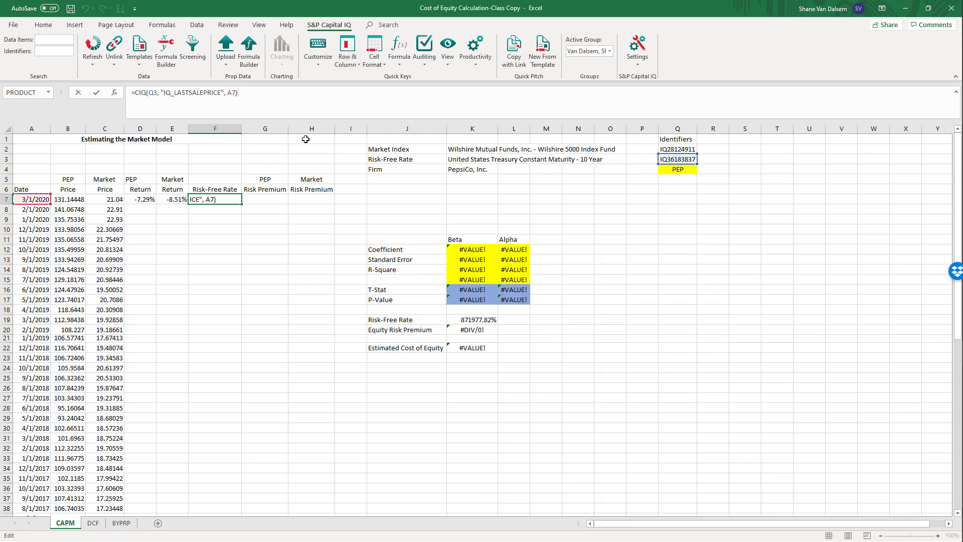
left_click_drag(265, 320, 311, 310)
left_click(205, 197)
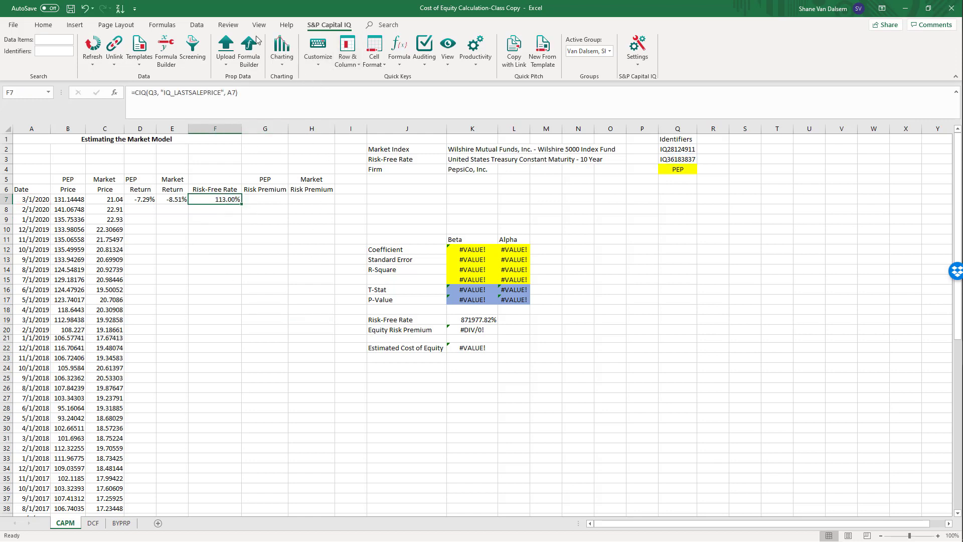
left_click(43, 25)
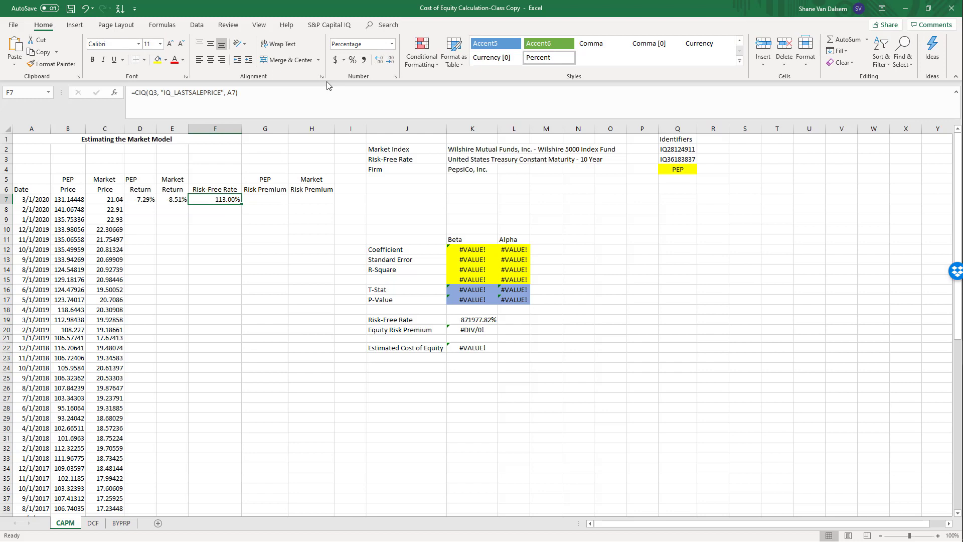
left_click(364, 60)
left_click(265, 229)
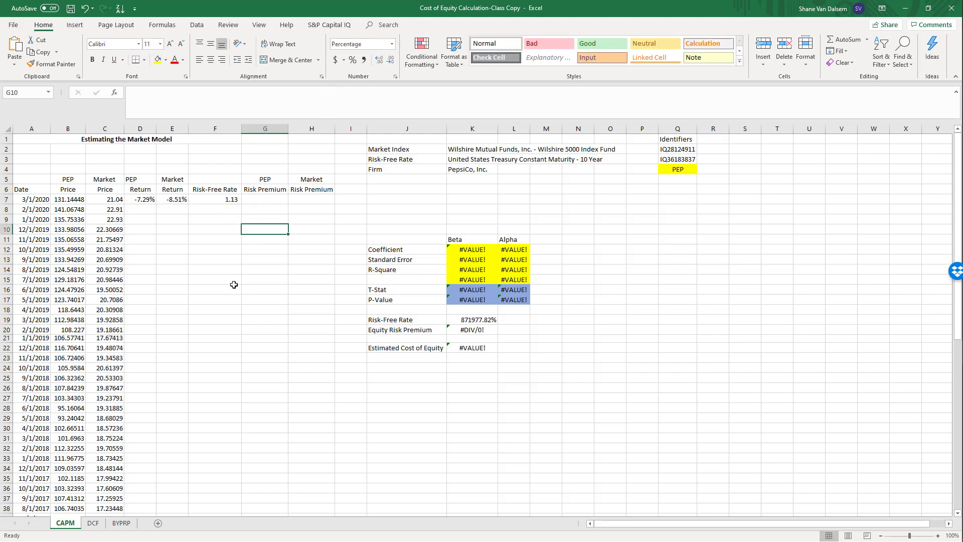
Step: Divide the risk-free rate formula in F7 by 100 so it reads =CIQ(Q3, "IQ_LASTSALEPRICE", A7)/100
left_click(219, 198)
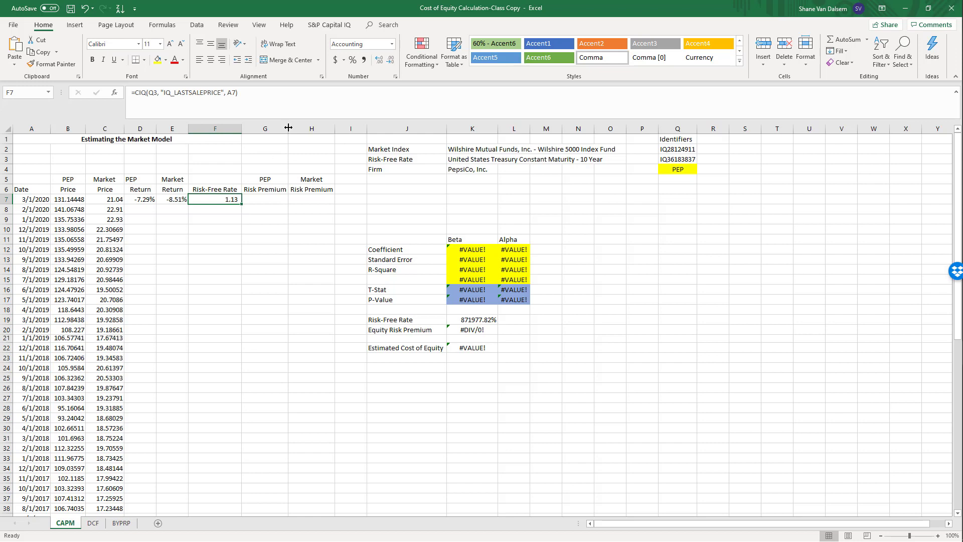
left_click(272, 90)
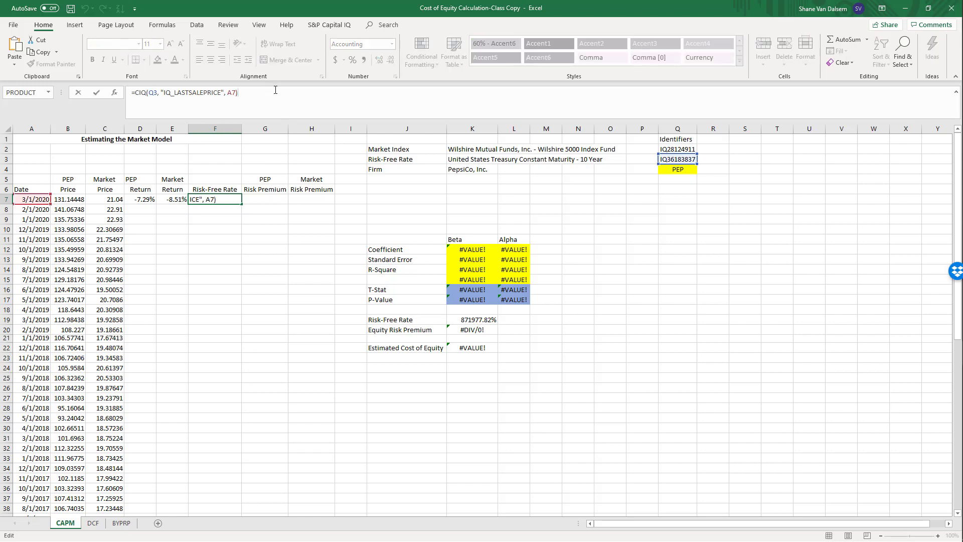
key("Return")
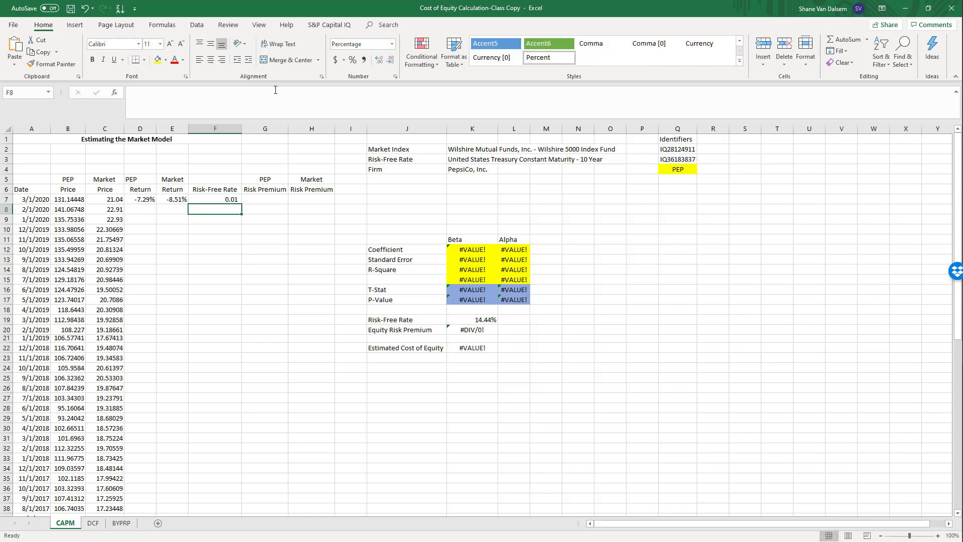
key("Up")
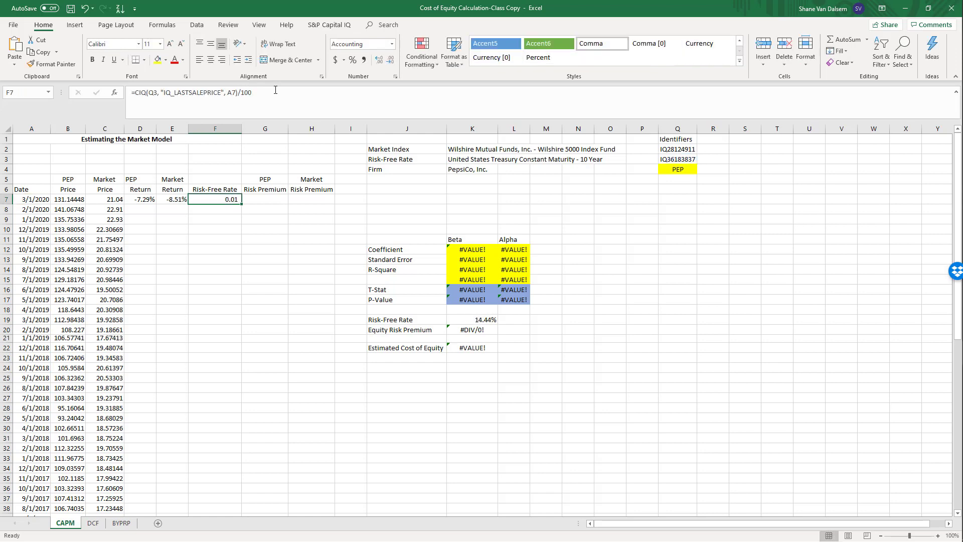
Step: Format the risk-free rate in F7 as a percentage with two decimal places
left_click(353, 61)
left_click(378, 60)
left_click(378, 60)
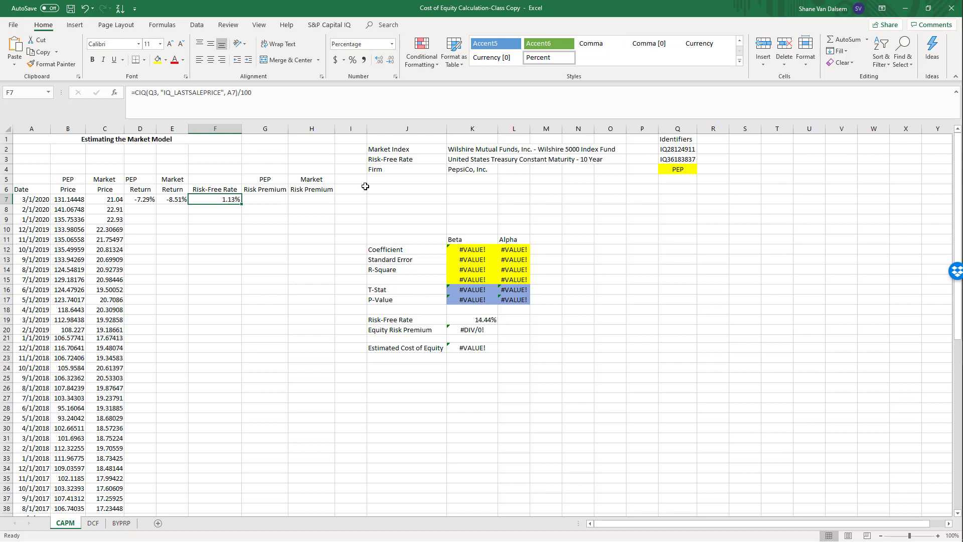
left_click(351, 209)
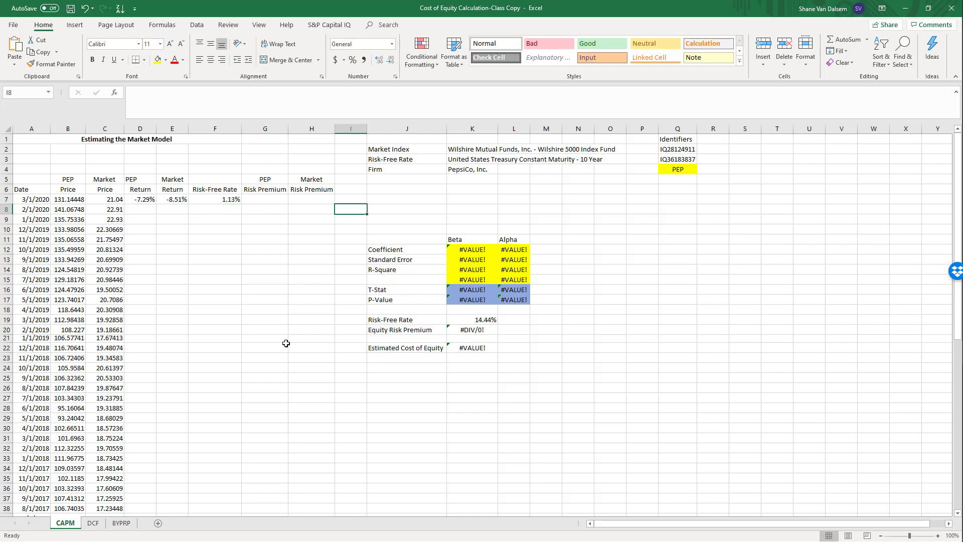
Step: Enter =D7-F7 in G7 to calculate the PEP Risk Premium
left_click(271, 200)
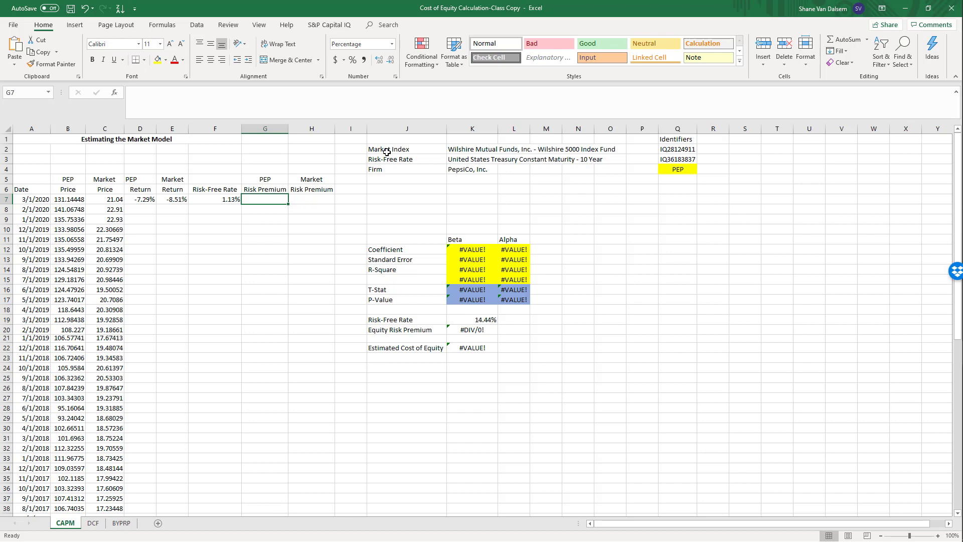
type("=")
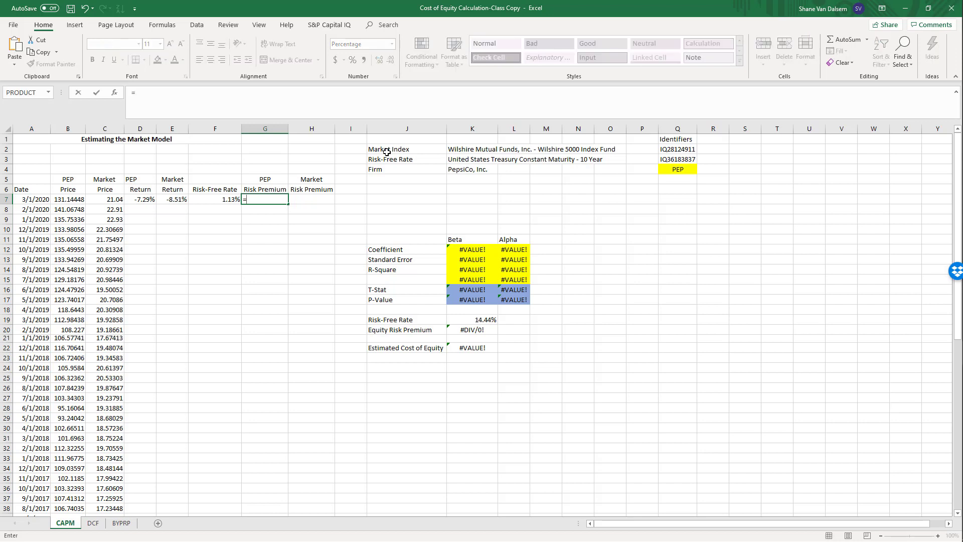
key("Left")
key("Left")
key("Left")
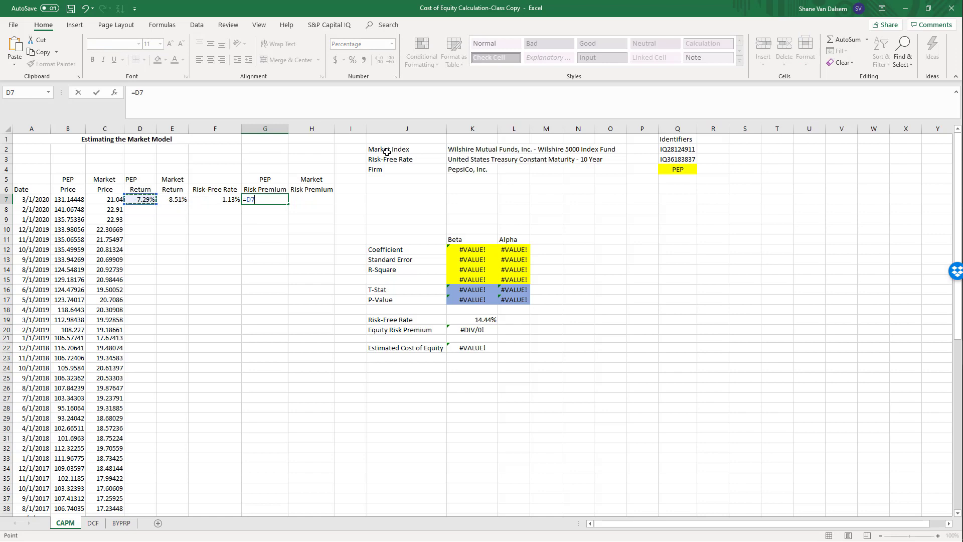
type("-")
key("Left")
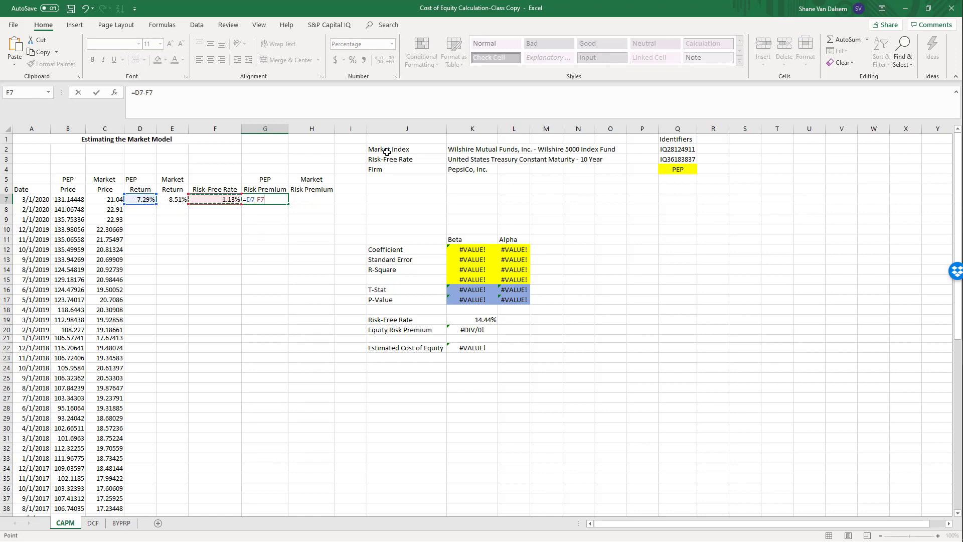
key("Return")
key("Up")
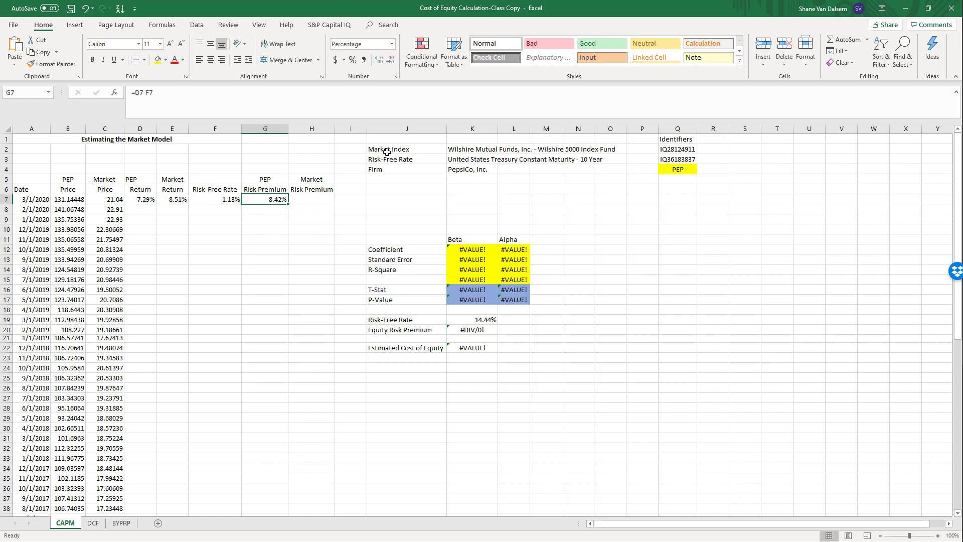
Step: Change the divisor in the F7 risk-free rate formula to 1200 to convert the annual rate to a monthly one
key("Left")
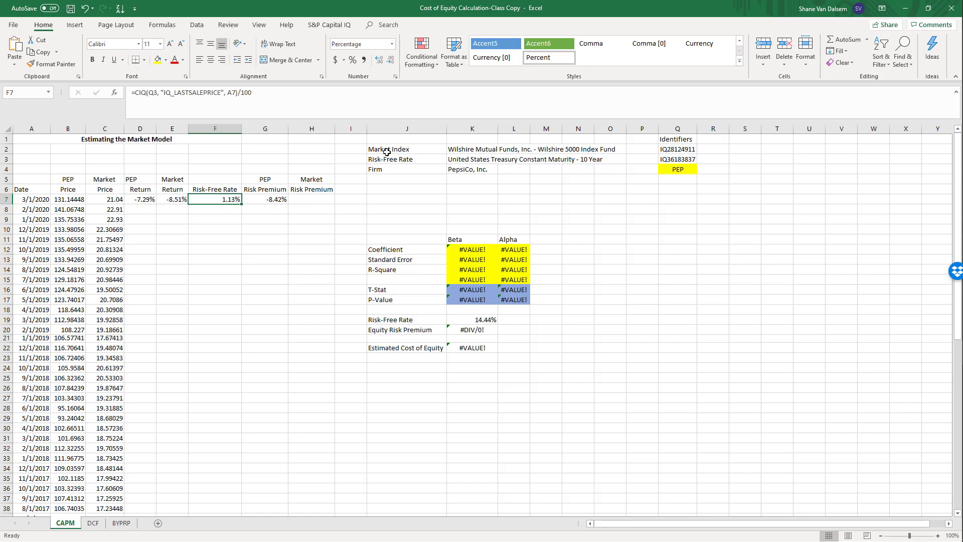
left_click(246, 94)
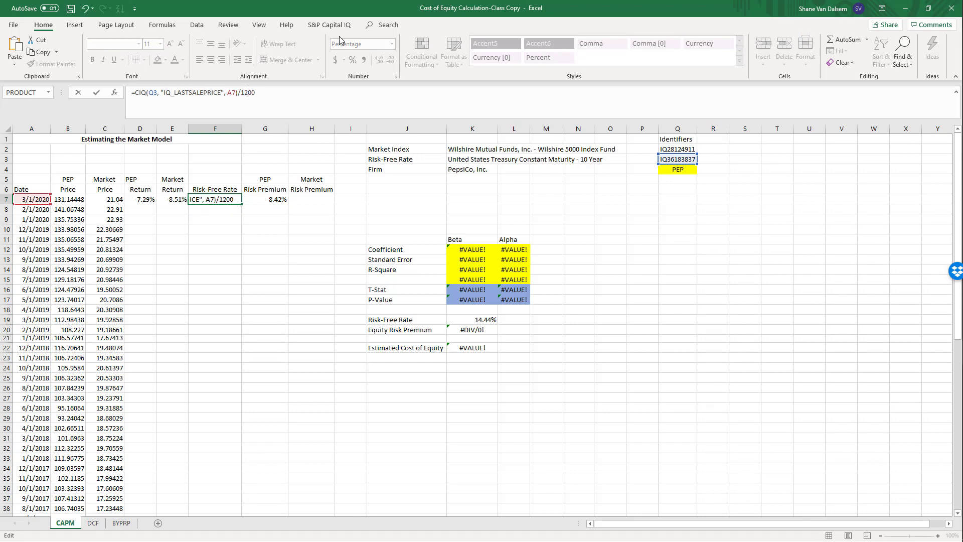
key("Return")
key("Up")
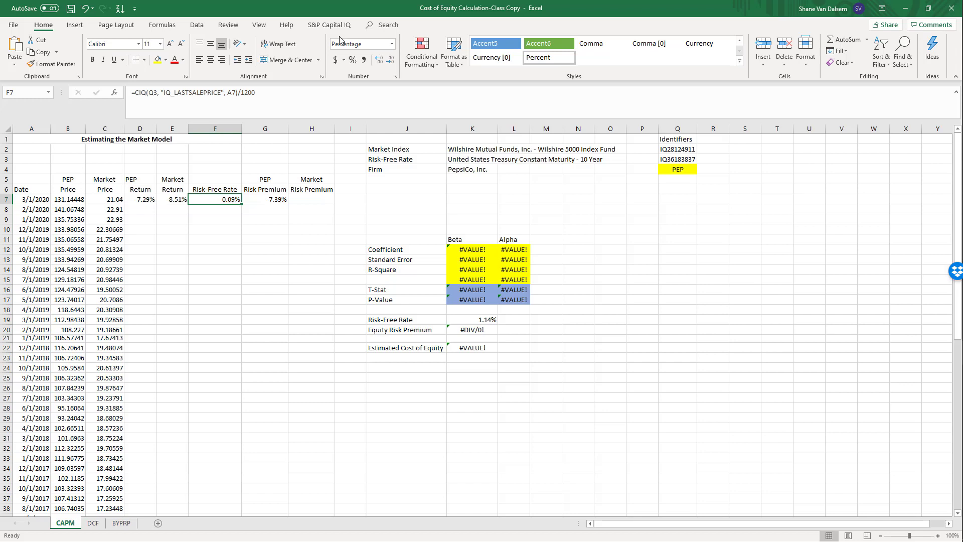
key("Right")
key("Right")
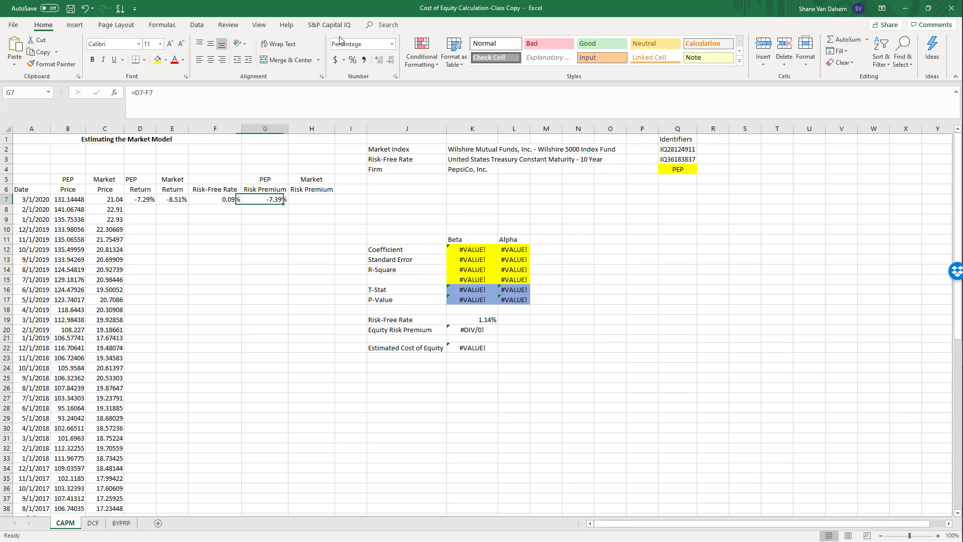
Step: Enter =E7-F7 in H7 to calculate the Market Risk Premium
type("=")
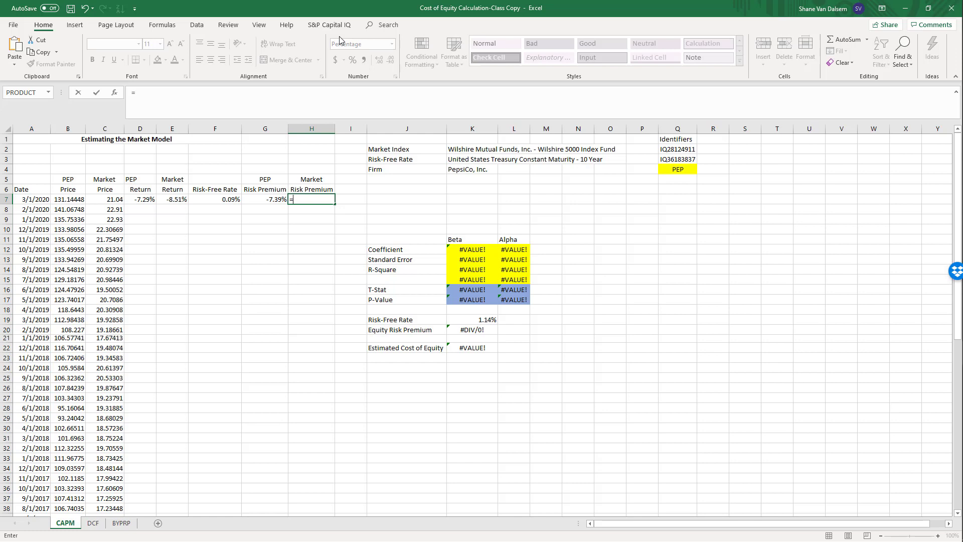
key("Left")
key("Left")
key("Left")
type("-")
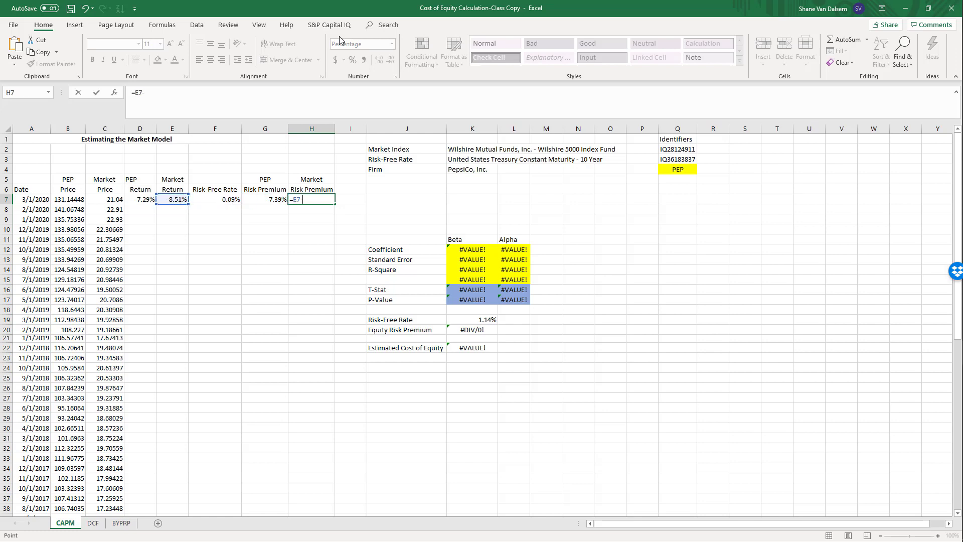
key("Left")
key("Left")
key("Return")
key("Up")
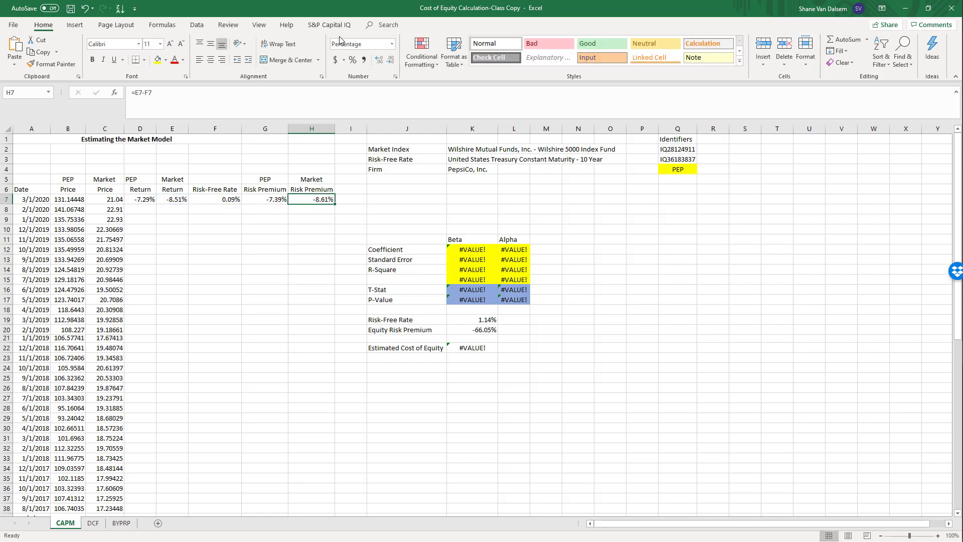
Step: Review the row 7 formulas for the risk-free rate, PEP Return and Market Return
key("Left")
key("Left")
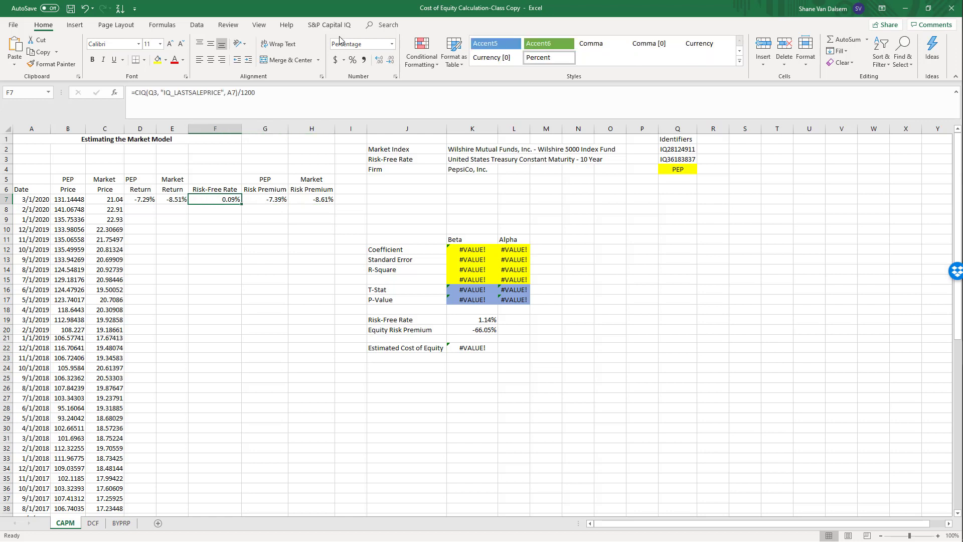
key("Left")
key("Left")
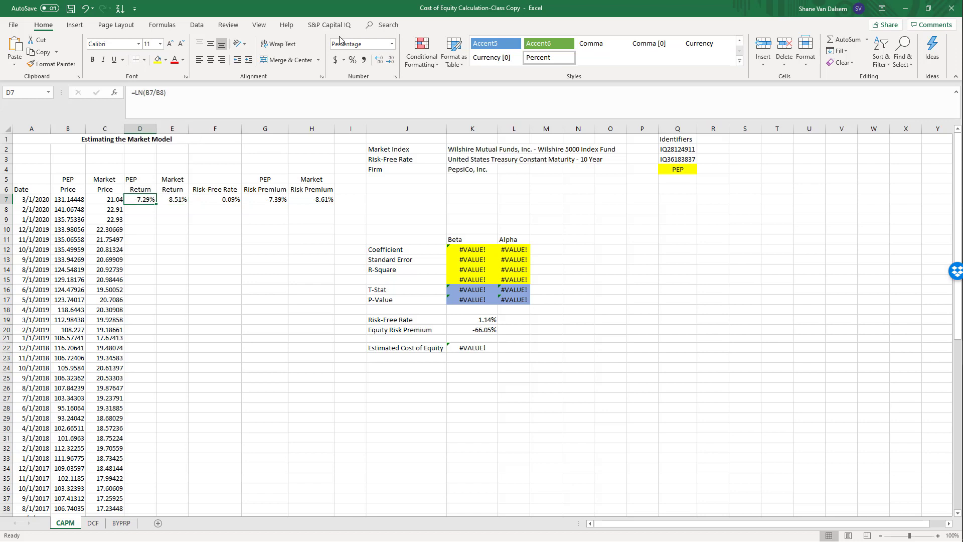
key("Right")
key("Left")
key("Right")
key("Left")
key("Right")
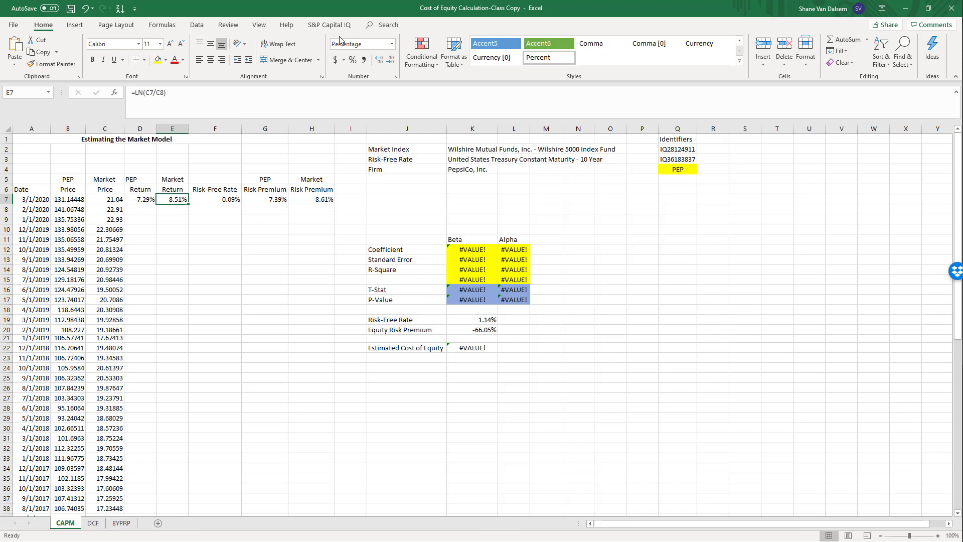
key("Left")
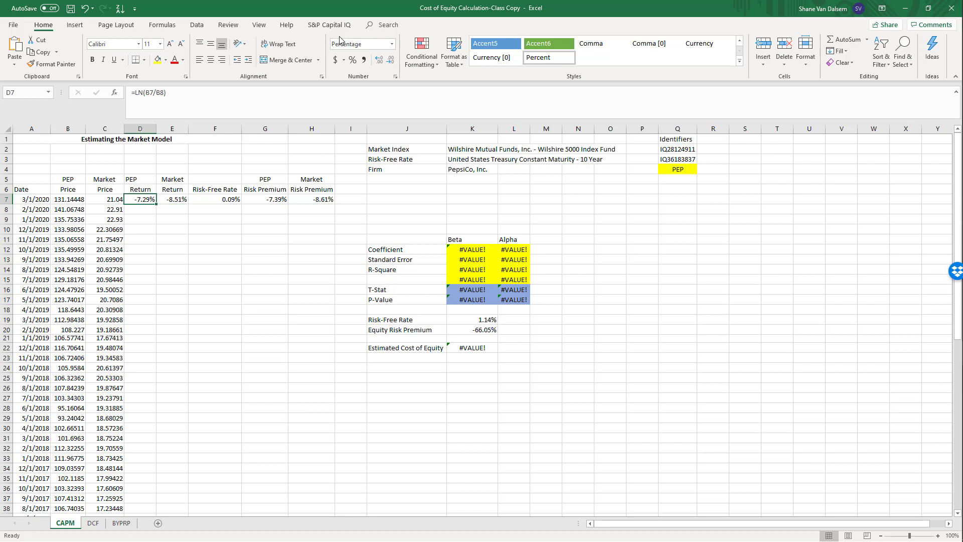
Step: Fill the return, risk-free rate and risk premium formulas in D7:H7 down through row 25
key("shift+Right")
key("shift+Right")
key("shift+Right")
key("shift+Right")
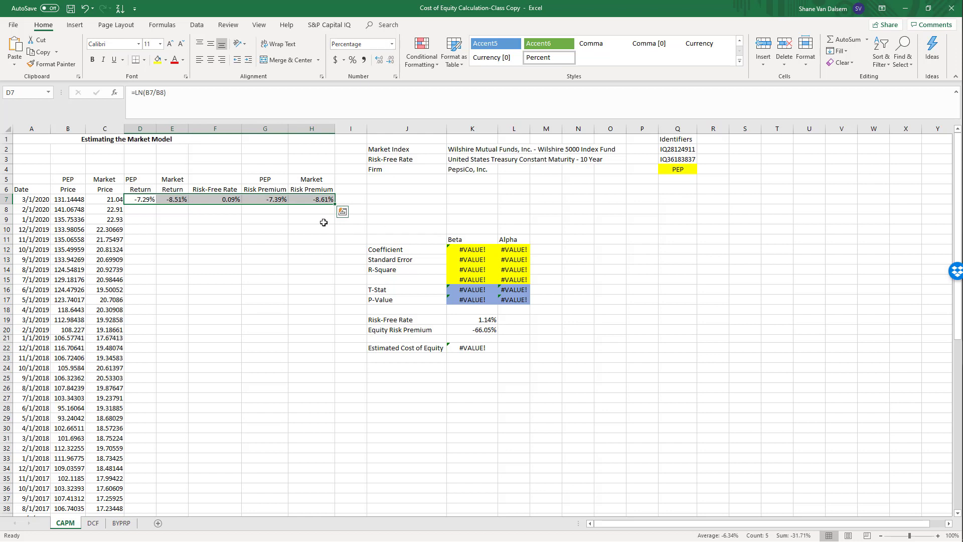
left_click_drag(336, 204, 336, 385)
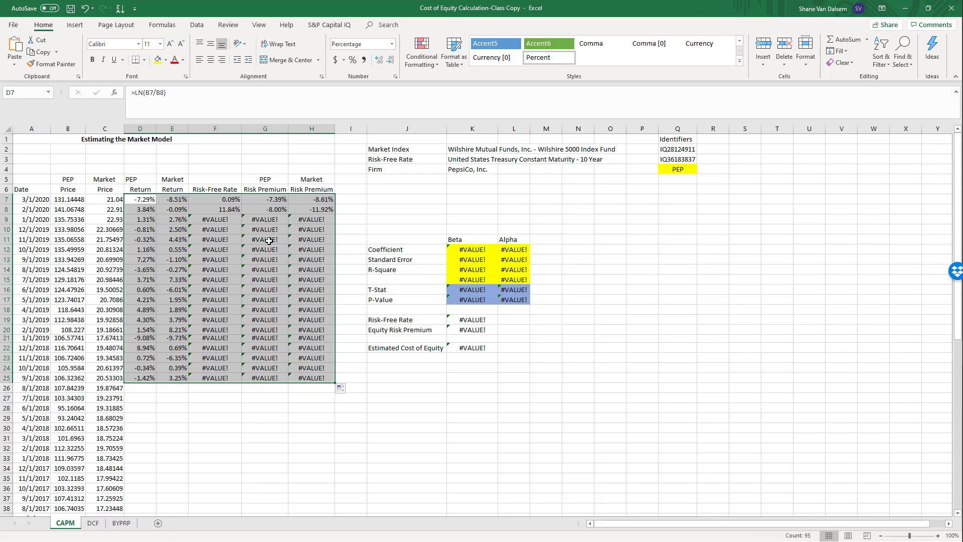
scroll(260, 236, "down", 3)
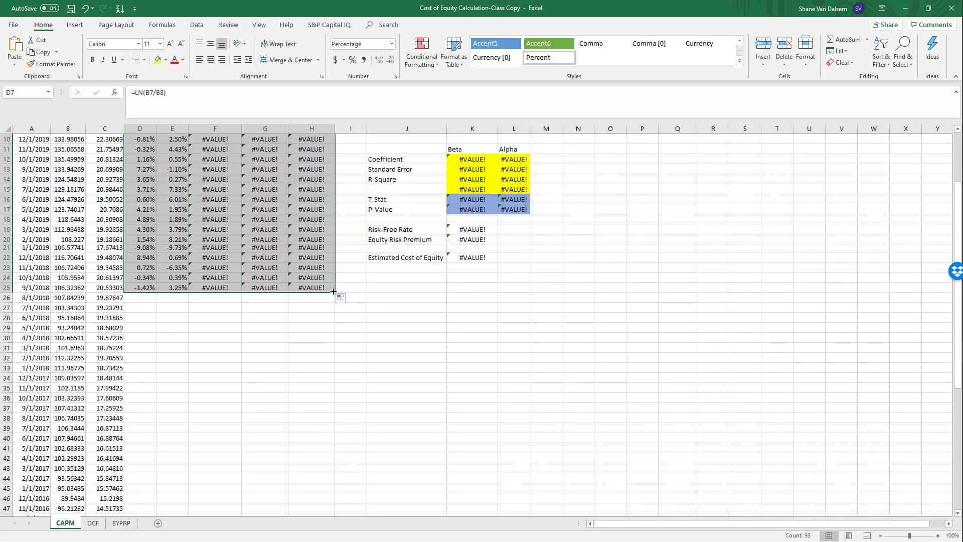
Step: Check the risk-free rate formula in F8 and make the Q3 reference in F7 absolute as $Q$3
scroll(296, 238, "up", 3)
left_click(278, 209)
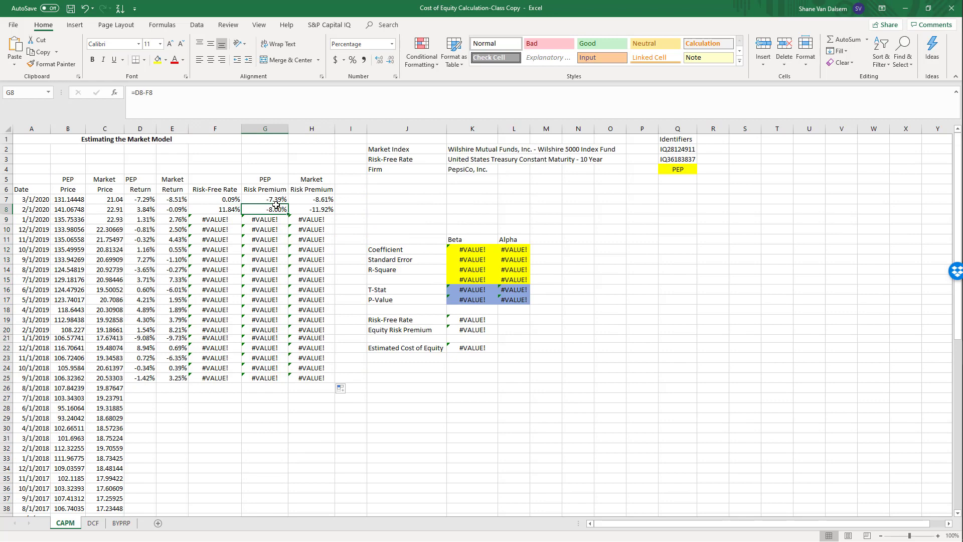
left_click(230, 211)
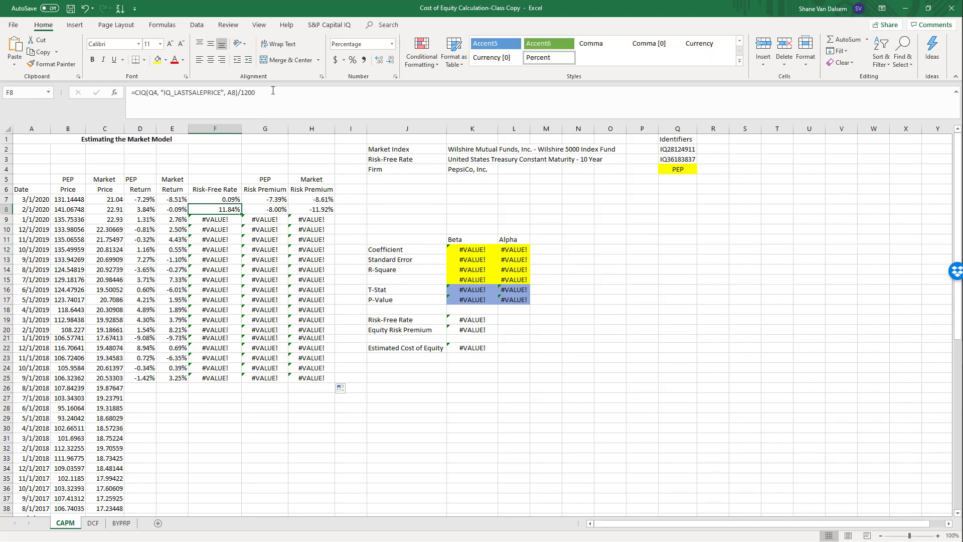
left_click(225, 198)
left_click(154, 92)
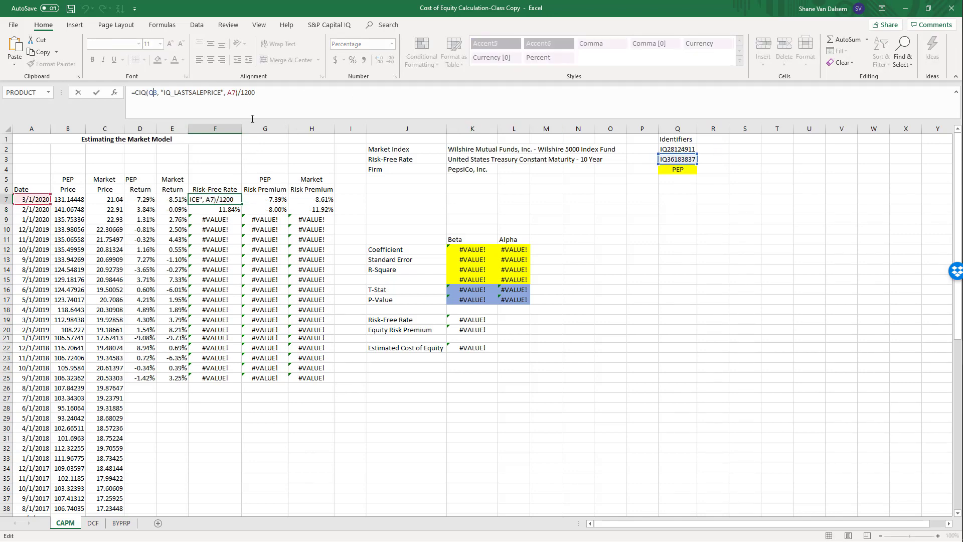
key("F4")
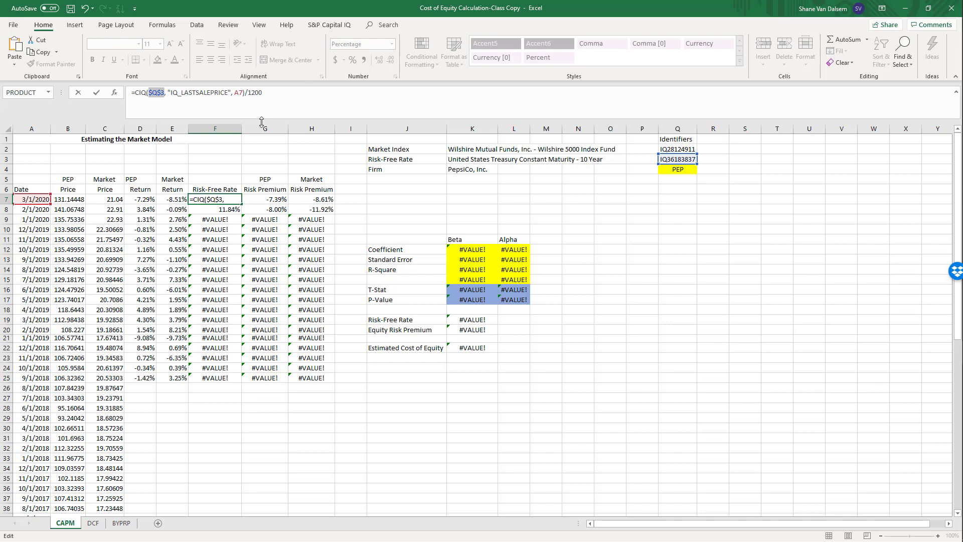
key("ctrl+Return")
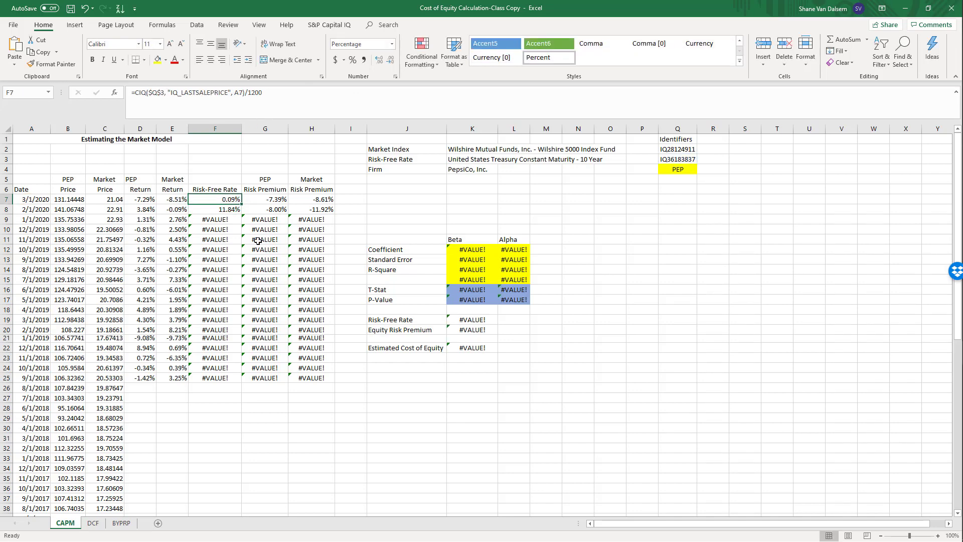
Step: Copy the F7 risk-free rate formula into F8, and fill D8:H8 down through row 68
left_click_drag(241, 205, 241, 212)
left_click(244, 237)
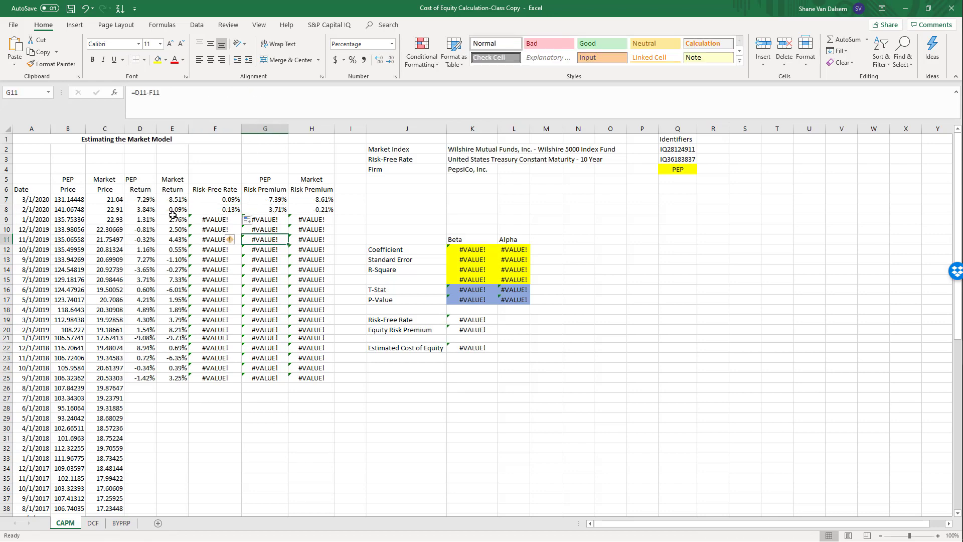
left_click_drag(150, 209, 339, 491)
left_click(426, 460)
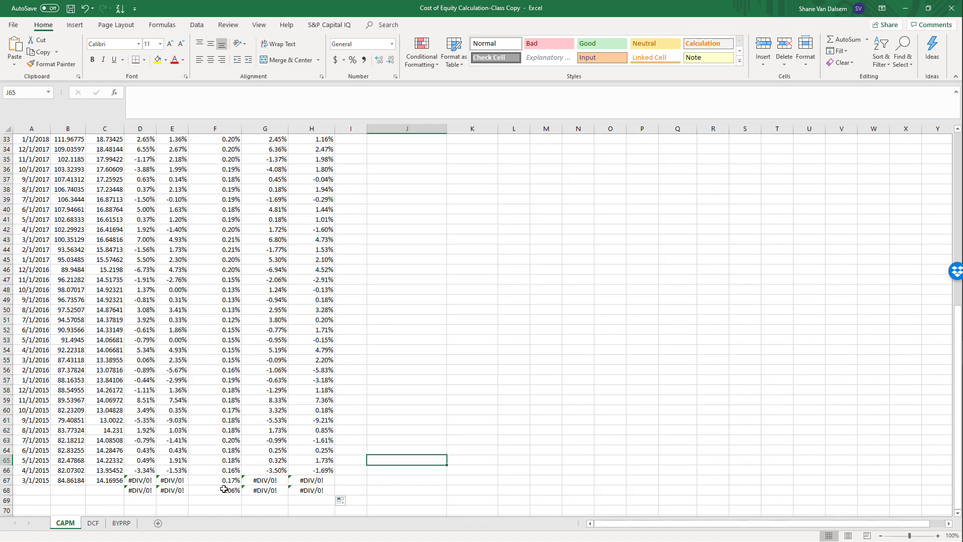
Step: Clear the surplus formulas in D67:H68 below the last monthly return
left_click_drag(141, 480, 315, 490)
key("Delete")
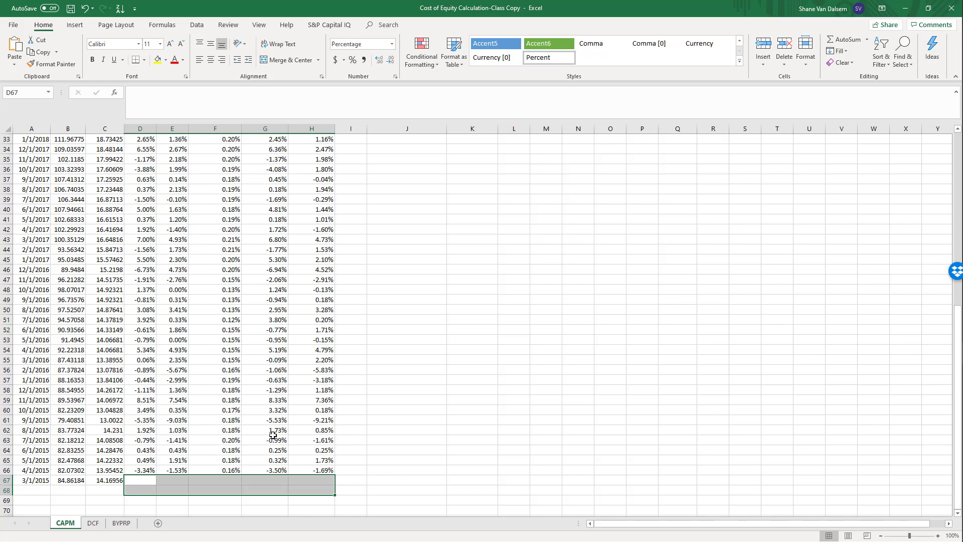
scroll(274, 434, "up", 11)
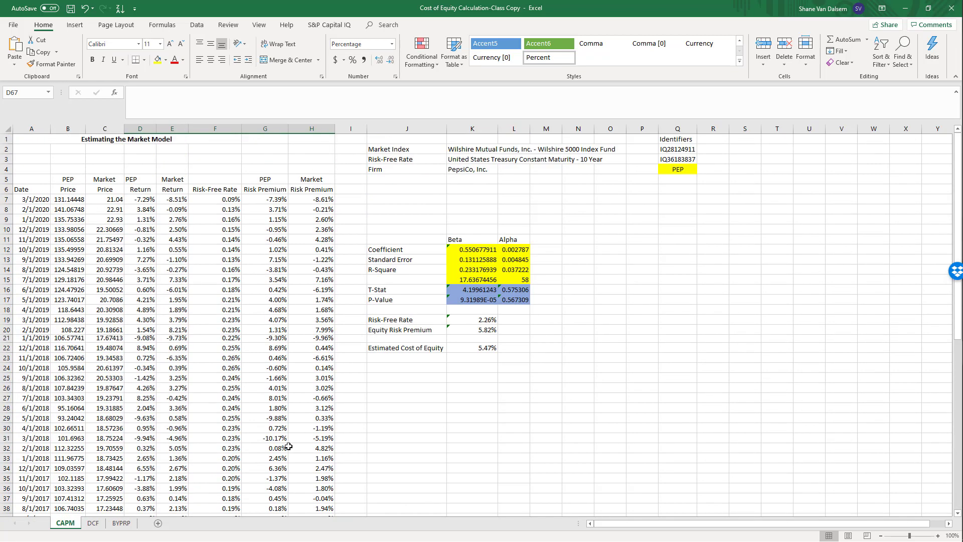
left_click(407, 429)
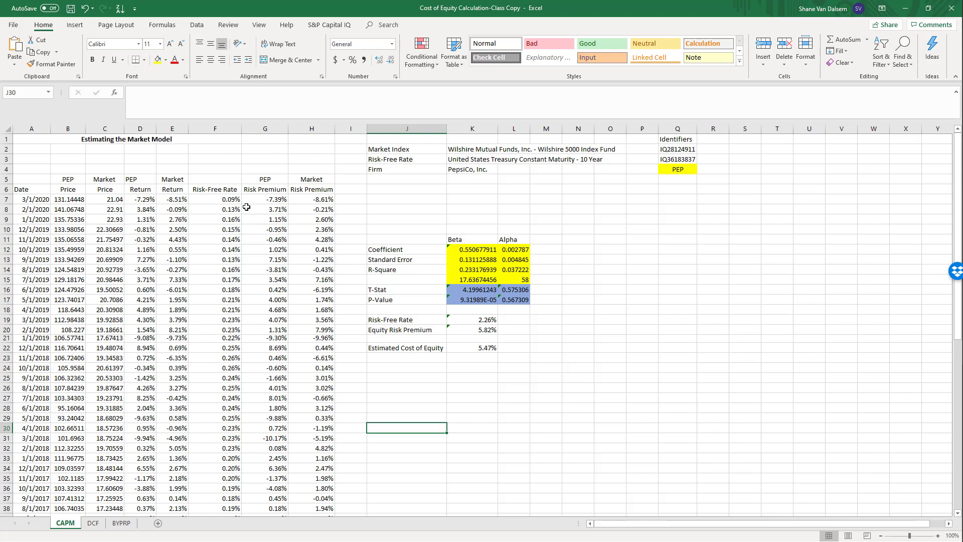
Step: Examine the PEP risk premium formulas in column G and the risk-free rate formula in F7
left_click(270, 201)
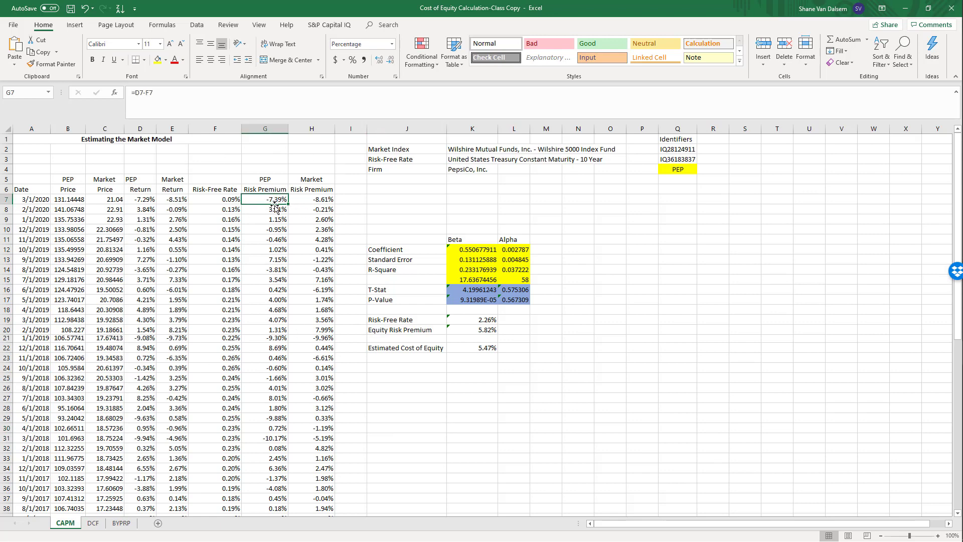
left_click(275, 220)
left_click(227, 200)
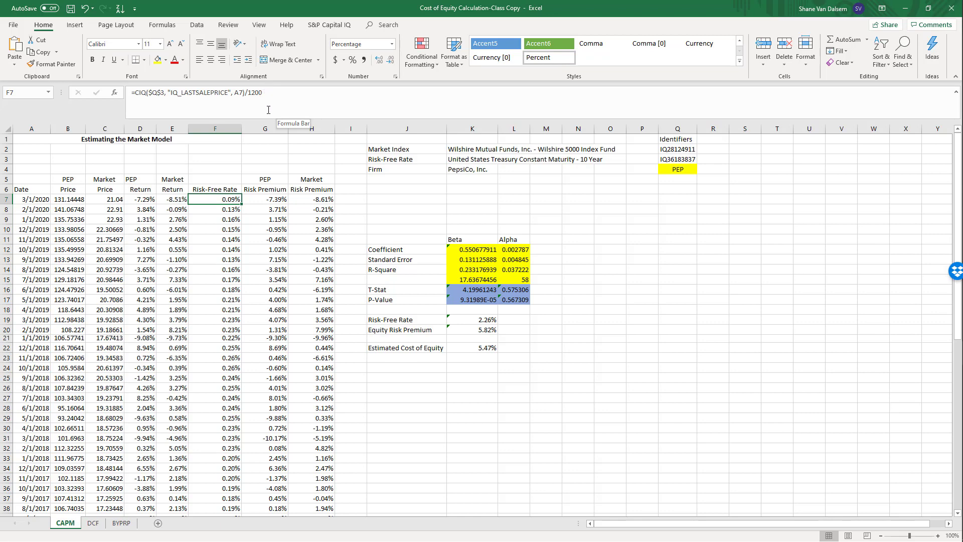
left_click(276, 289)
scroll(283, 278, "down", 1)
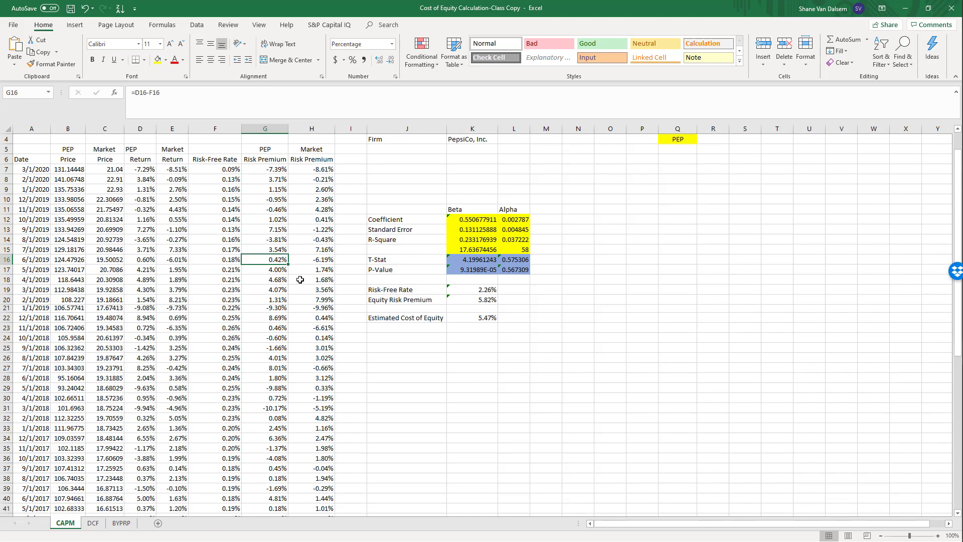
scroll(281, 281, "up", 1)
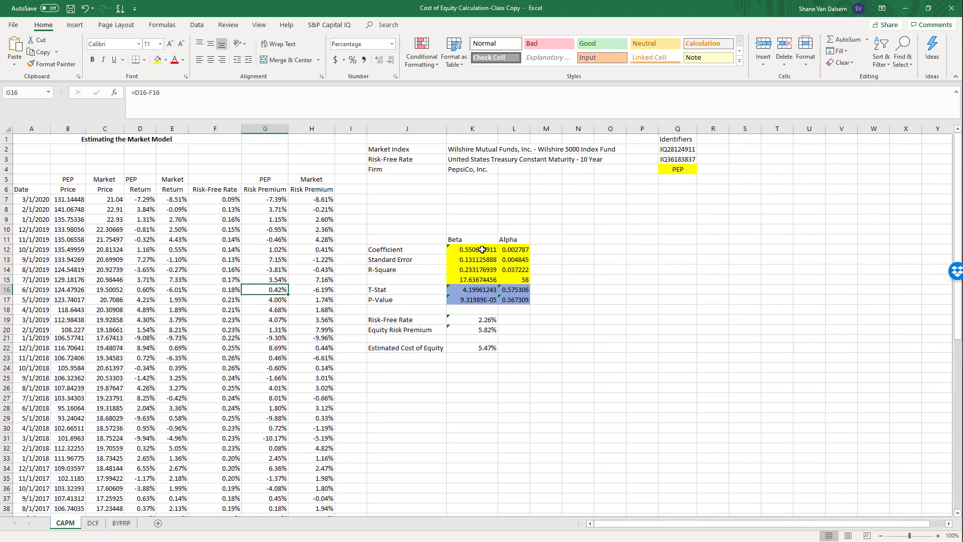
Step: Clear the existing regression results, T-Stat and P-Value cells in K12:L17
left_click_drag(482, 250, 498, 300)
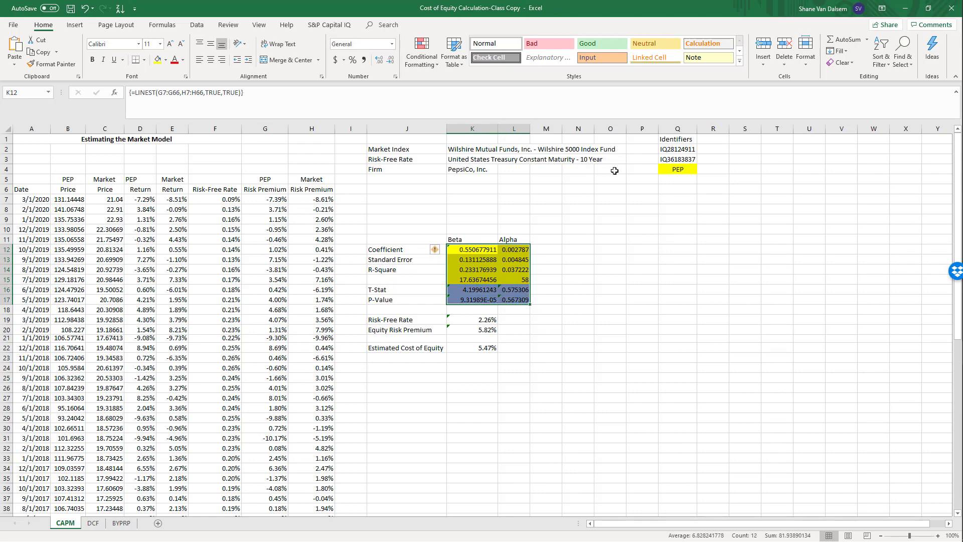
key("Delete")
scroll(559, 370, "down", 3)
left_click(677, 305)
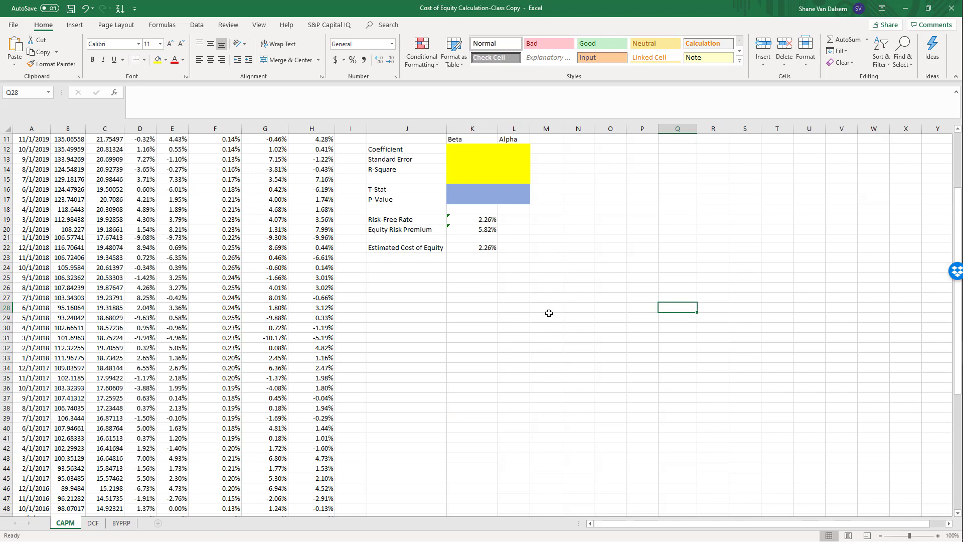
scroll(549, 311, "up", 3)
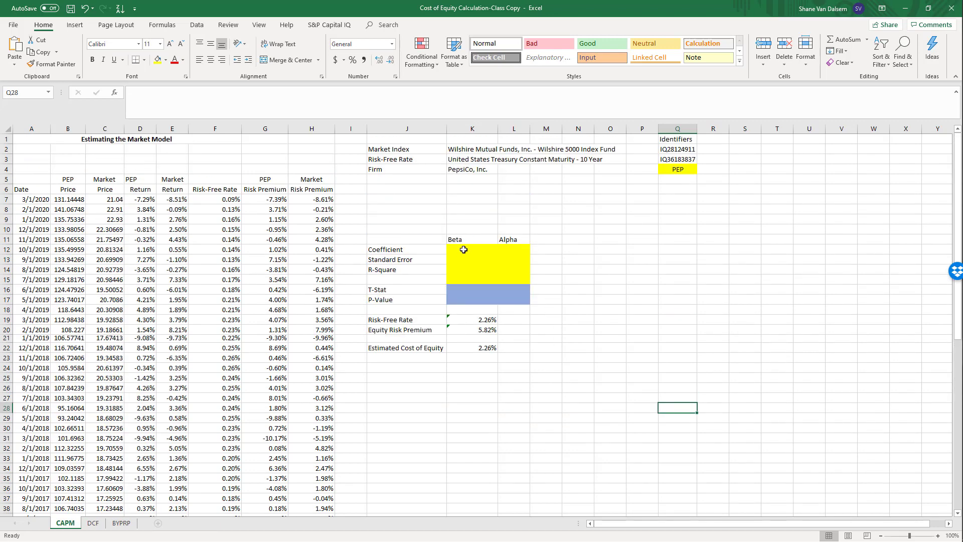
Step: Enter the array formula =LINEST(G7:G66,H7:H66,TRUE,TRUE) across K12:L15 to regress the PEP risk premium on the market risk premium
left_click_drag(463, 249, 514, 280)
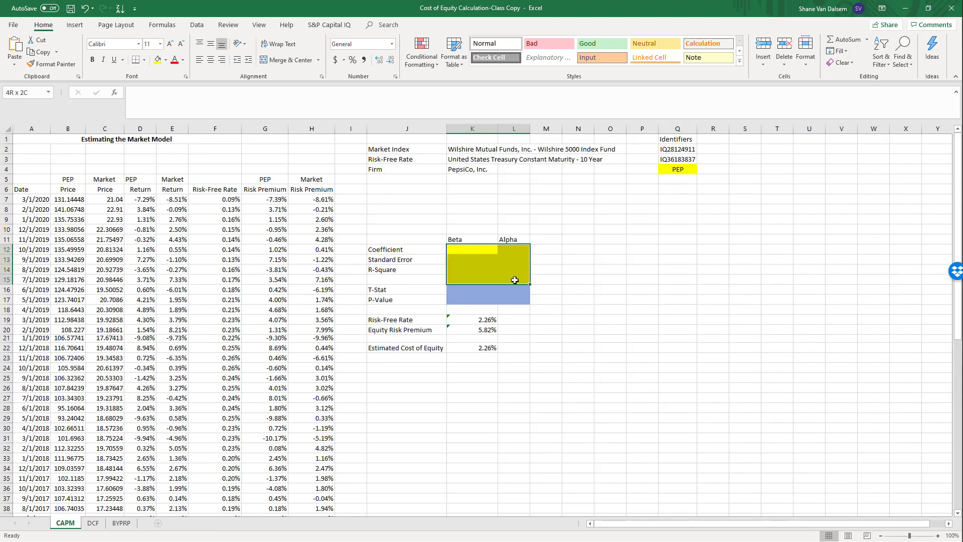
left_click(322, 92)
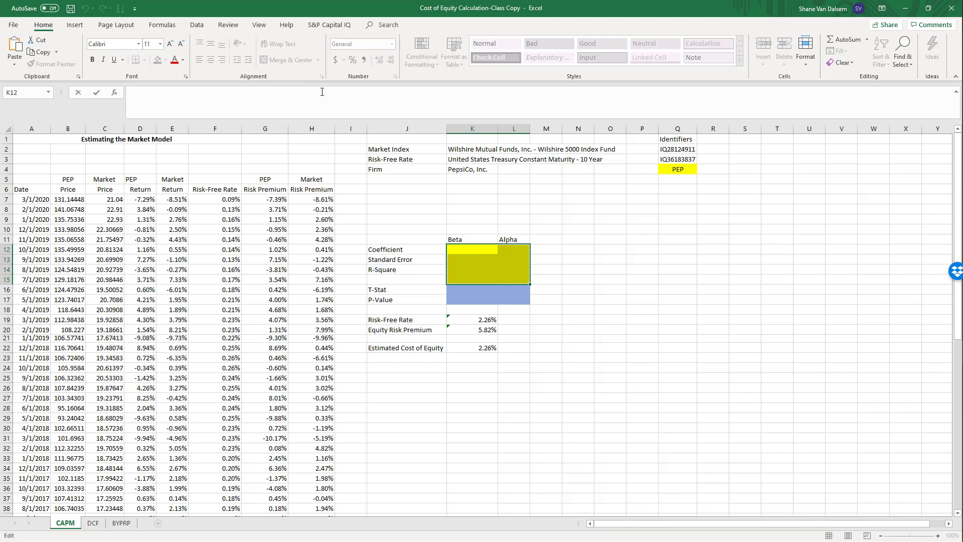
type("=linest(")
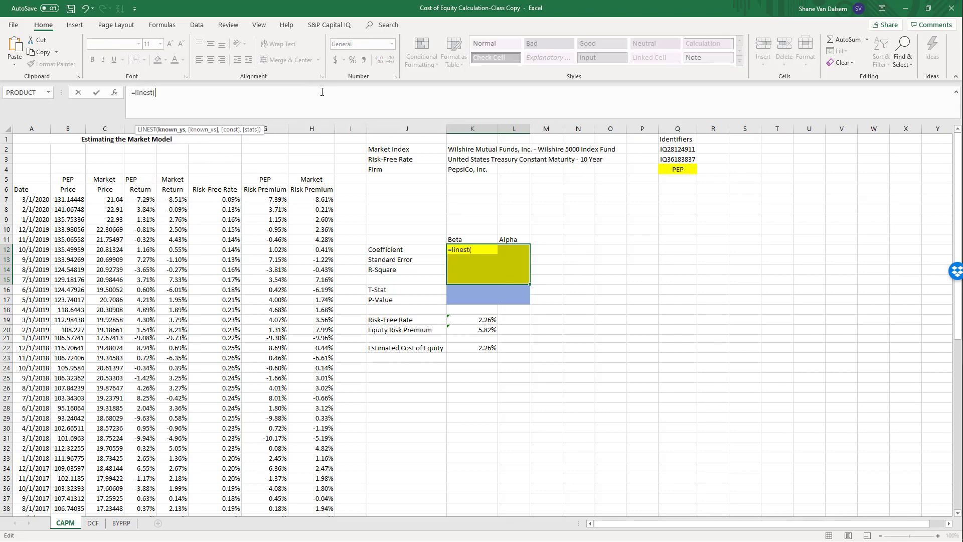
left_click(271, 200)
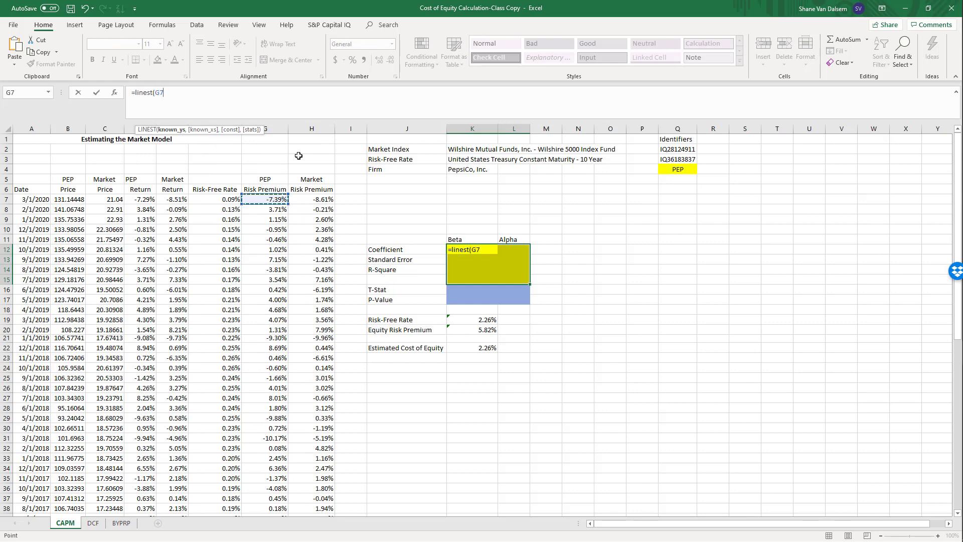
key("ctrl+shift+Down")
type(",")
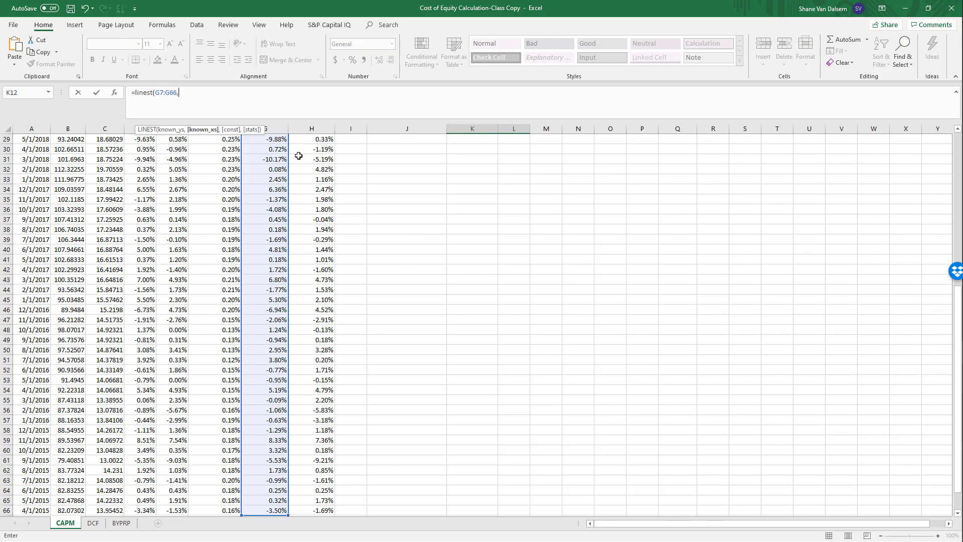
scroll(298, 165, "up", 10)
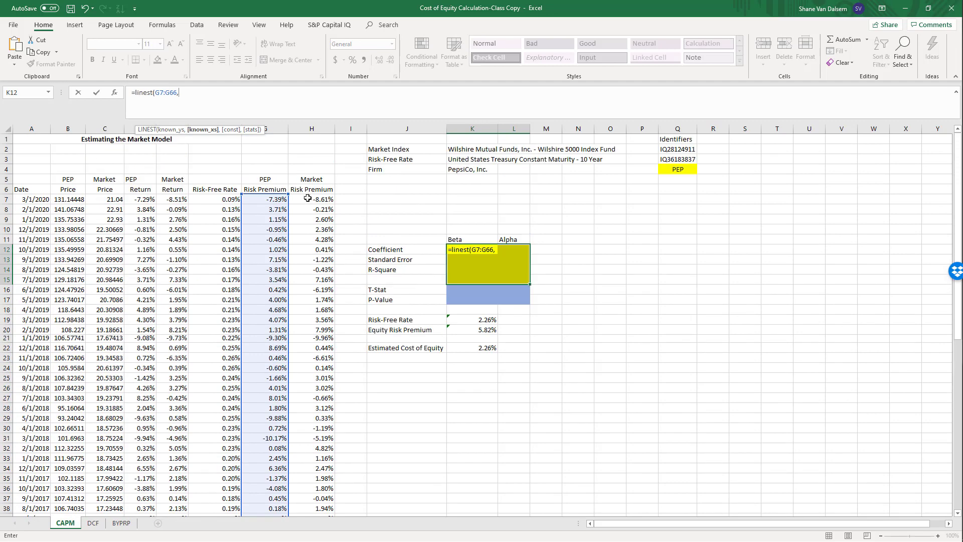
left_click(312, 200)
key("ctrl+shift+Down")
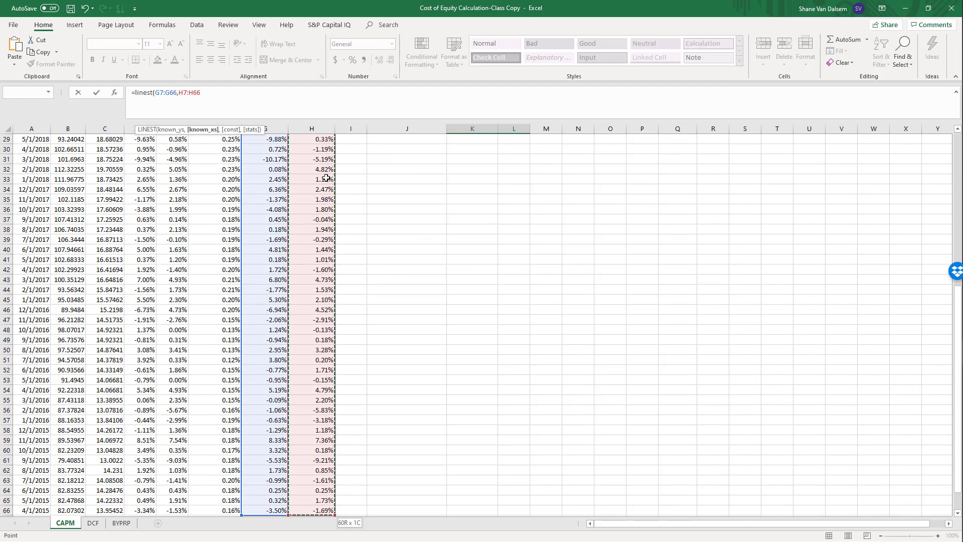
type(",")
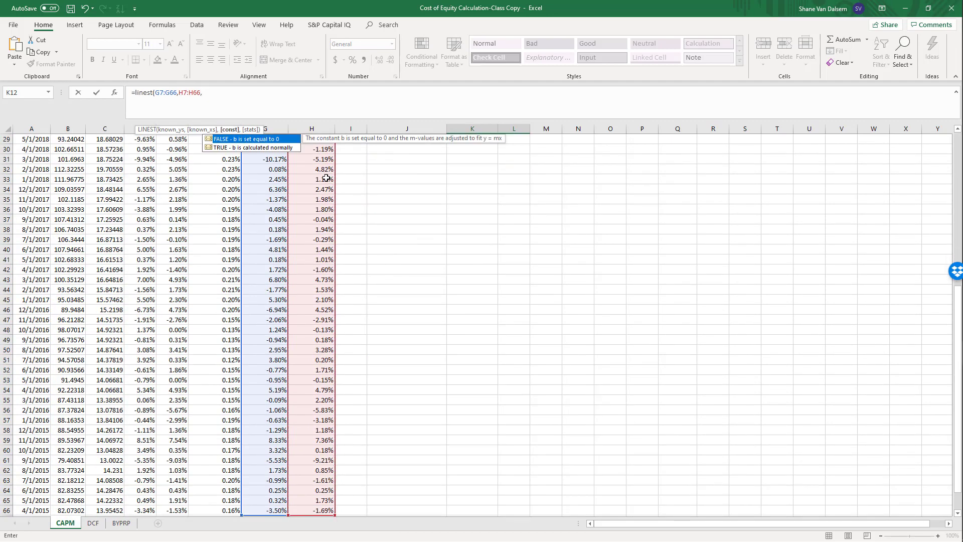
type("true")
type(",t")
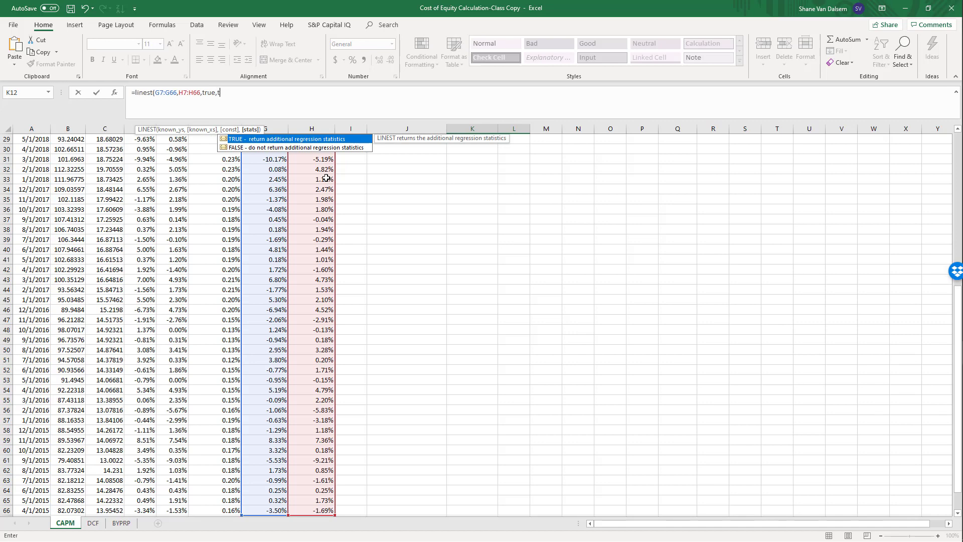
type("rue)")
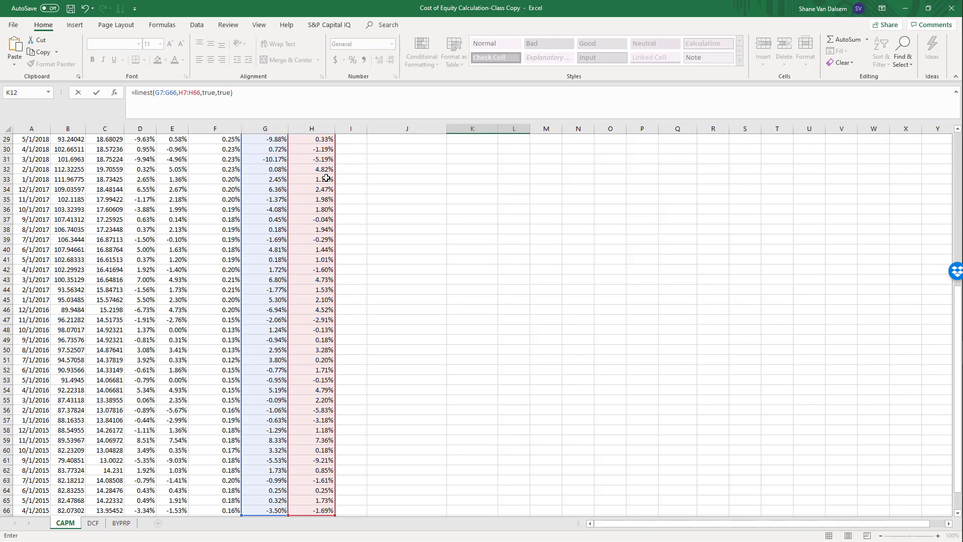
scroll(546, 295, "up", 9)
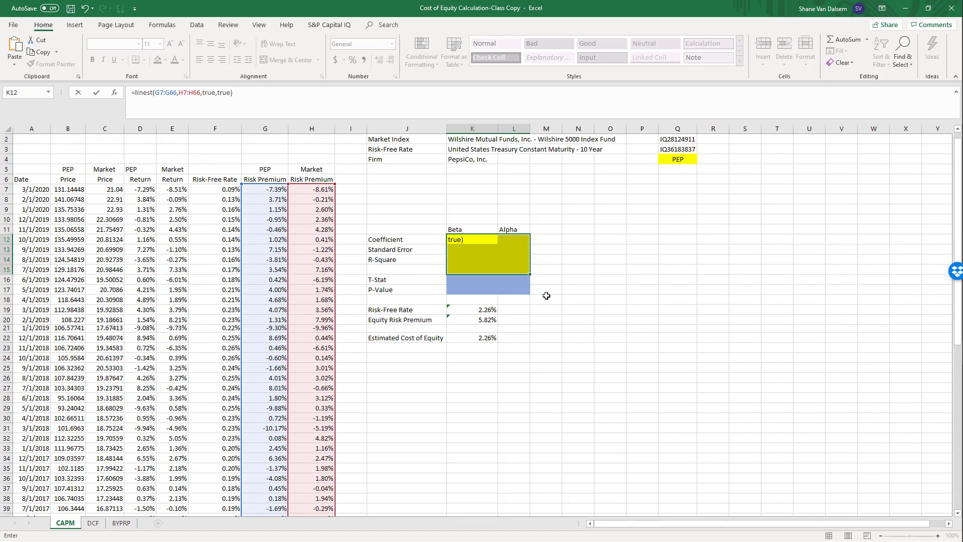
key("ctrl+shift+Return")
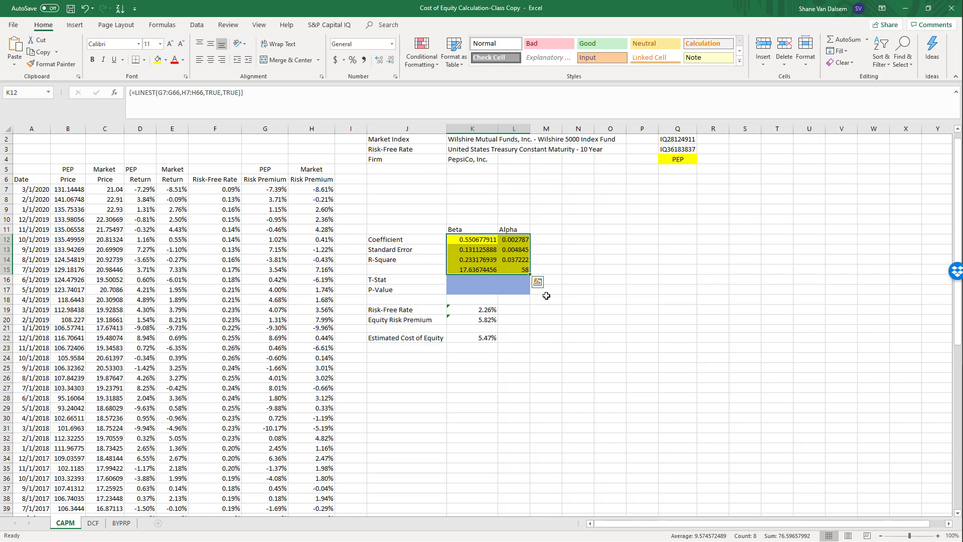
left_click(714, 358)
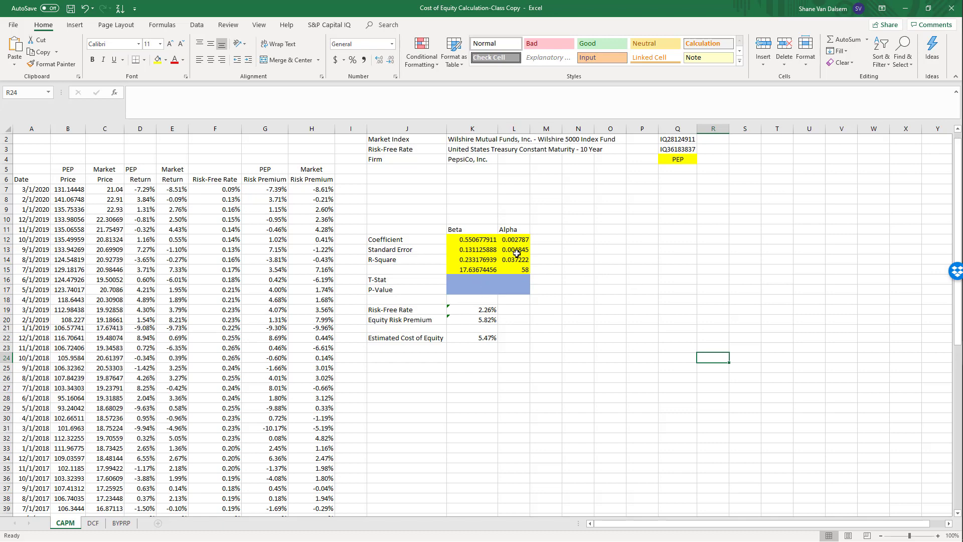
Step: Calculate the Beta T-Stat in K16 as coefficient over standard error with =K12/K13
left_click(468, 282)
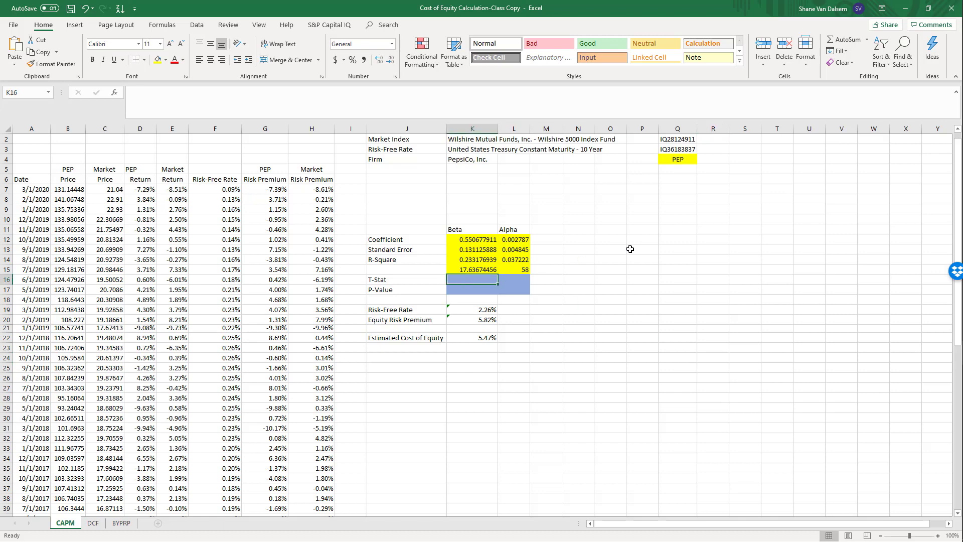
type("=")
key("Up")
key("Up")
key("Up")
key("Up")
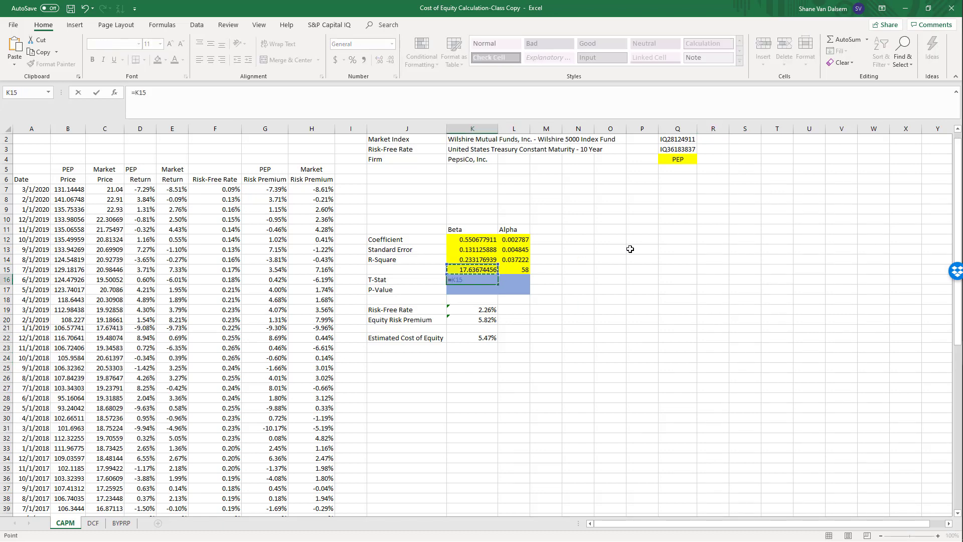
type("/")
key("Up")
key("Up")
key("Up")
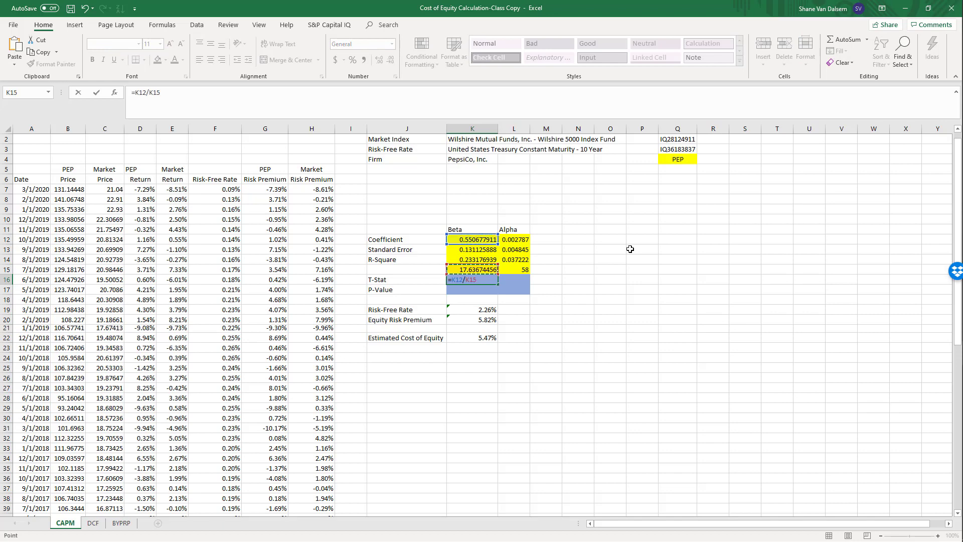
key("Return")
key("Up")
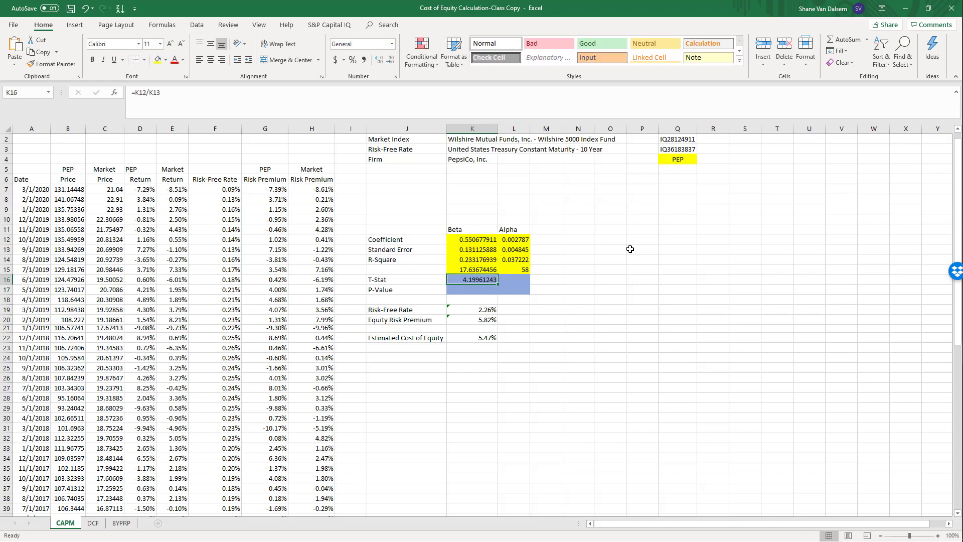
Step: Calculate the Alpha T-Stat in L16 by dividing the coefficient in L12 by the standard error in L13
left_click(523, 280)
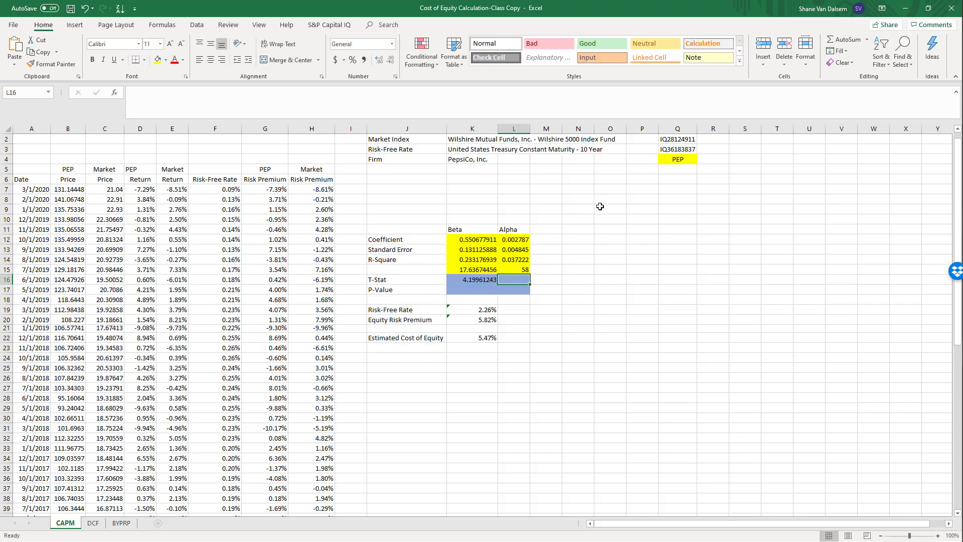
type("=")
key("Up")
key("Up")
key("Up")
key("Up")
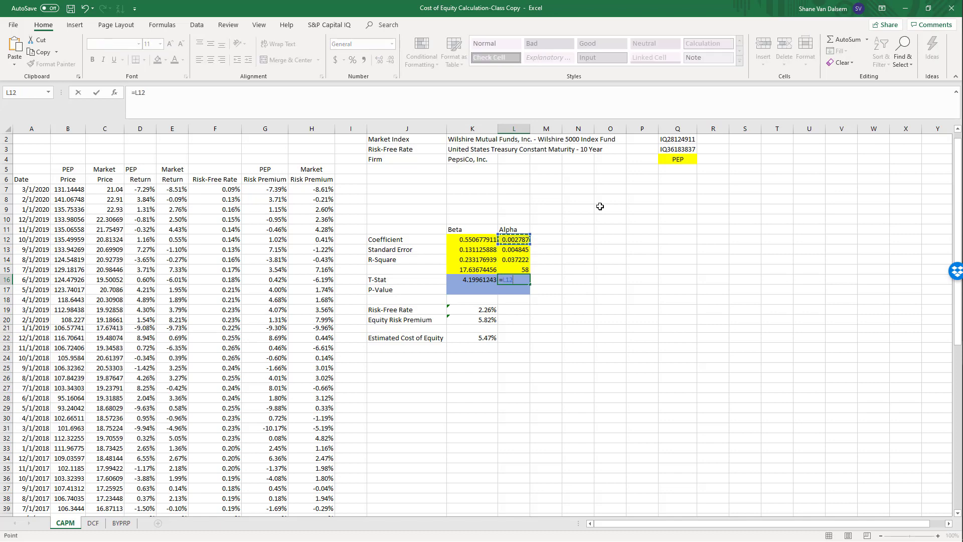
type("/")
key("Up")
key("Up")
key("Up")
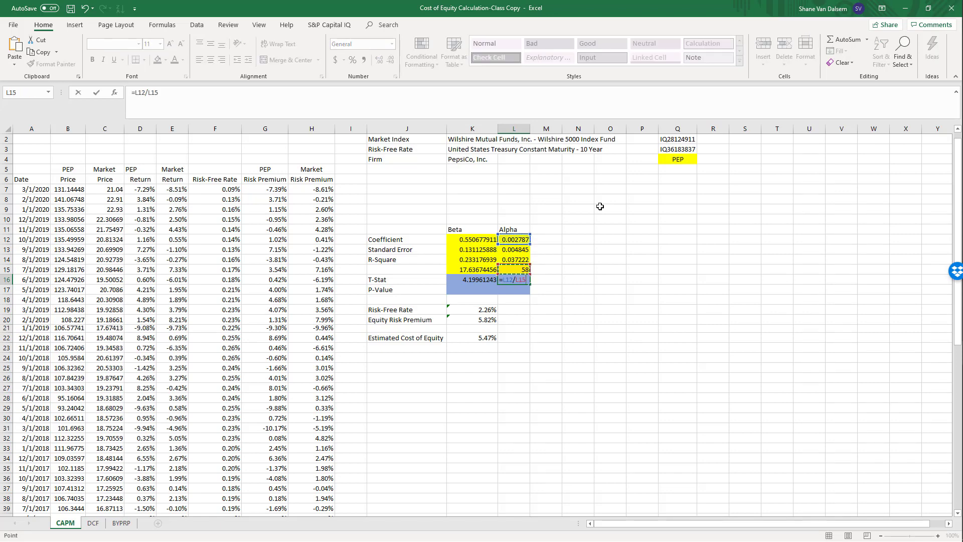
key("Return")
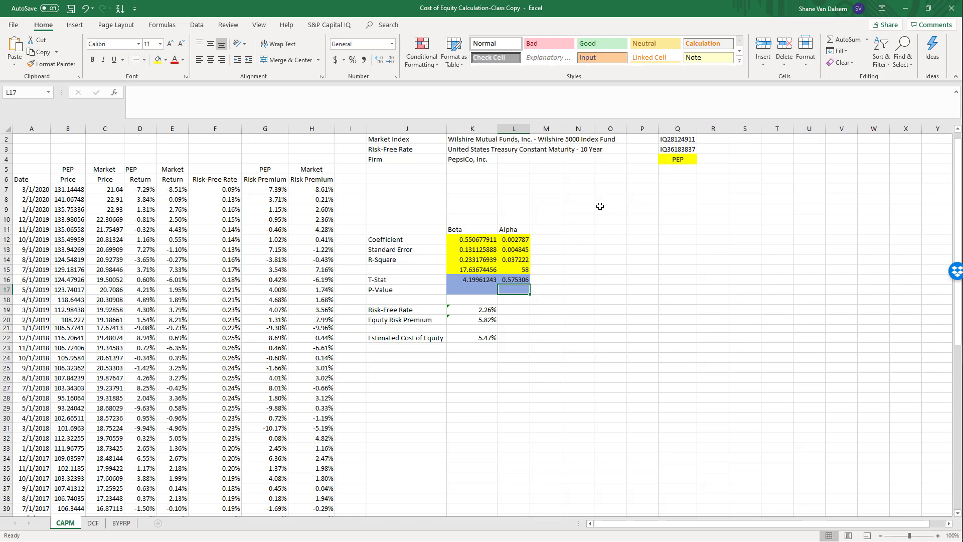
Step: Calculate the Beta P-Value in K17 with the two-tailed formula =T.DIST.2T(ABS(K16),L15)
key("shift+Tab")
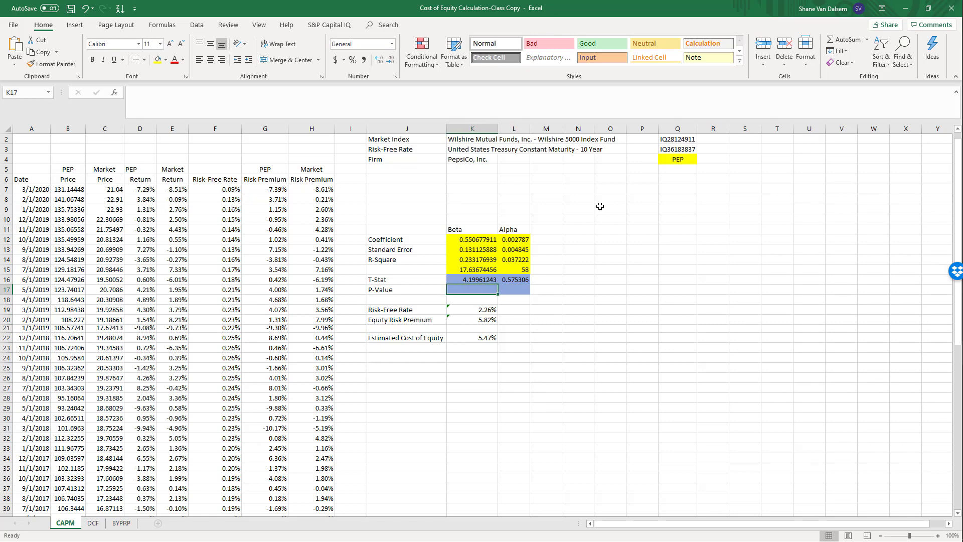
type("=t")
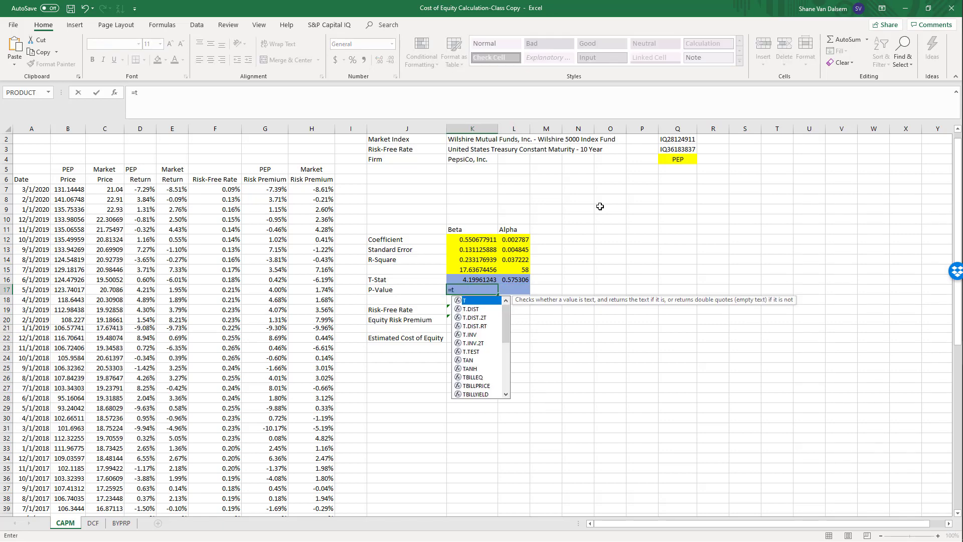
type(".dist.")
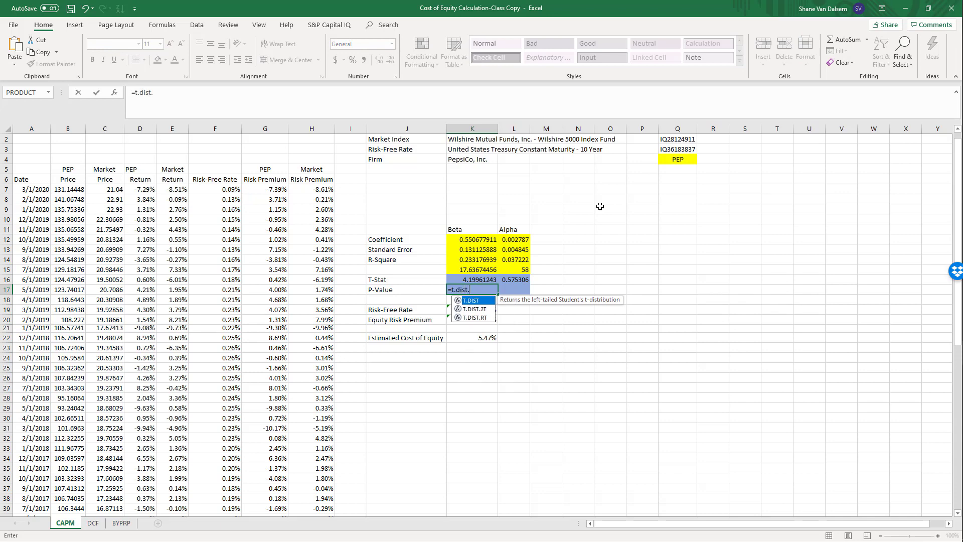
type("2t")
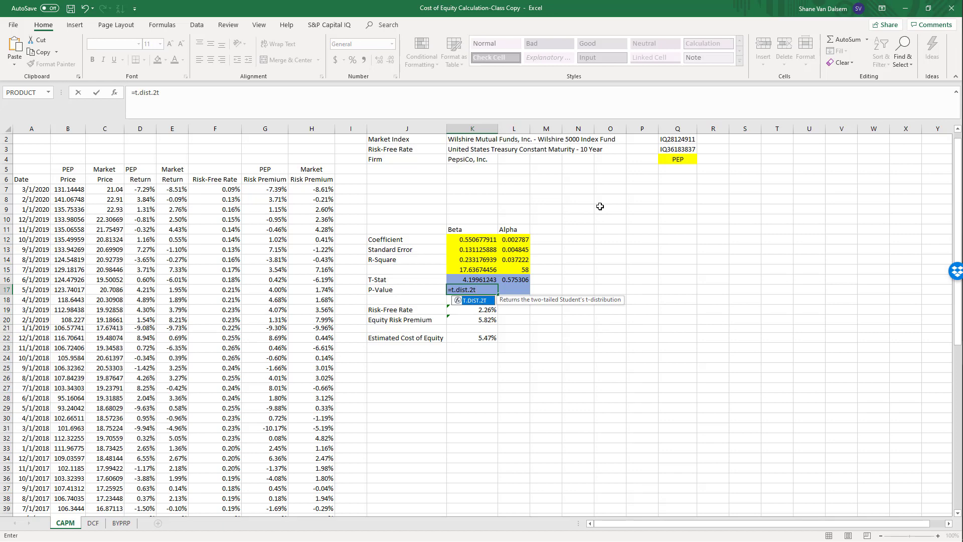
type("(abs")
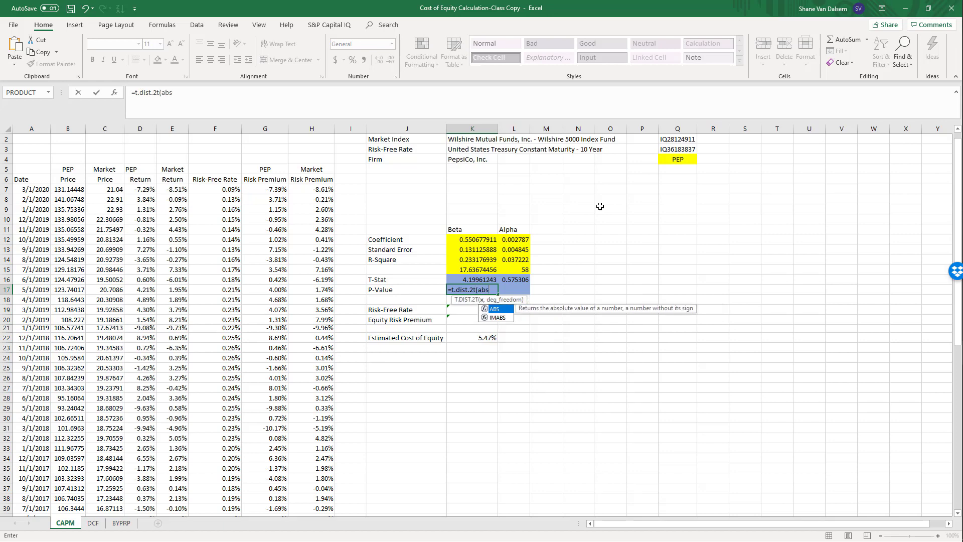
type("(")
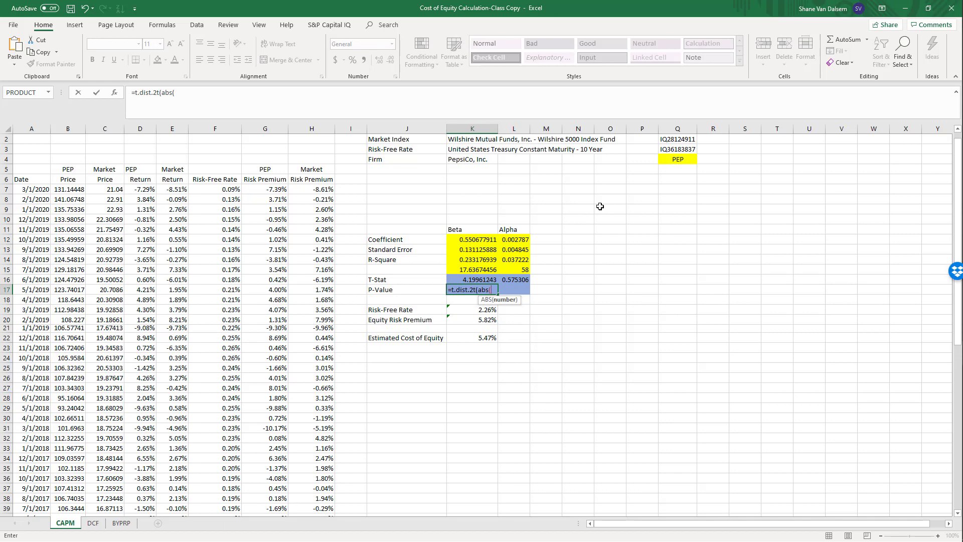
key("Up")
type(")")
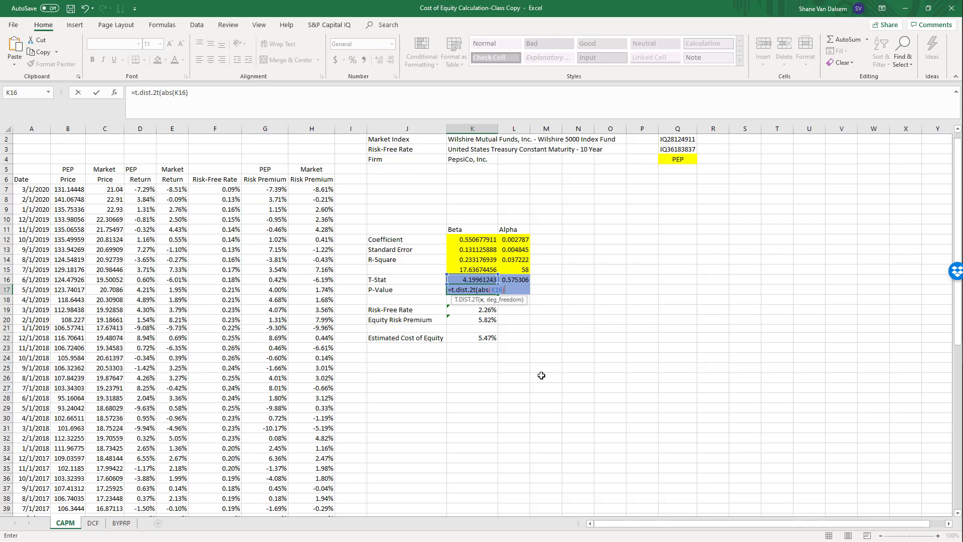
type(",")
left_click(519, 270)
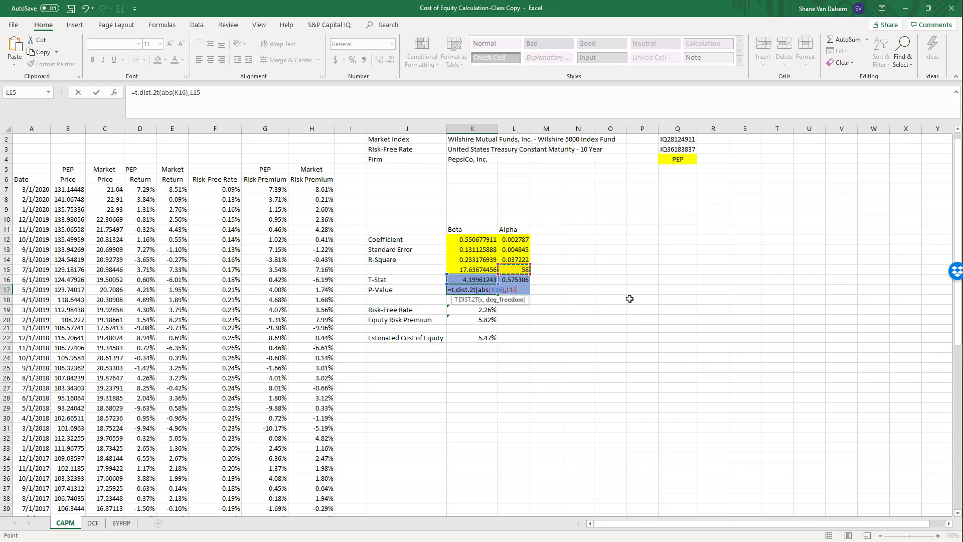
type(")")
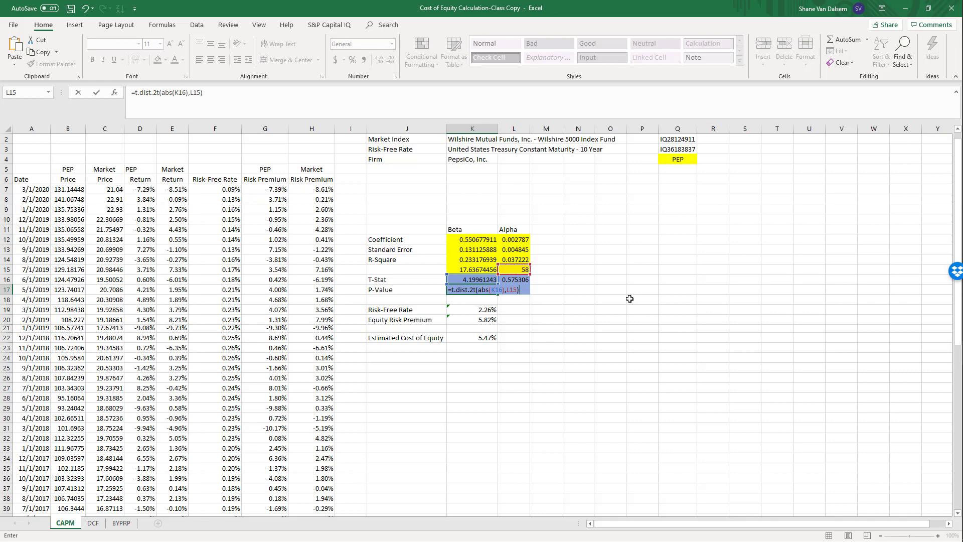
key("ctrl+Return")
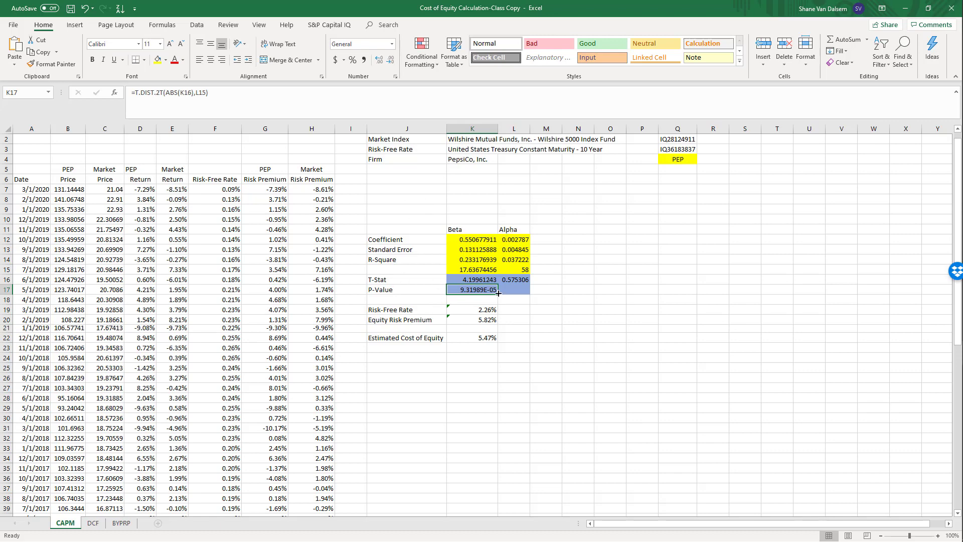
Step: Copy the P-Value formula from K17 into L17 and correct its degrees-of-freedom reference to L15, giving =T.DIST.2T(ABS(L16),L15)
left_click_drag(498, 294, 532, 293)
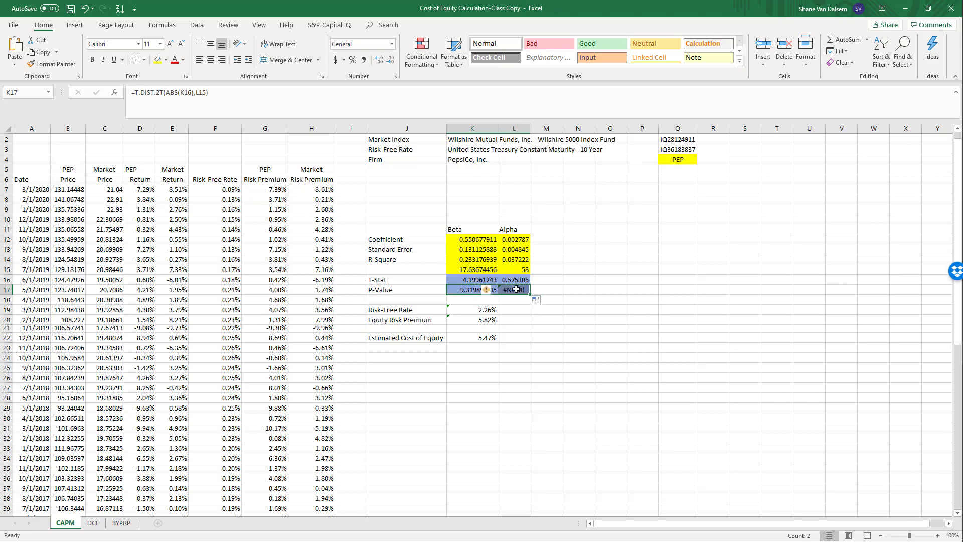
left_click(514, 289)
left_click(205, 96)
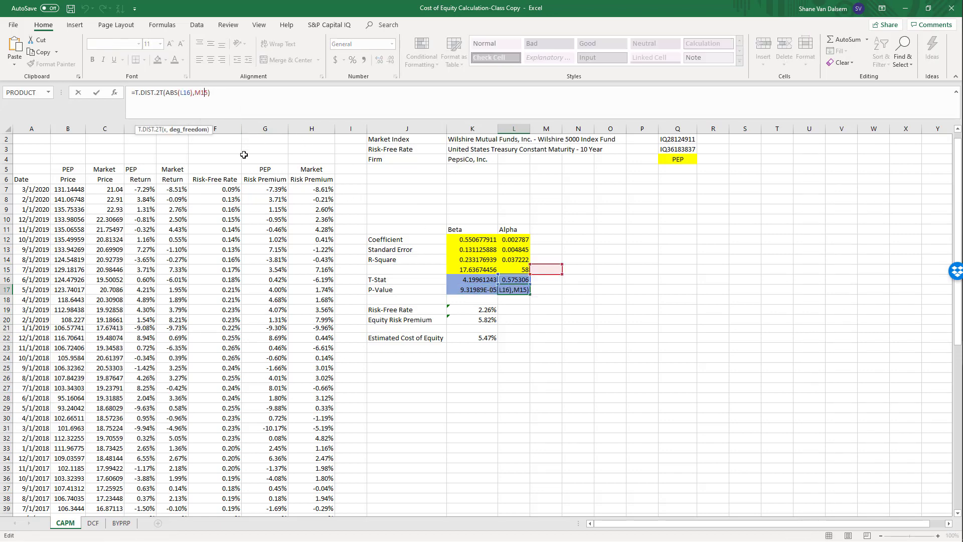
key("Delete")
key("BackSpace")
key("BackSpace")
key("BackSpace")
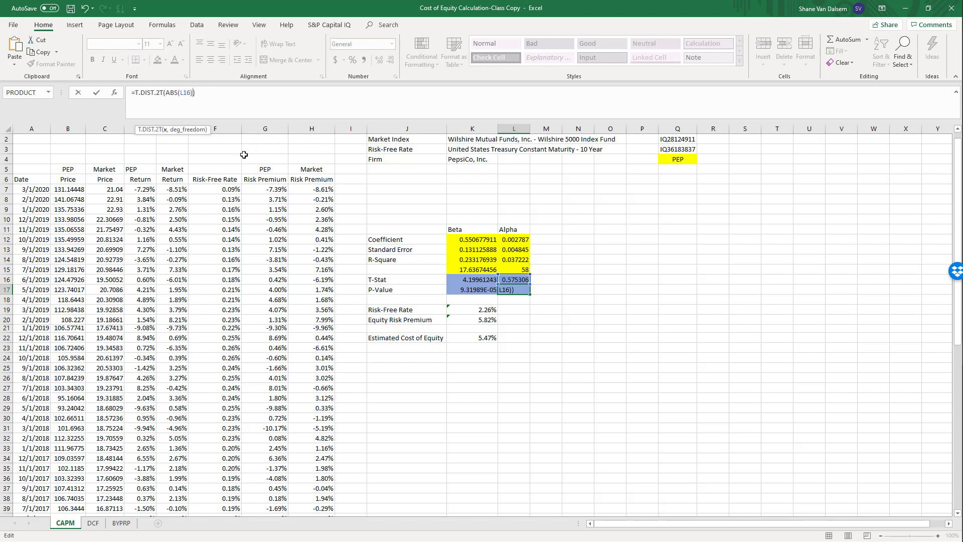
type(",")
left_click(524, 266)
key("Return")
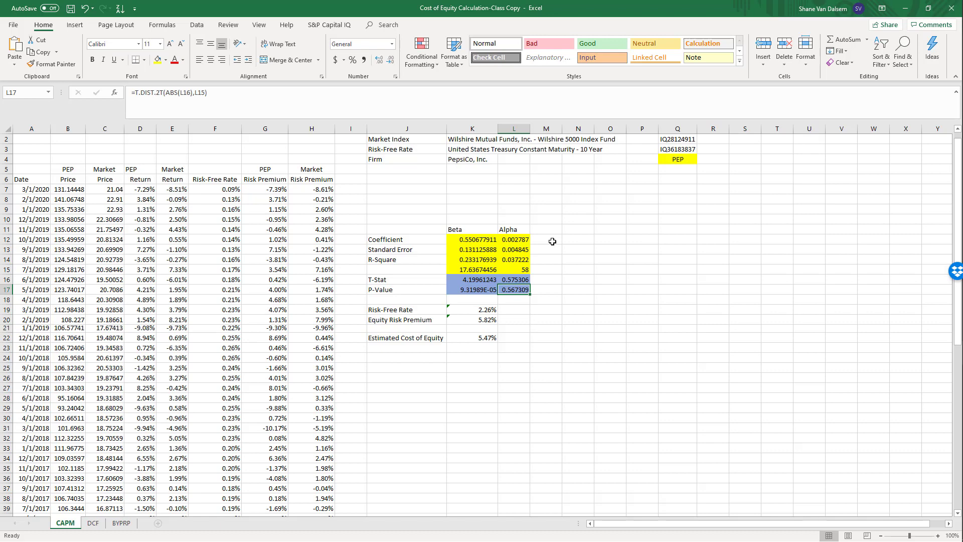
Step: Re-enter the annualized Risk-Free Rate in K19 from the monthly risk-free rates with =(1+AVERAGE(F7:F66))^12-1
key("Down")
key("Down")
key("Left")
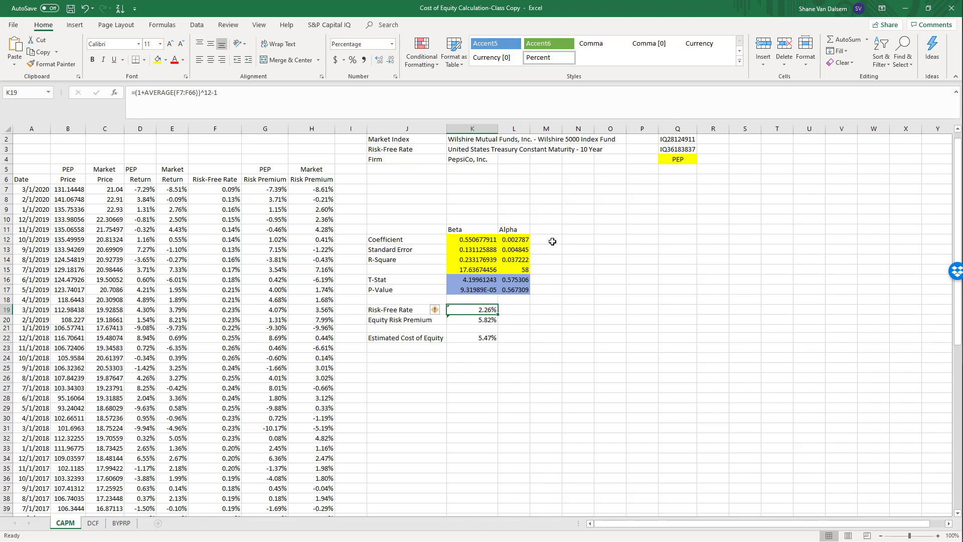
key("F2")
key("shift+Home")
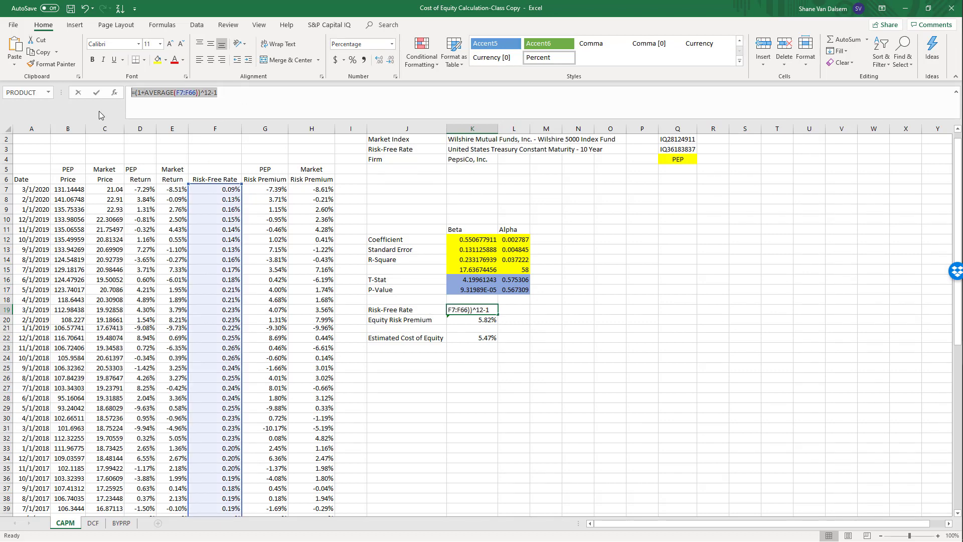
key("BackSpace")
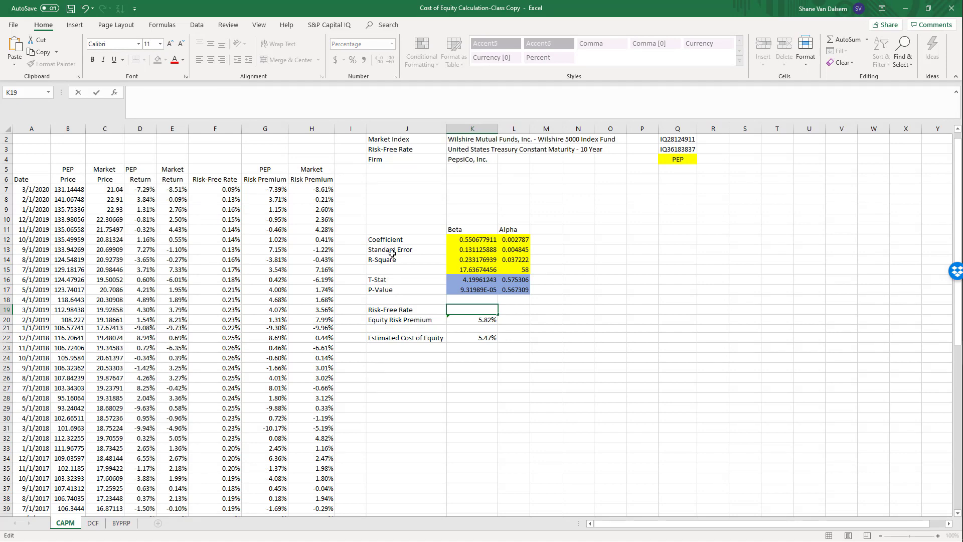
type("=(")
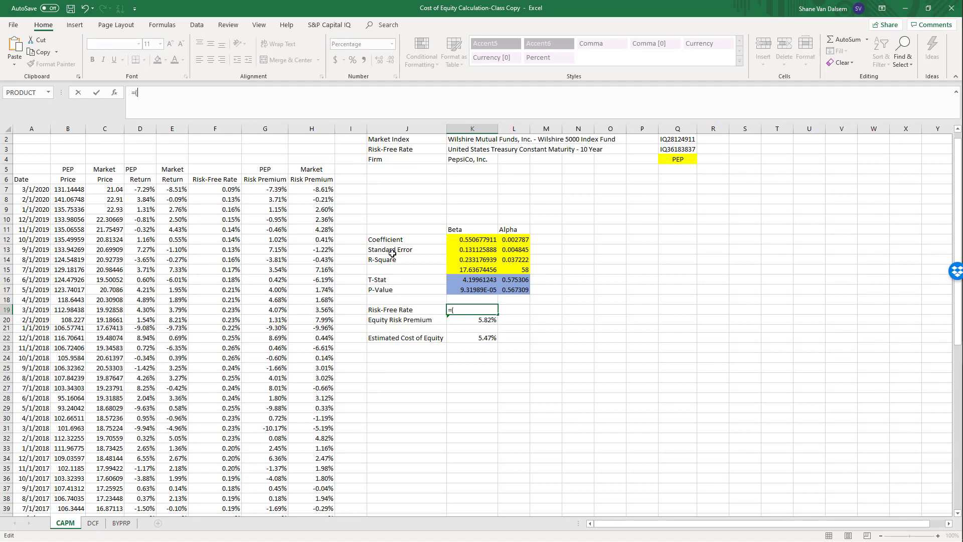
type("1+average(")
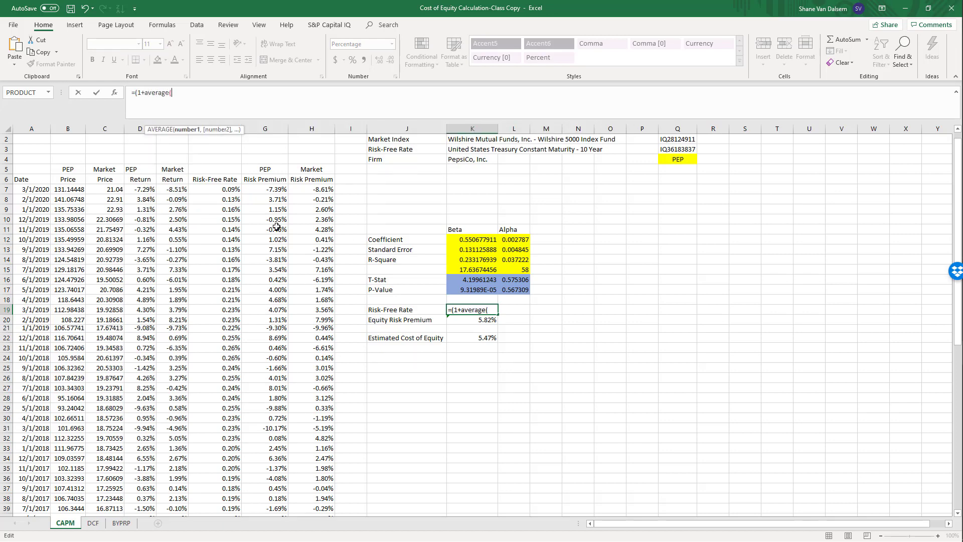
left_click(224, 189)
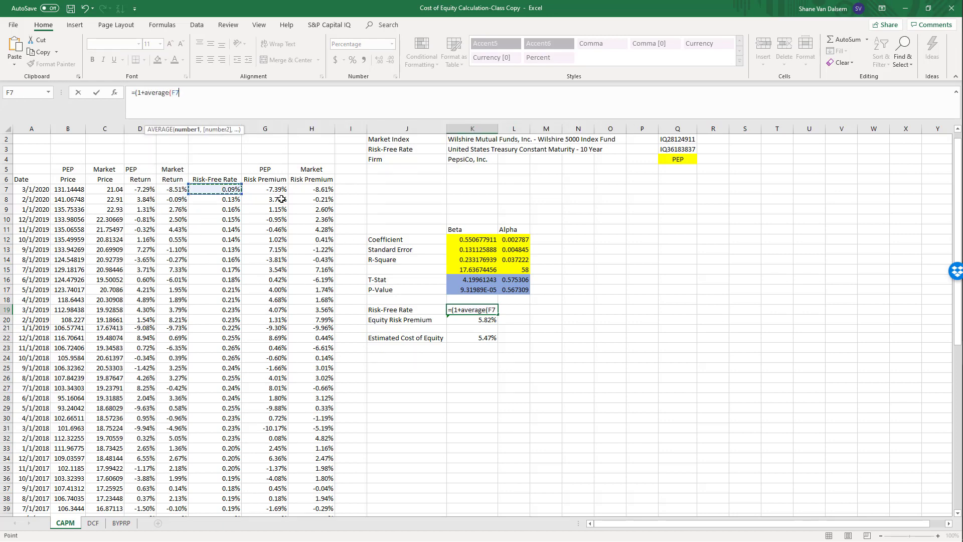
key("ctrl+shift+Down")
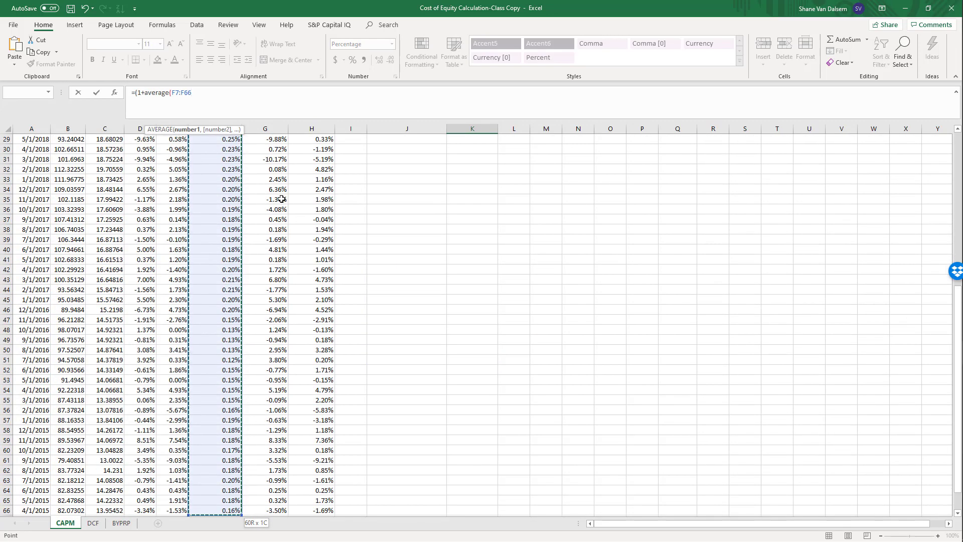
type(")")
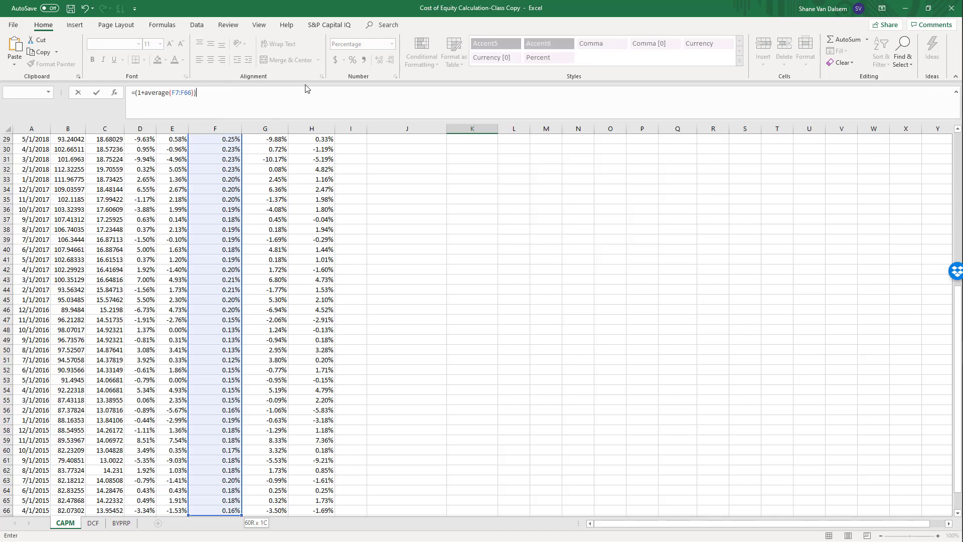
type("^12-1")
key("Return")
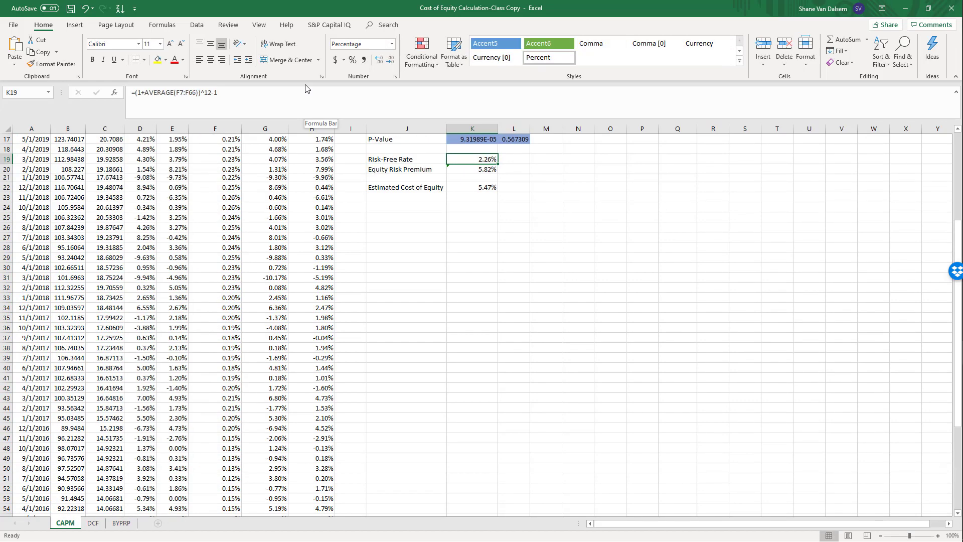
Step: Re-enter the annualized Equity Risk Premium in K20 from the monthly market risk premiums with =(1+AVERAGE(H7:H66))^12-1
key("Down")
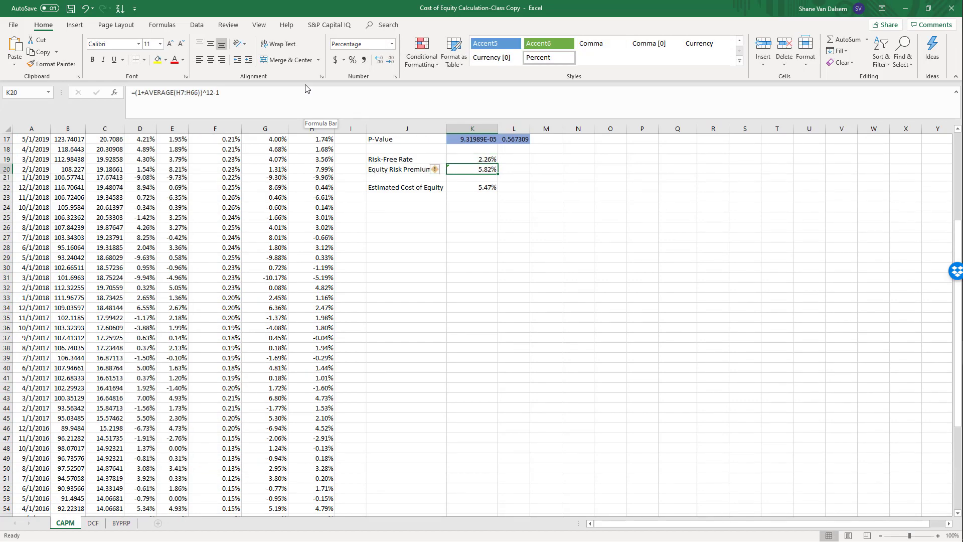
type("=")
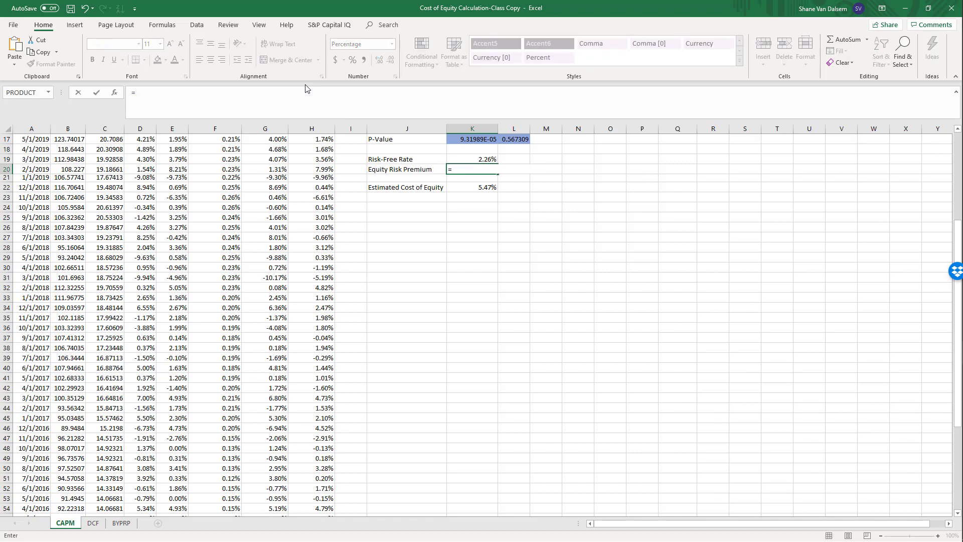
type("(1_")
type("averag(")
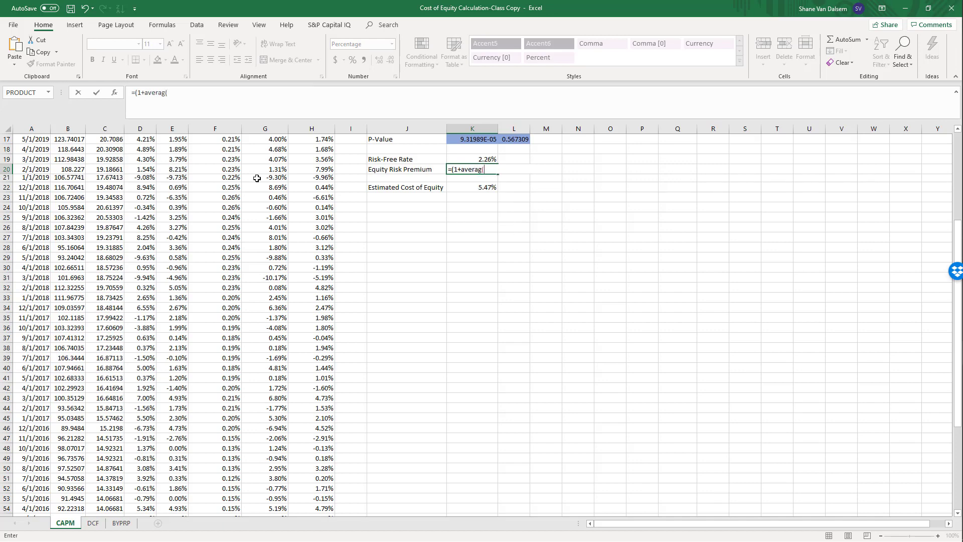
scroll(253, 234, "up", 6)
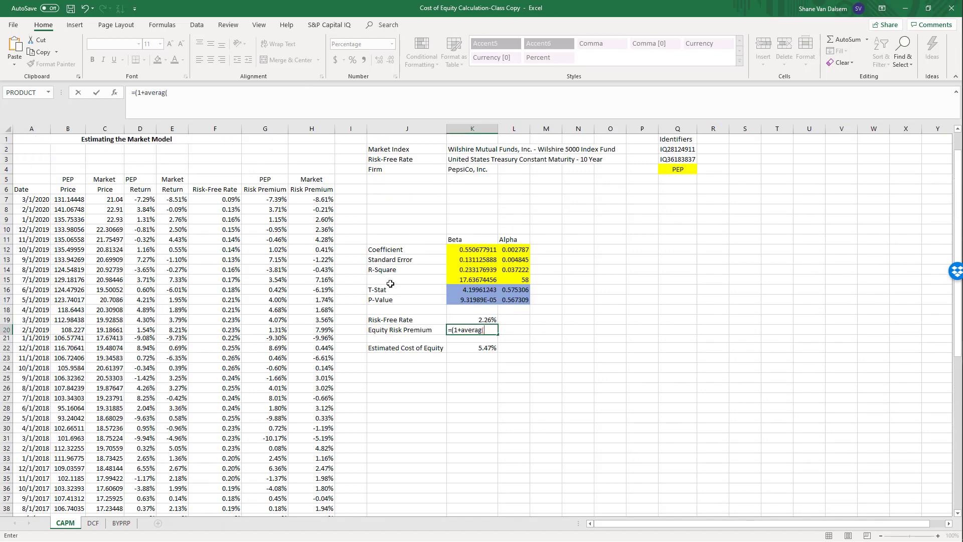
left_click(315, 199)
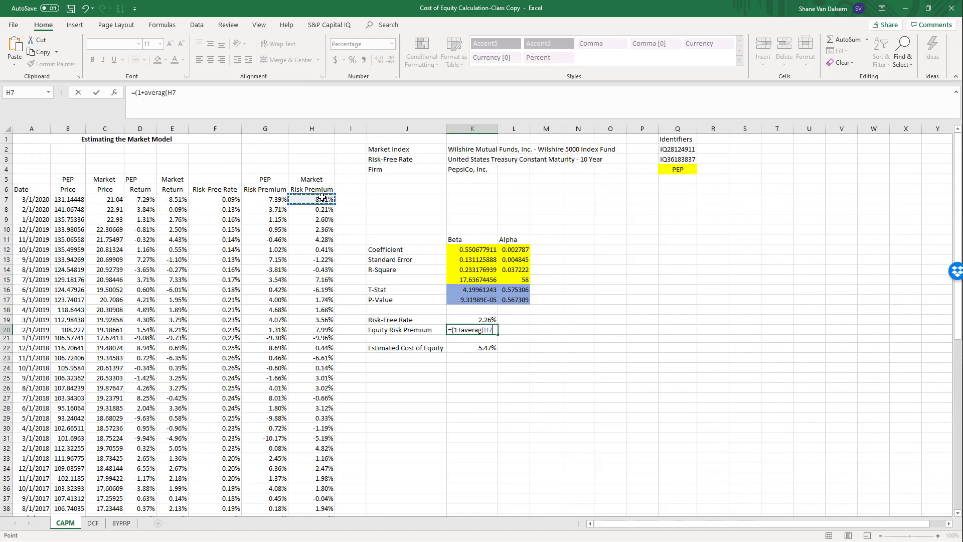
key("ctrl+shift+Down")
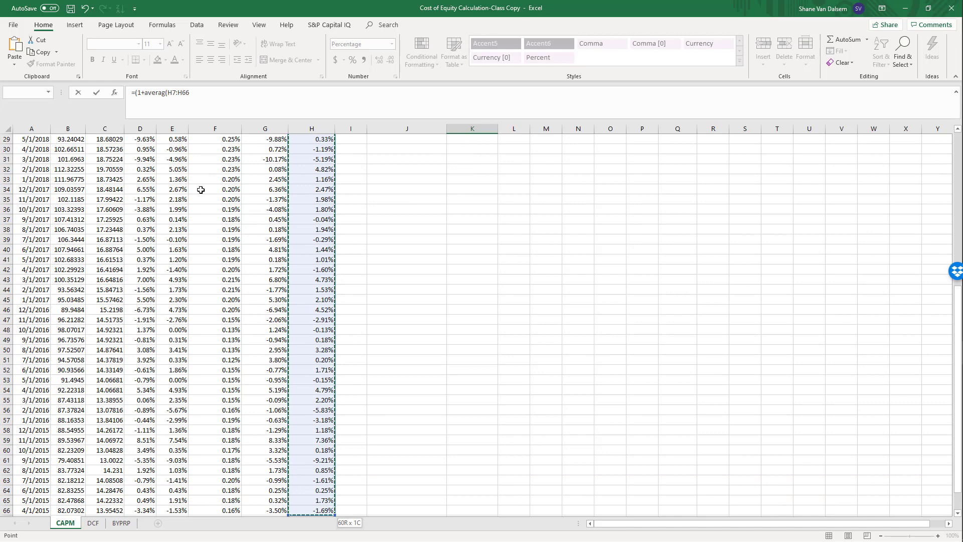
scroll(430, 333, "up", 10)
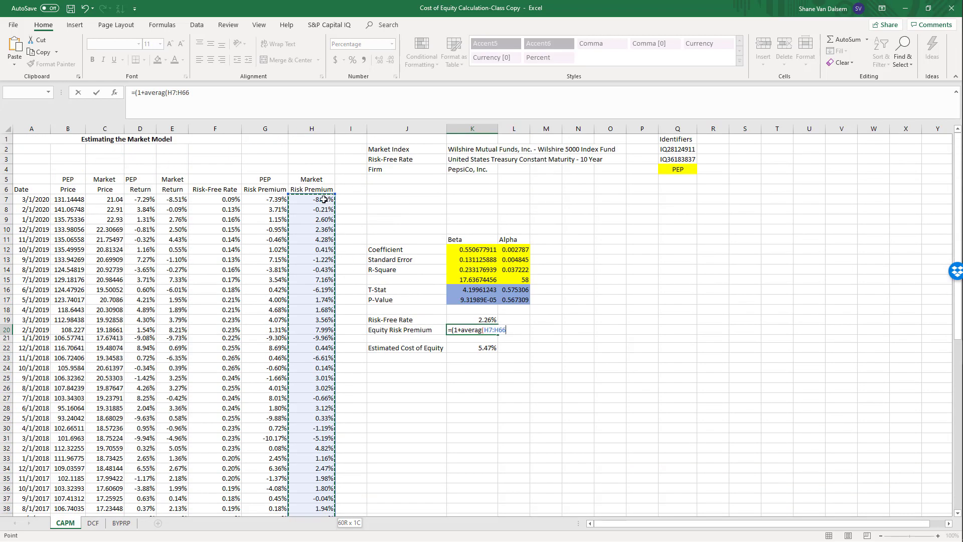
left_click(324, 198)
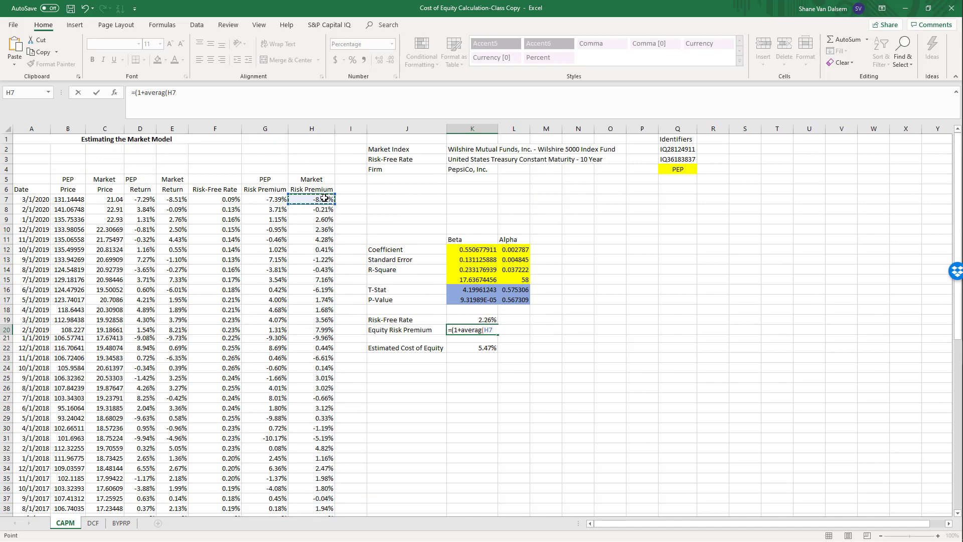
key("ctrl+shift+Down")
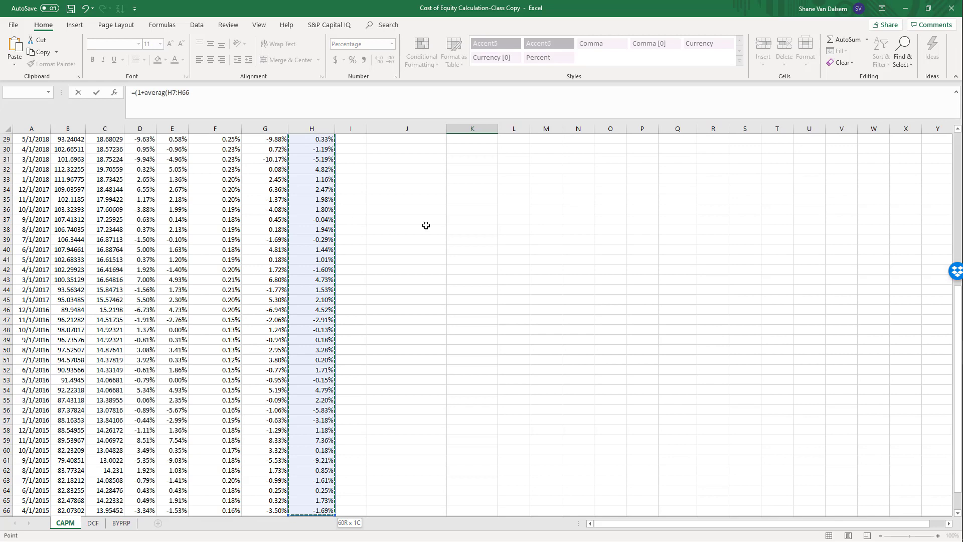
scroll(441, 196, "up", 9)
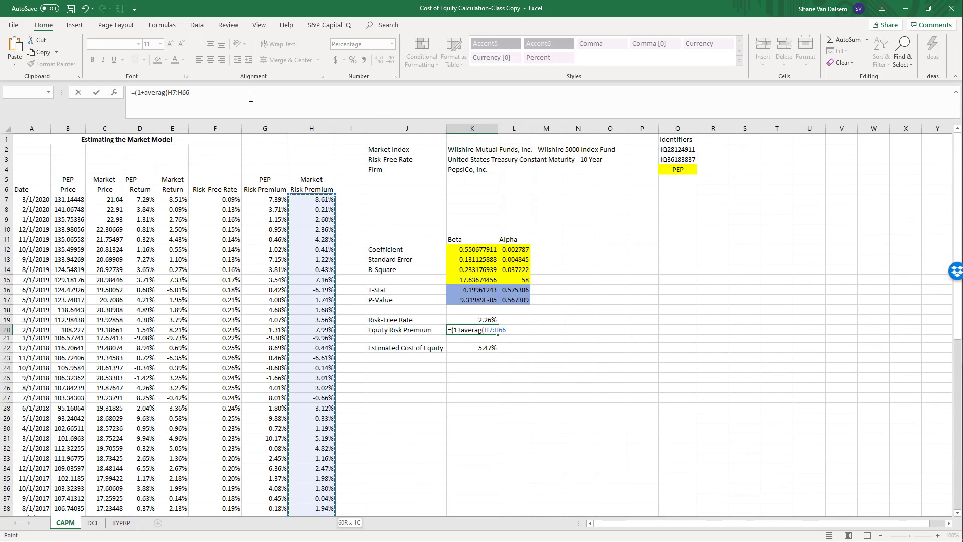
left_click(242, 105)
type("))^")
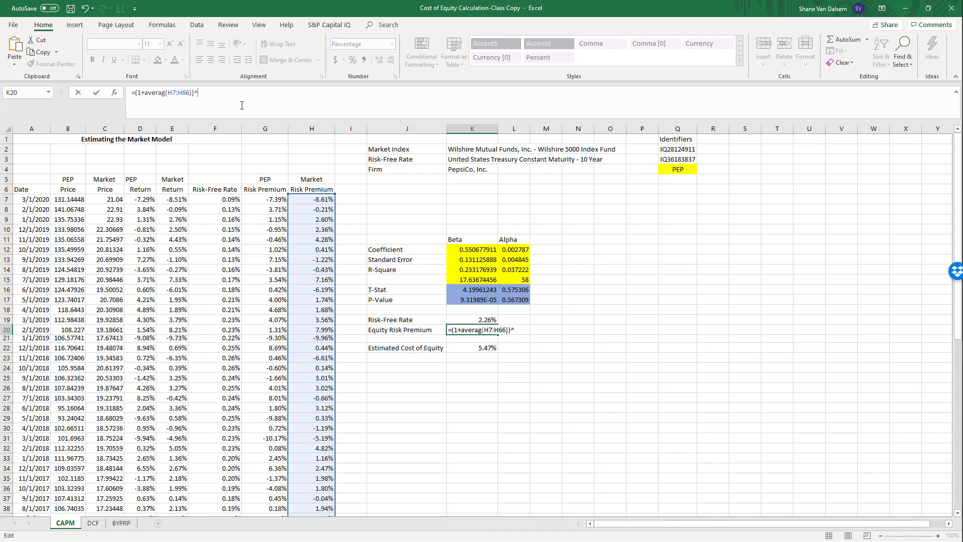
double_click(167, 92)
left_click(167, 92)
type("e")
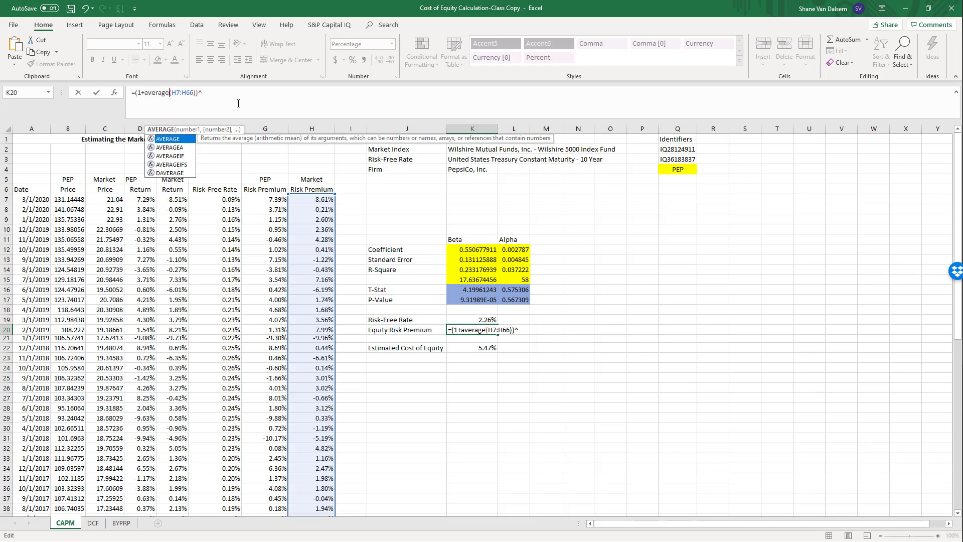
left_click(220, 99)
type("12")
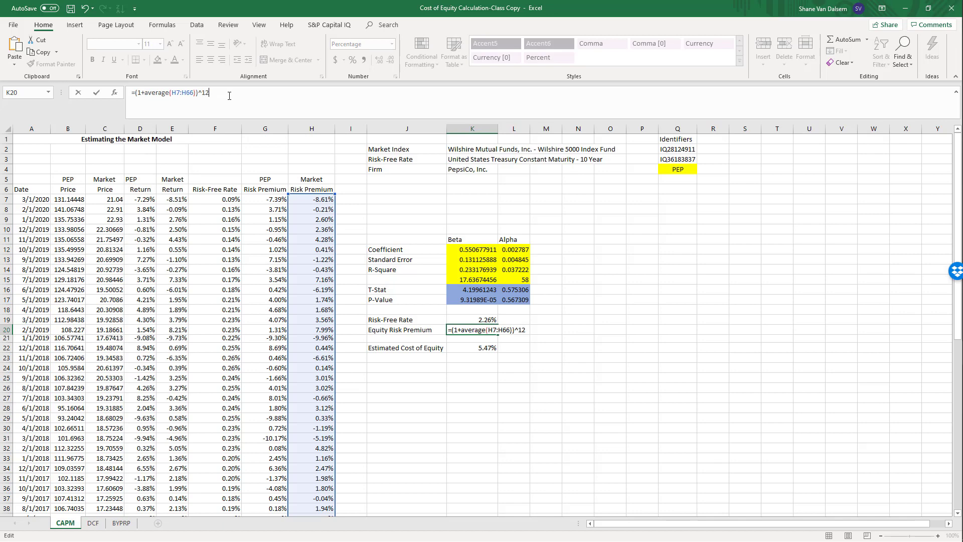
type("-1")
key("ctrl+Return")
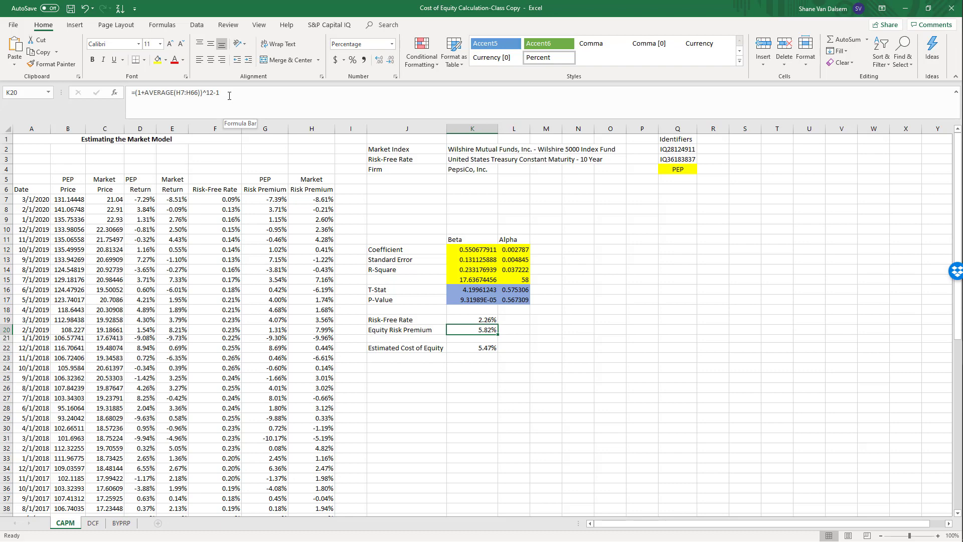
Step: Calculate the Estimated Cost of Equity in K22 as risk-free rate plus beta times equity risk premium with =K19+K12*K20
key("Down")
key("Down")
type("=")
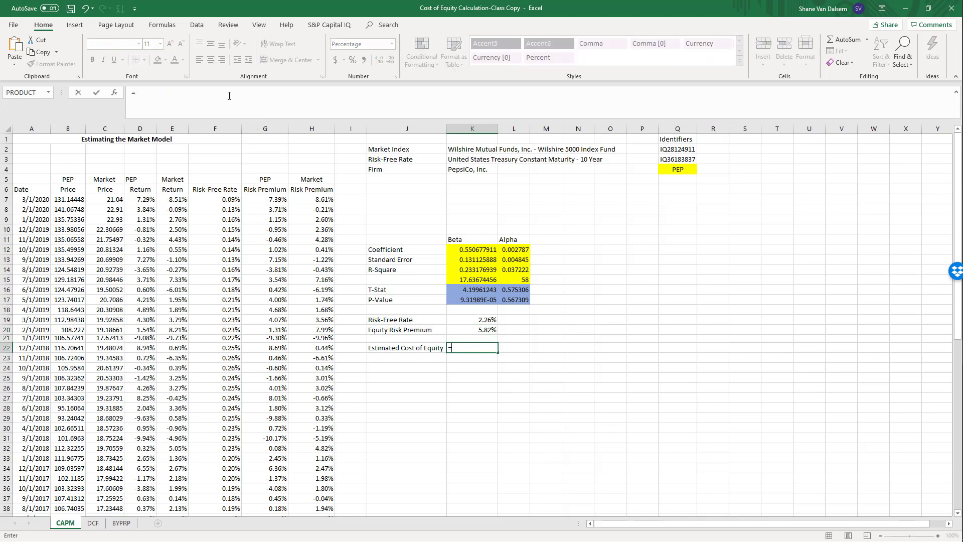
key("Up")
key("Up")
key("Up")
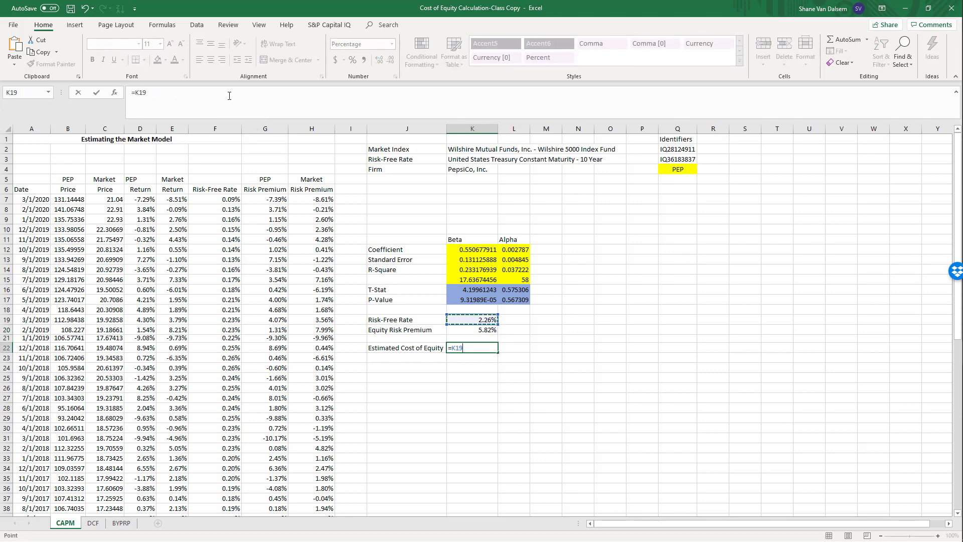
type("+")
key("Up")
key("Up")
key("Up")
key("Up")
key("Up")
key("Up")
key("Up")
key("Up")
key("Up")
key("Up")
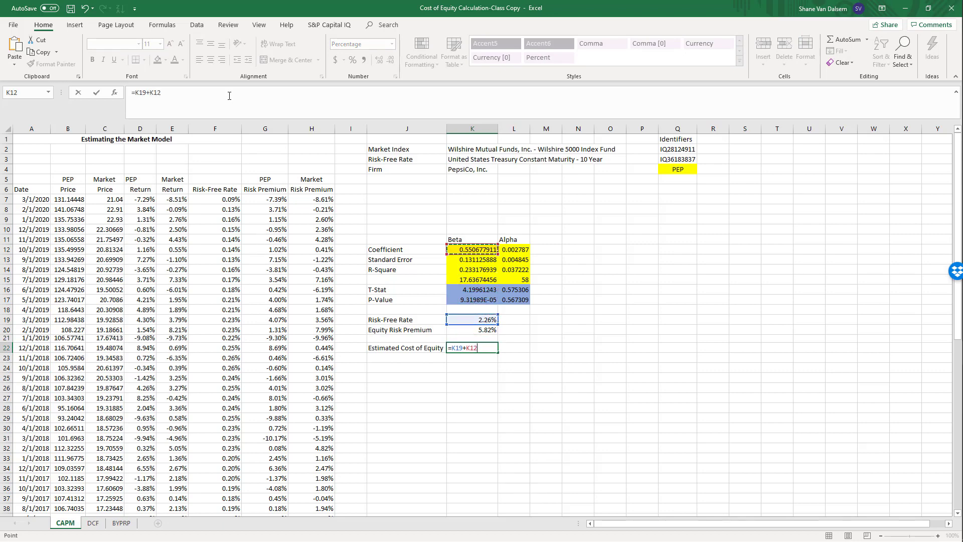
type("*")
key("Up")
key("Up")
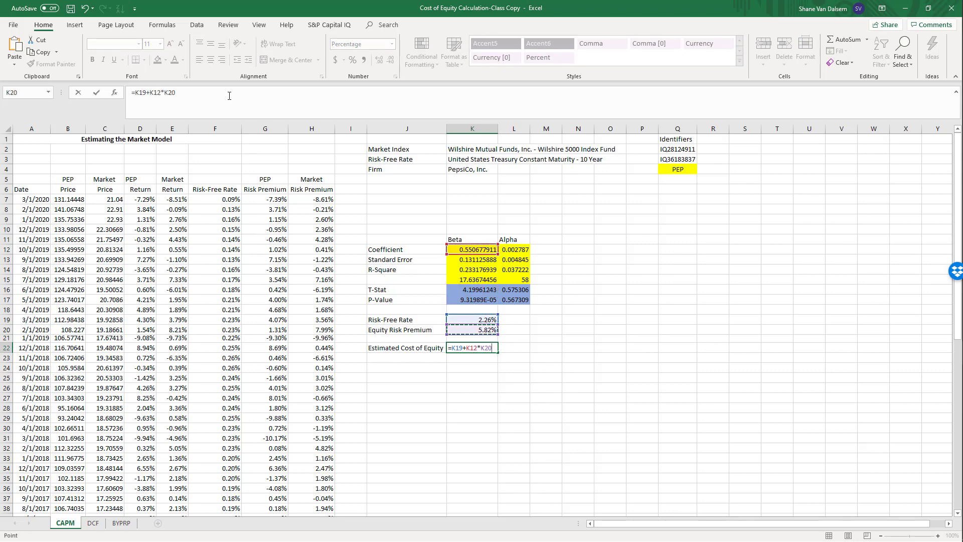
key("Return")
key("Up")
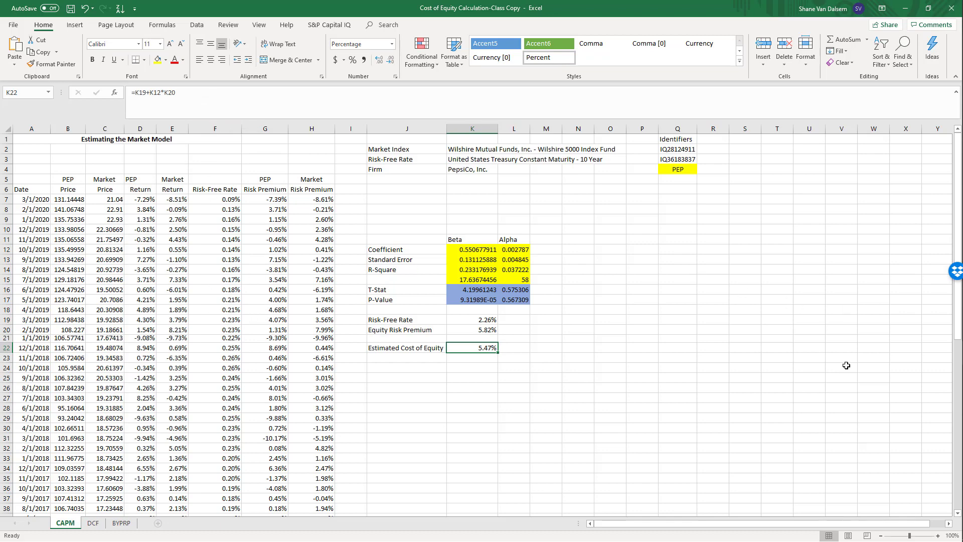
Step: Switch to the Cost of Equity Equations document in Word and review the Discounted Cash Flow Model and growth estimate equations
mouse_move(948, 190)
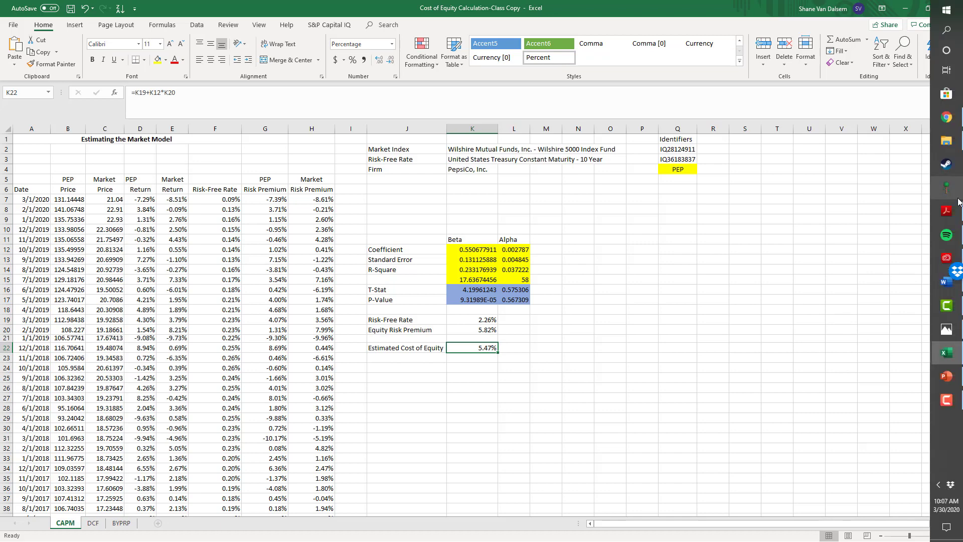
left_click(946, 283)
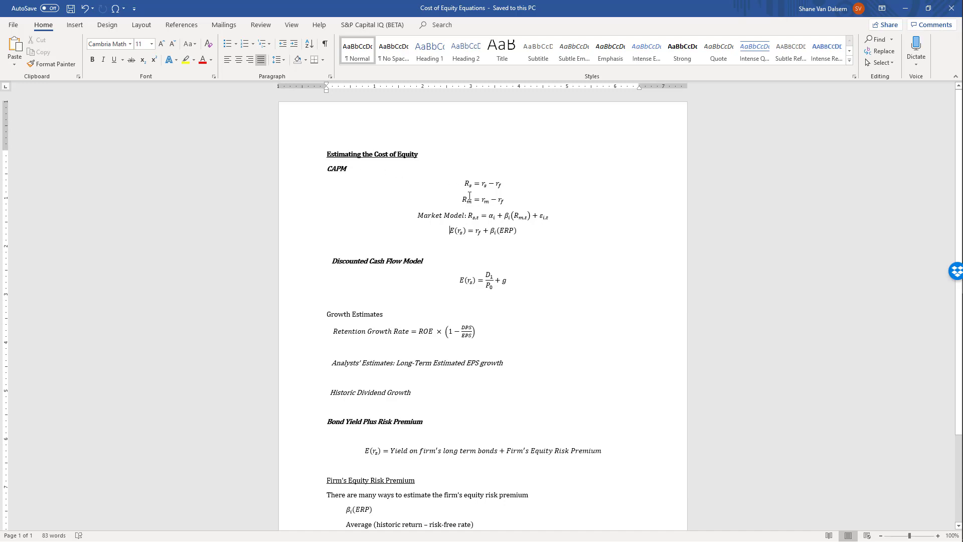
left_click(618, 302)
scroll(625, 340, "down", 2)
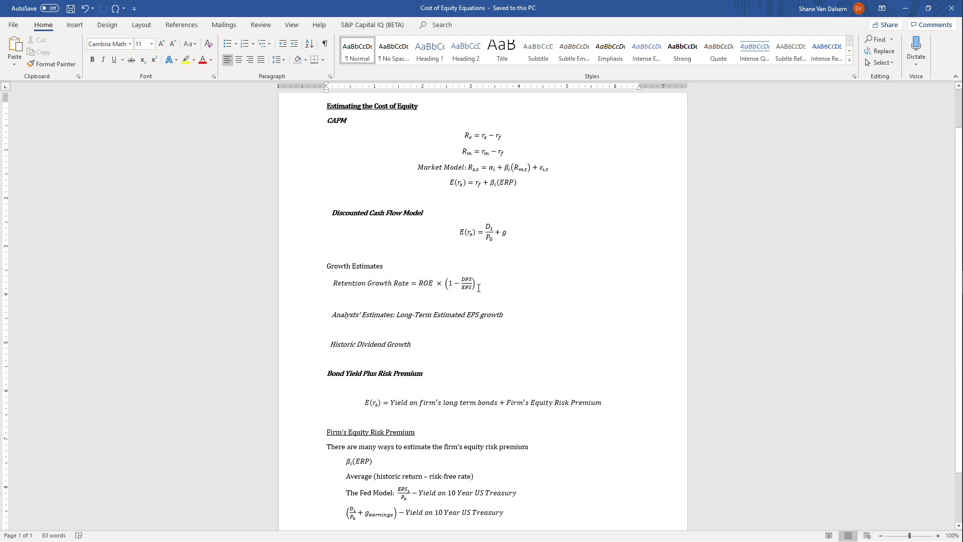
Step: Add a blank line below the Retention Growth Rate equation and extend the equation with "= ROE × Retention Rate"
key("ctrl+z")
key("Return")
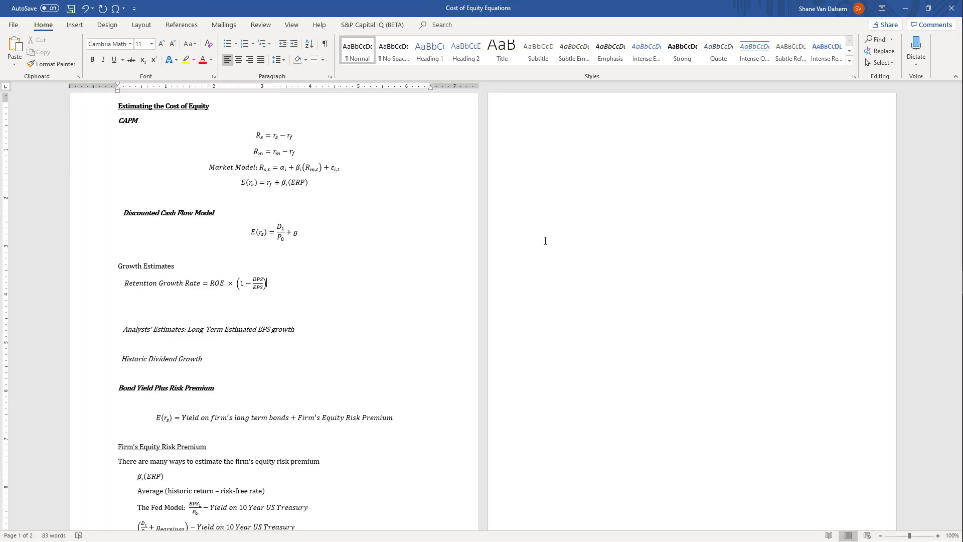
key("Left")
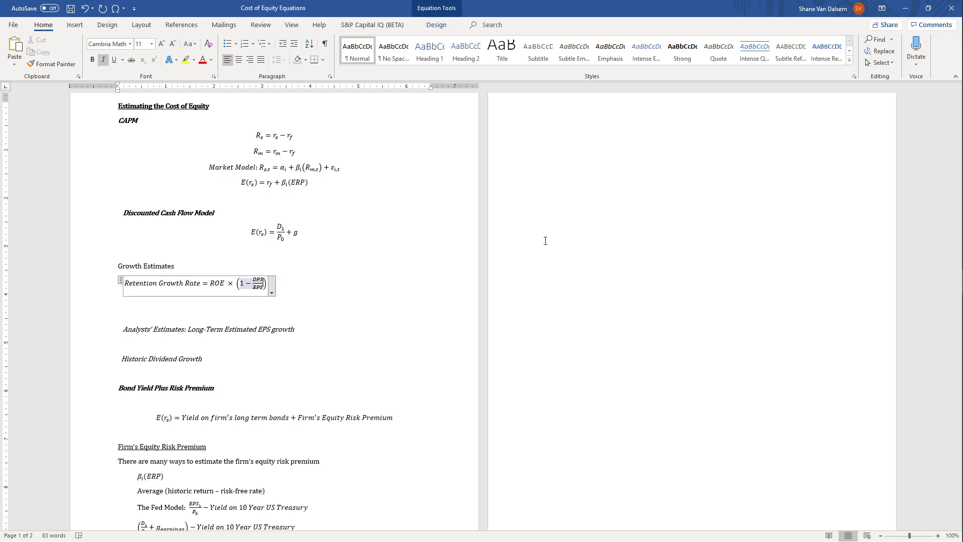
type("= ROE")
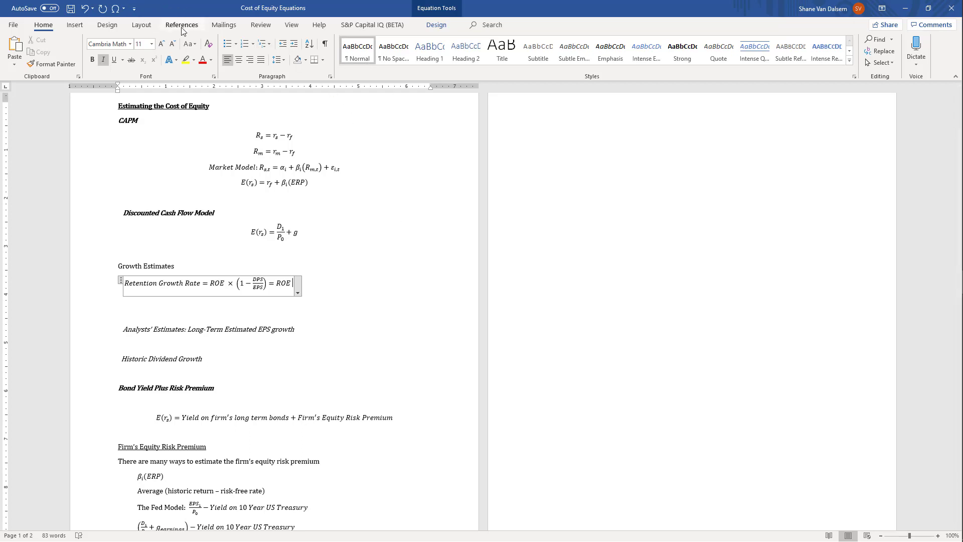
left_click(73, 25)
left_click(818, 48)
type("imes R")
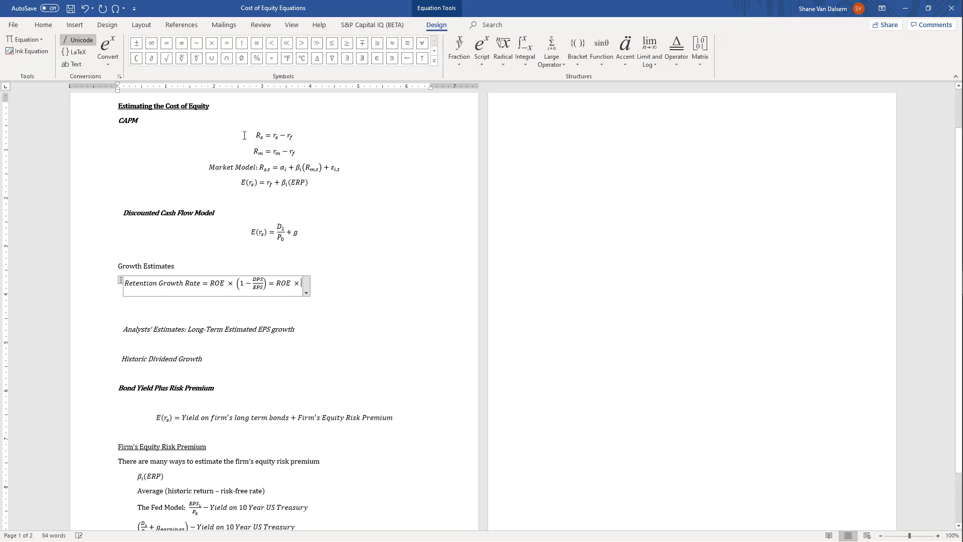
type("etention Rate")
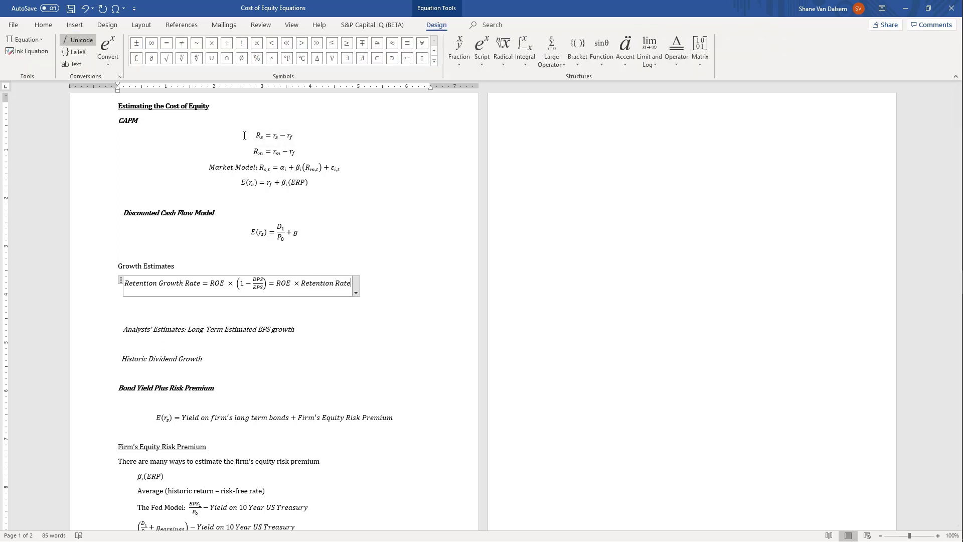
left_click(355, 361)
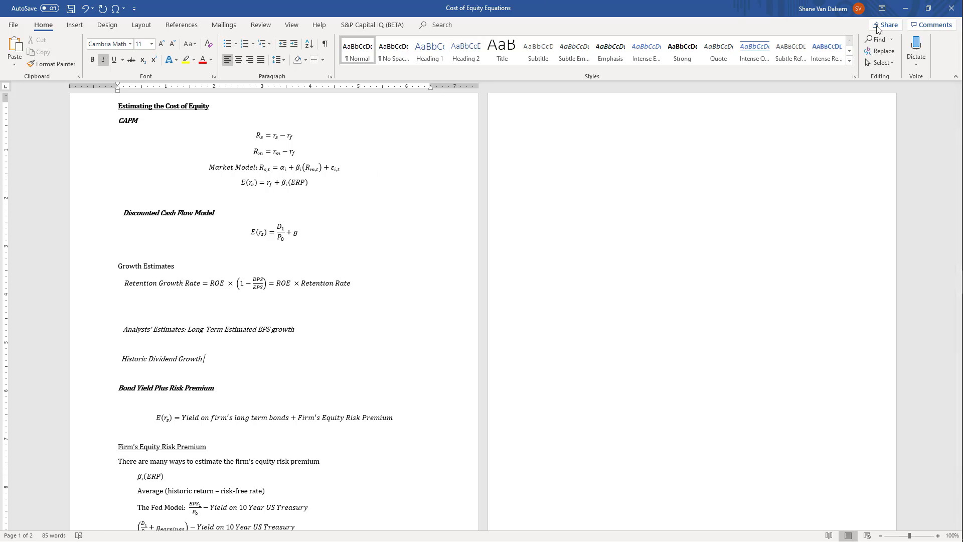
Step: Switch to the Excel workbook's DCF sheet and check how the ticker in B1 links to the CAPM sheet
left_click(911, 10)
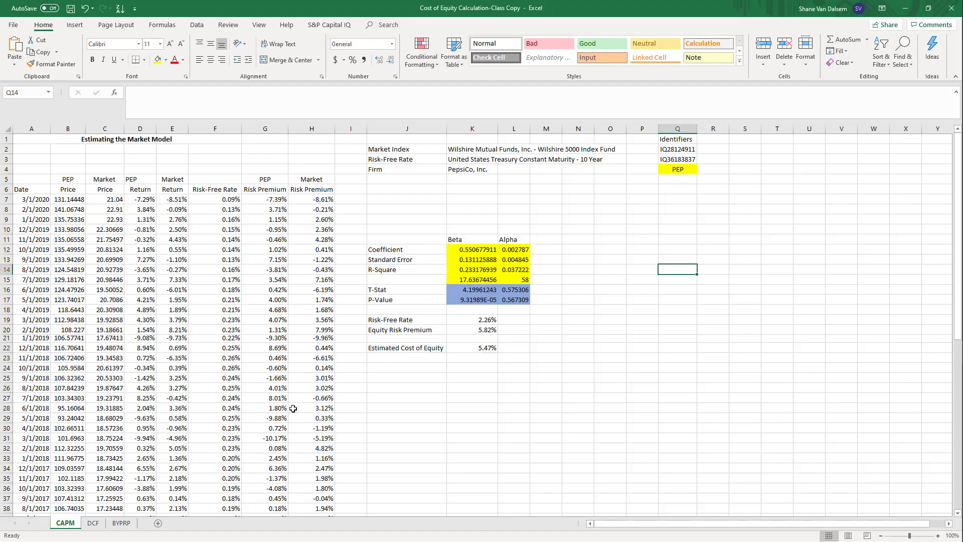
left_click(92, 524)
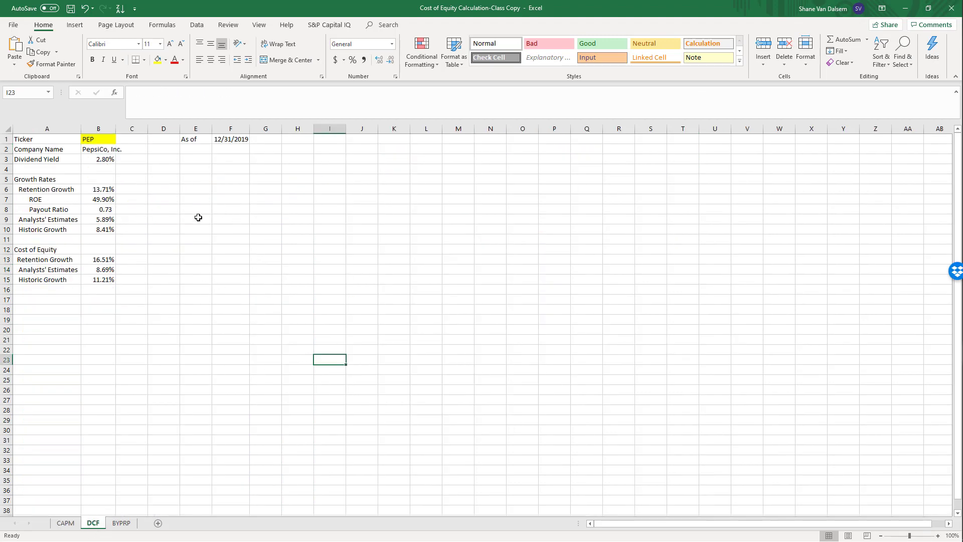
left_click(207, 288)
left_click(99, 140)
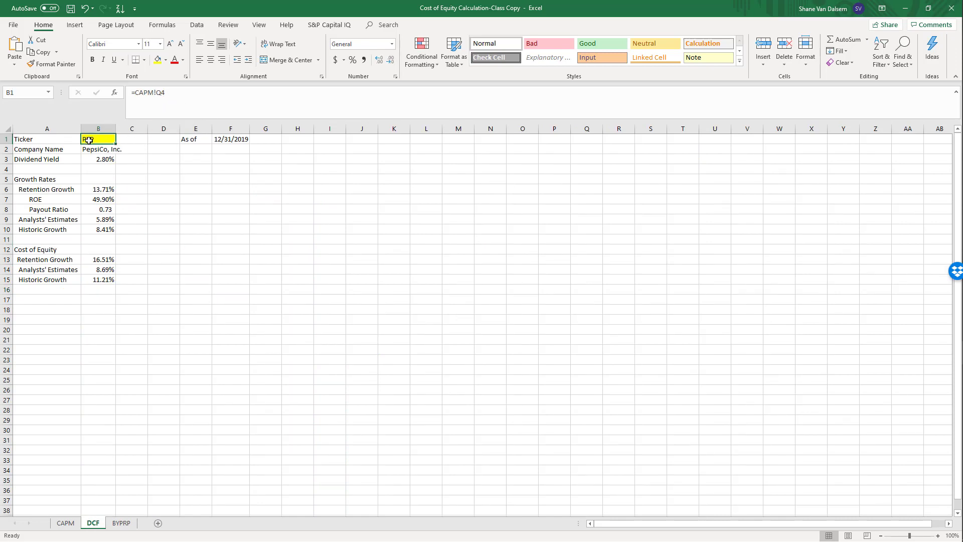
left_click(65, 523)
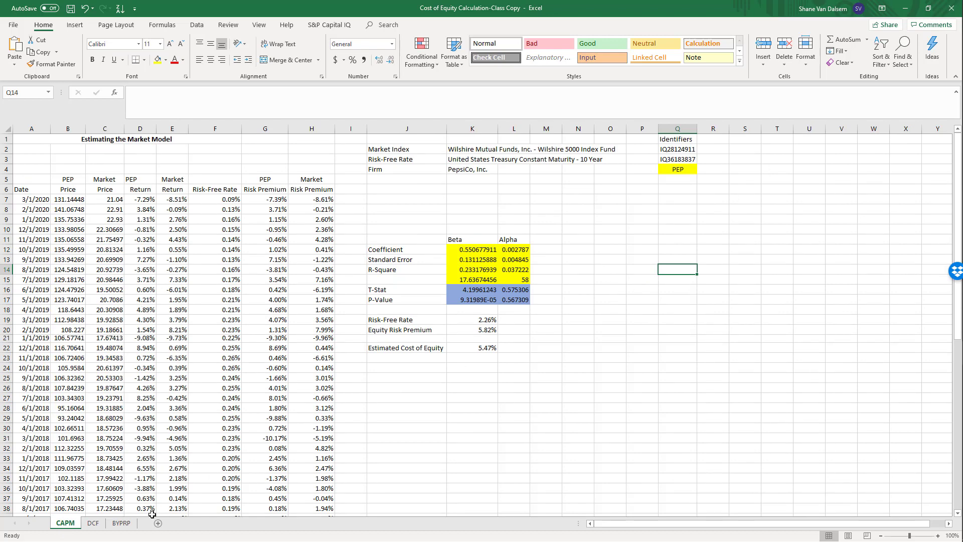
left_click(93, 522)
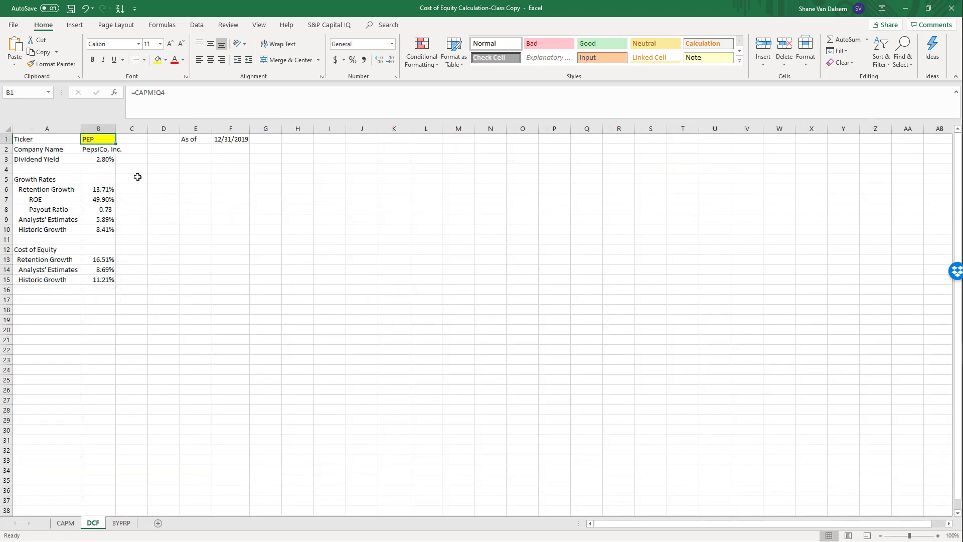
Step: Clear the Company Name formula from B2 on the DCF sheet
left_click(95, 150)
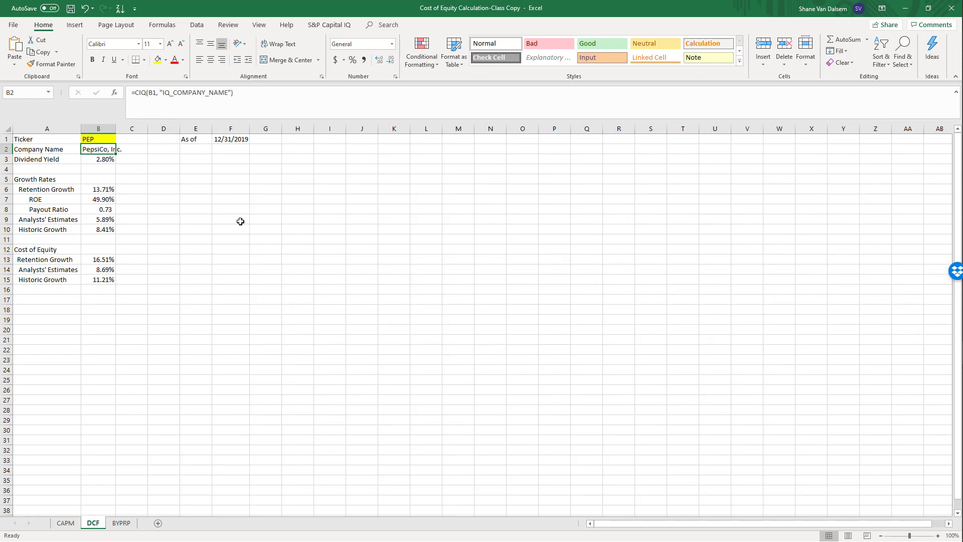
type("=")
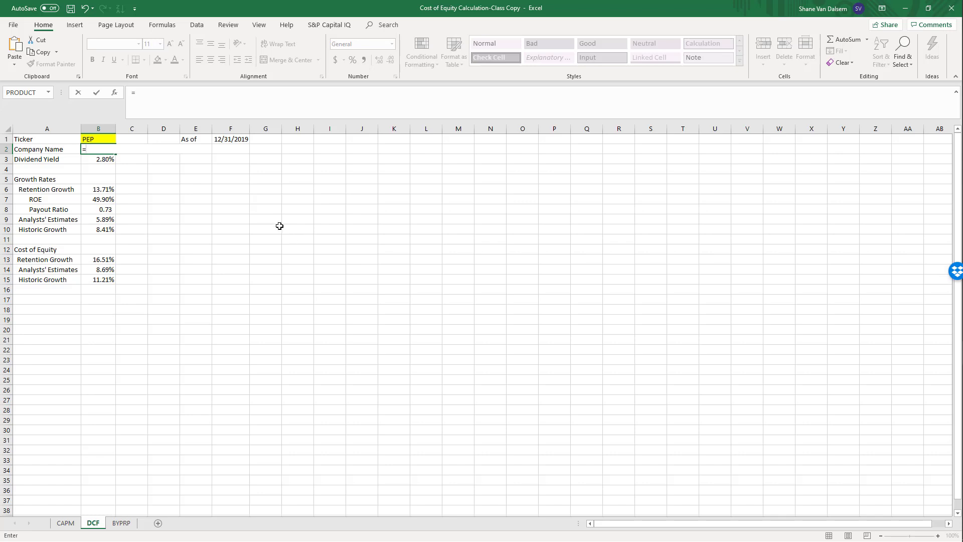
key("Escape")
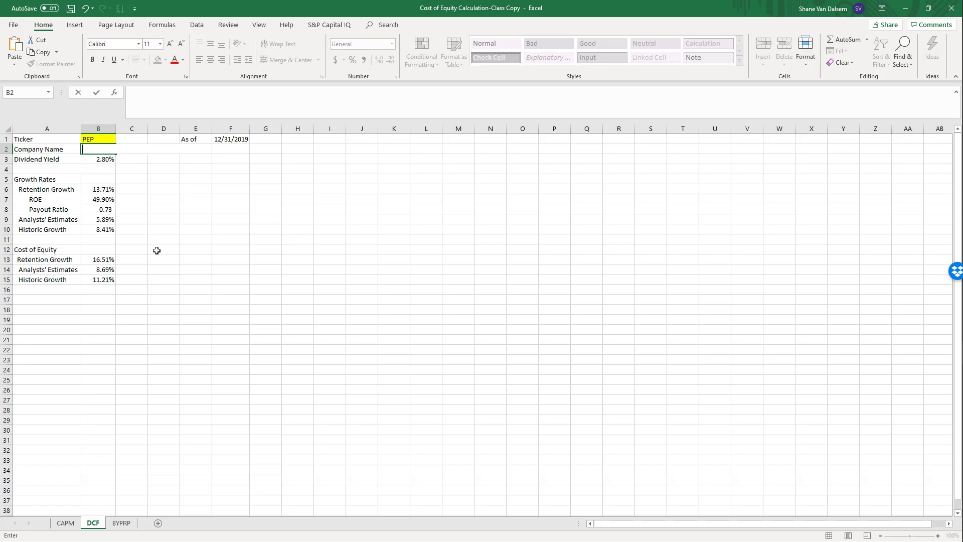
key("Escape")
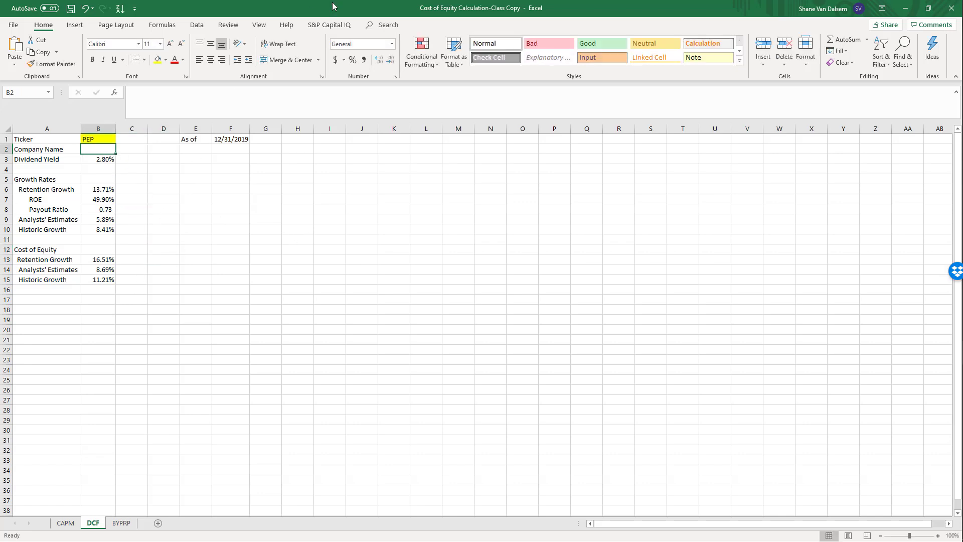
Step: Insert the Company Name formula in B2 with the S&P Capital IQ Formula Builder, using cell B1 as the identifier and IQ_COMPANY_NAME as the data item
left_click(328, 25)
left_click(153, 63)
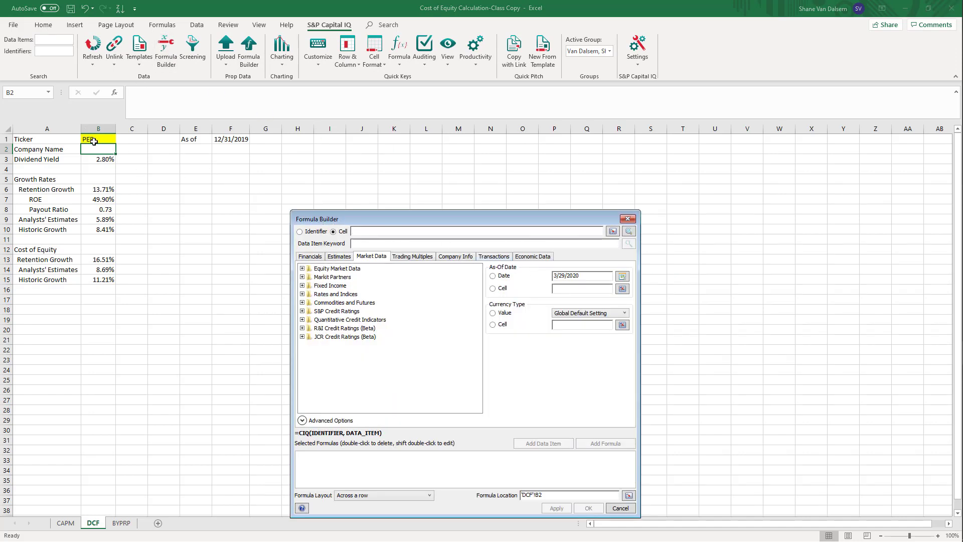
left_click(93, 141)
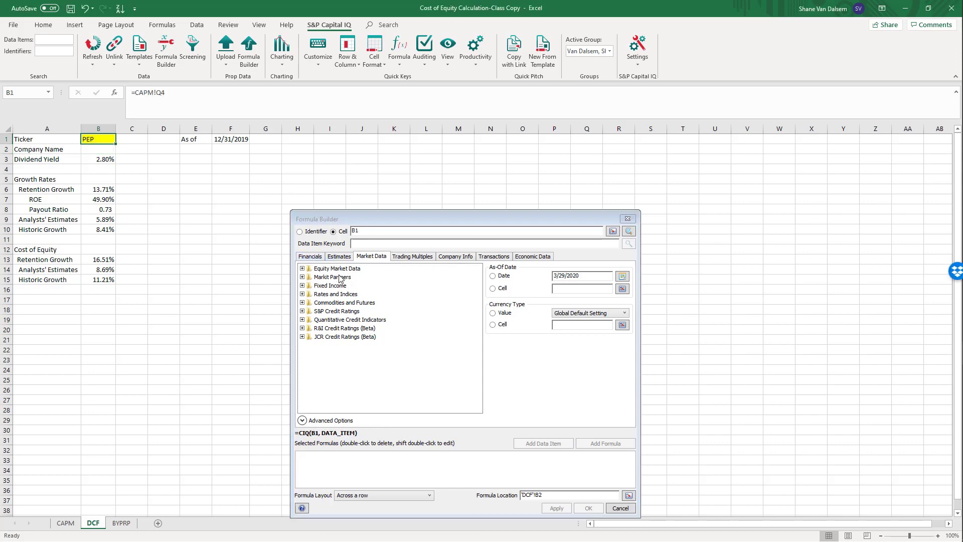
left_click(466, 257)
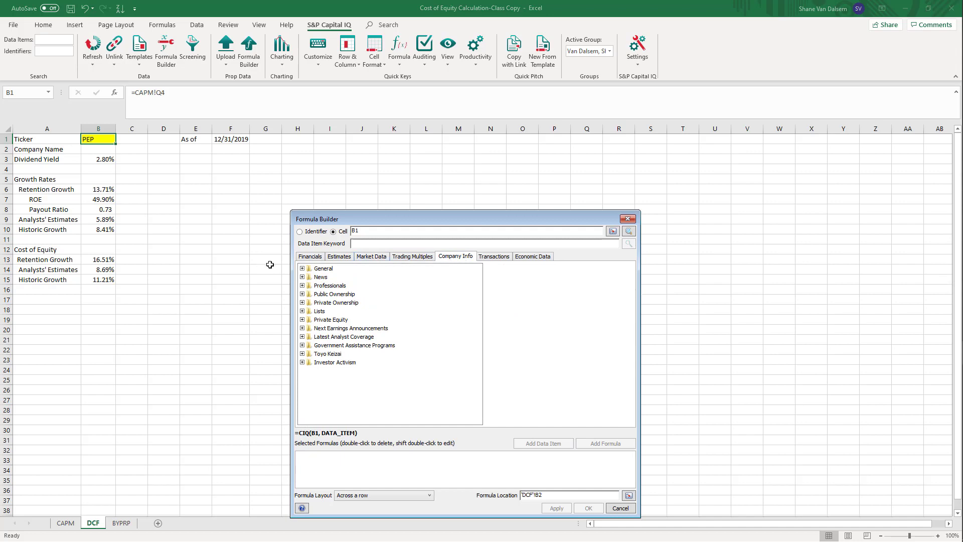
double_click(323, 268)
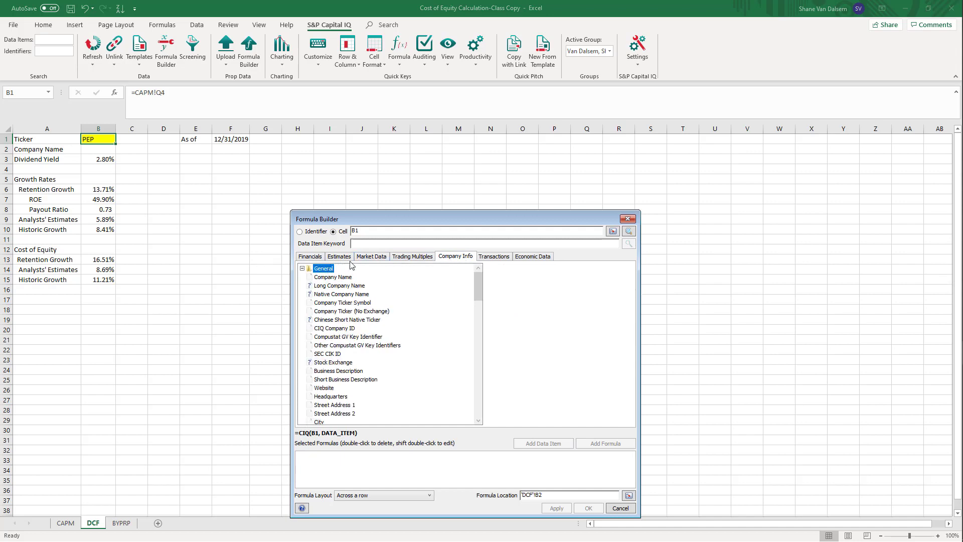
double_click(343, 277)
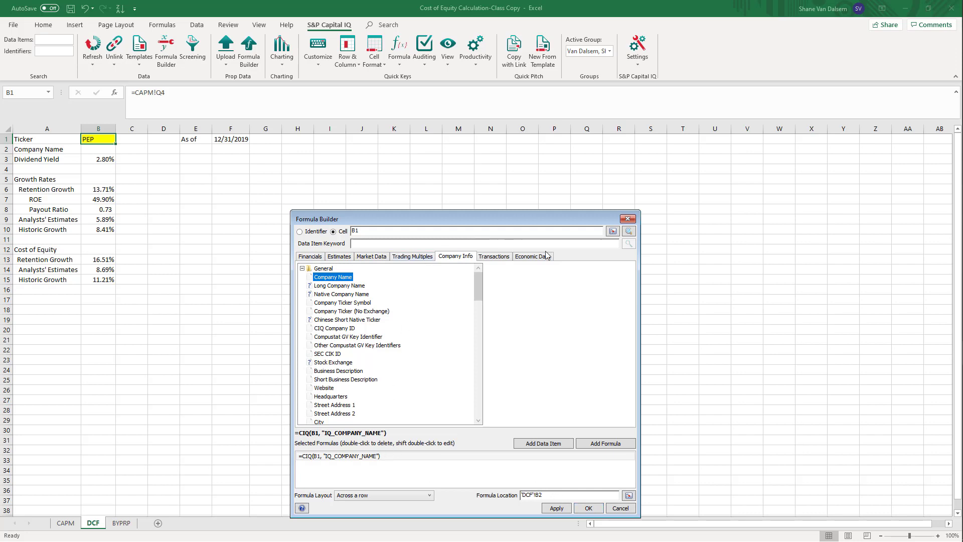
left_click(588, 446)
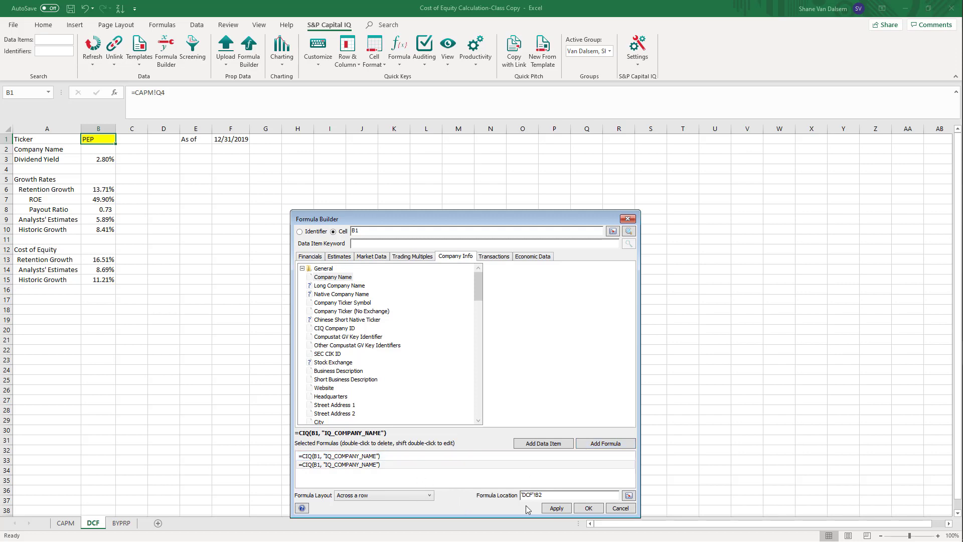
left_click(561, 509)
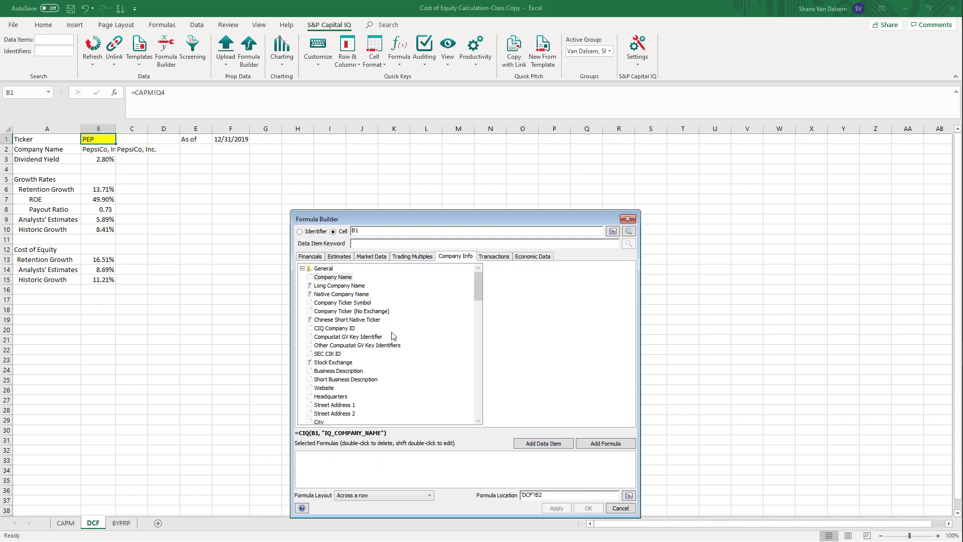
Step: Close the Formula Builder and delete the duplicate company name from C2
left_click(365, 321)
left_click(627, 219)
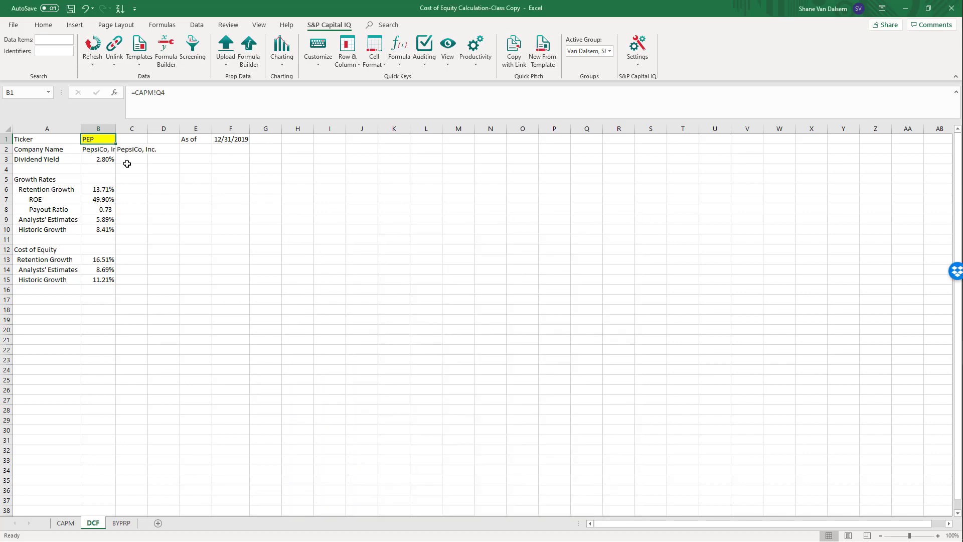
left_click(133, 147)
key("Delete")
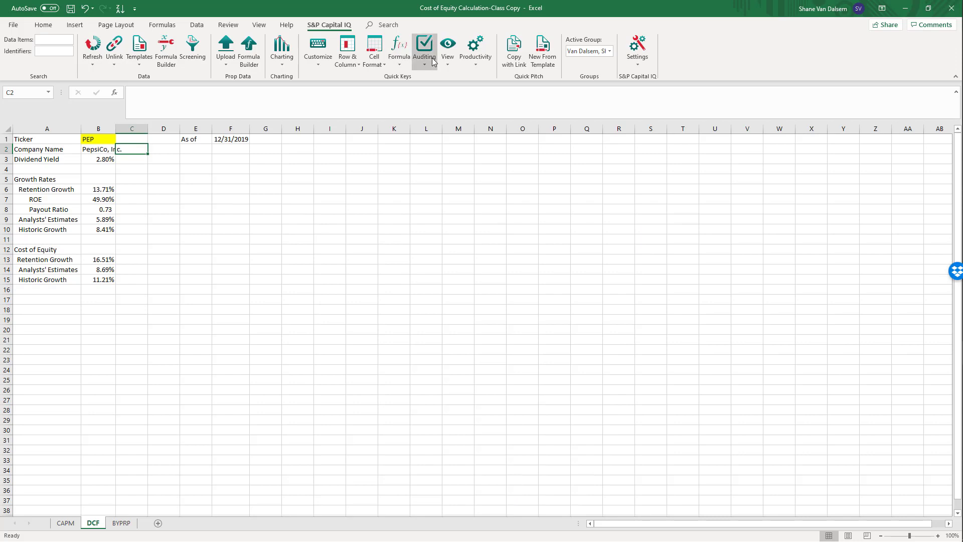
Step: Clear the Dividend Yield formula from B3, leave cell editing and reselect B3
key("Down")
key("Left")
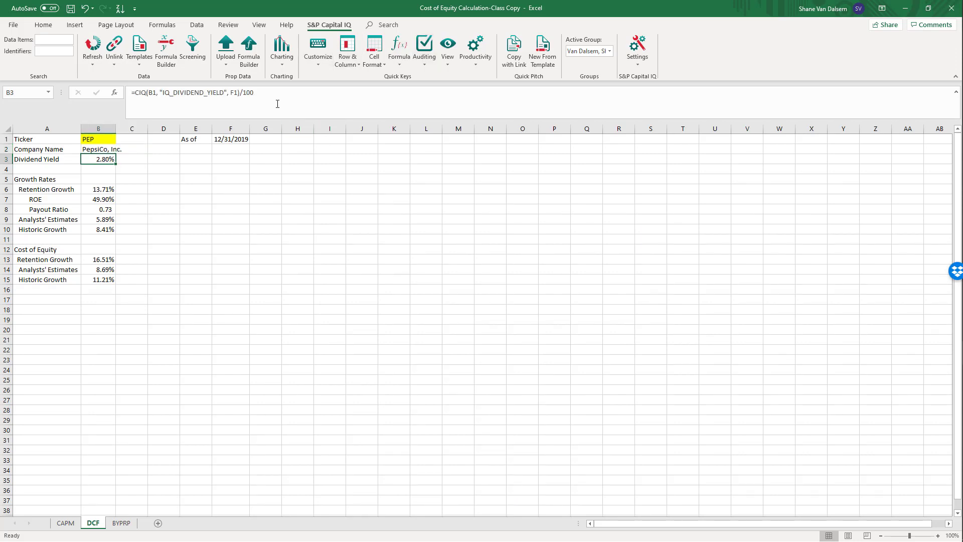
left_click_drag(277, 104, 202, 76)
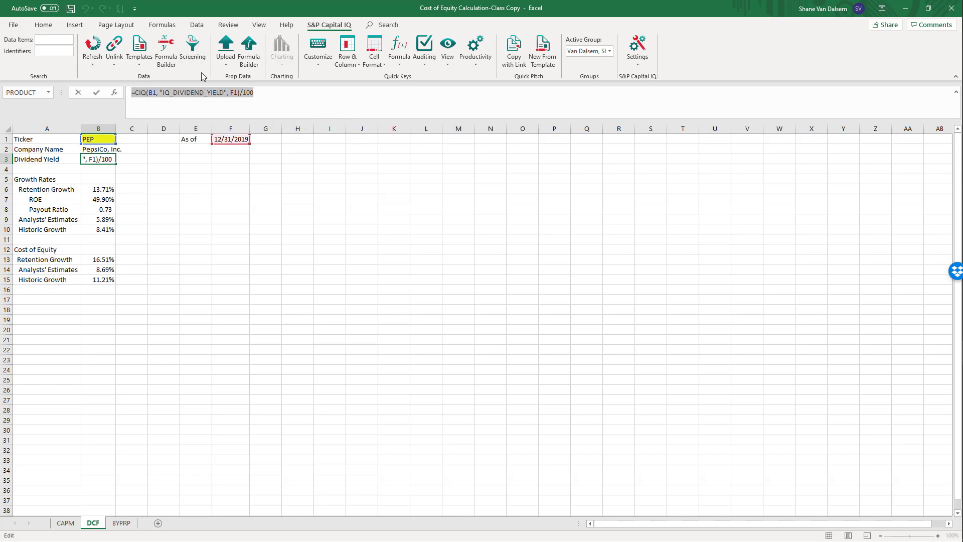
key("BackSpace")
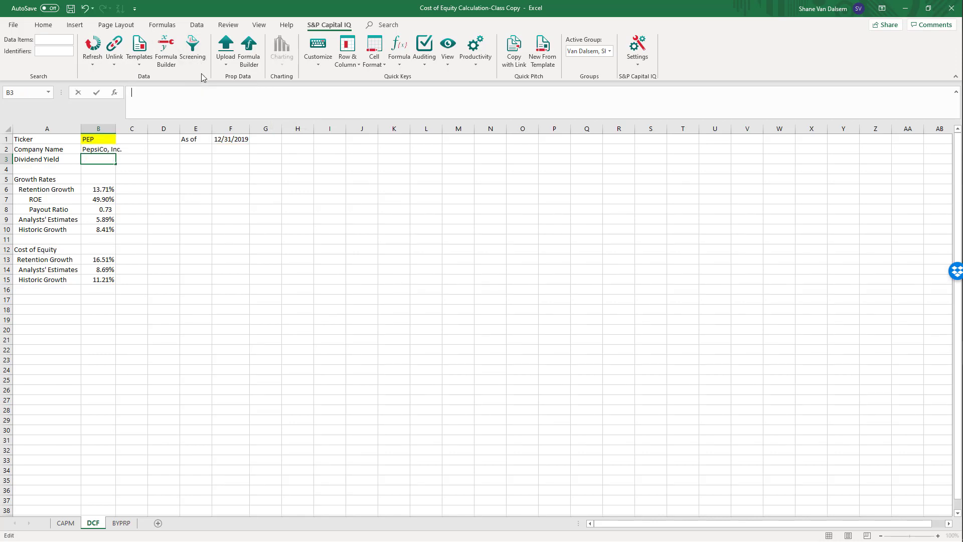
left_click(164, 58)
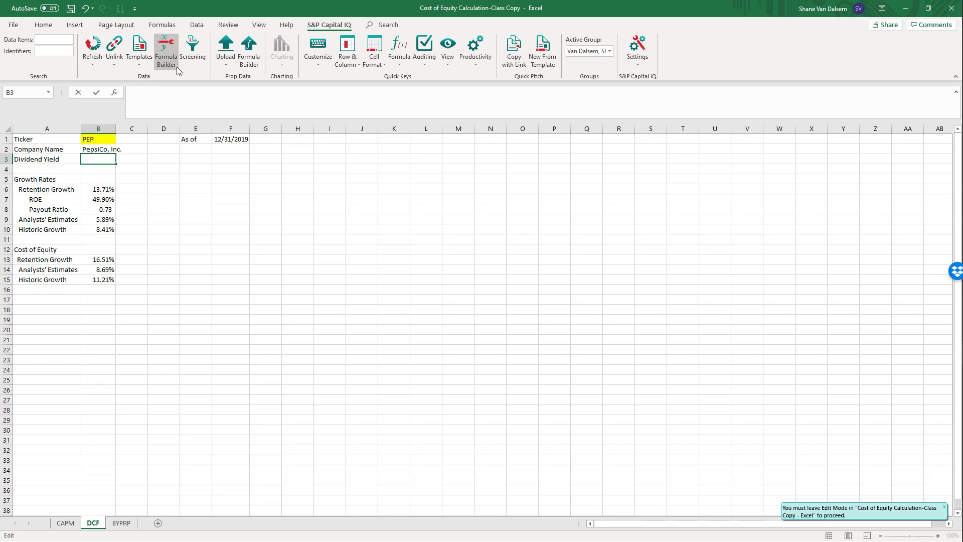
left_click(424, 229)
left_click(418, 390)
left_click(261, 450)
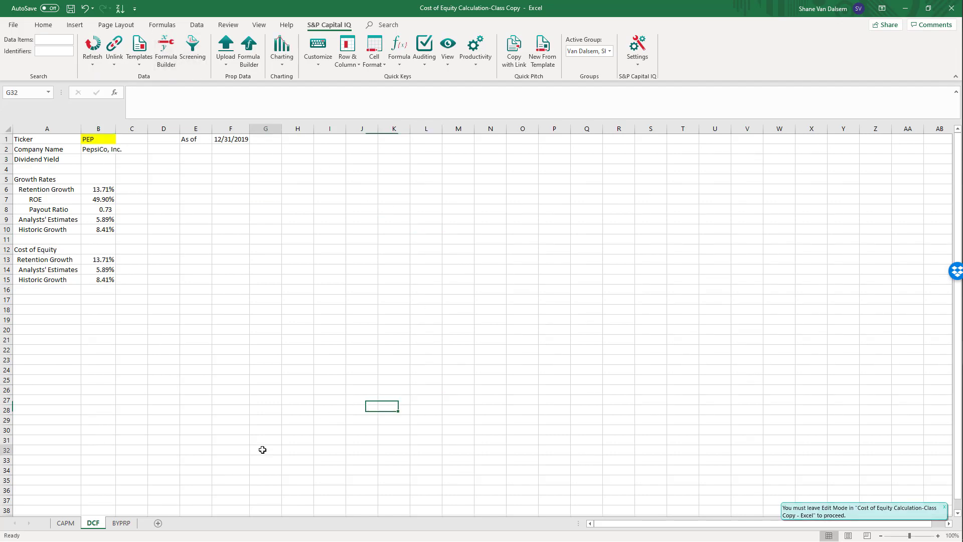
left_click(231, 350)
left_click(195, 268)
left_click(159, 179)
left_click(104, 162)
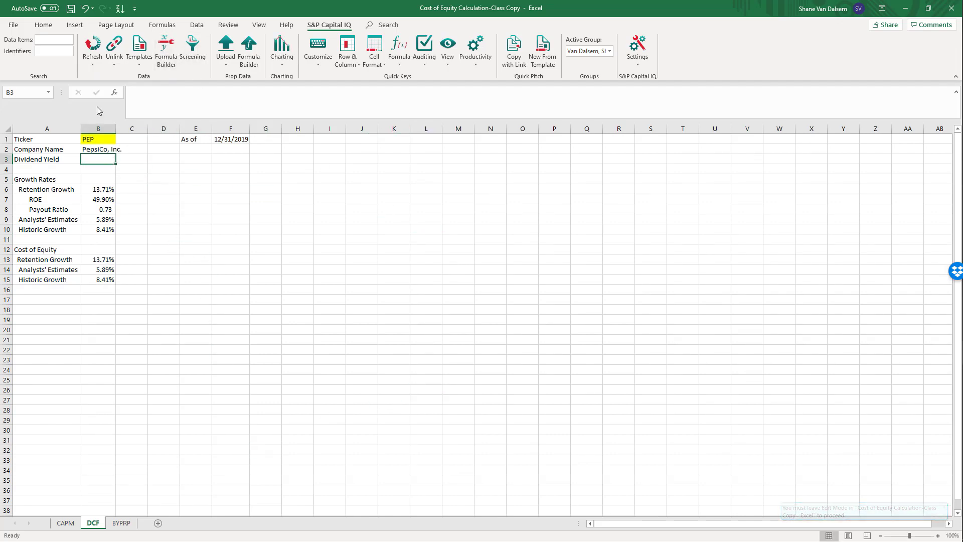
Step: Start a Formula Builder formula in B3 with cell B1 as the identifier and Dividend Yield (IQ_DIVIDEND_YIELD) as the data item
left_click(172, 56)
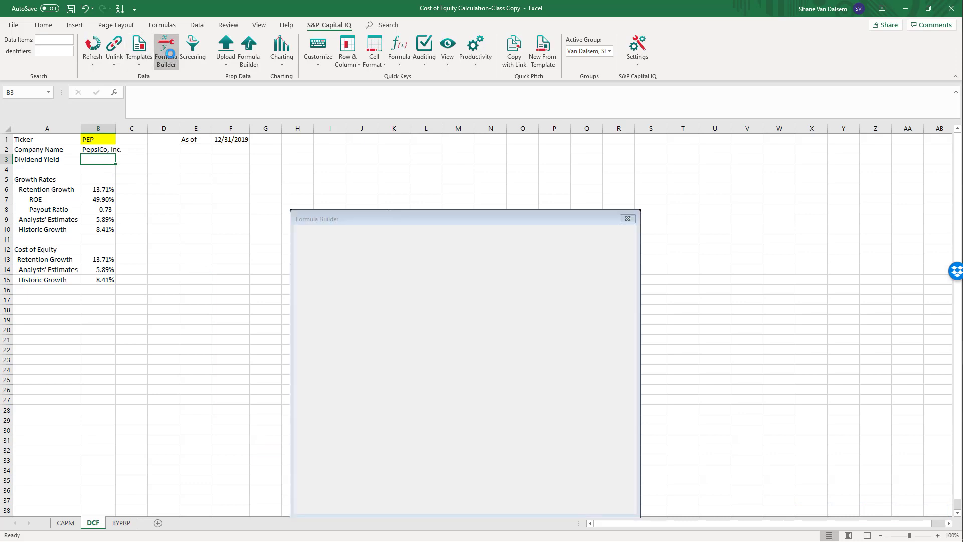
left_click_drag(357, 218, 363, 106)
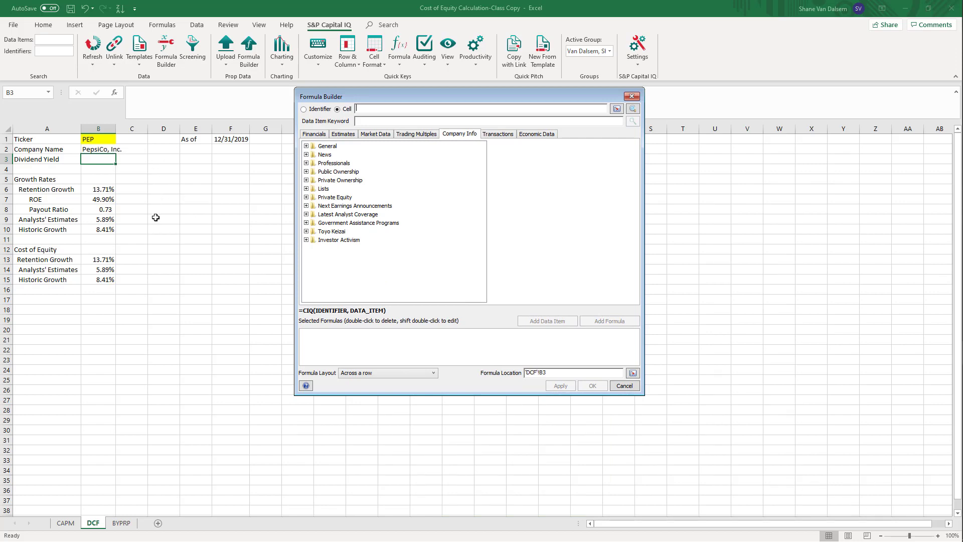
type("s")
left_click(108, 138)
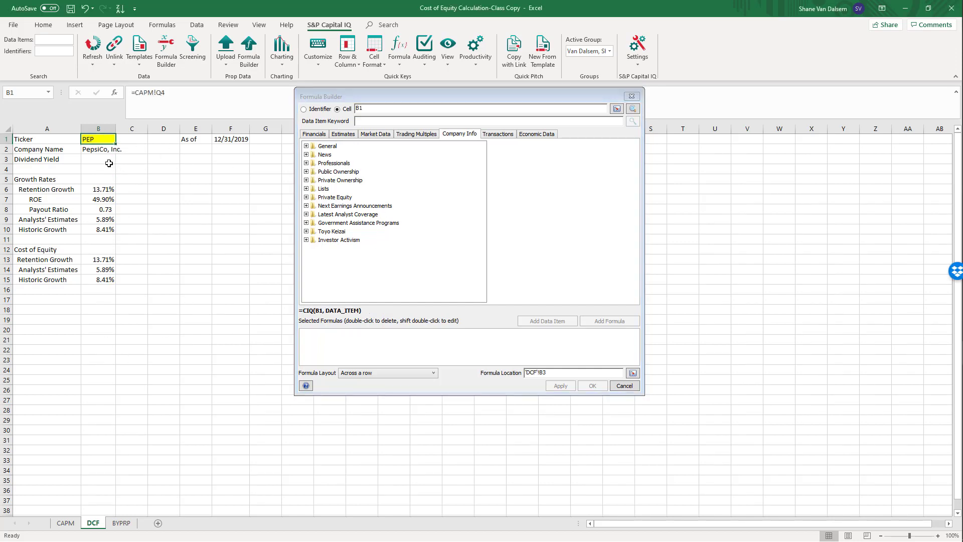
left_click(383, 120)
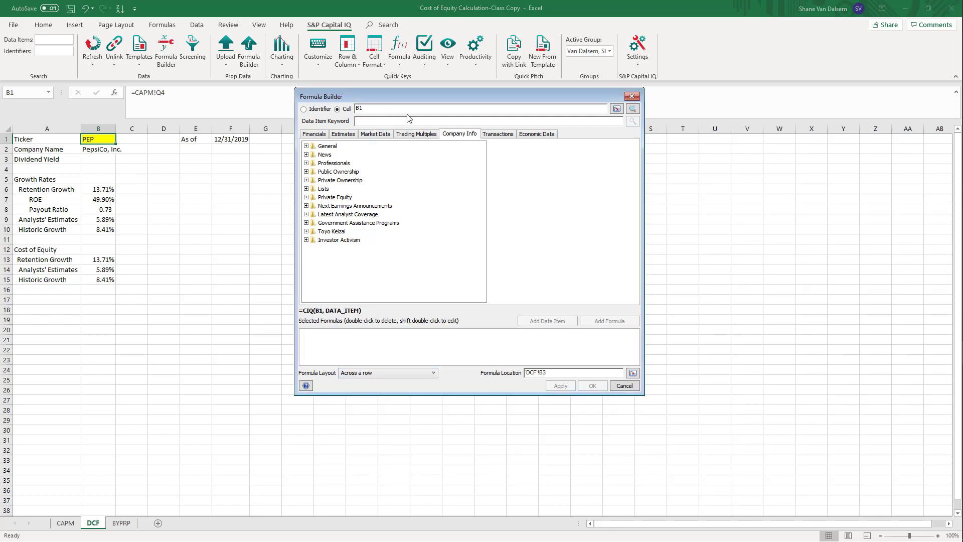
type("dividend yi")
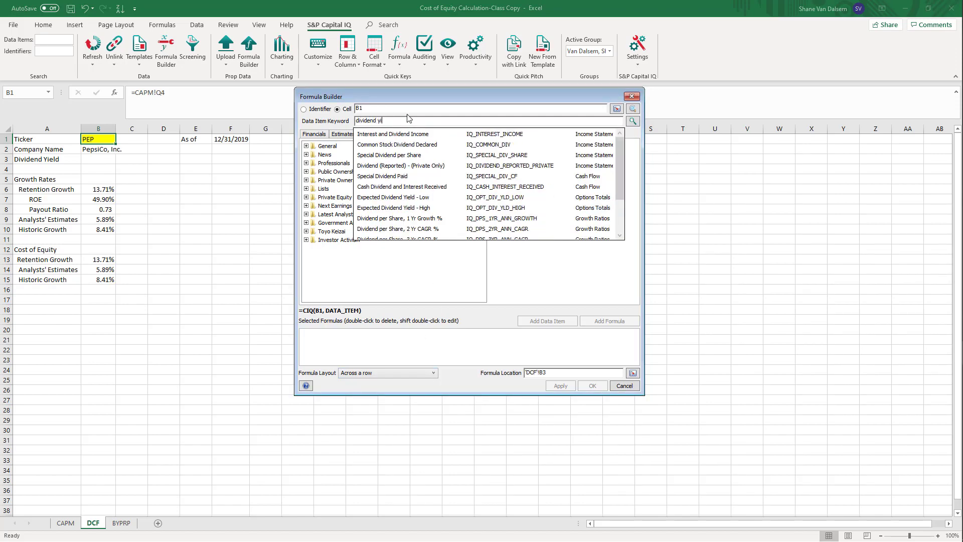
type("eld")
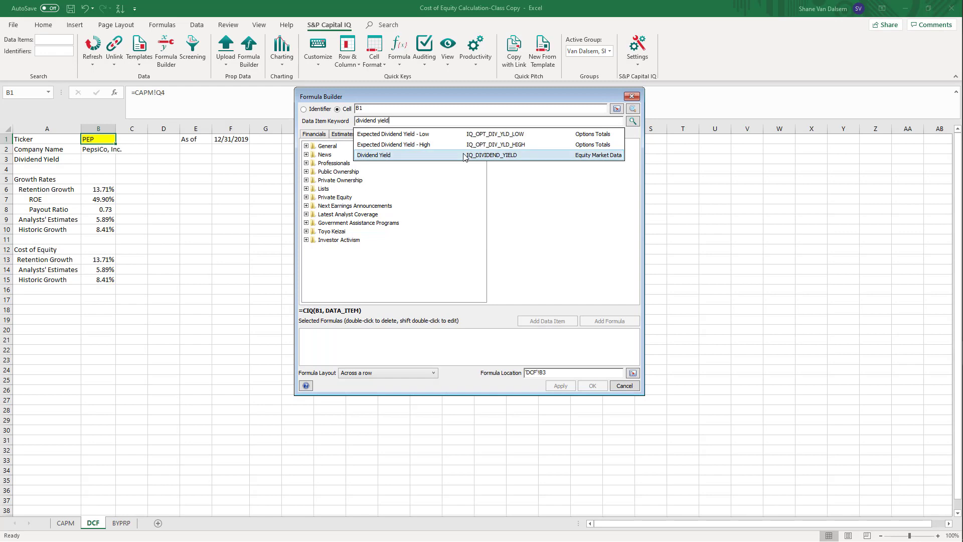
left_click(397, 156)
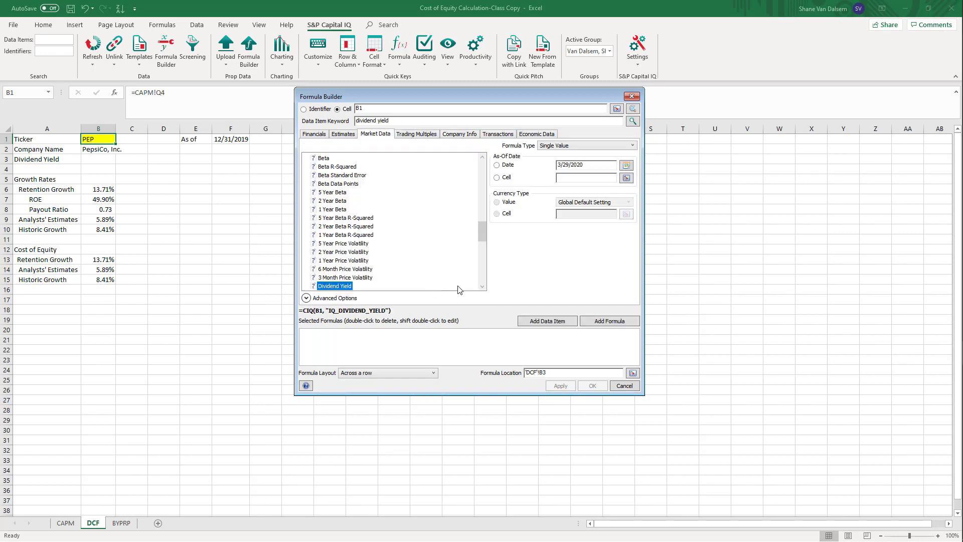
Step: Set the as-of date to cell F1, add and apply the Dividend Yield formula, and close the Formula Builder
left_click_drag(522, 107, 423, 214)
left_click(399, 282)
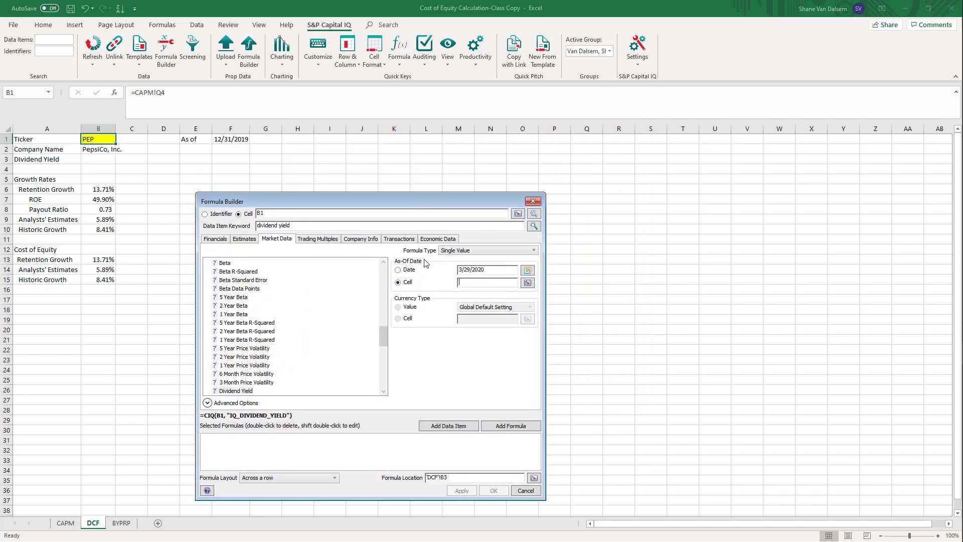
left_click(242, 140)
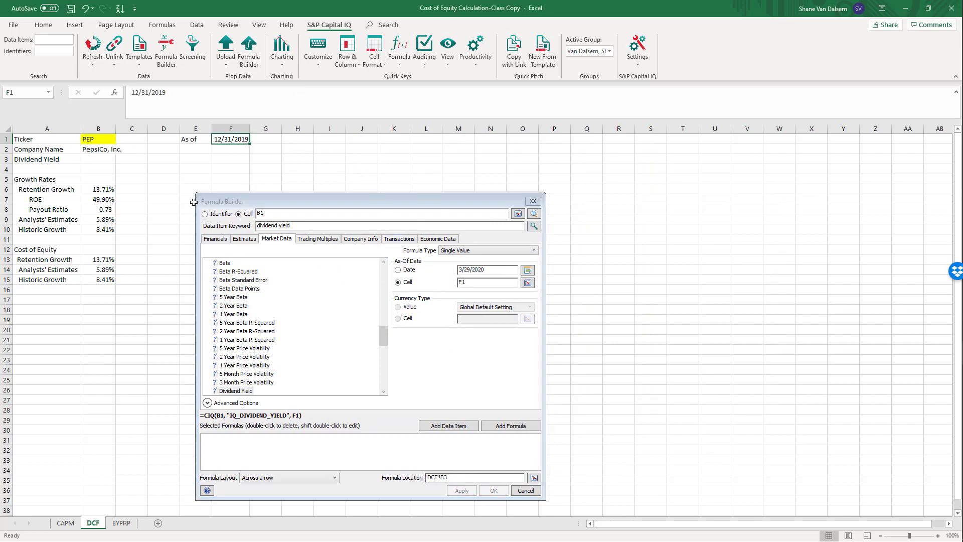
left_click(504, 426)
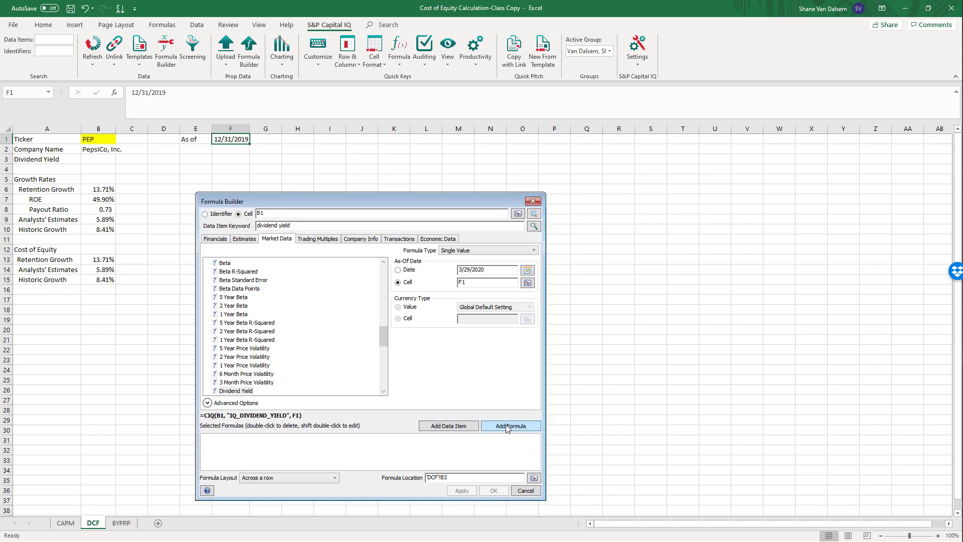
left_click(454, 494)
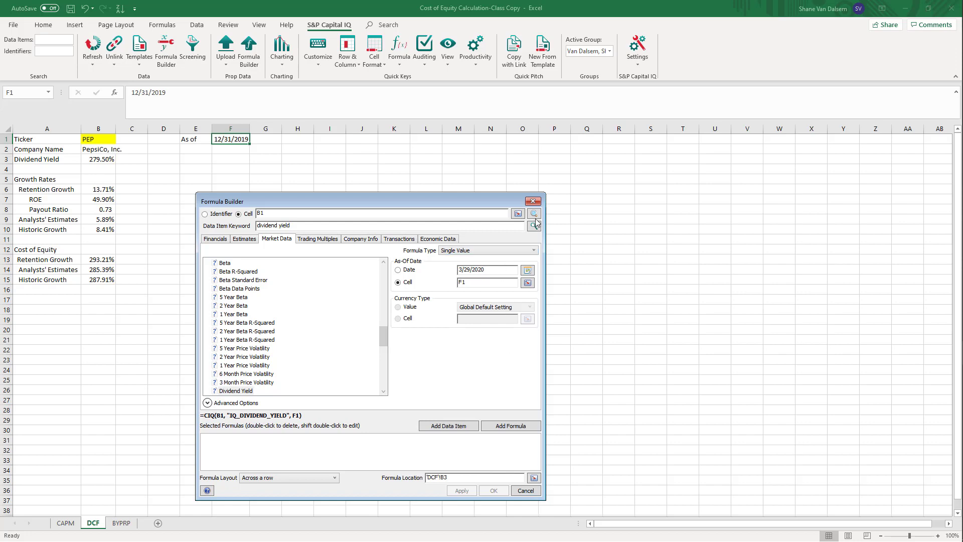
left_click(533, 201)
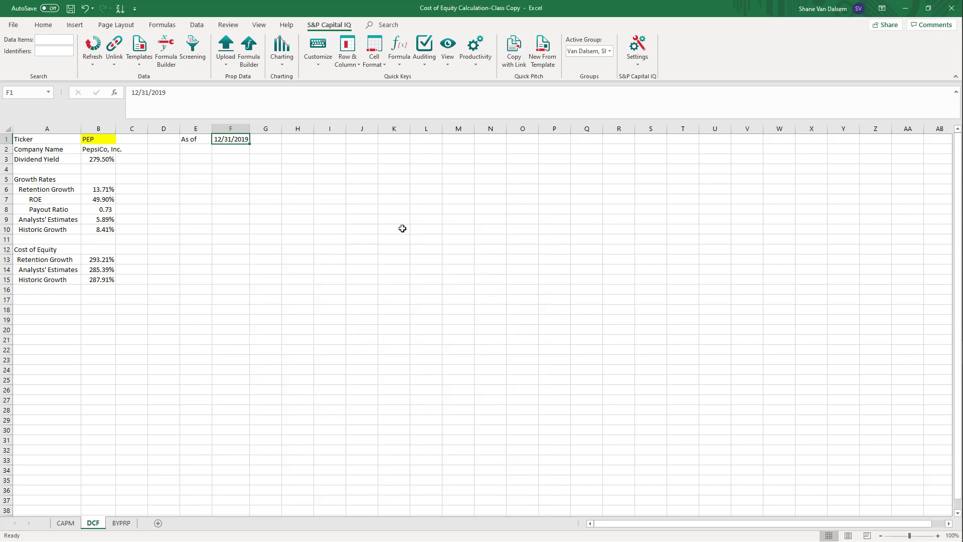
Step: Apply the comma number style to B3 and divide its Dividend Yield formula by 100
left_click(102, 158)
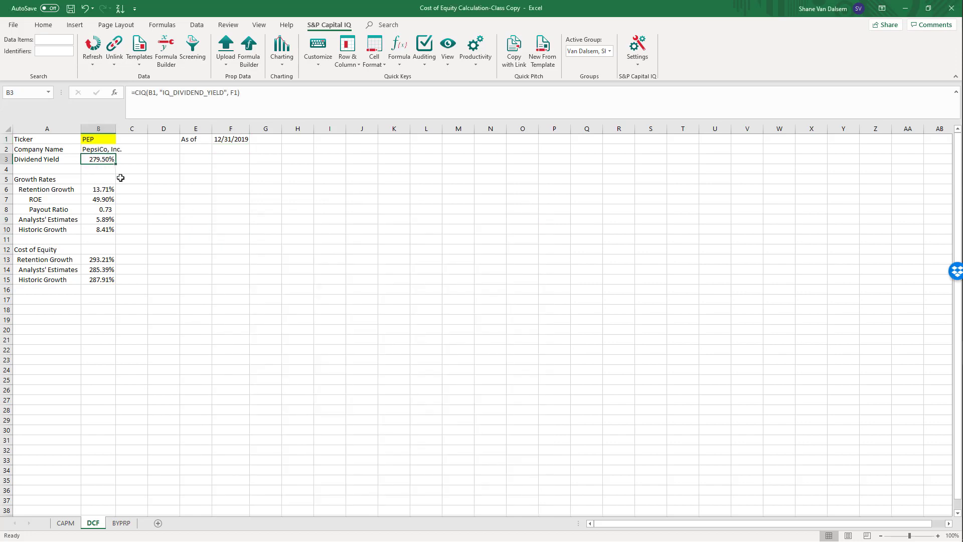
left_click(44, 26)
left_click(364, 59)
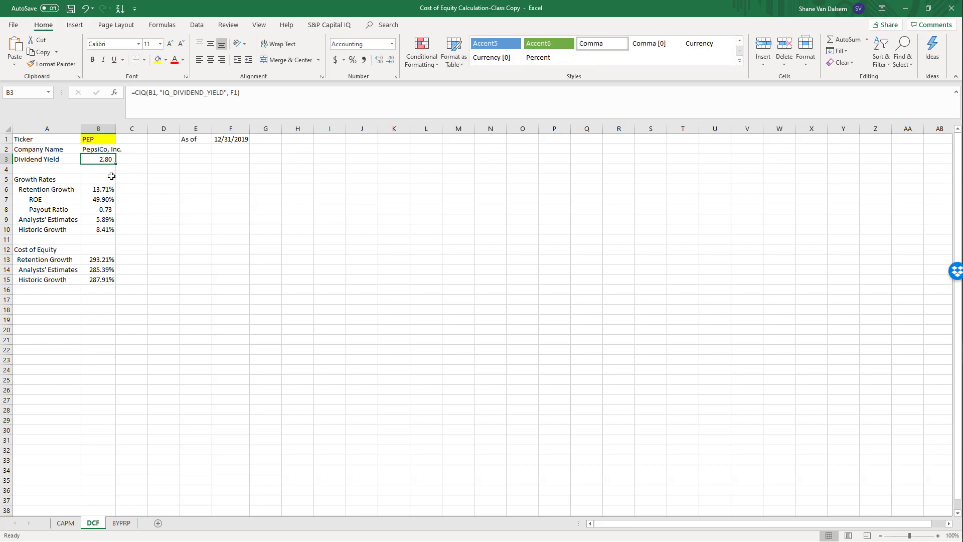
left_click(290, 94)
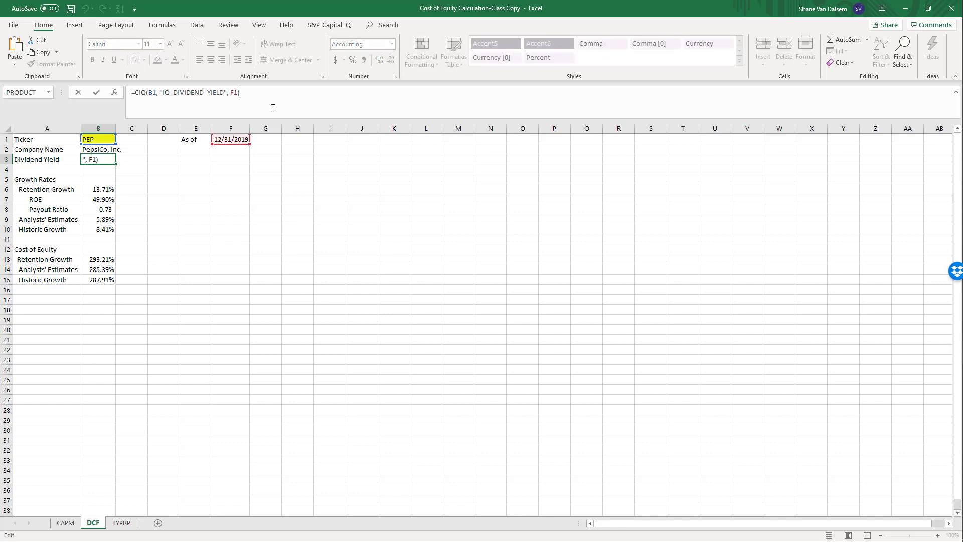
type("/100")
key("Return")
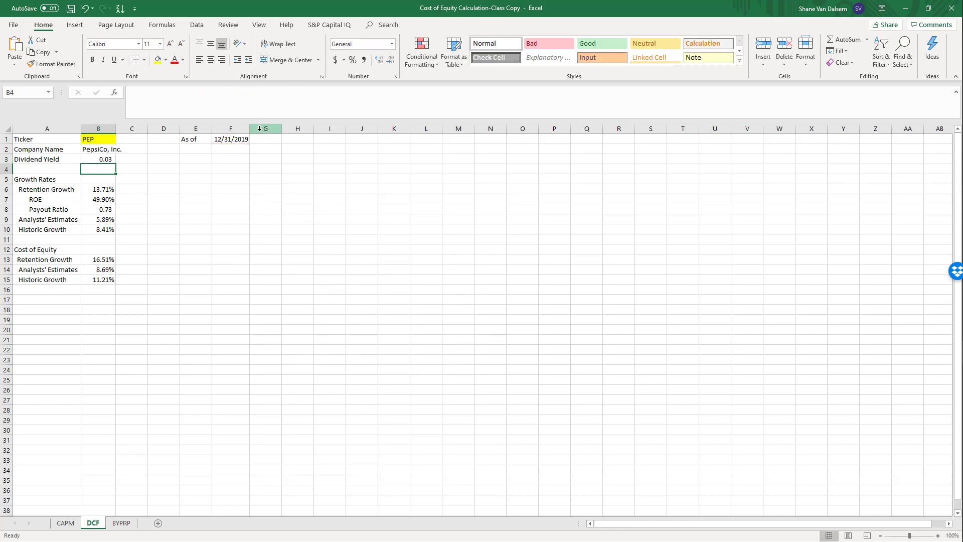
Step: Format the Dividend Yield in B3 as a percentage with two decimal places
key("Up")
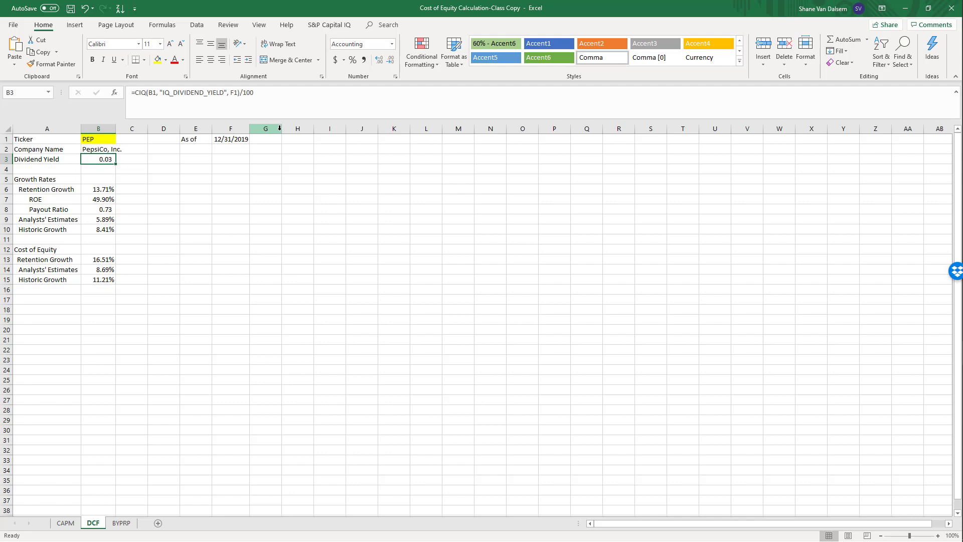
left_click(353, 59)
left_click(378, 60)
left_click(379, 60)
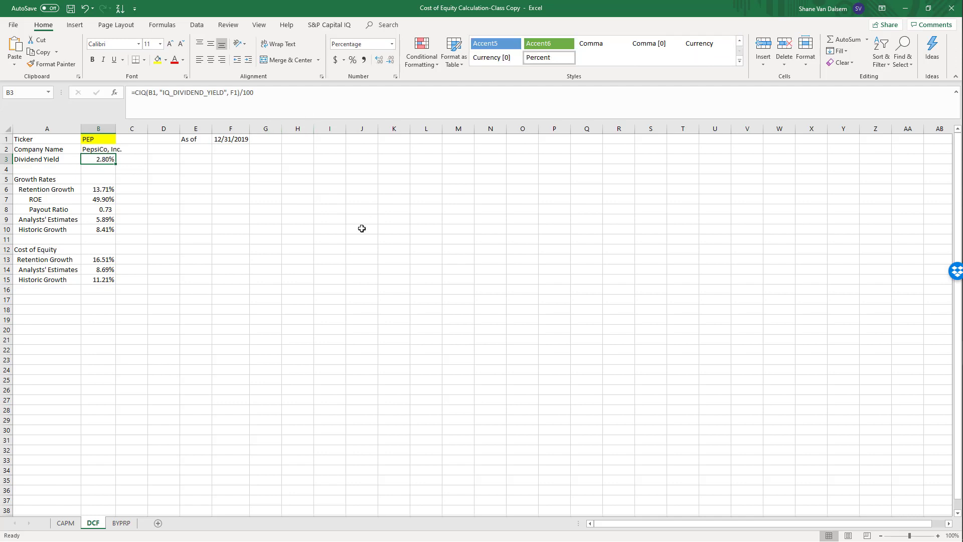
Step: Change the As of date in F1 to 3/20/20
left_click(224, 140)
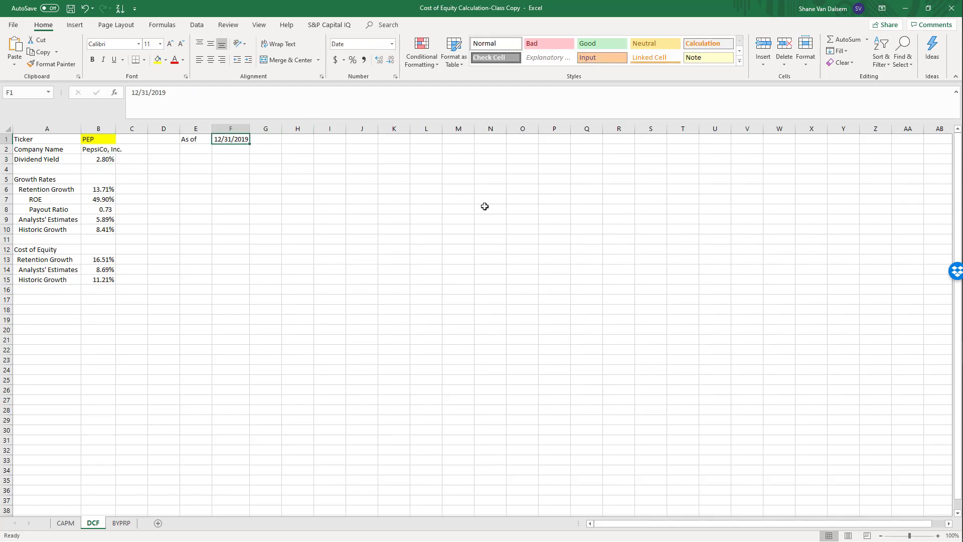
type("3/5")
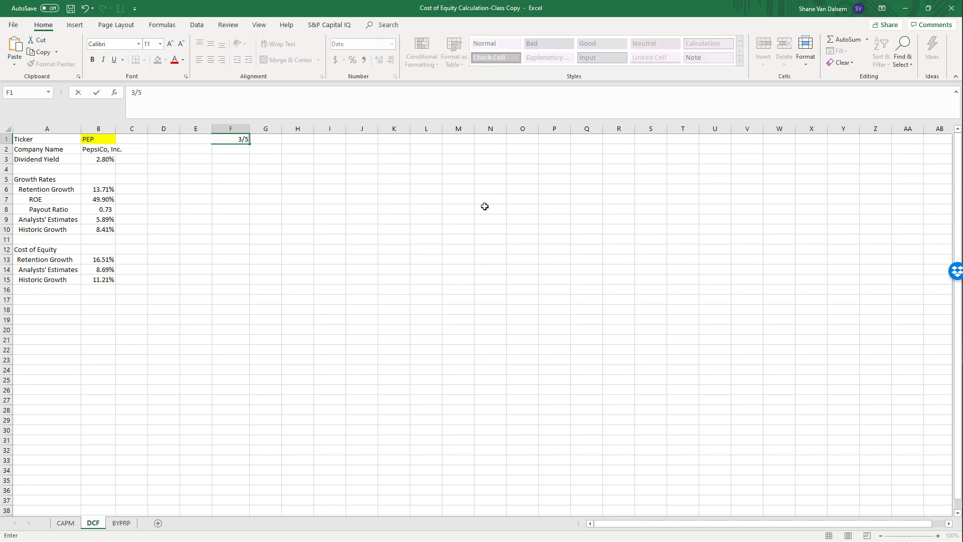
key("BackSpace")
key("BackSpace")
key("BackSpace")
type("3/20/20")
key("Return")
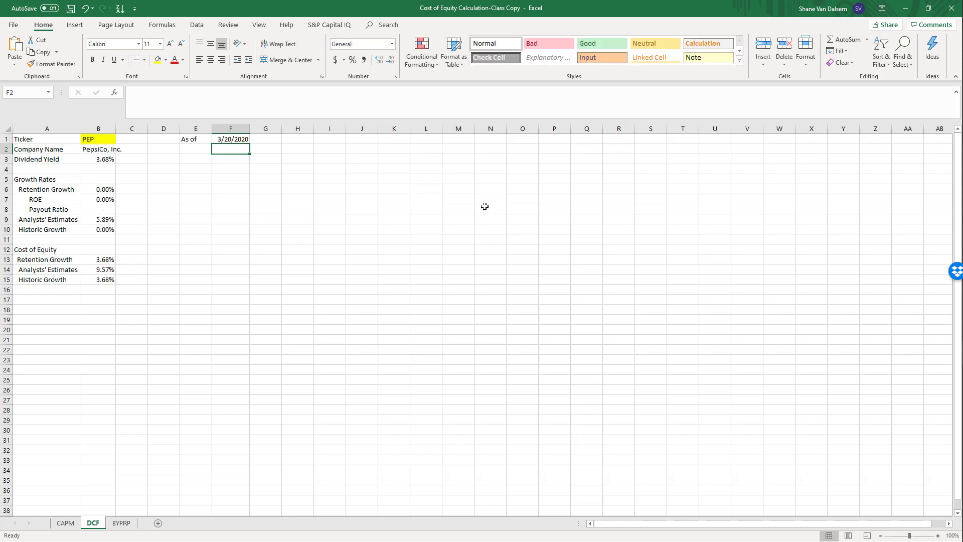
Step: Examine how the ROE, growth rate and cost of equity formulas in column B respond to the As of date
key("Left")
key("Left")
key("Left")
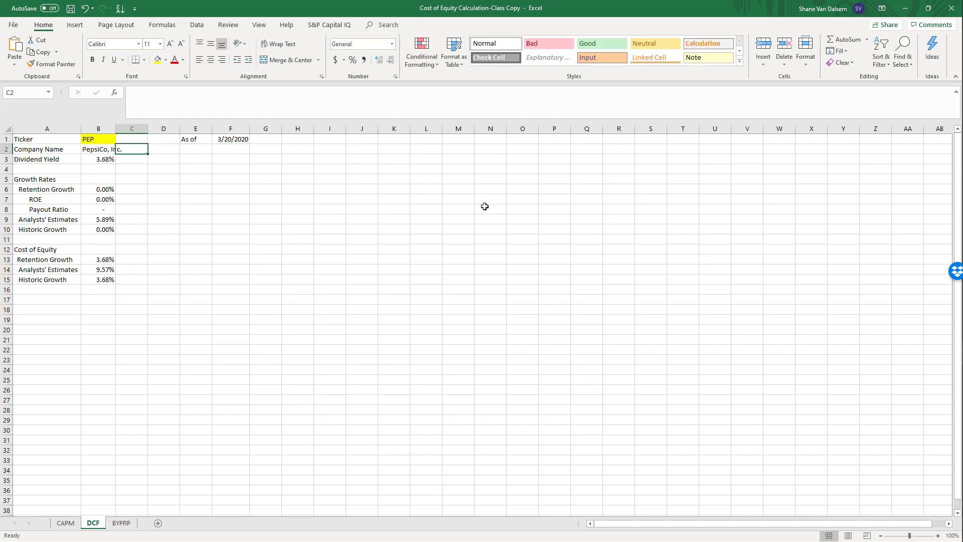
key("Down")
key("Down")
key("Down")
key("Down")
key("Left")
key("Down")
key("Down")
key("Down")
key("Down")
key("Down")
key("Down")
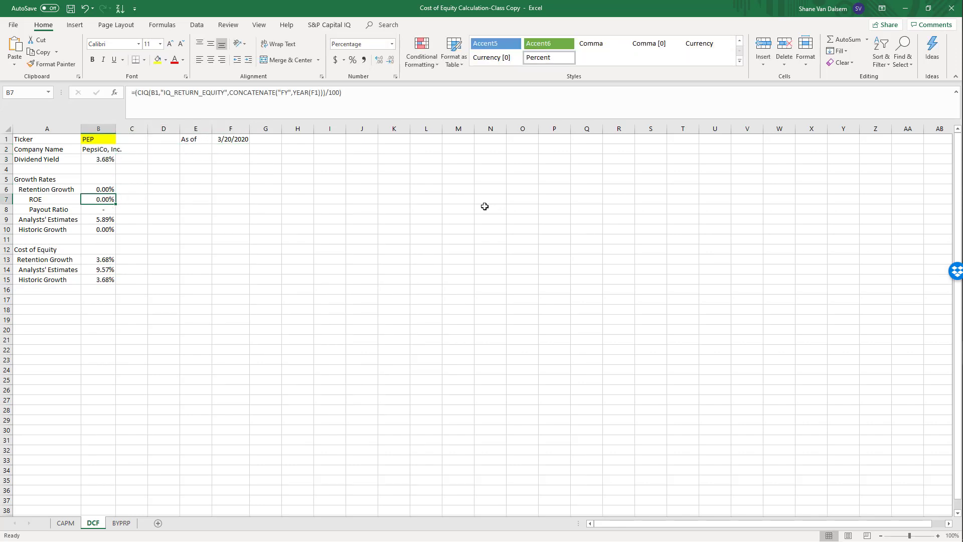
key("Up")
key("Up")
key("Up")
key("Up")
key("Up")
key("Up")
key("Up")
key("Up")
key("Up")
key("Up")
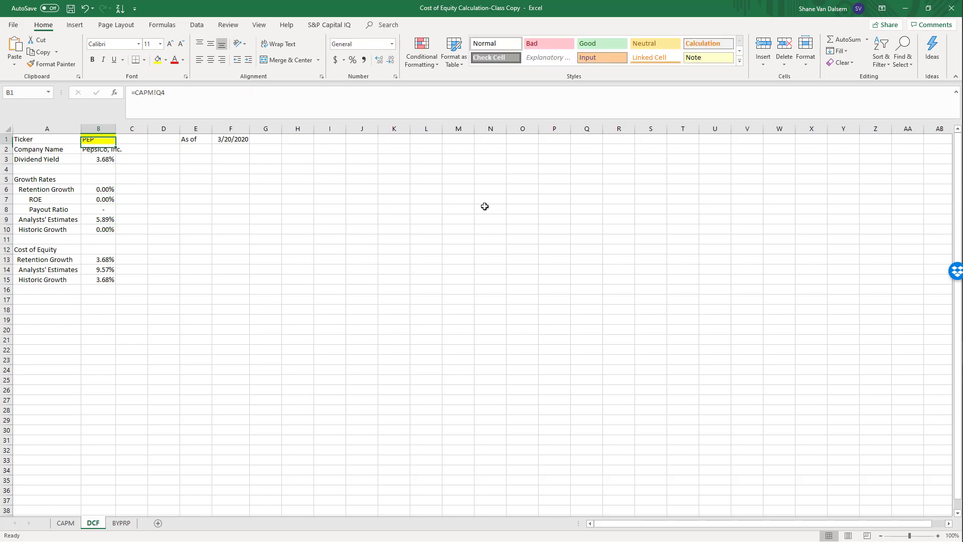
key("Down")
key("Down")
key("Down")
key("Down")
key("Down")
key("Down")
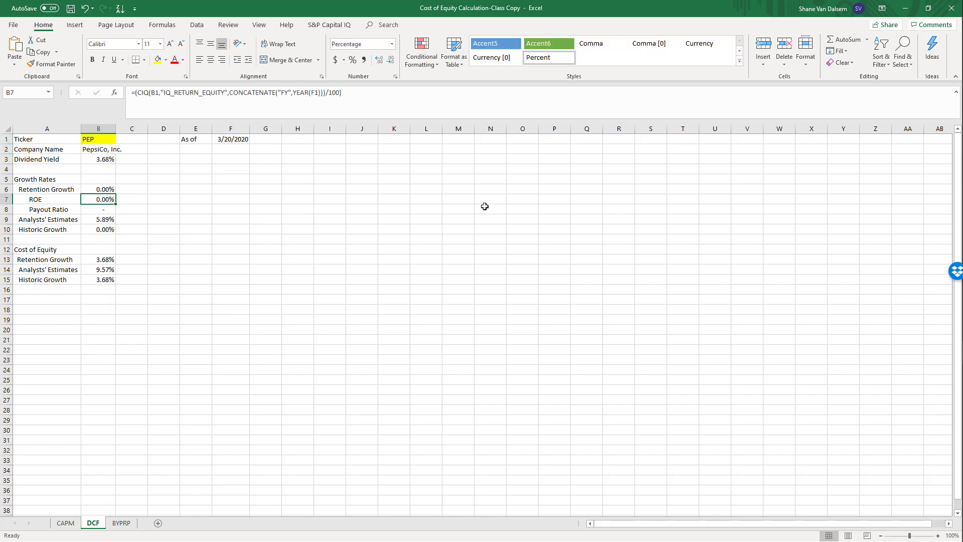
key("Down")
key("Down")
key("Down")
key("Down")
key("Down")
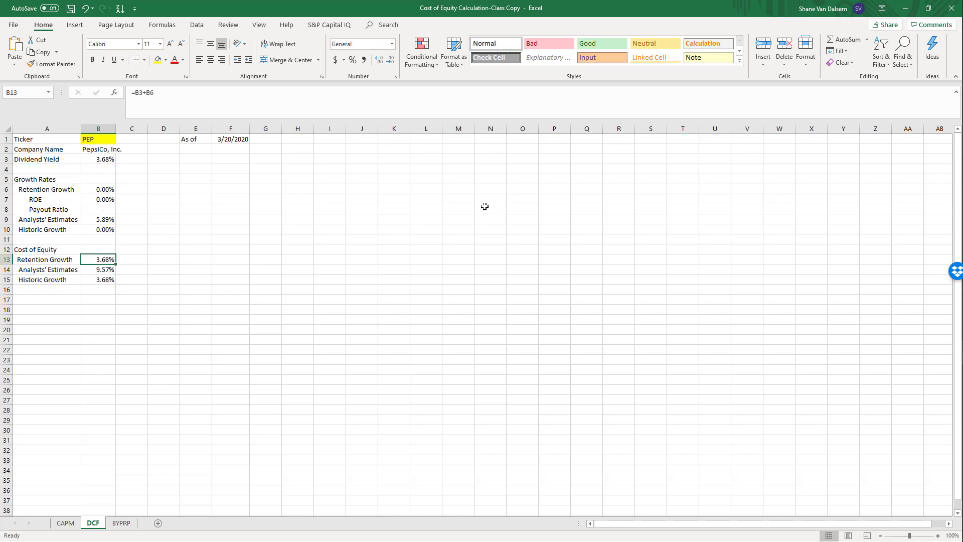
key("Up")
key("Up")
key("Up")
key("Up")
key("Up")
key("Up")
key("Up")
key("Up")
key("Up")
key("Up")
key("Up")
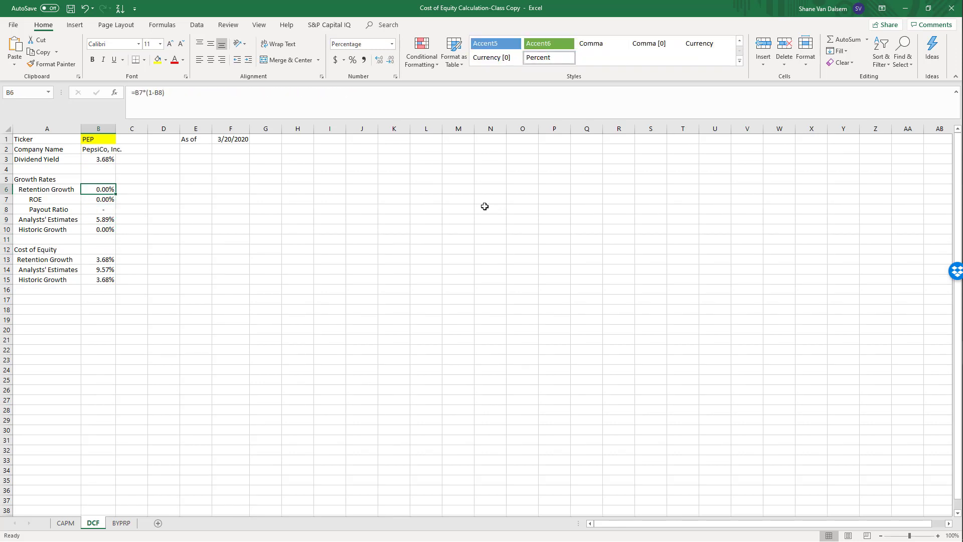
Step: Set the As of date in F1 back to 12/31/2019
key("Up")
key("Right")
key("Right")
key("Right")
key("Right")
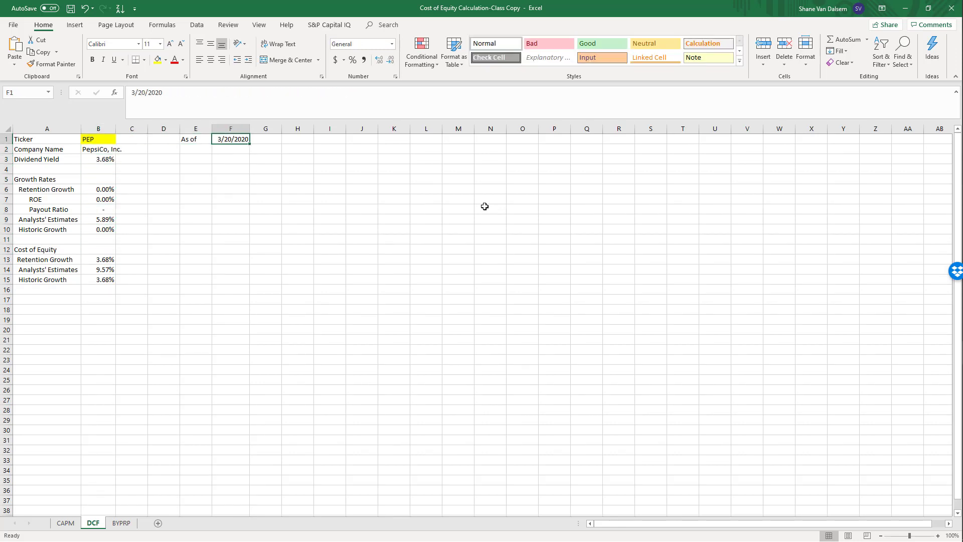
type("12/")
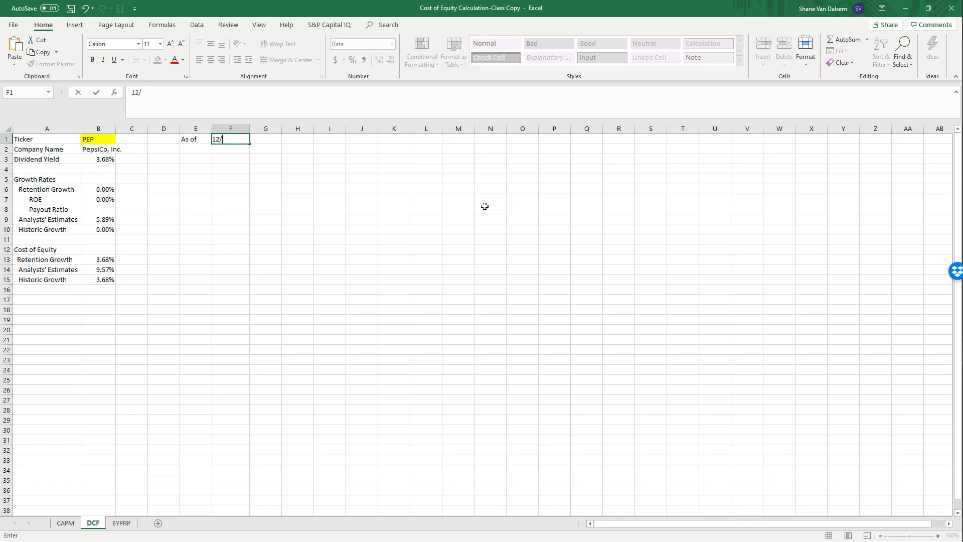
type("31/2019")
key("Return")
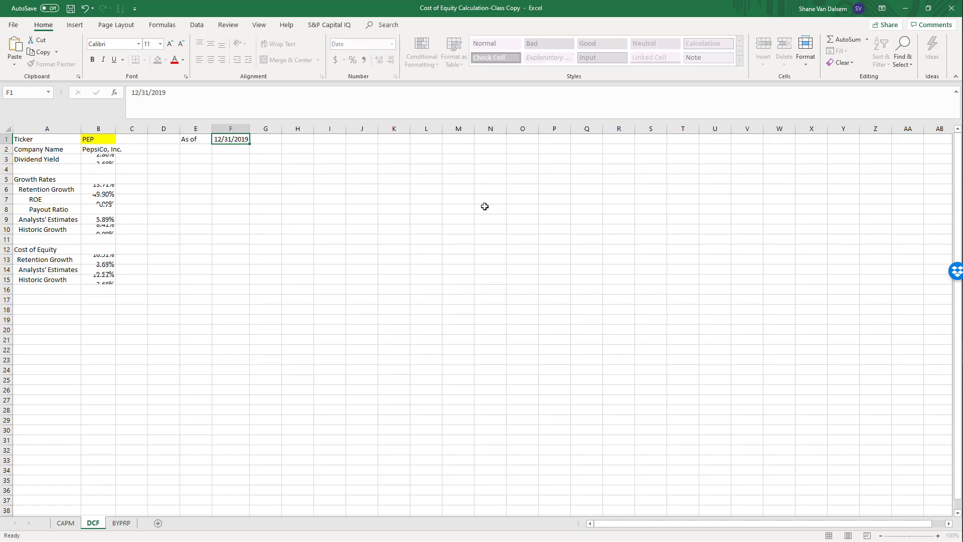
Step: Review the recalculated values in column B and the As of date in F1
key("Left")
key("Left")
key("Left")
key("Left")
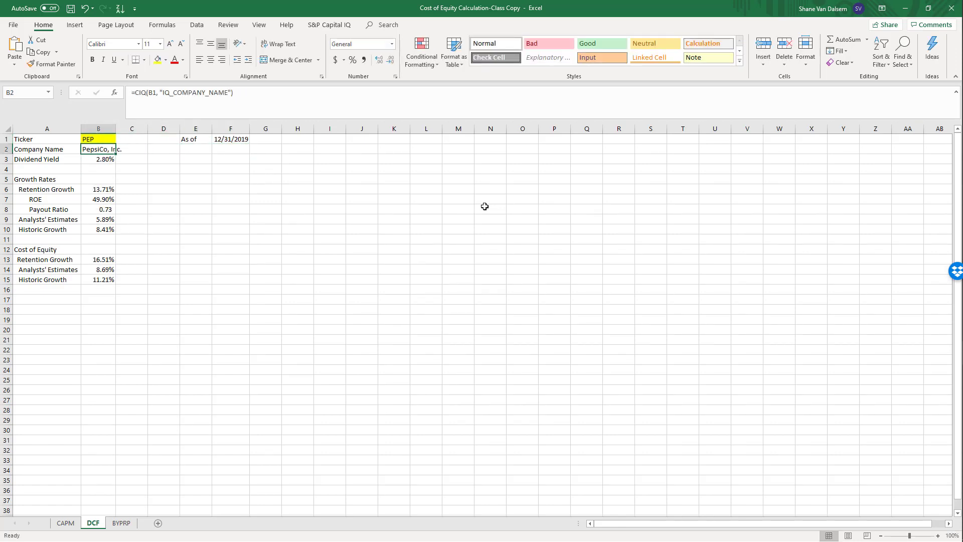
key("Down")
key("Down")
key("Down")
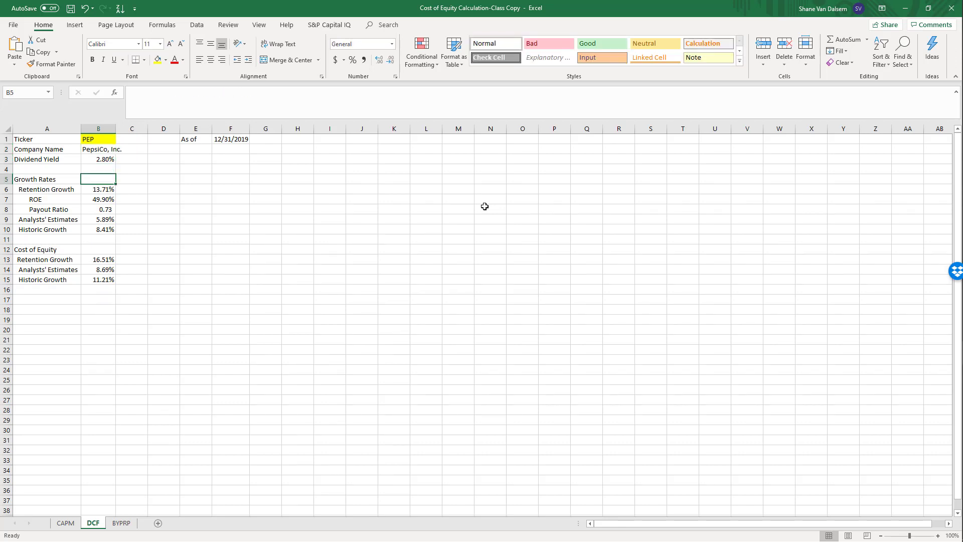
key("Up")
key("Up")
key("Up")
key("Up")
key("Right")
key("Right")
key("Right")
key("Right")
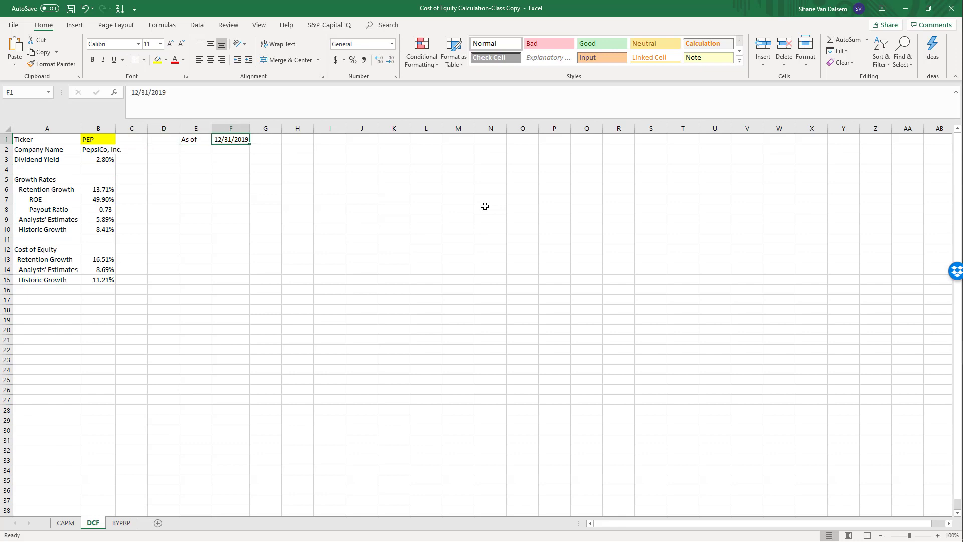
Step: Select the Retention Growth cell B6 and examine its formula
key("Left")
key("Left")
key("Left")
key("Left")
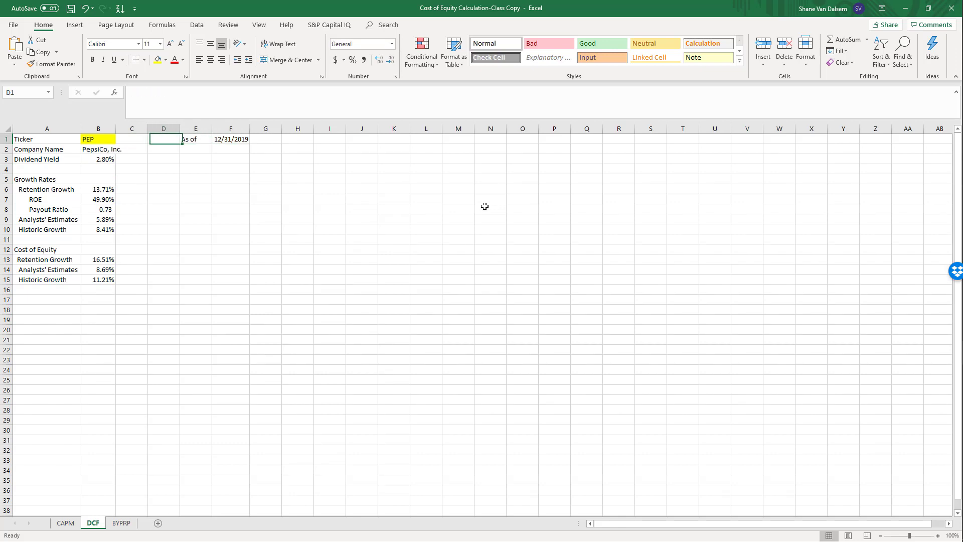
key("Down")
key("Down")
key("Down")
key("Down")
key("Down")
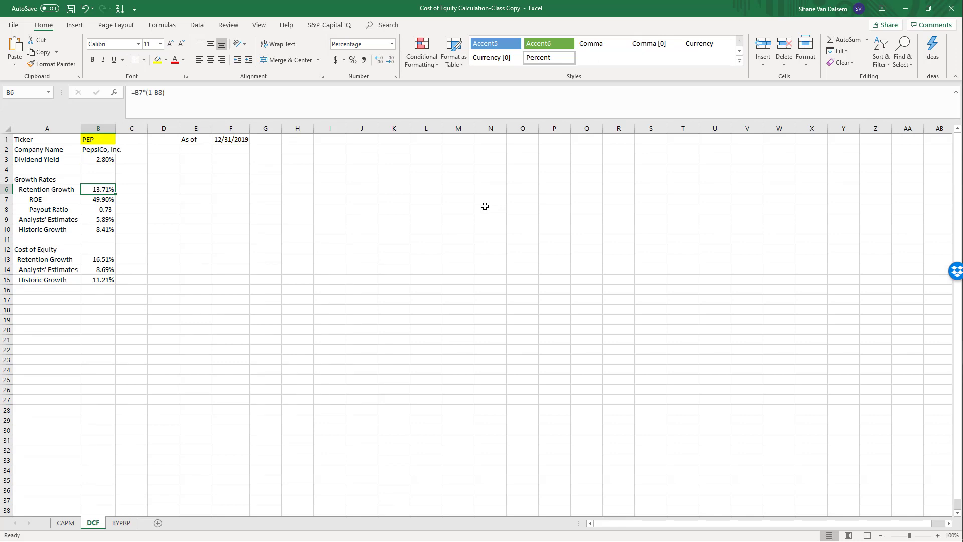
Step: Cut the whole existing formula out of the ROE cell B7
key("Down")
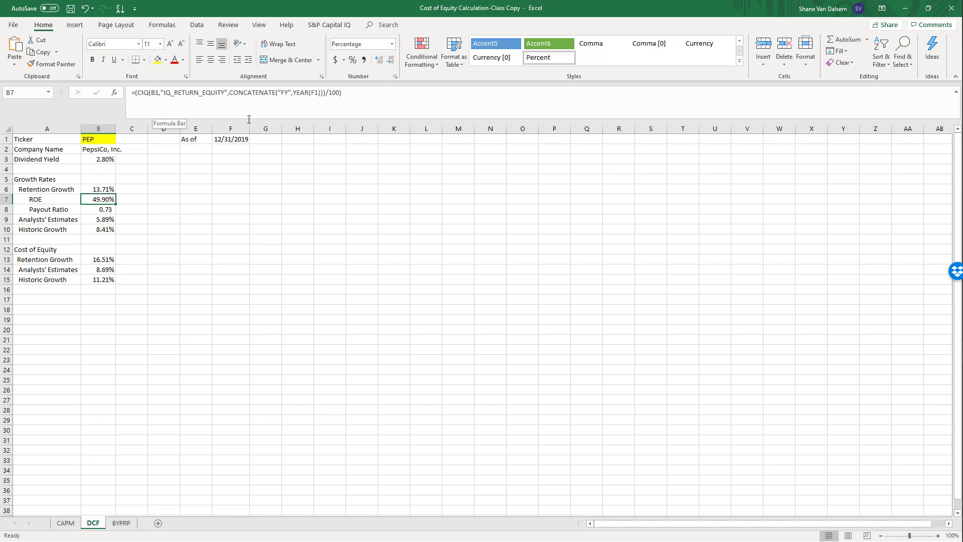
left_click(327, 92)
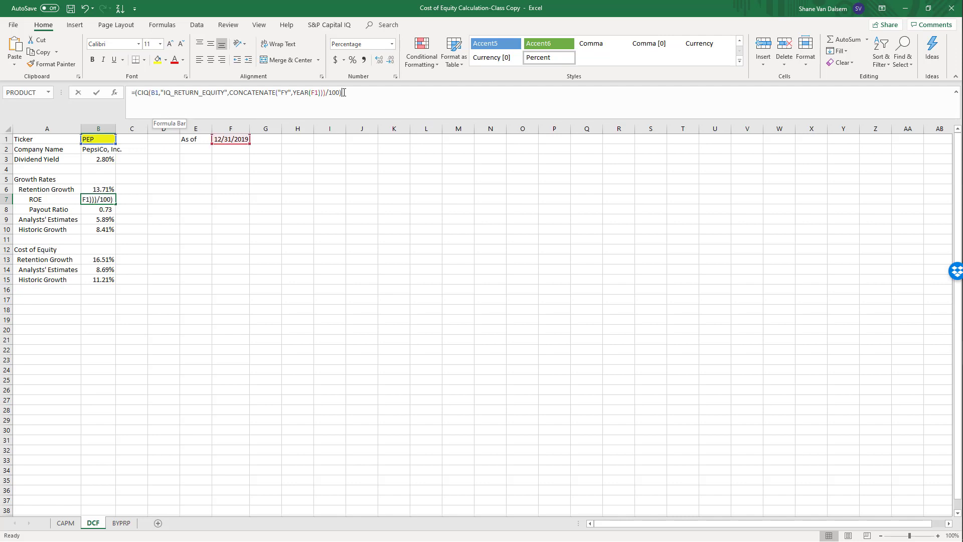
left_click_drag(343, 92, 131, 93)
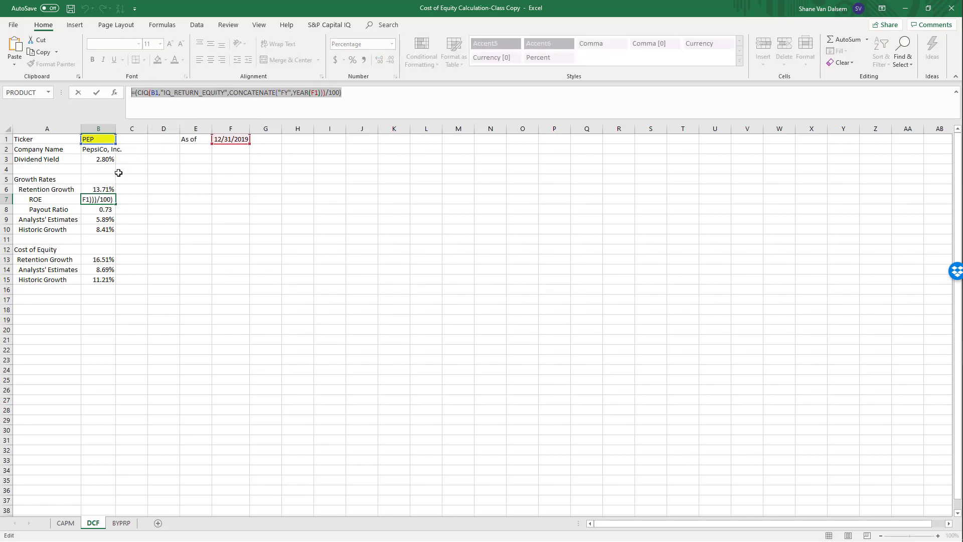
key("ctrl+x")
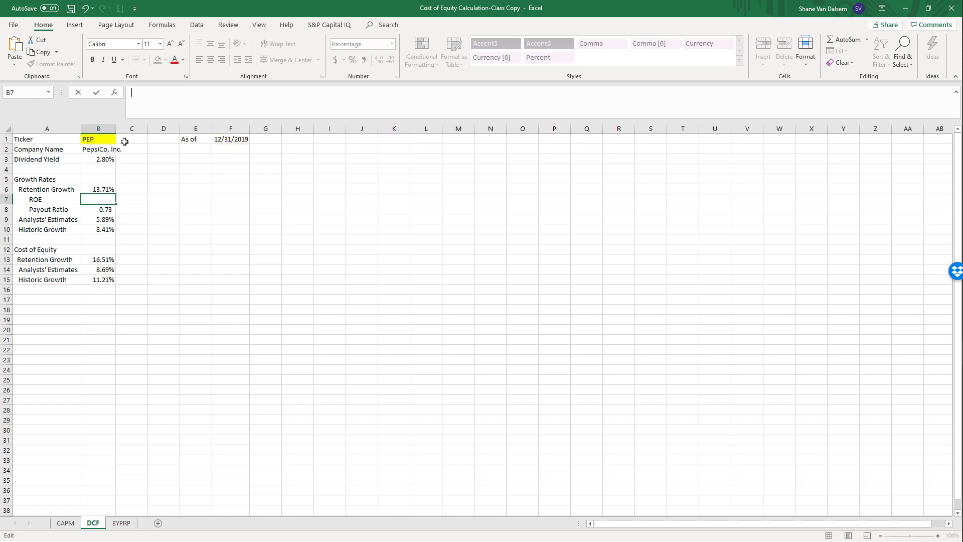
Step: Commit B7 as an empty cell, reselect it and open the Capital IQ Formula Builder for it
left_click(321, 26)
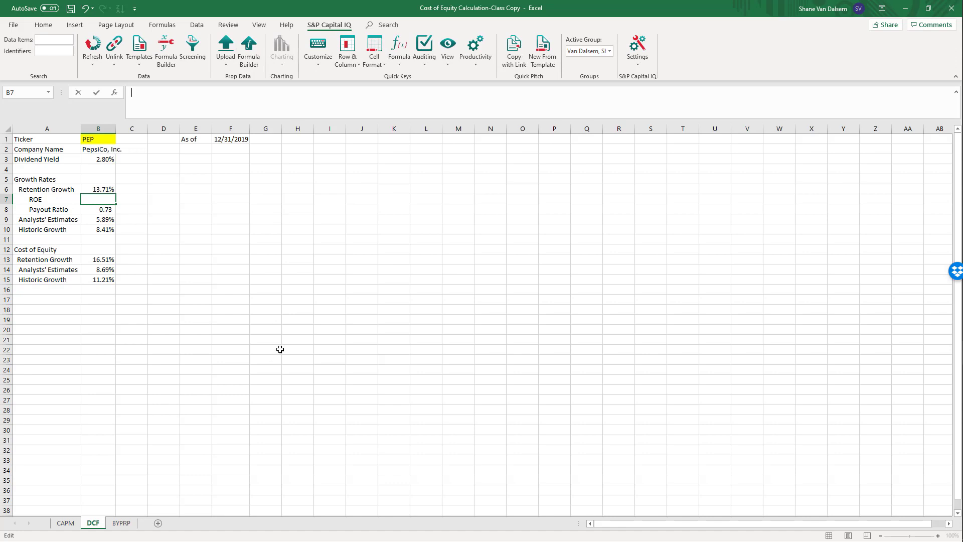
left_click(174, 52)
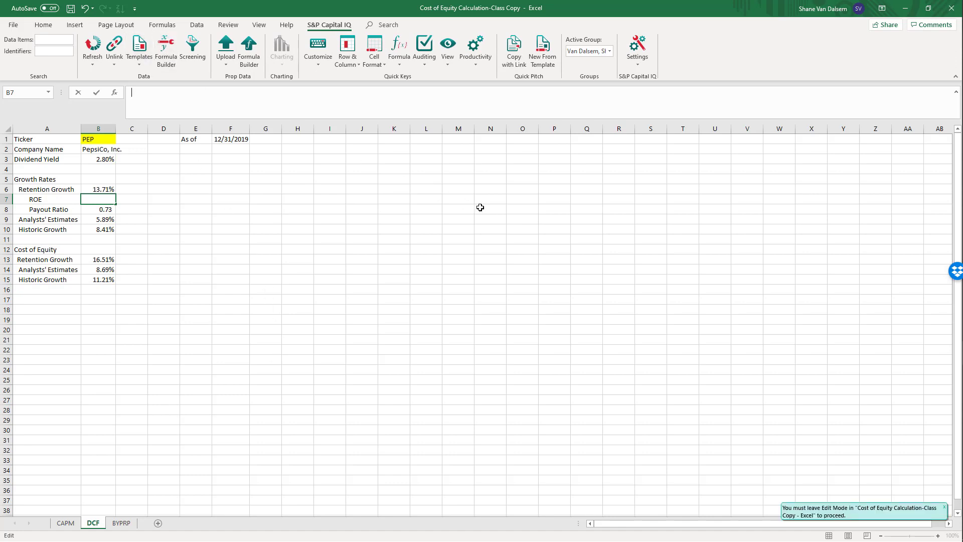
left_click(822, 429)
left_click(491, 260)
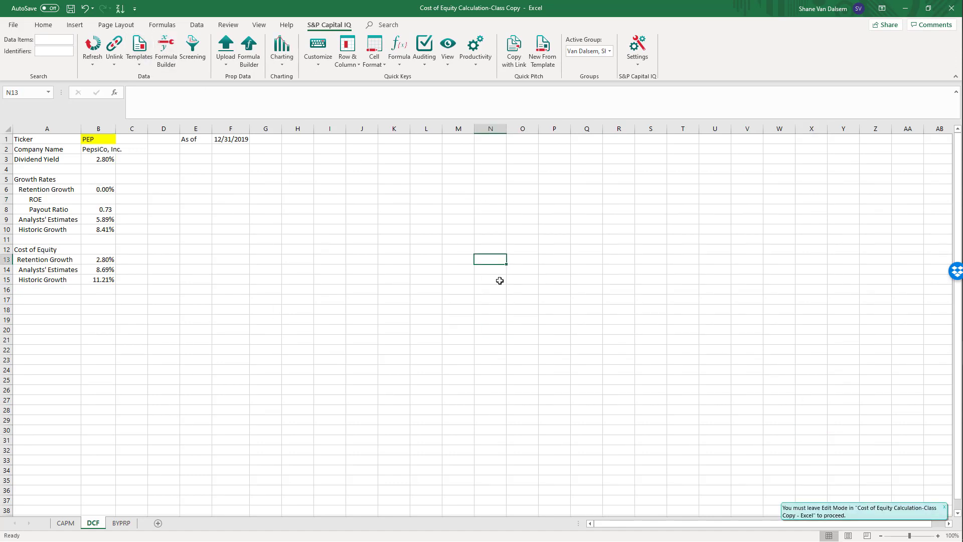
left_click(823, 508)
left_click(308, 284)
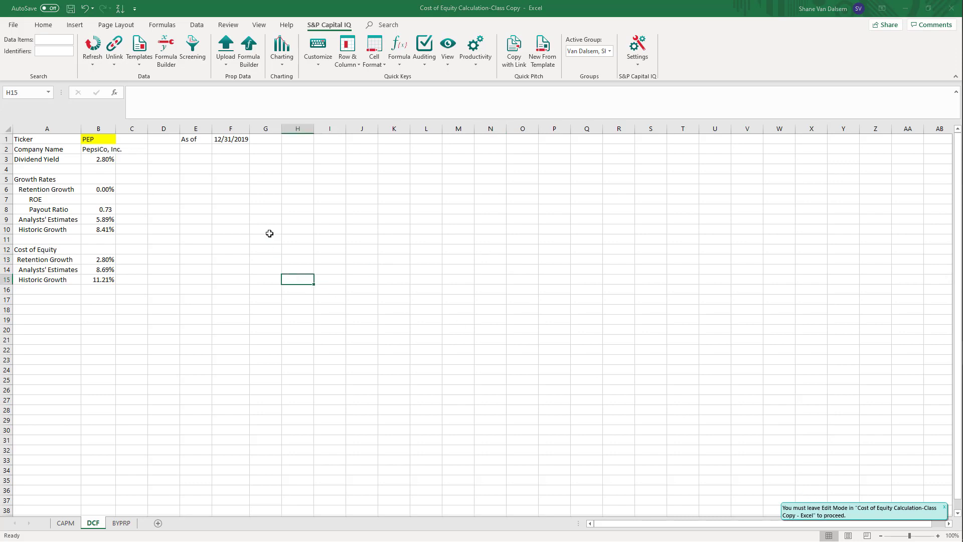
left_click(244, 180)
left_click(103, 200)
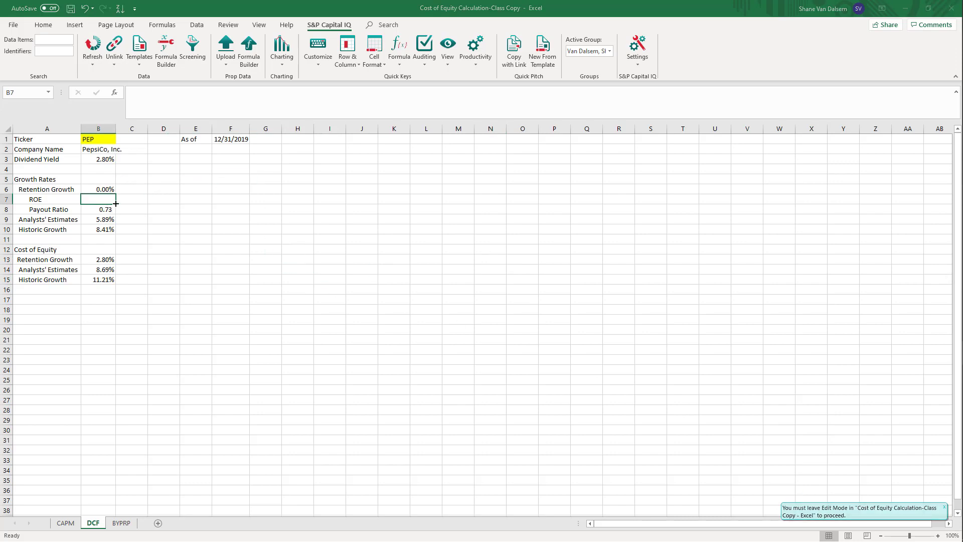
left_click(167, 50)
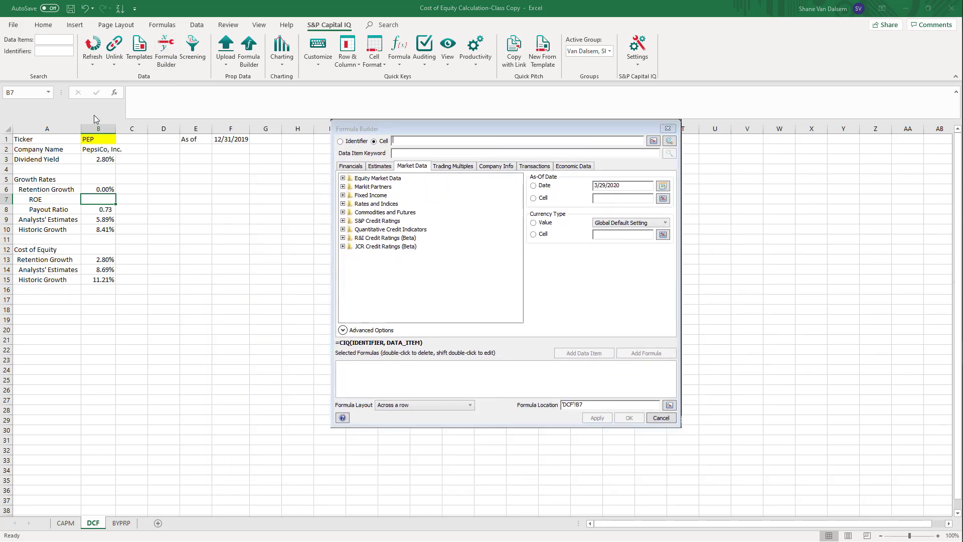
Step: Use ticker cell B1 as the identifier and choose the Return on Equity % data item IQ_RETURN_EQUITY in the Formula Builder
left_click(90, 143)
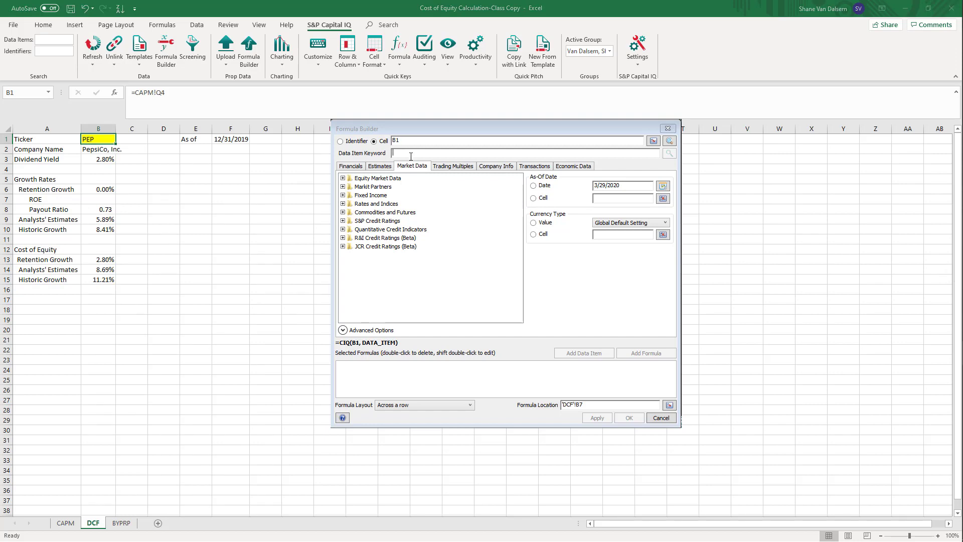
type("re")
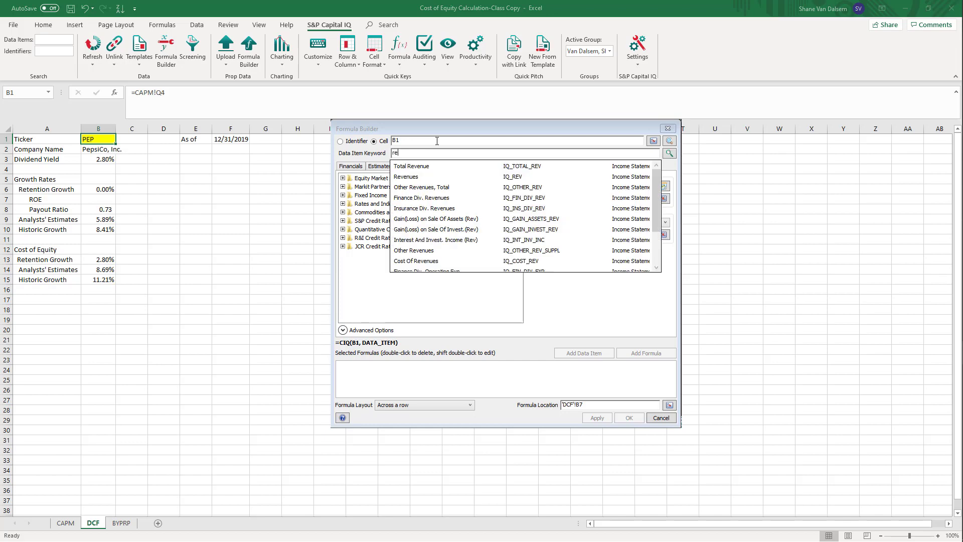
type("turn on equity")
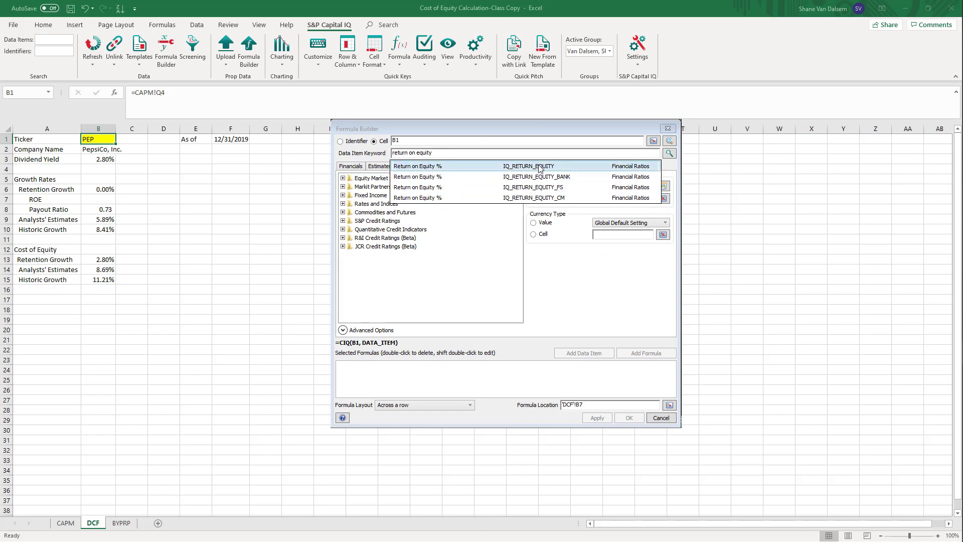
left_click(615, 167)
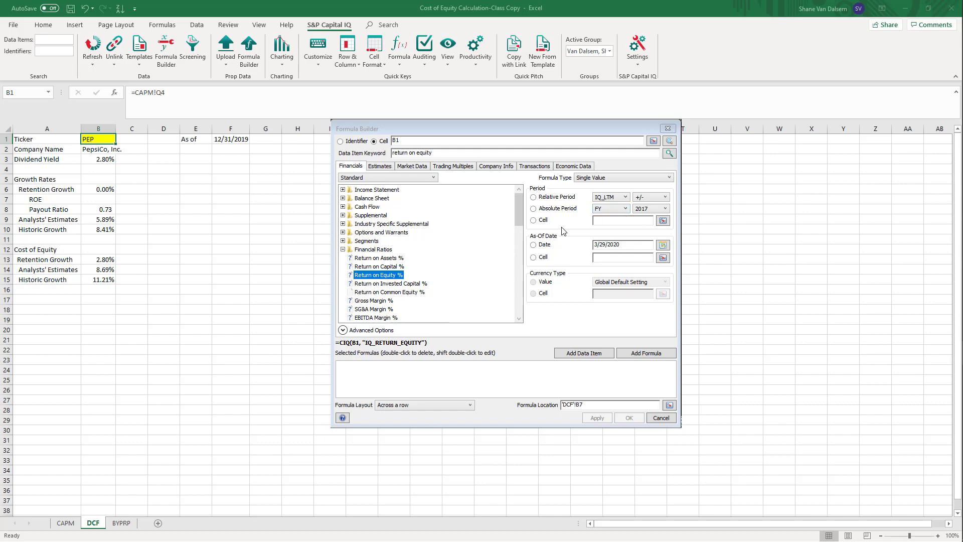
Step: Link the formula's period to the As of date in F1, insert it into B7 and close the Formula Builder
left_click(535, 220)
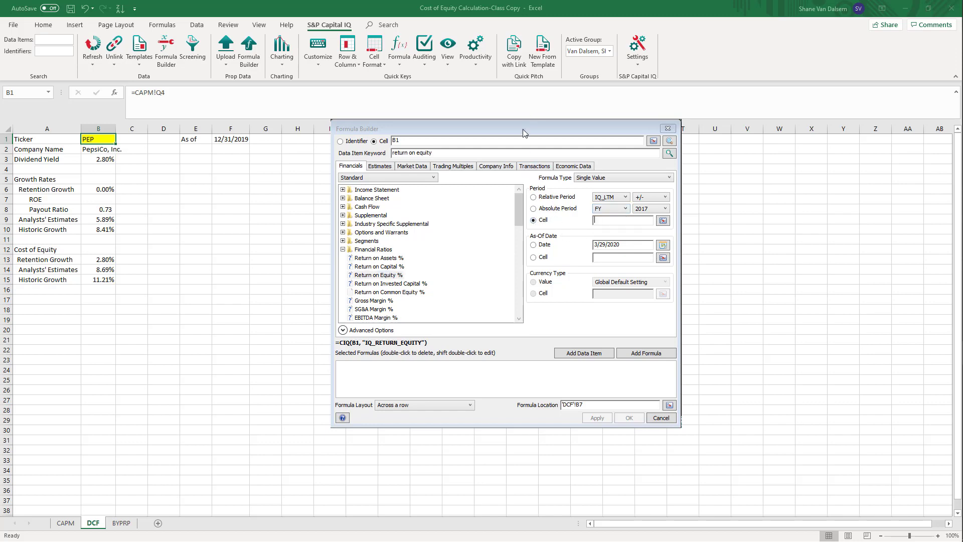
left_click_drag(522, 128, 583, 60)
left_click(231, 141)
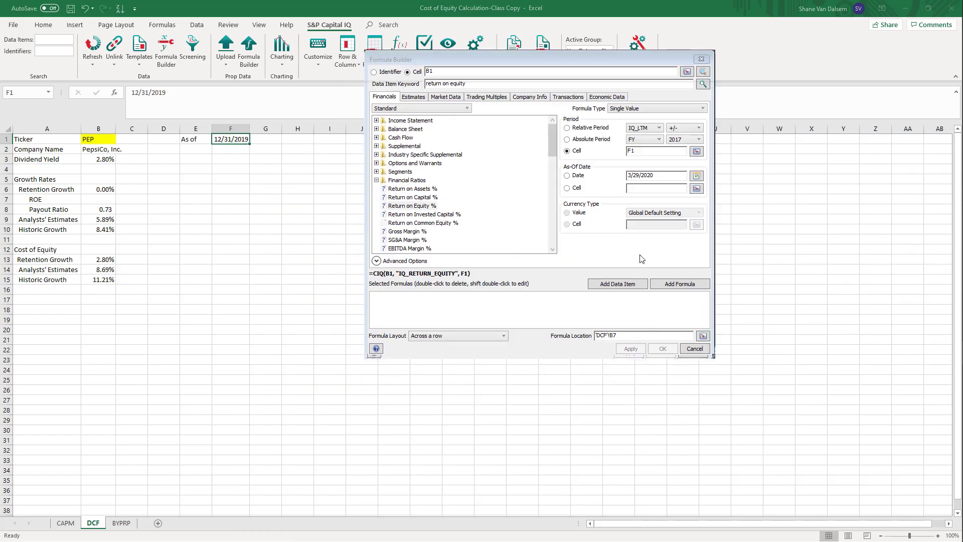
left_click(687, 287)
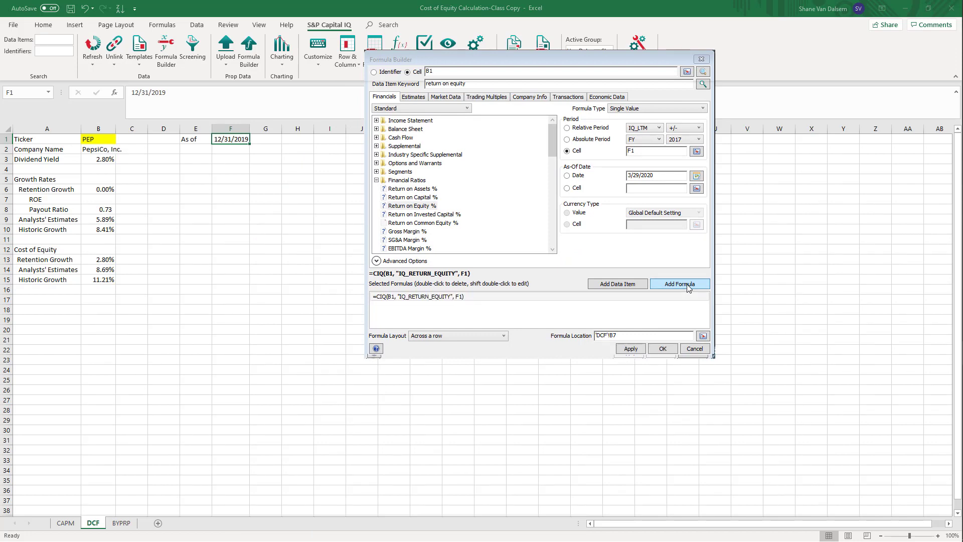
left_click(630, 350)
left_click(302, 288)
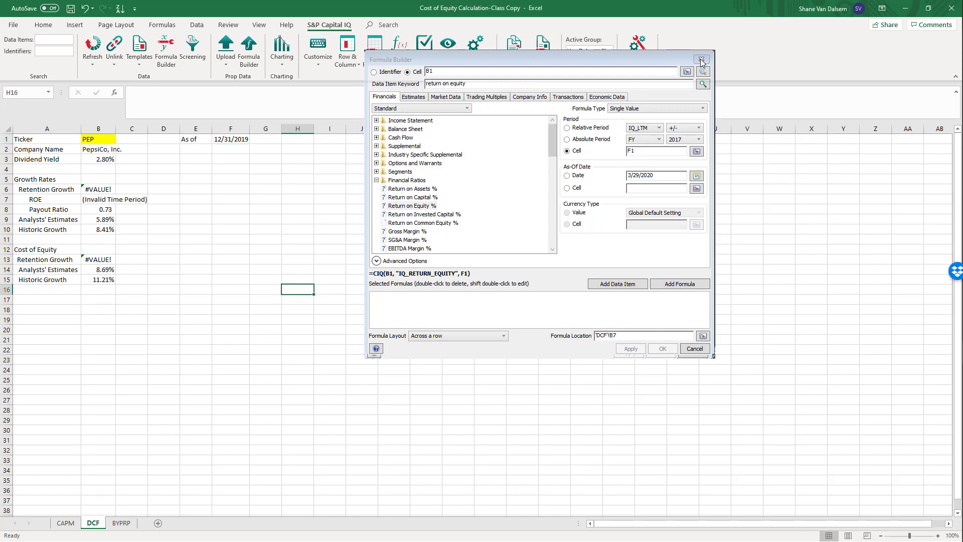
left_click(677, 80)
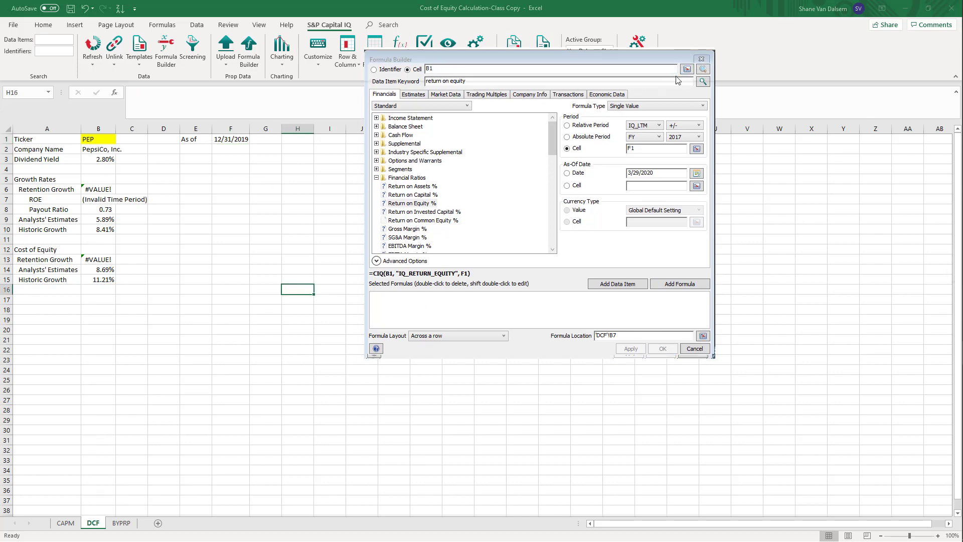
left_click(701, 58)
Step: Replace the F1 period argument in B7's ROE formula with a CONCATENATE function whose first text is "FY"
left_click(102, 199)
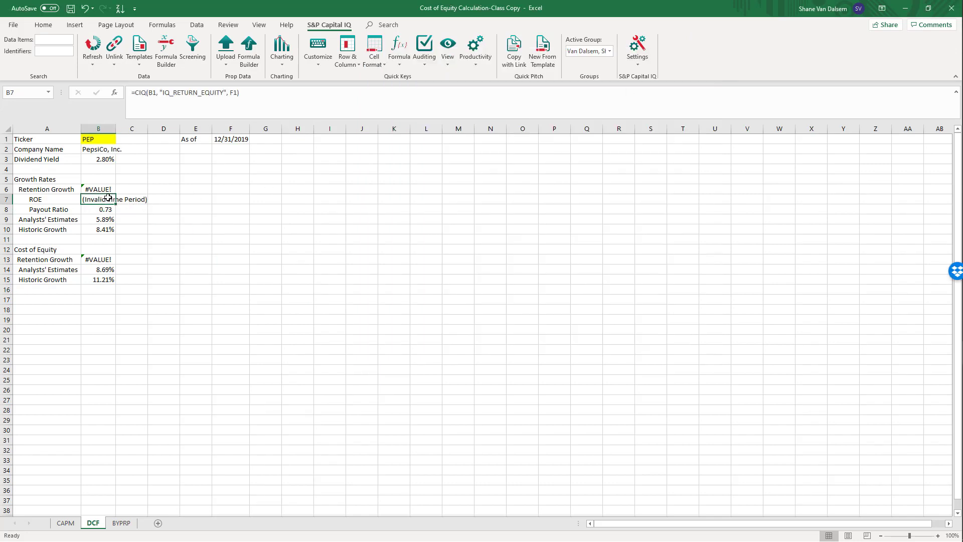
left_click(233, 93)
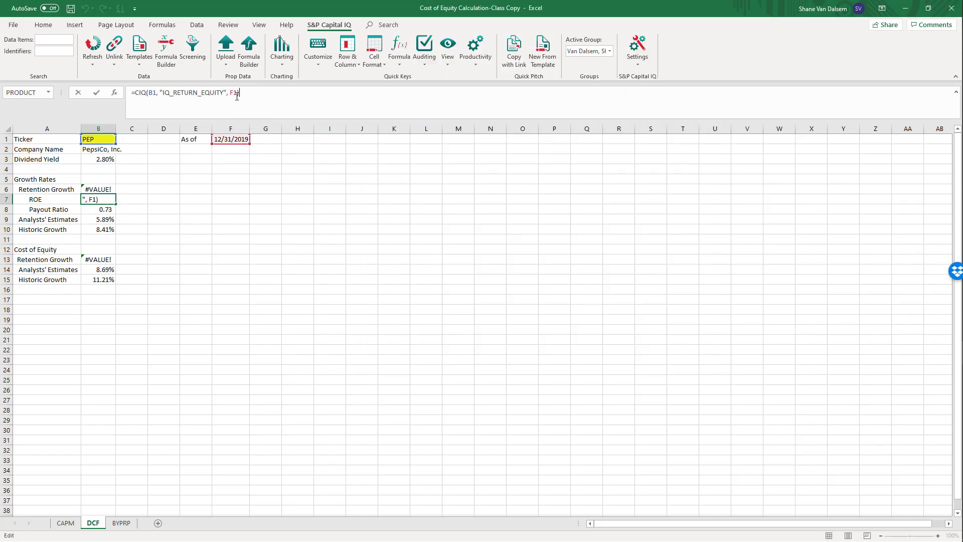
double_click(233, 92)
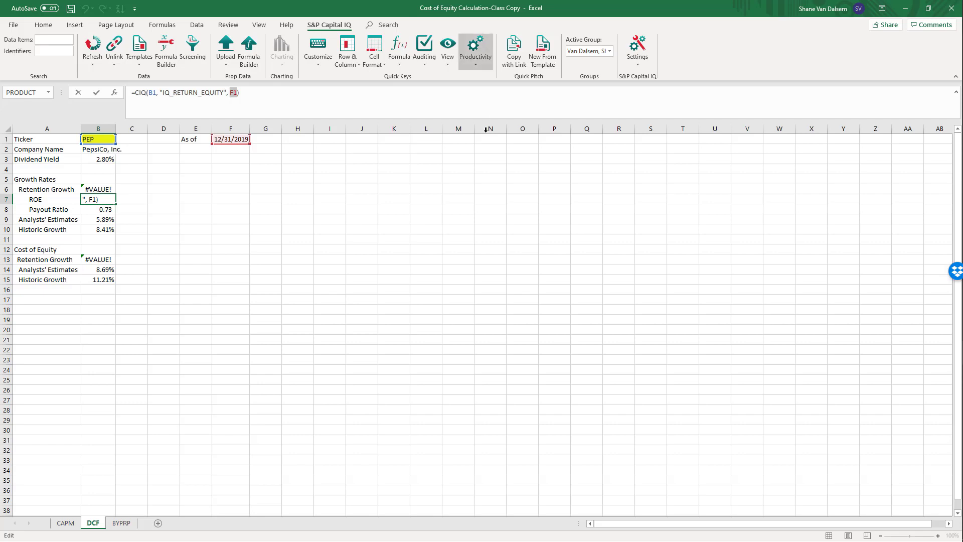
type("concatenat")
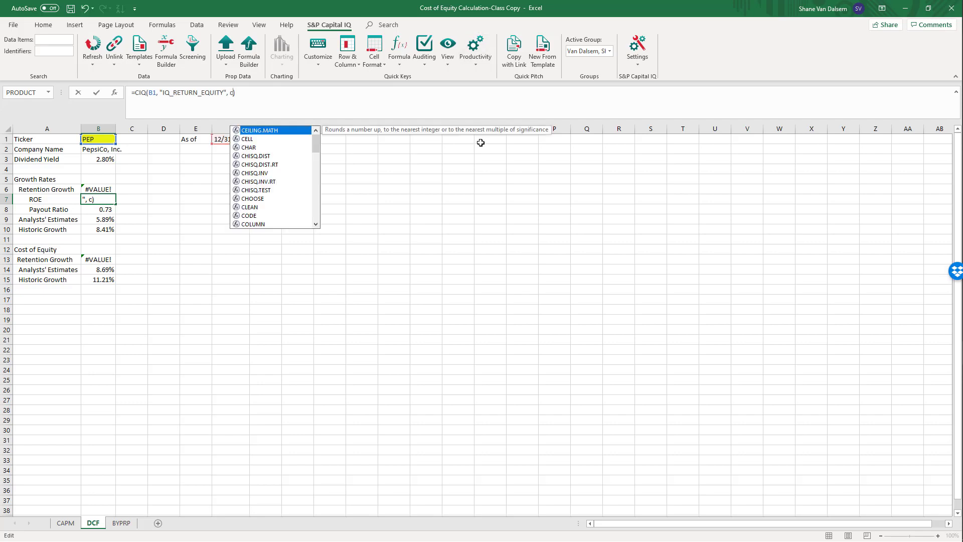
type("e")
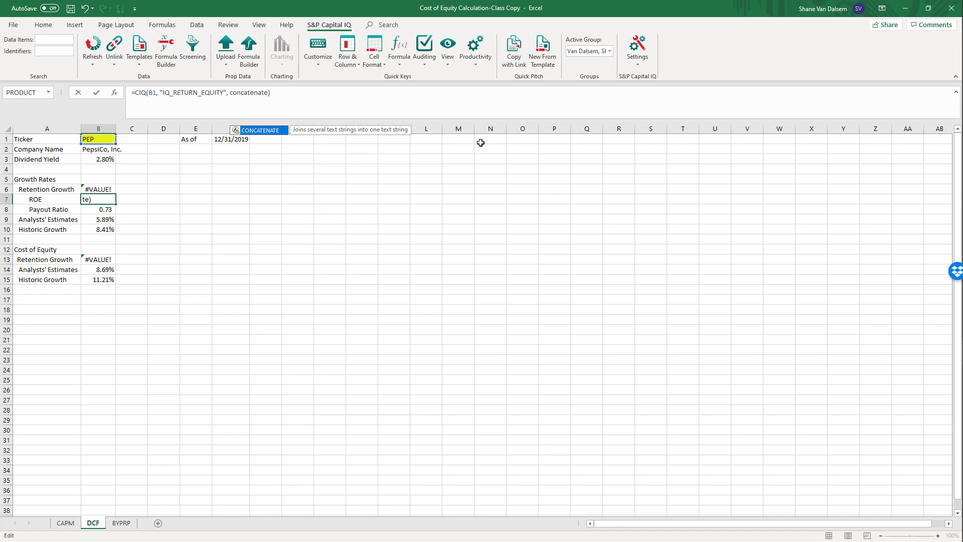
type("(")
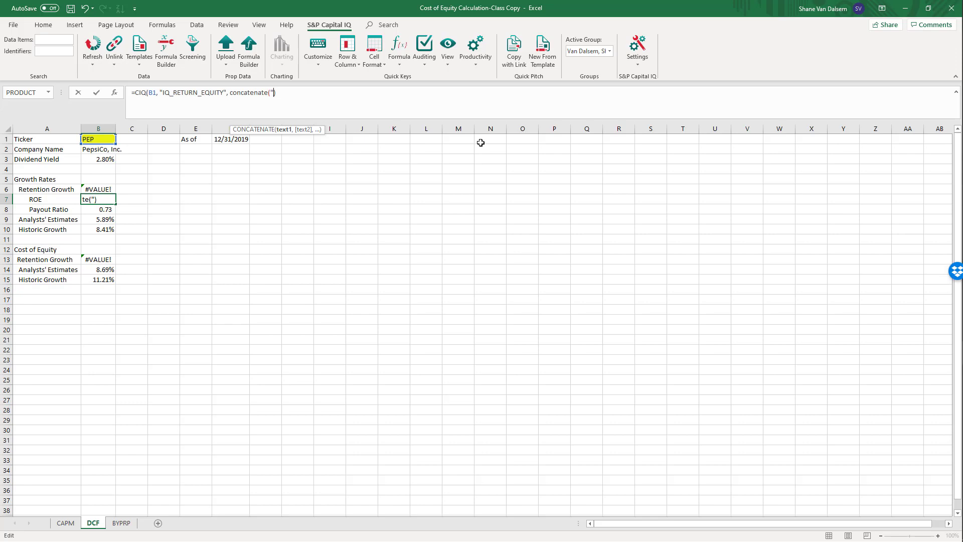
type("FY\",")
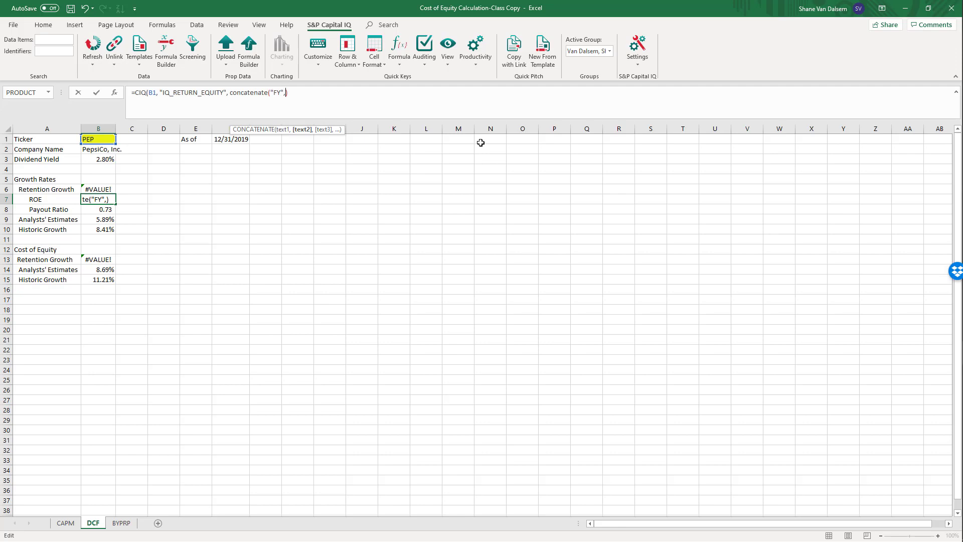
Step: Add YEAR(F1) as the second CONCATENATE argument, close all parentheses and enter the ROE formula in B7
type("year(")
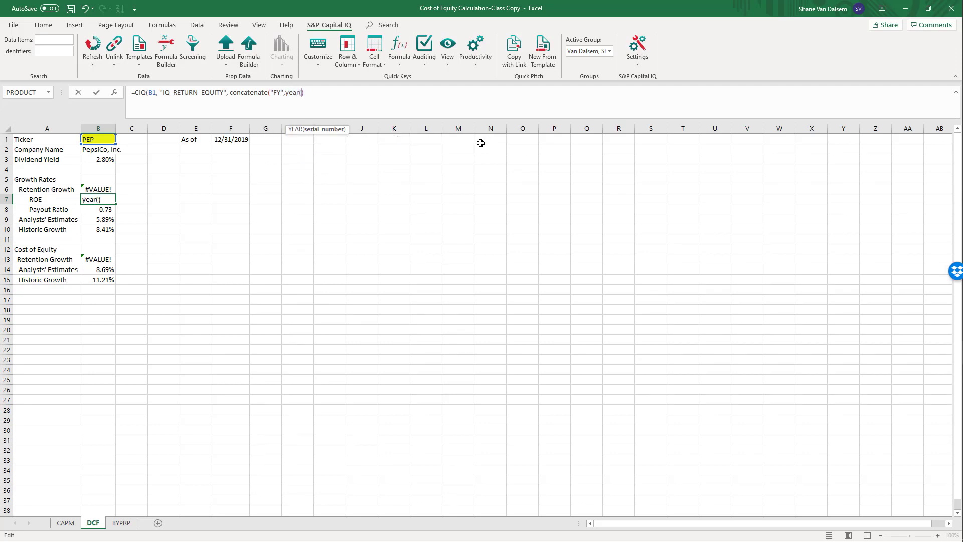
left_click(226, 140)
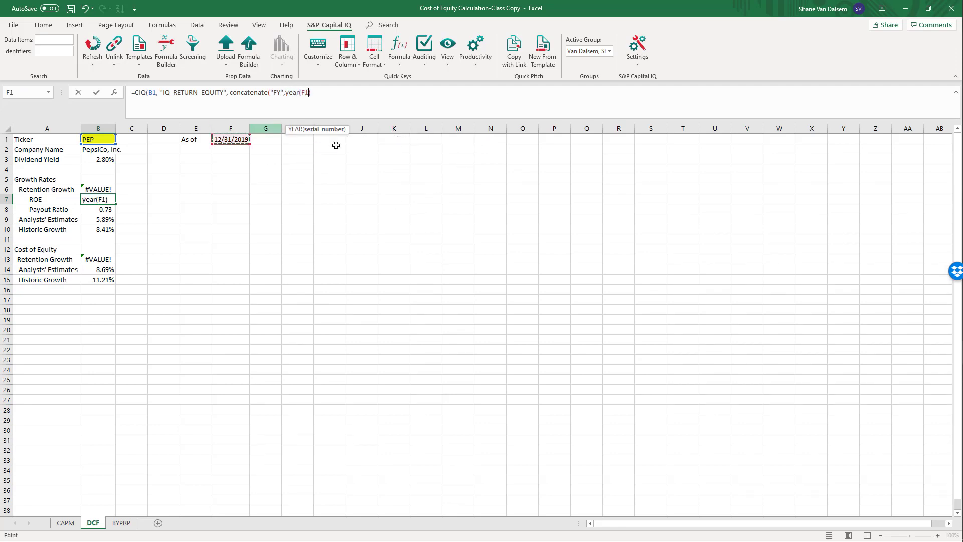
key("Right")
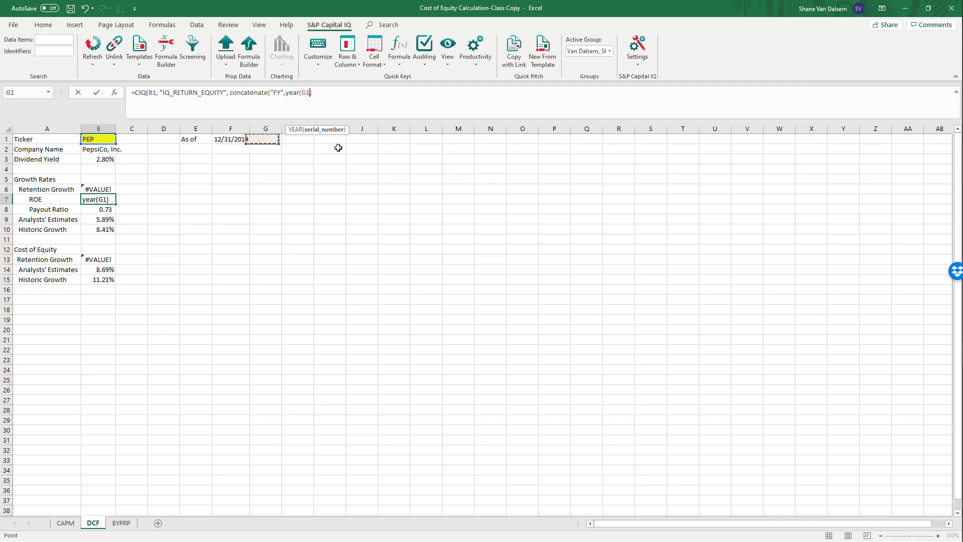
key("Left")
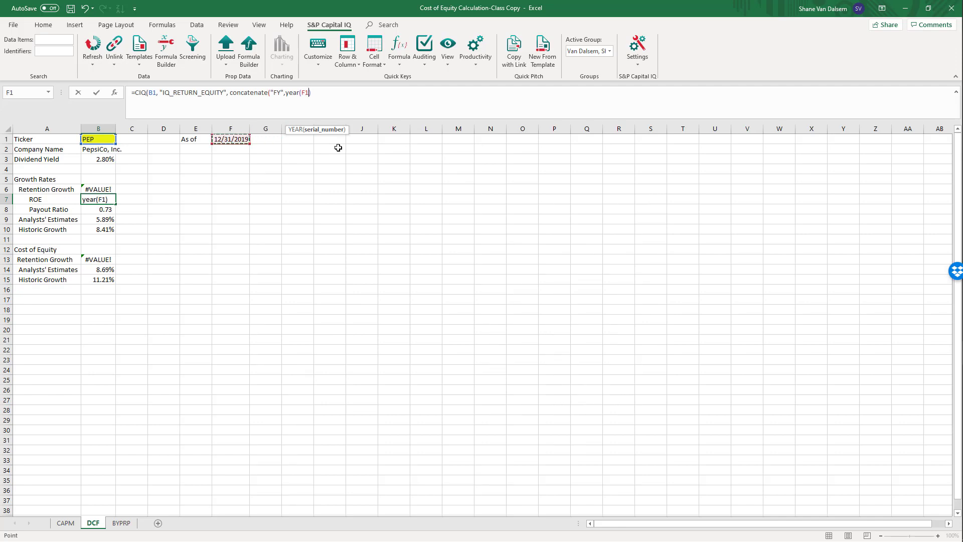
type(")")
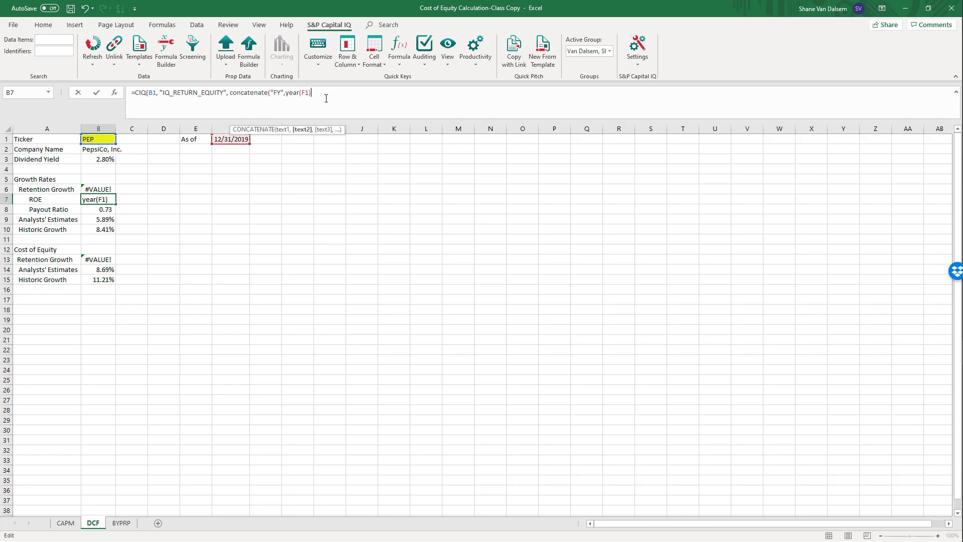
type(")")
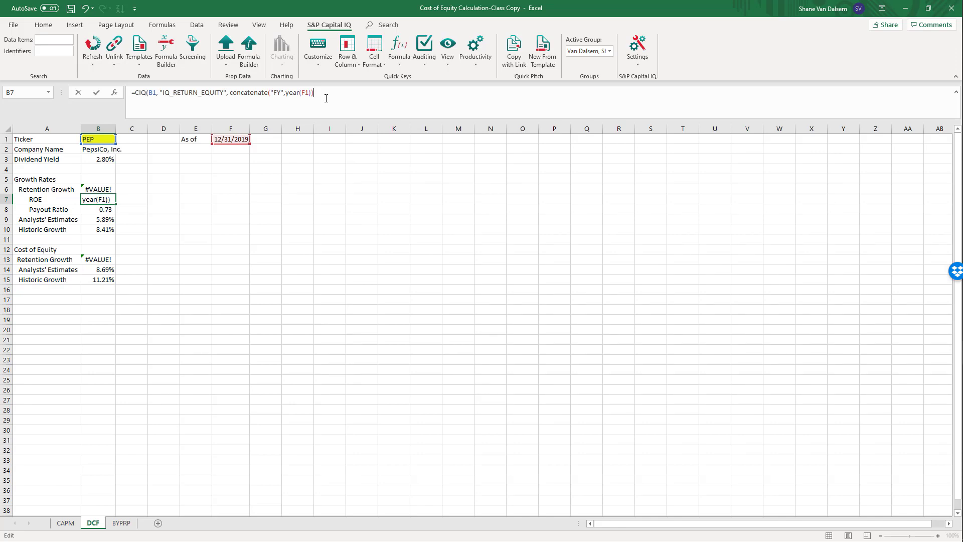
type(")")
key("ctrl+Return")
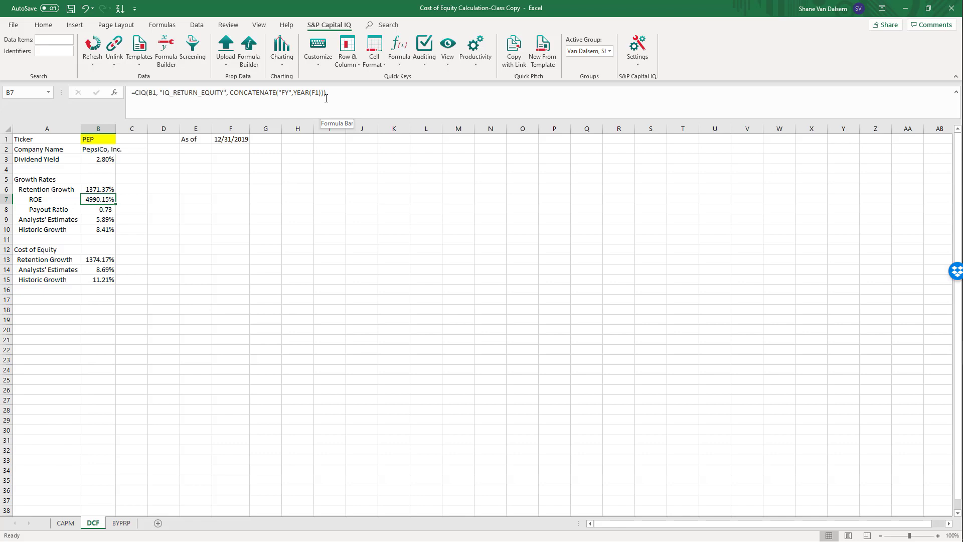
Step: Divide the ROE formula in B7 by 100 so the return on equity is expressed as a proper percentage
left_click(386, 112)
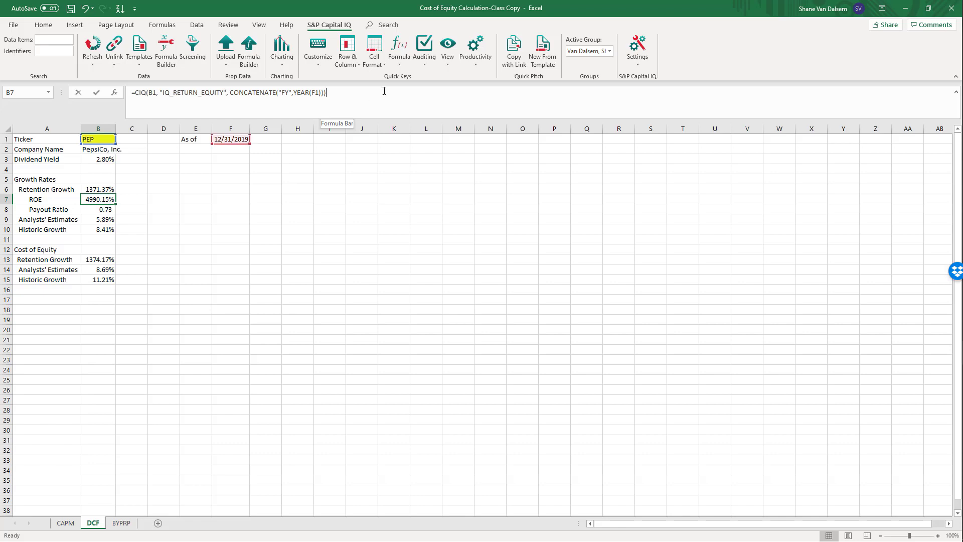
type("/100")
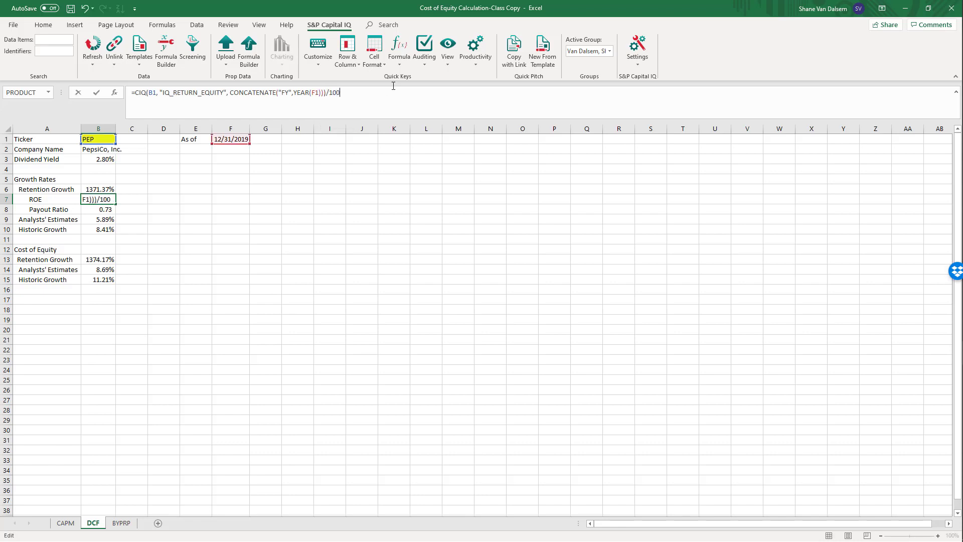
key("Return")
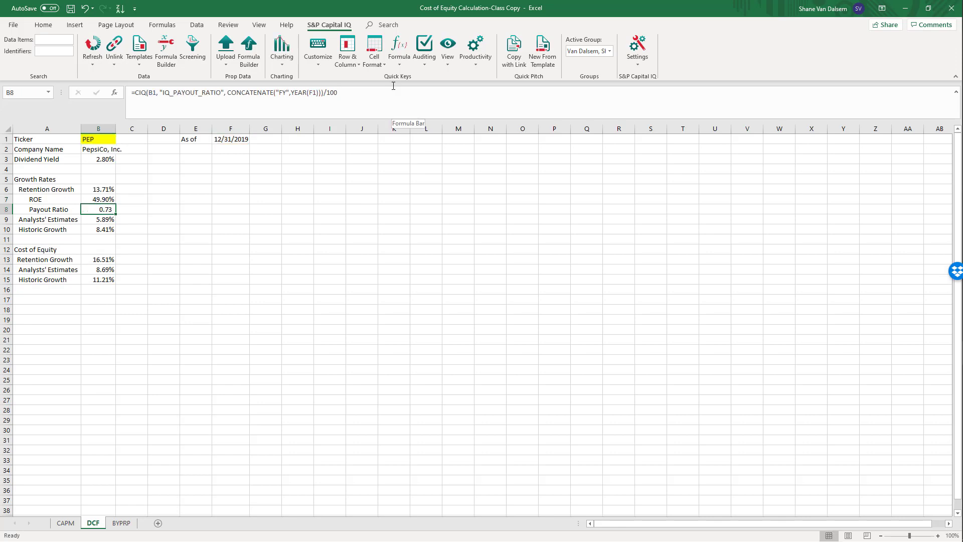
key("Up")
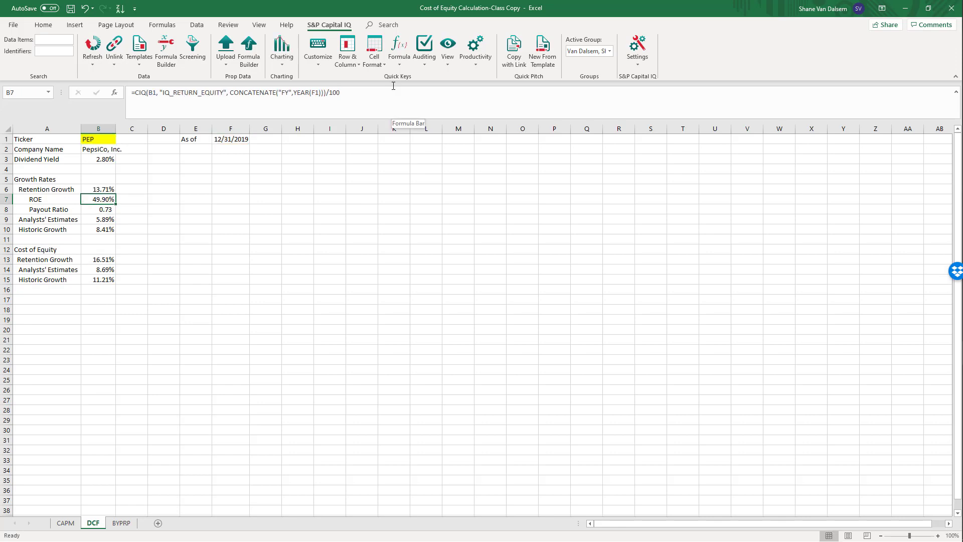
left_click(521, 300)
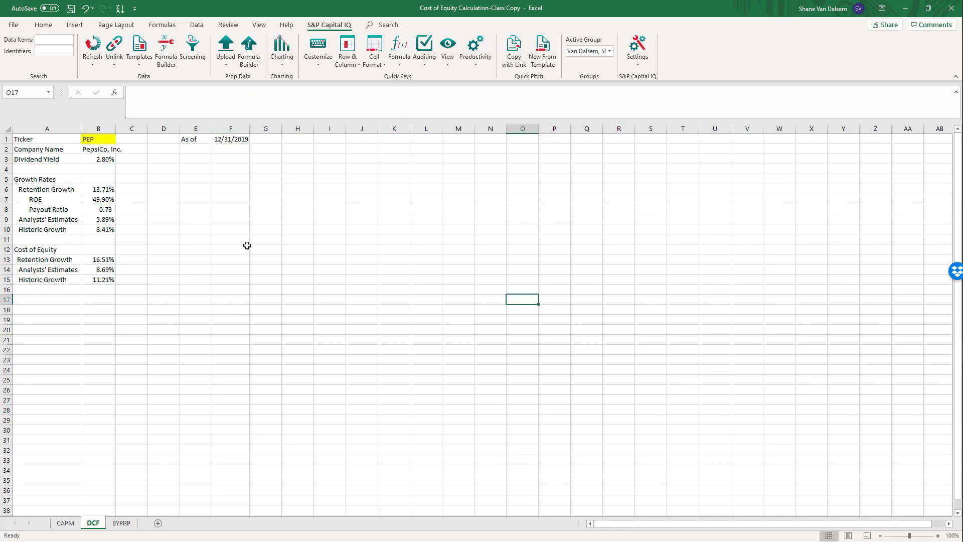
Step: Clear the Payout Ratio cell B8 and start a Formula Builder formula there with ticker cell B1 as the identifier
left_click(101, 210)
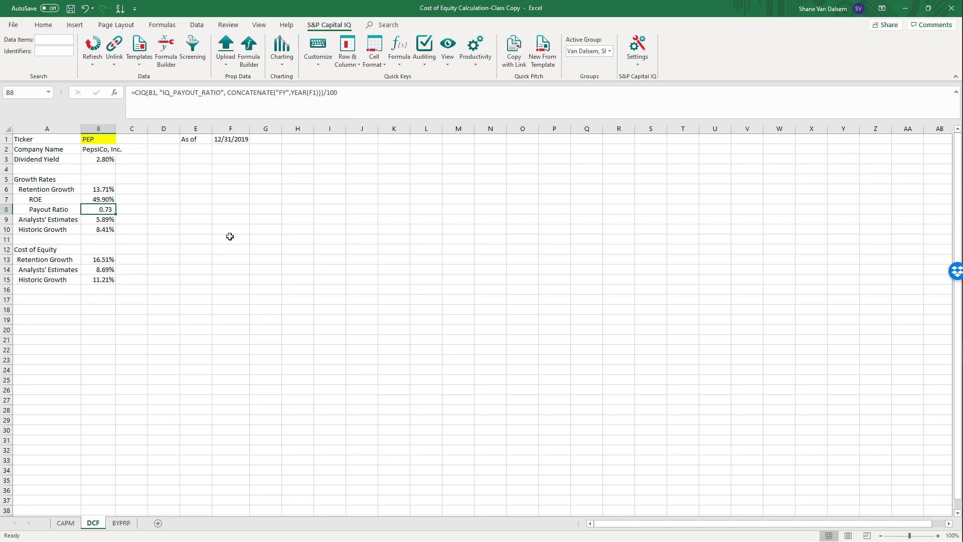
key("Delete")
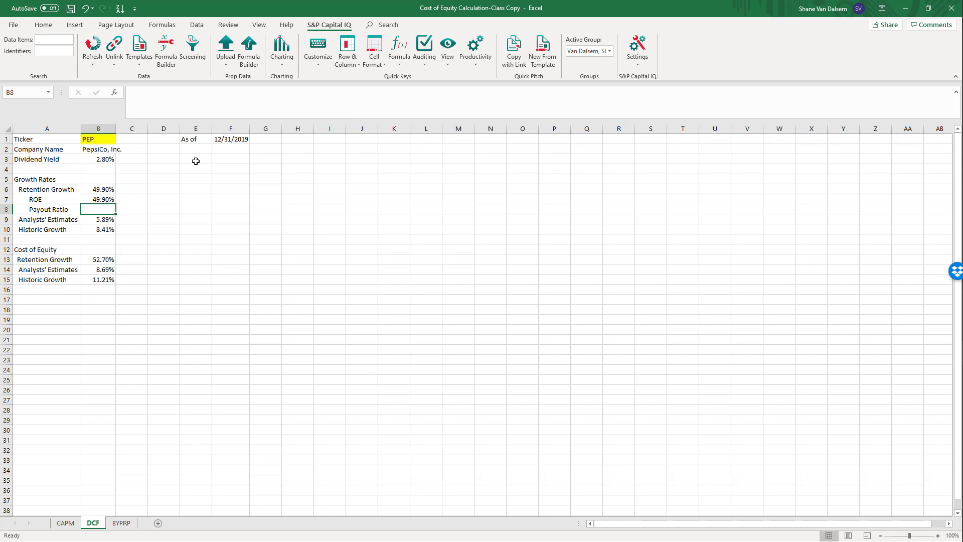
left_click(166, 49)
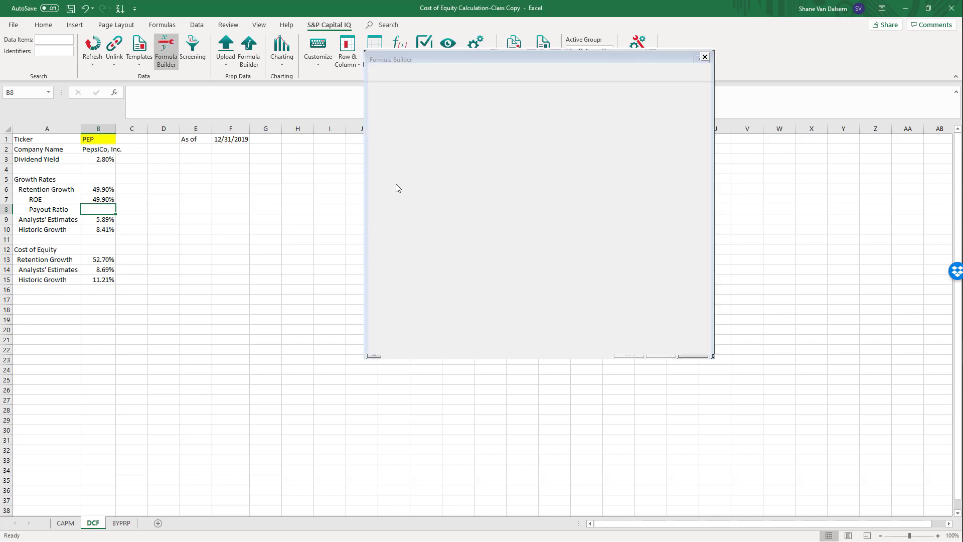
left_click(87, 141)
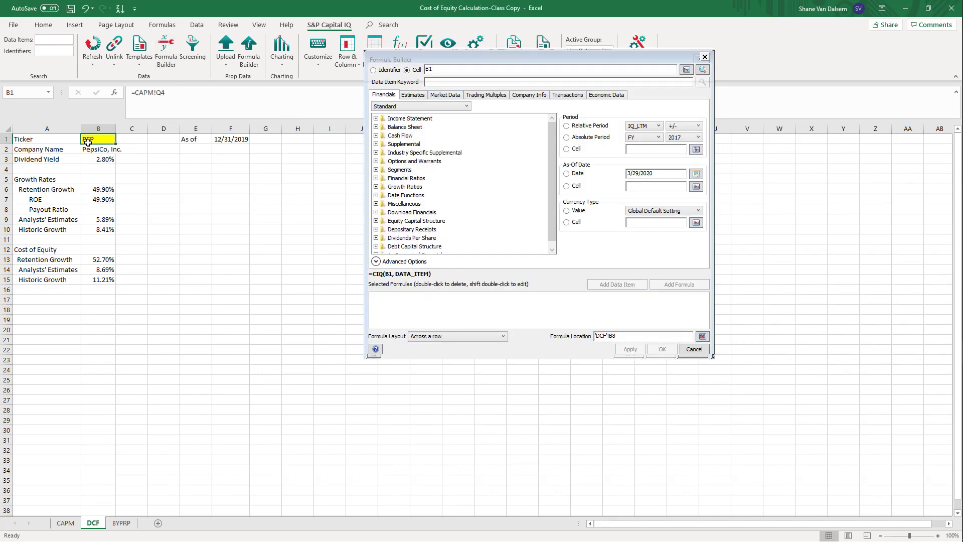
Step: Find data items matching "payout ratio" and choose Payout Ratio, IQ_PAYOUT_RATIO
left_click(456, 82)
type("p")
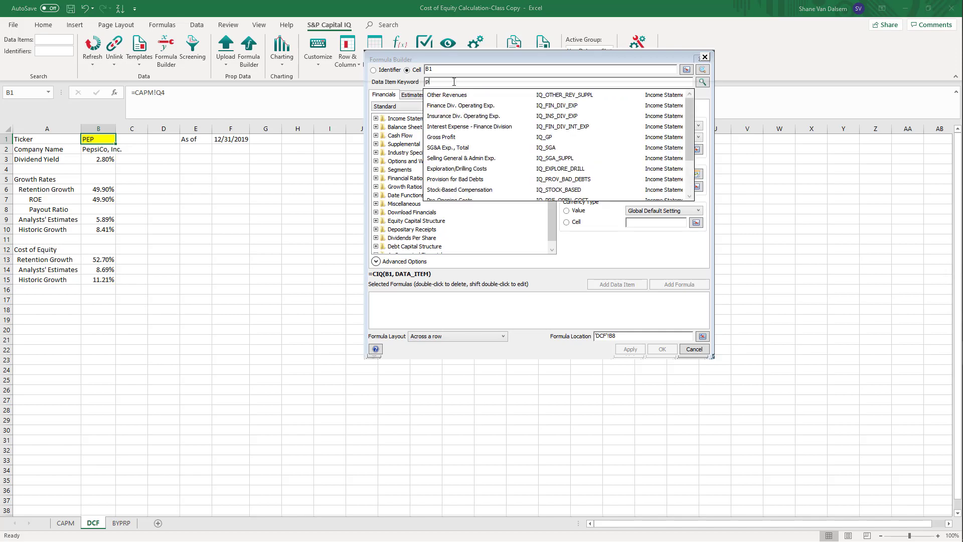
type("ayout rat")
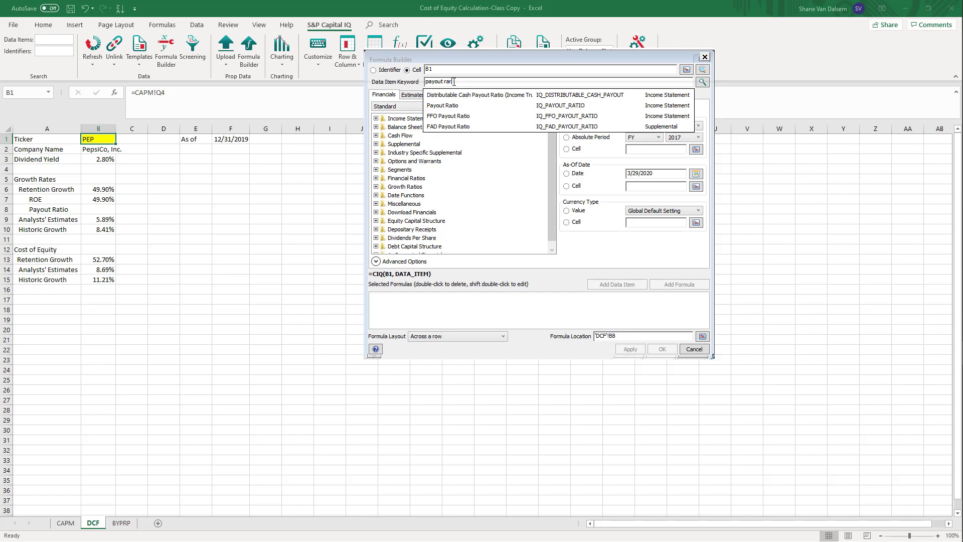
type("u")
key("BackSpace")
left_click(570, 106)
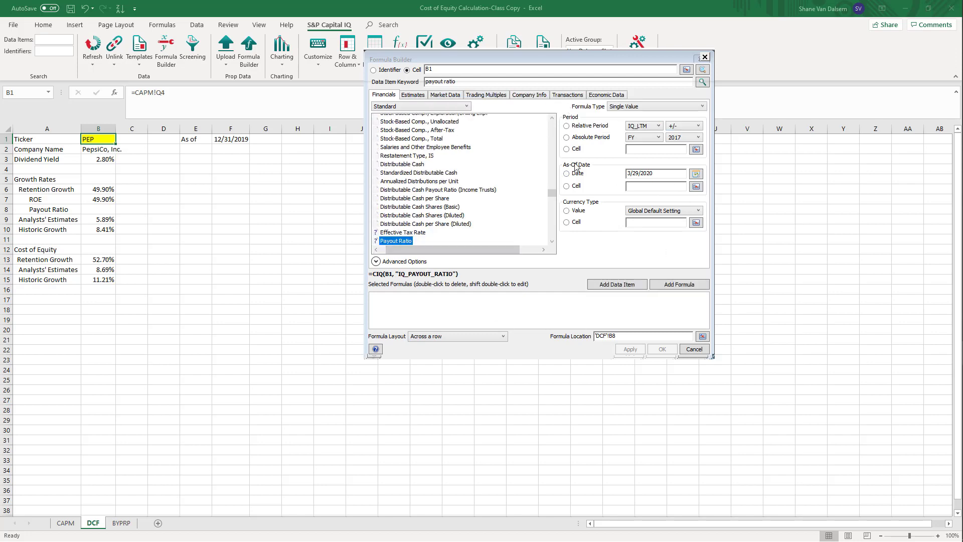
Step: Link the payout ratio formula's period to the As of date in F1, insert it into B8 and close the Formula Builder
left_click(566, 149)
left_click(220, 140)
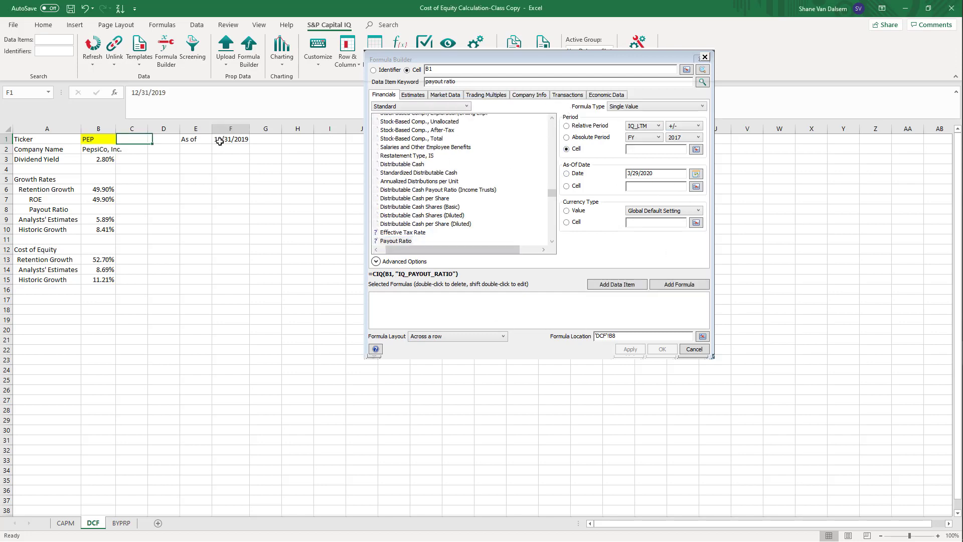
left_click(675, 286)
left_click(636, 353)
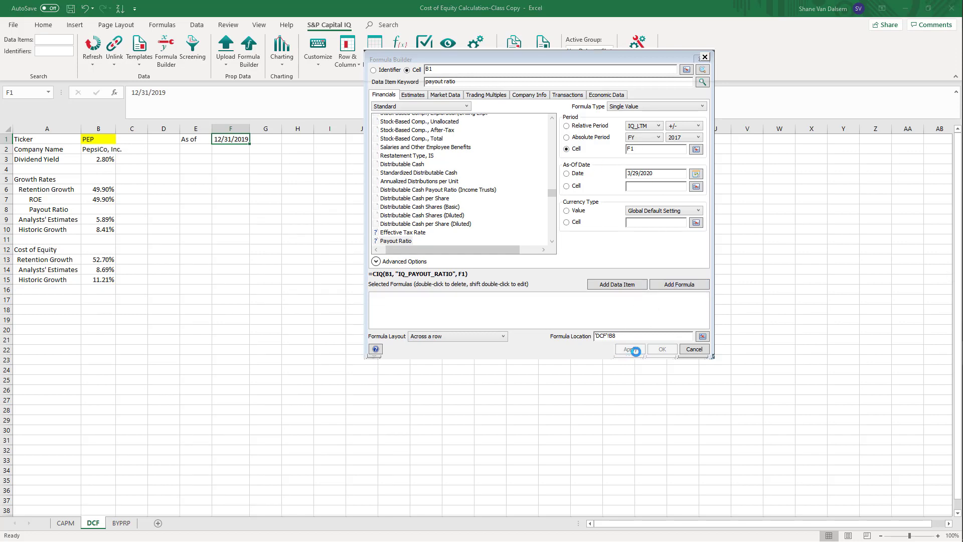
left_click(704, 57)
Step: Replace the F1 period argument in B8's payout ratio formula with CONCATENATE("FY",YEAR(F1)) and enter the formula
left_click(102, 211)
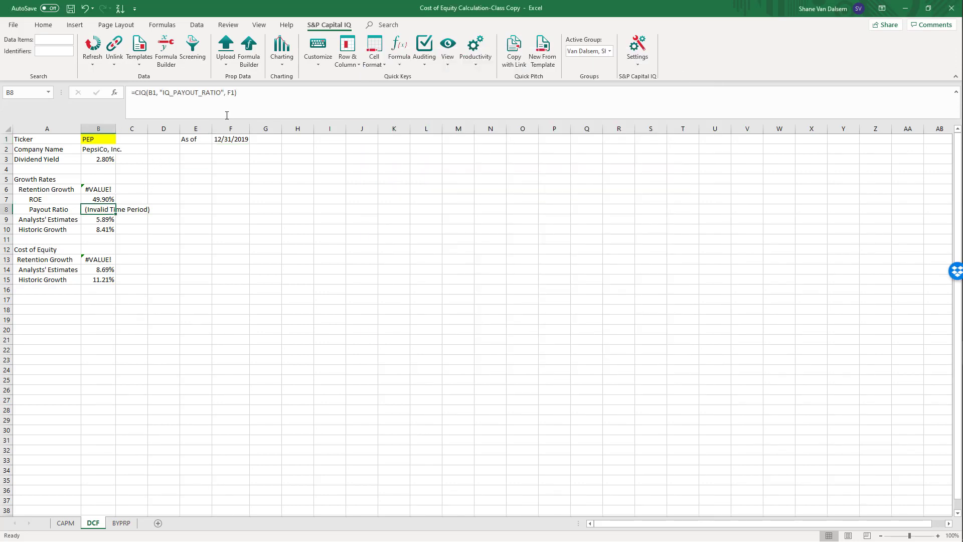
left_click(232, 94)
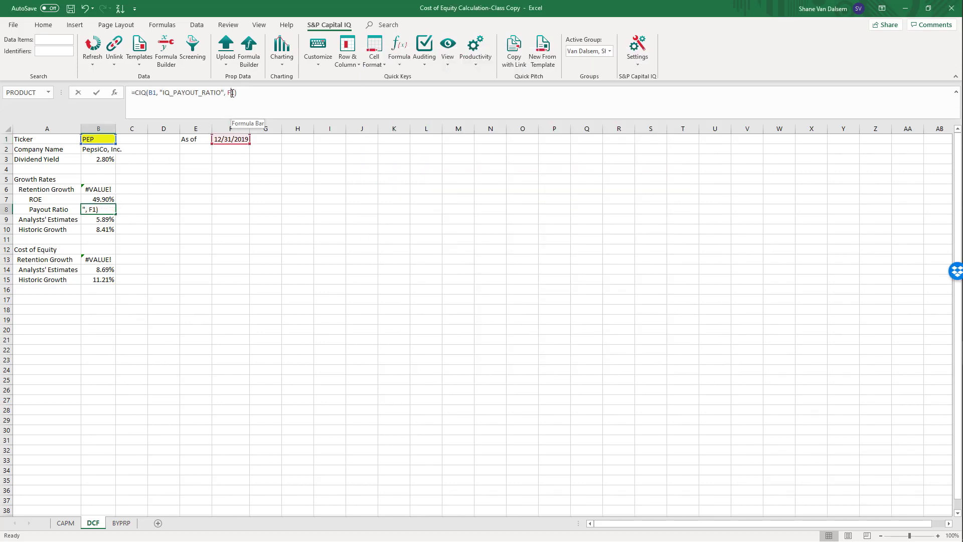
double_click(231, 93)
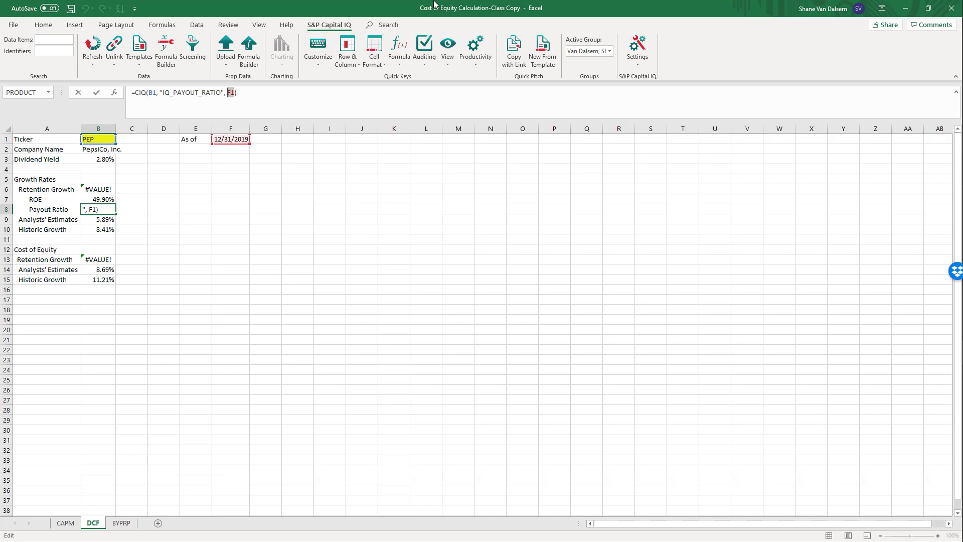
type("cancatena")
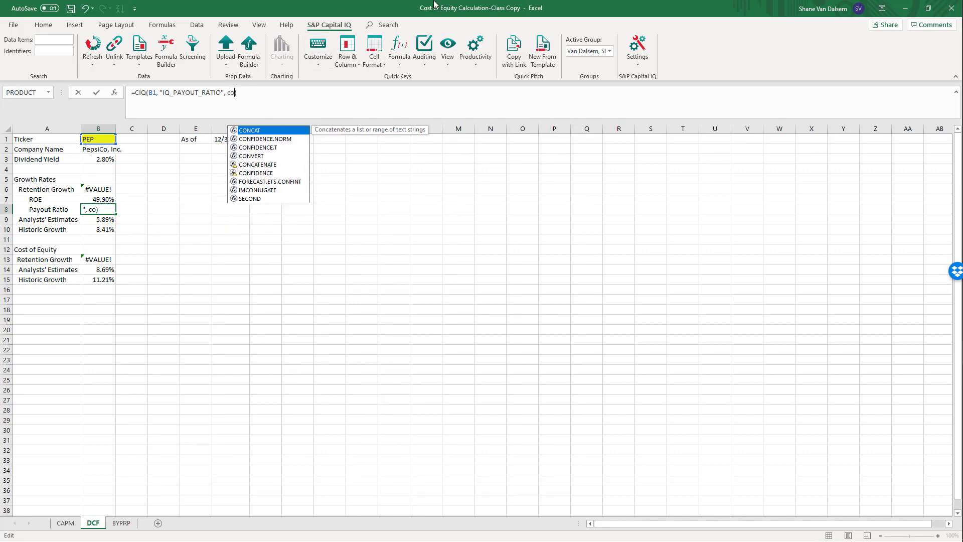
type("t")
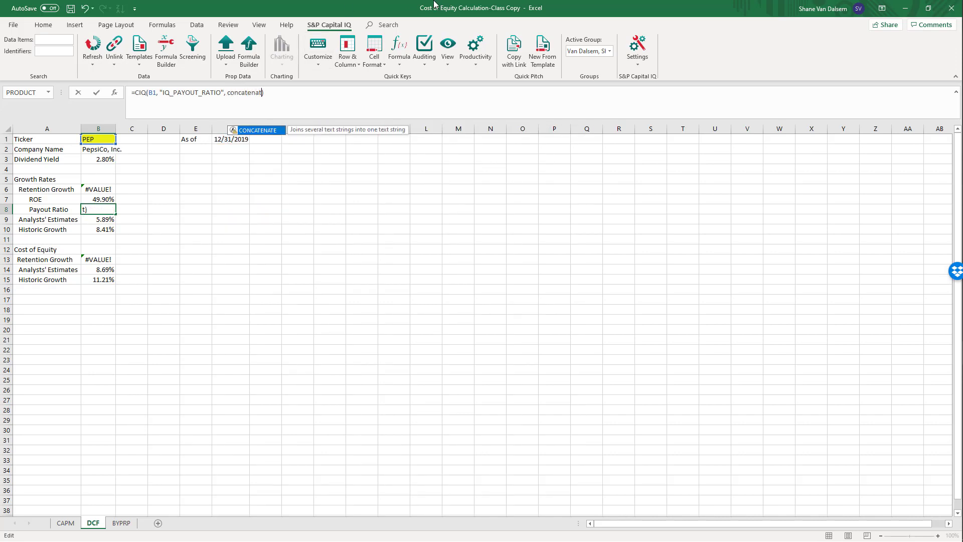
type("e(")
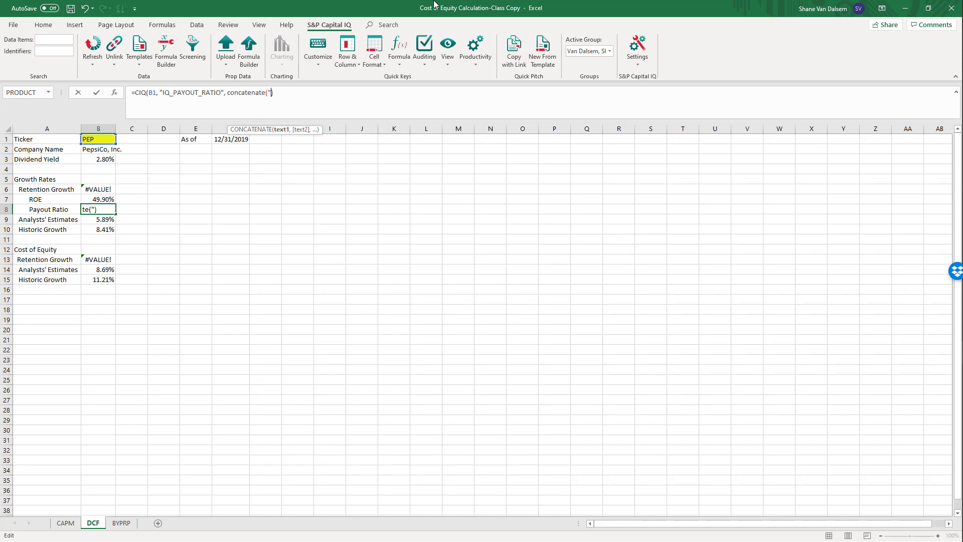
type("\"FY\",year(")
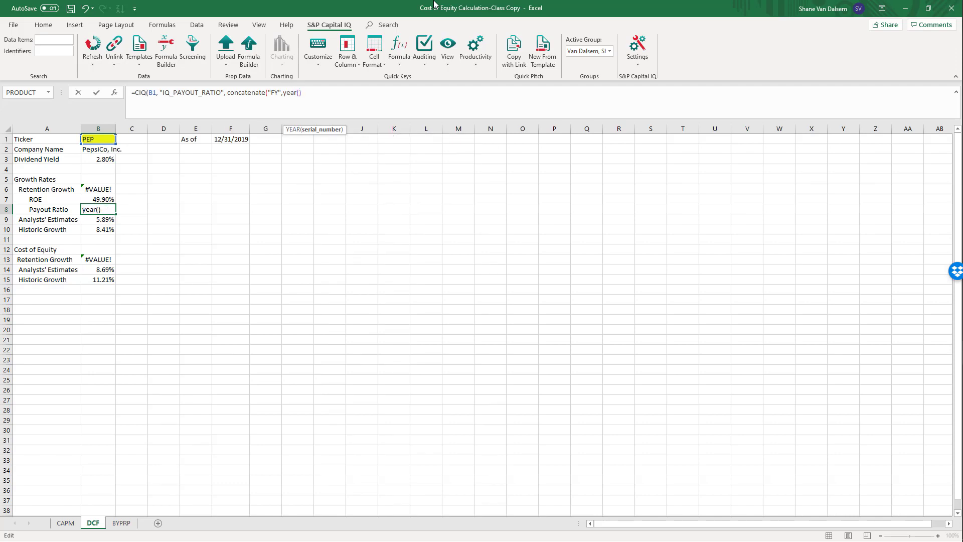
left_click(231, 139)
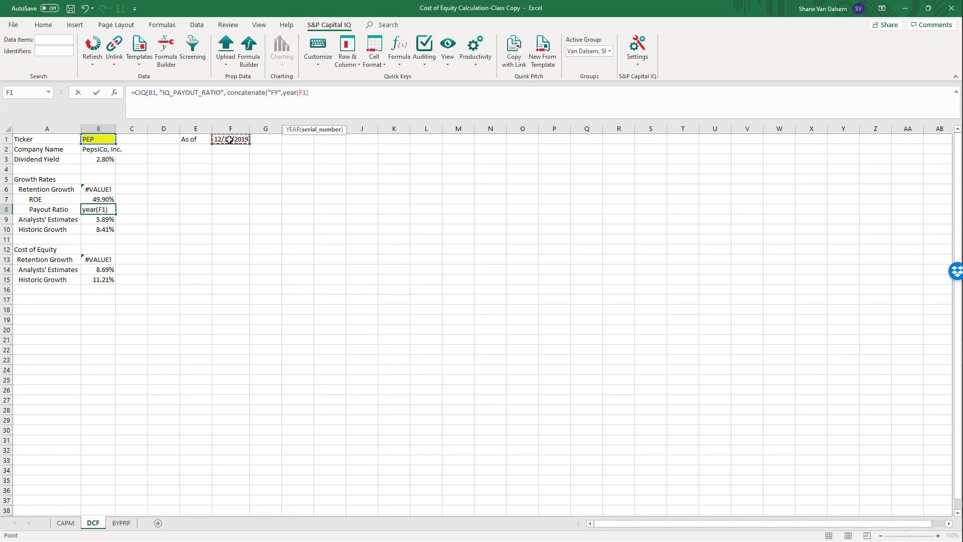
type("))")
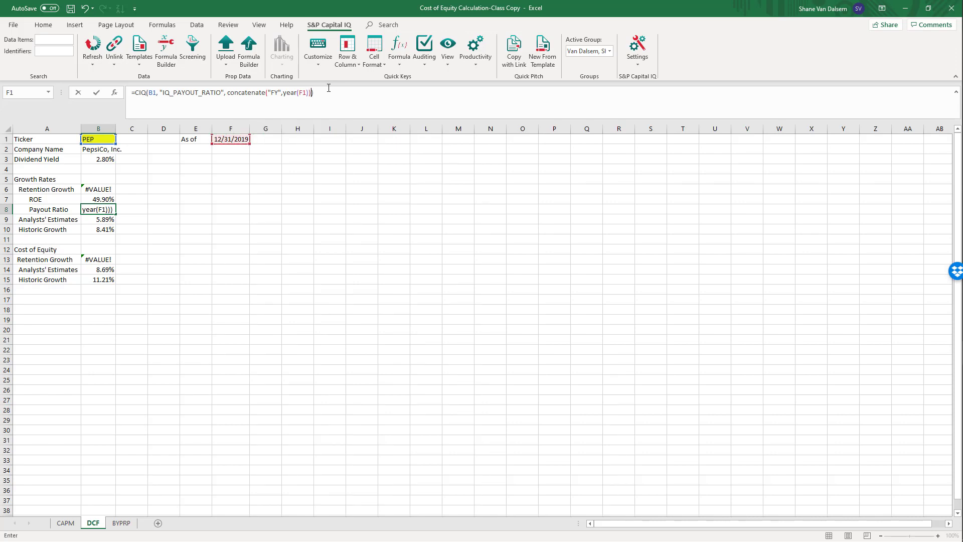
key("ctrl+Return")
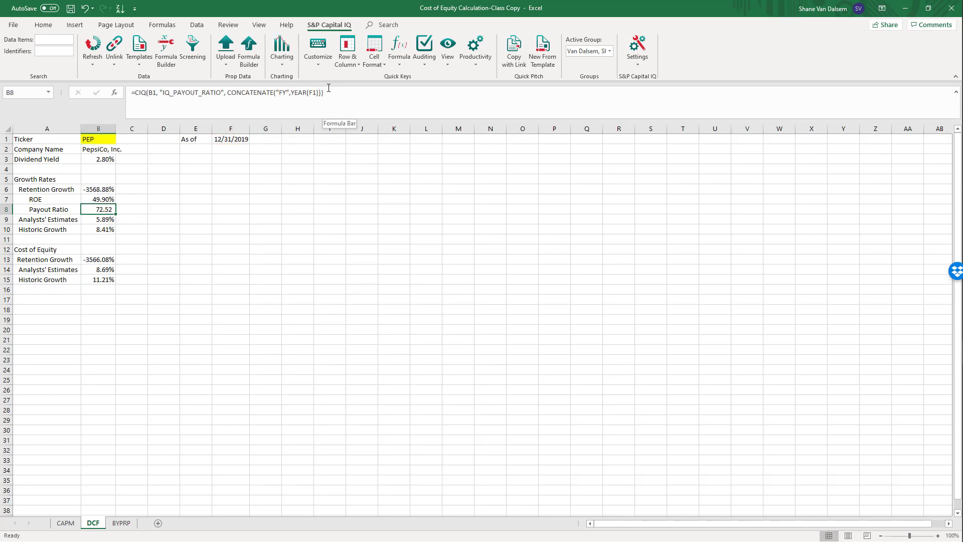
Step: Divide the payout ratio formula in B8 by 100 and select B6 to review the Retention Growth formula
left_click(321, 104)
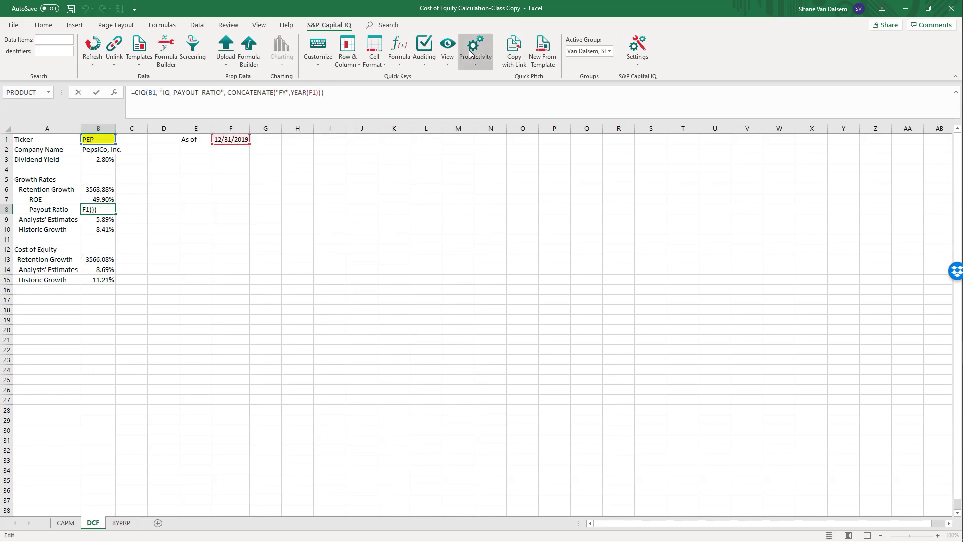
type("/100")
key("Return")
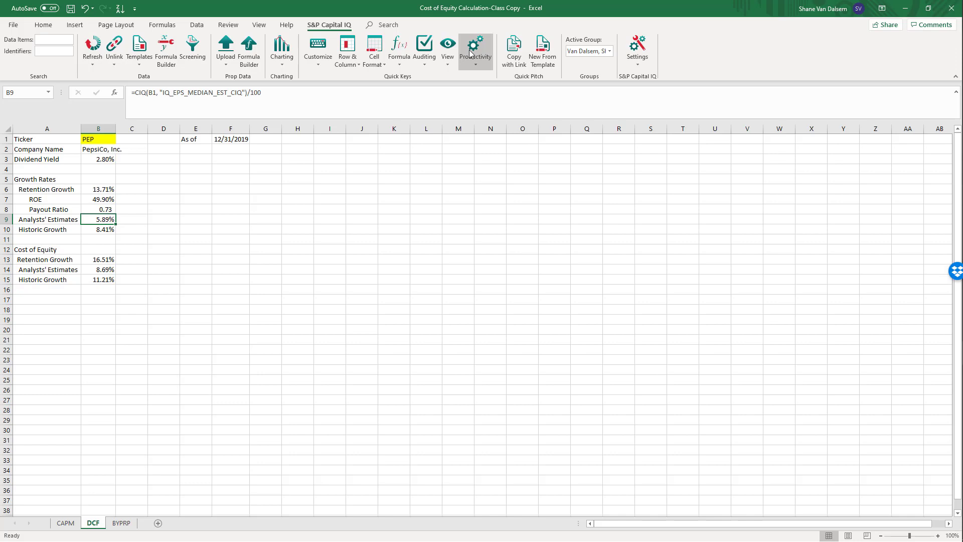
left_click(105, 190)
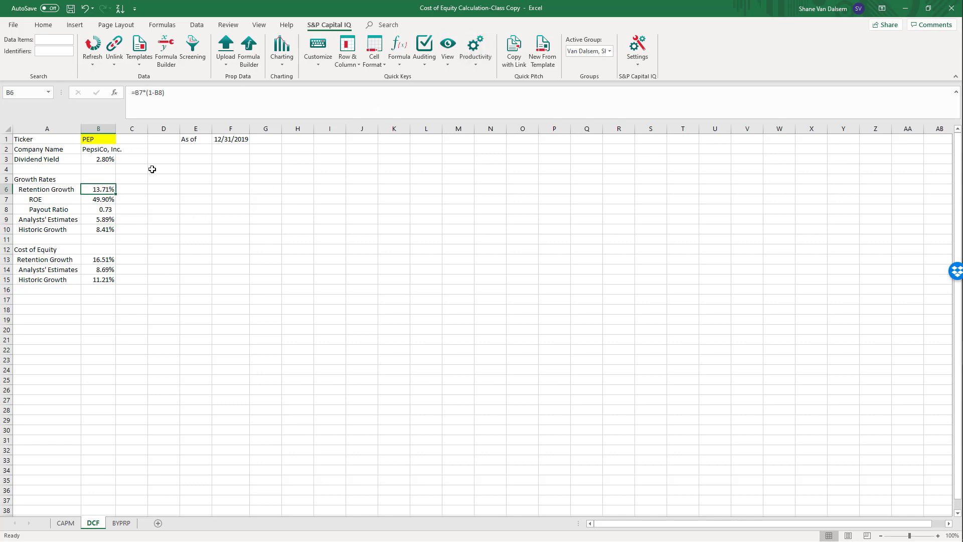
Step: Re-enter the Retention Growth formula in B6 as =B7*(1-B8), multiplying ROE by one minus the payout ratio
key("F2")
key("BackSpace")
key("BackSpace")
key("BackSpace")
key("BackSpace")
key("BackSpace")
key("BackSpace")
key("BackSpace")
key("BackSpace")
key("BackSpace")
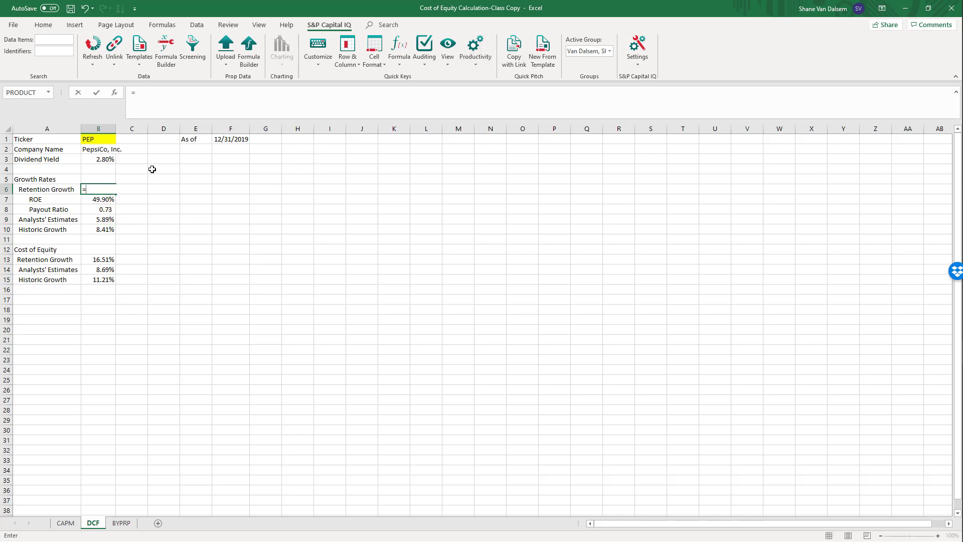
key("Down")
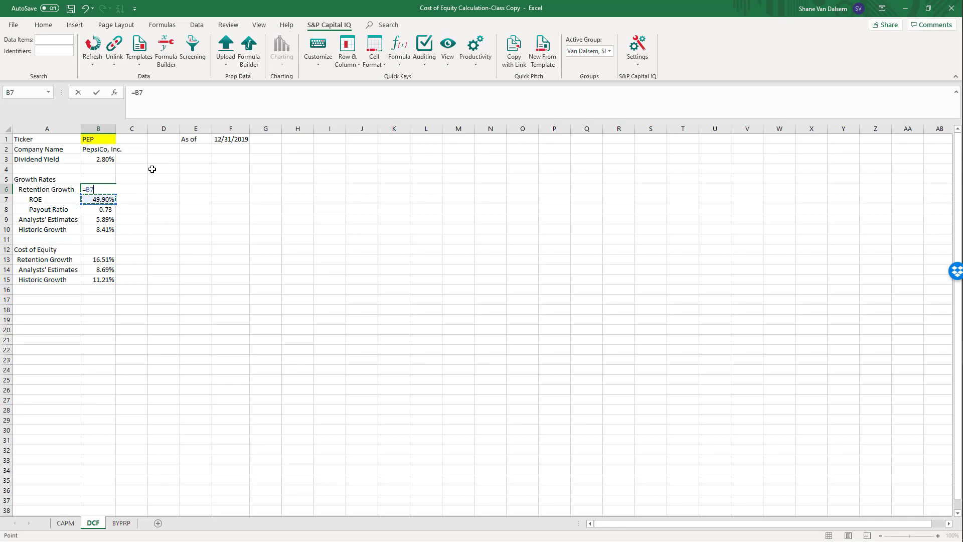
type("*(1-")
key("Down")
key("Down")
type(")")
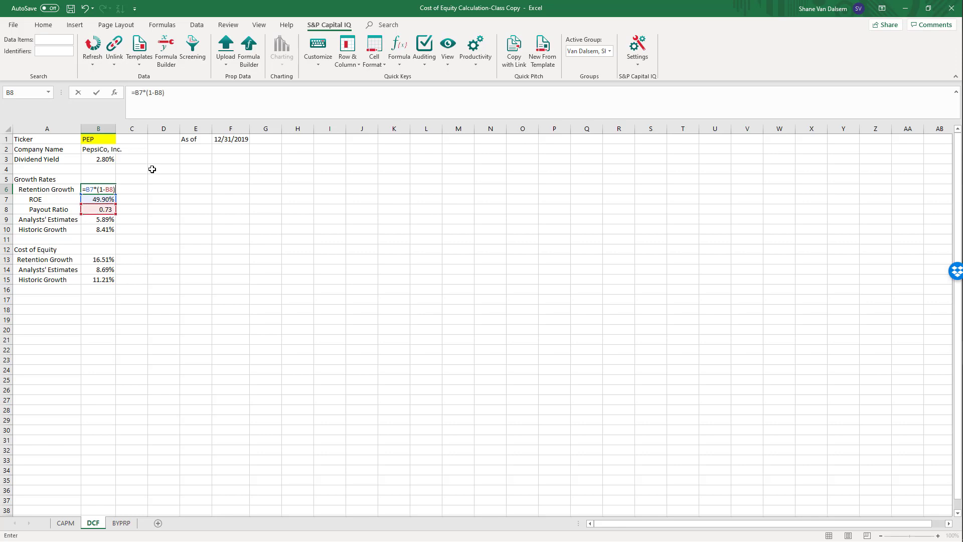
key("ctrl+Return")
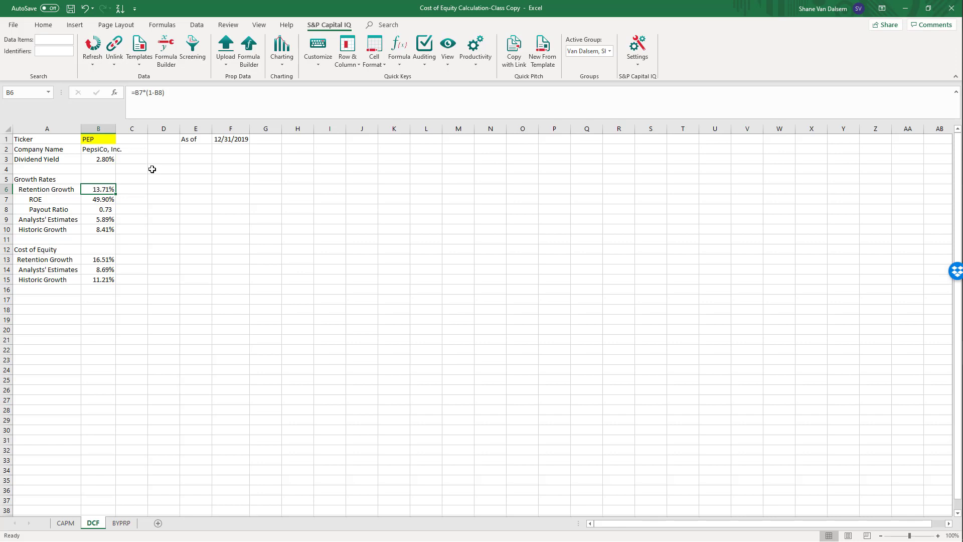
Step: Clear the existing formula from the Analysts' Estimates growth cell B9 and leave edit mode
left_click(107, 219)
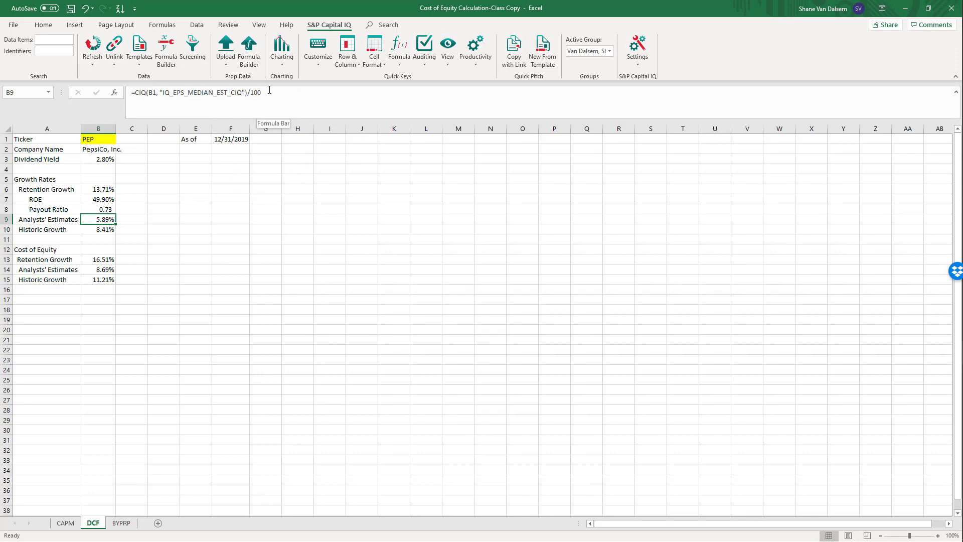
left_click_drag(271, 95, 130, 94)
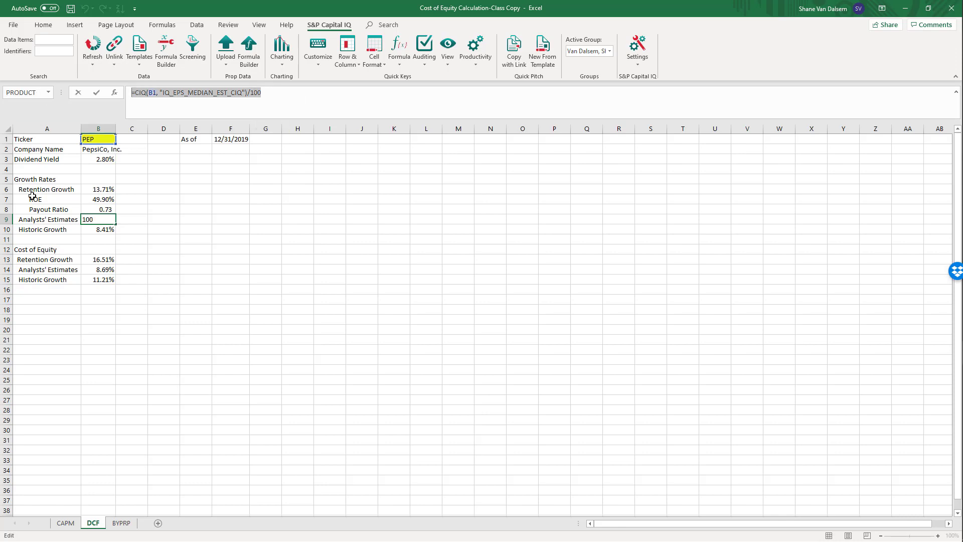
key("Delete")
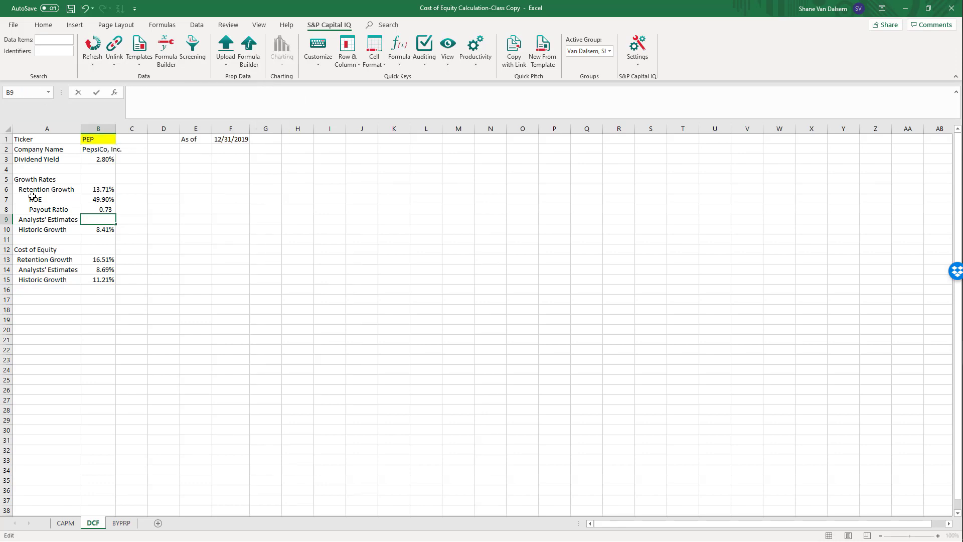
left_click(166, 62)
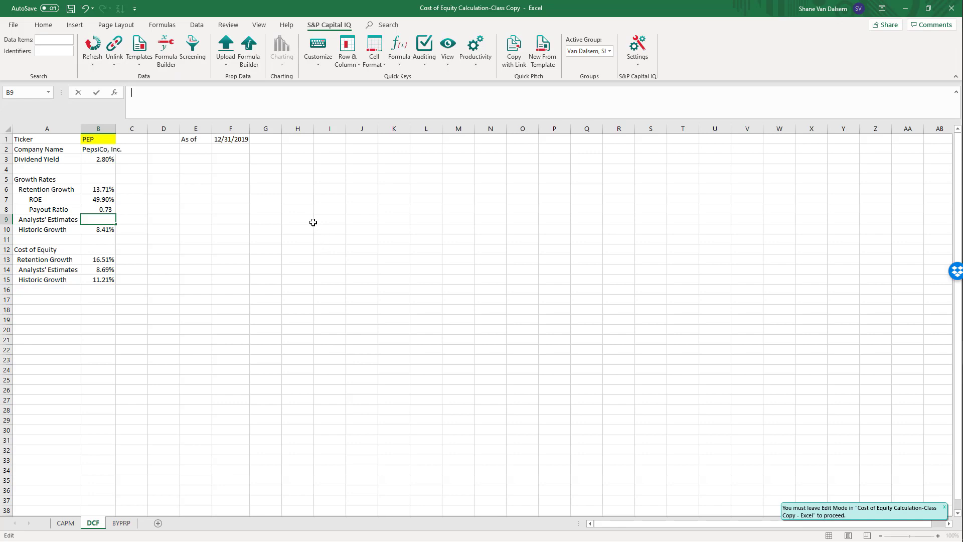
left_click_drag(542, 297, 527, 289)
left_click_drag(189, 249, 190, 240)
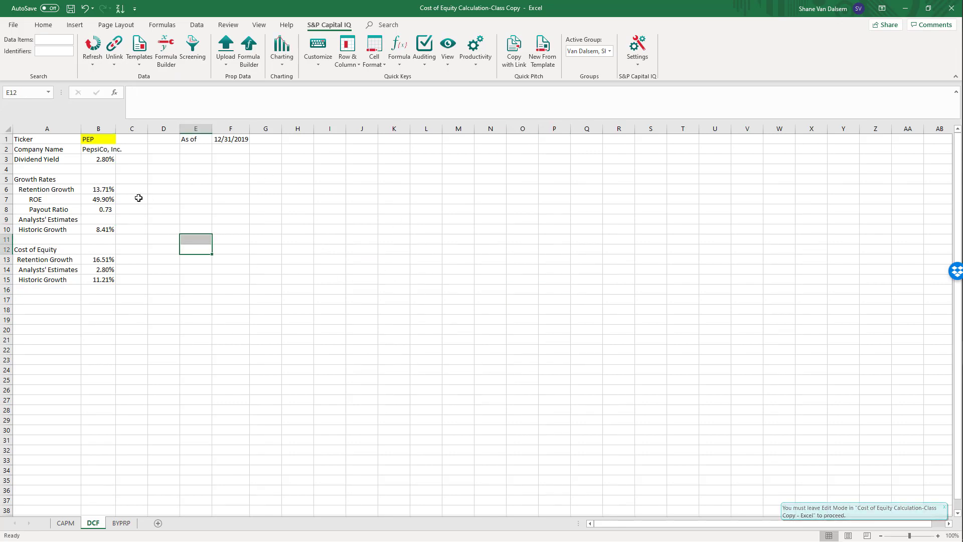
Step: Insert the CIQ estimate LT EPS Growth Rate Median into B9 with the Formula Builder, using cell B1 as identifier
left_click(109, 217)
left_click(166, 59)
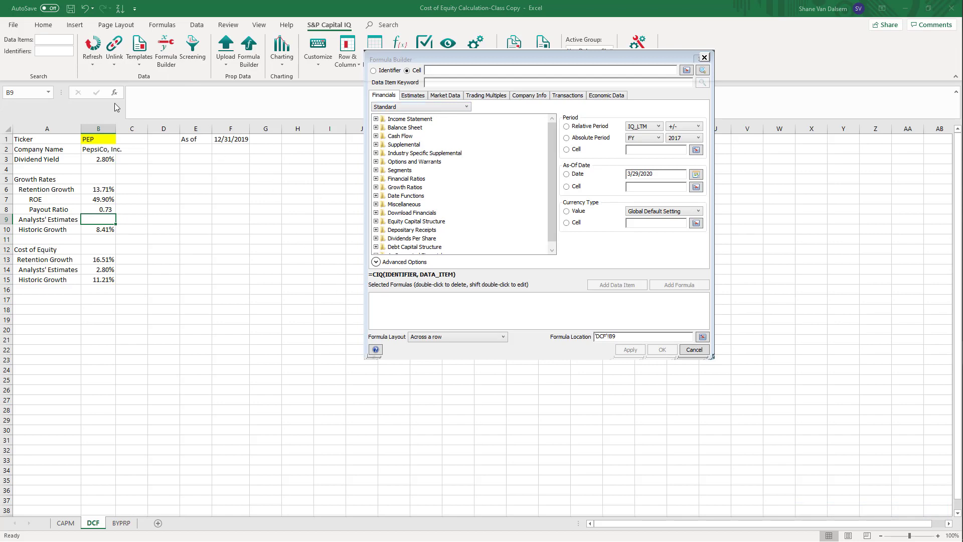
left_click(92, 135)
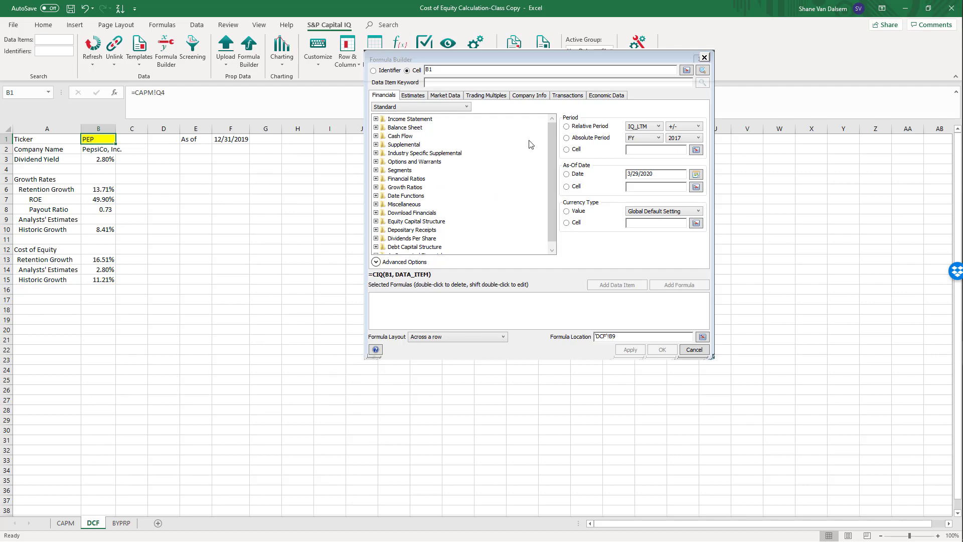
left_click(412, 96)
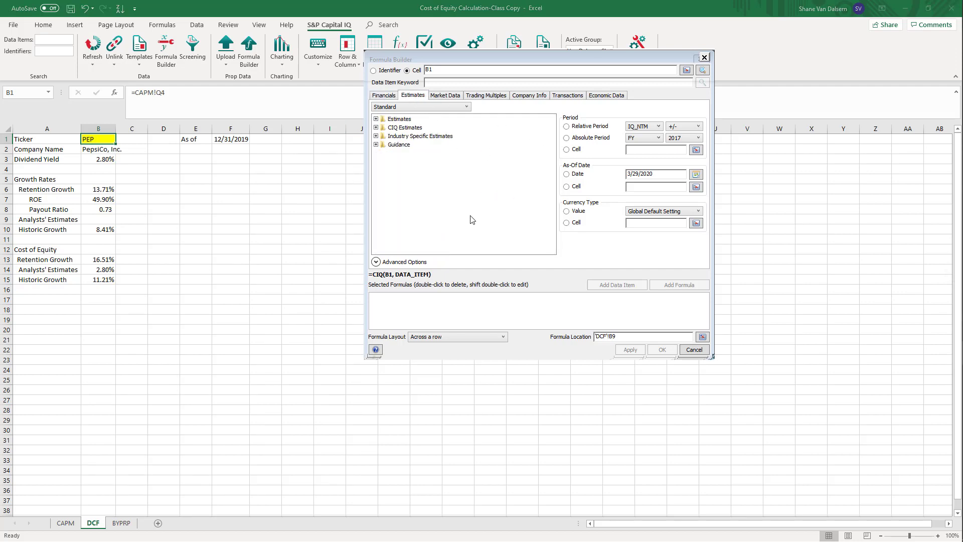
double_click(399, 127)
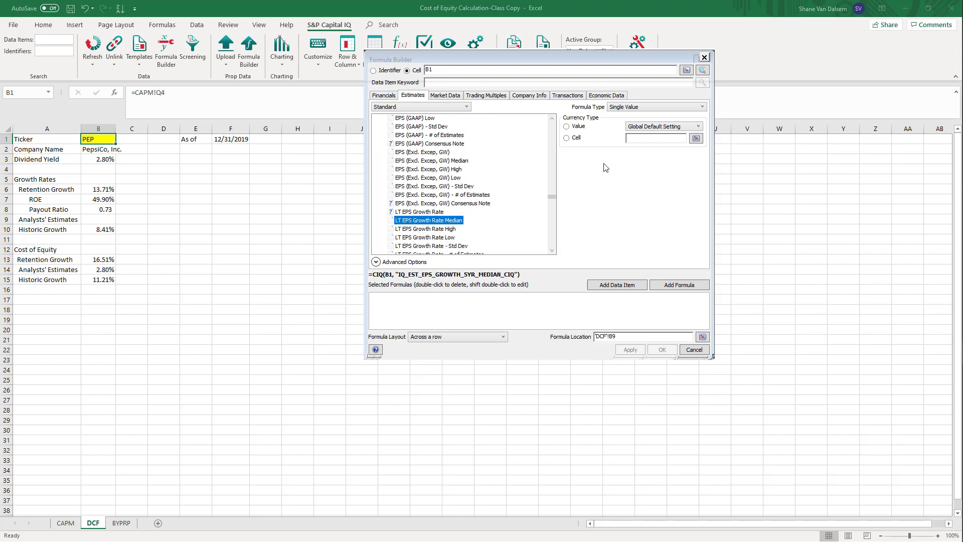
left_click(680, 289)
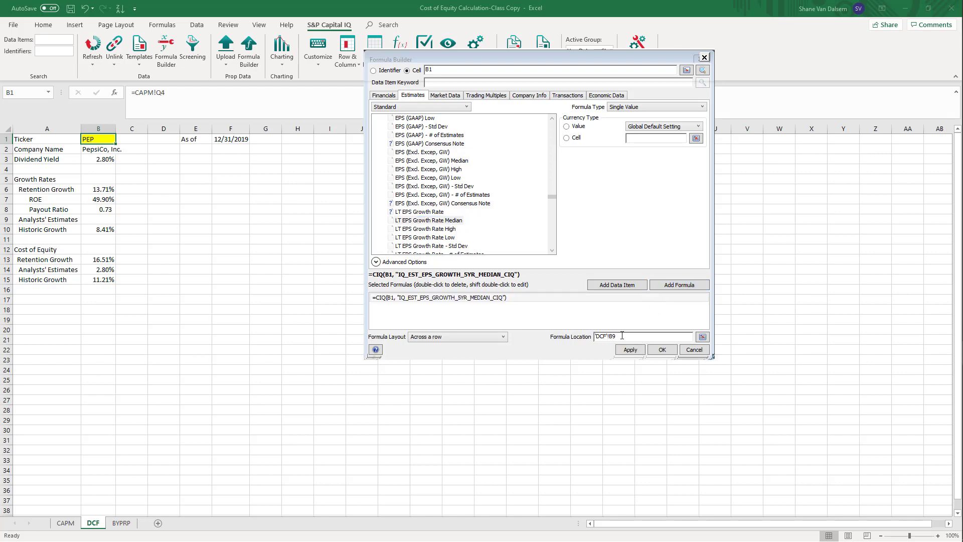
left_click(630, 350)
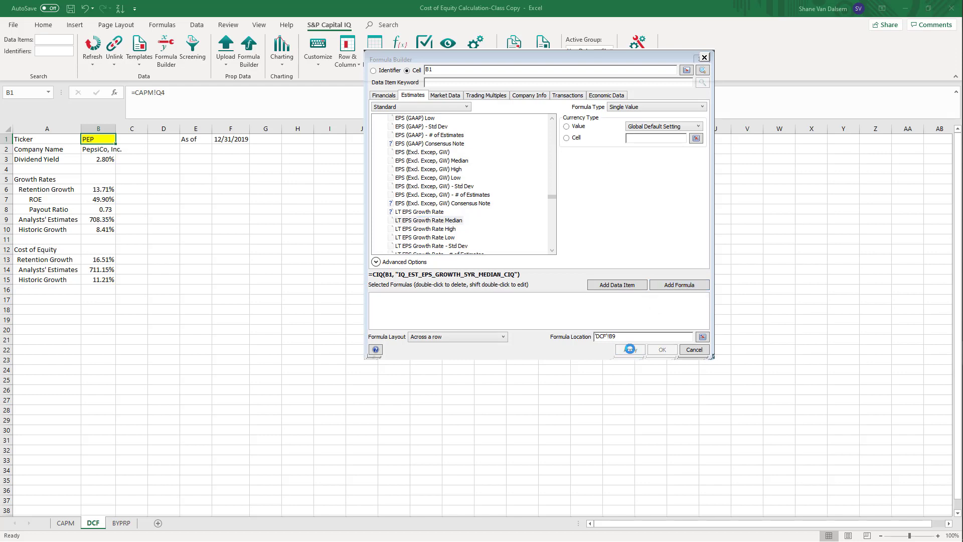
left_click(696, 350)
left_click(159, 248)
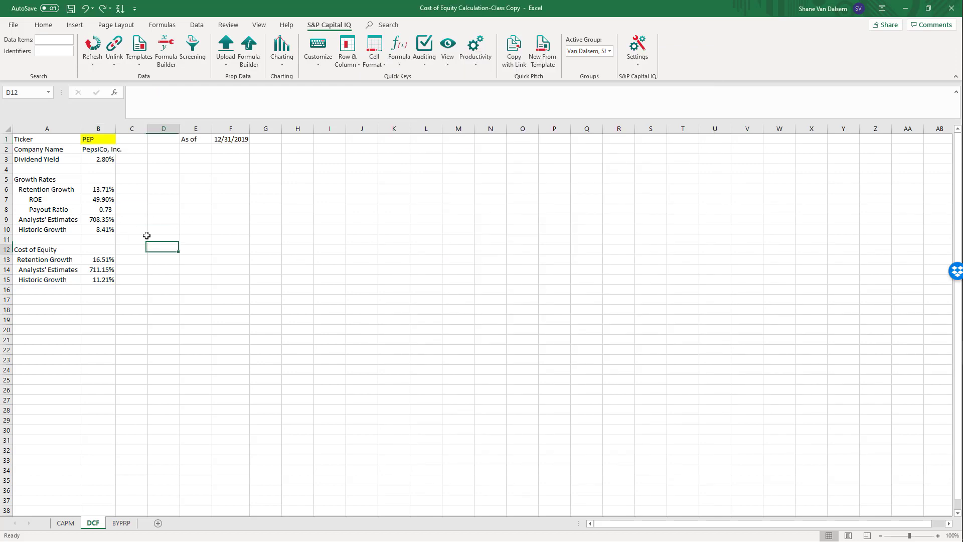
Step: Append /100 to the analysts' estimates formula in B9
left_click(108, 219)
left_click(327, 92)
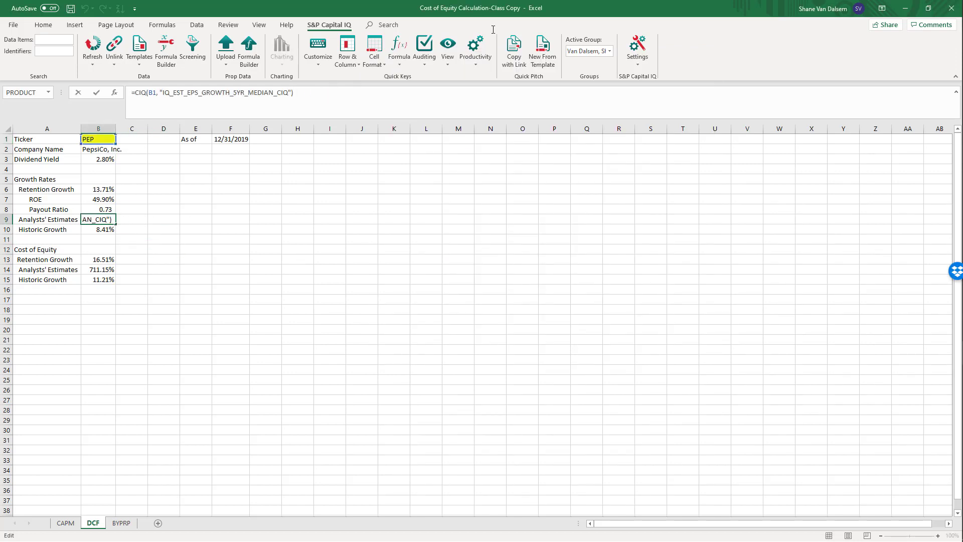
type("/100")
key("Return")
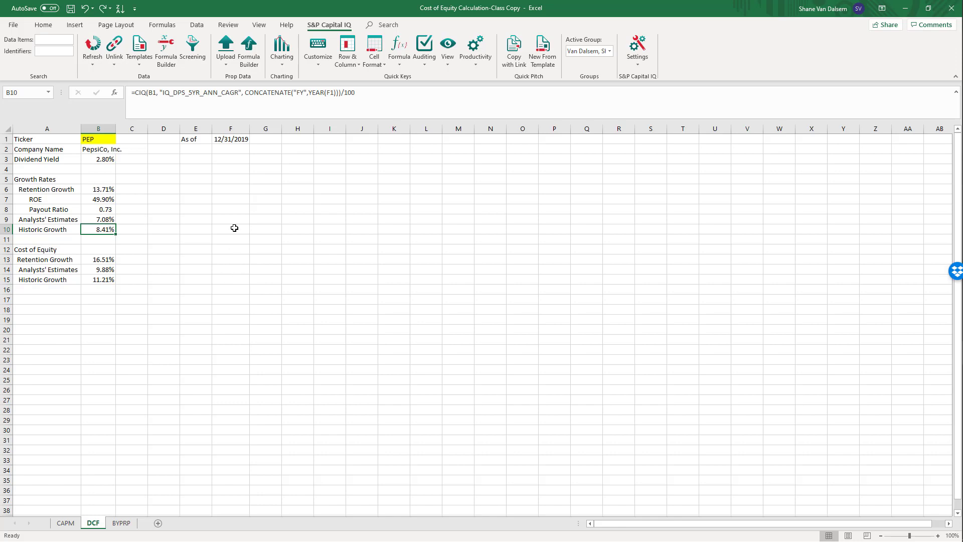
Step: Clear the Historic Growth cell B10 and start a Formula Builder formula for it with cell B1 as identifier
key("Delete")
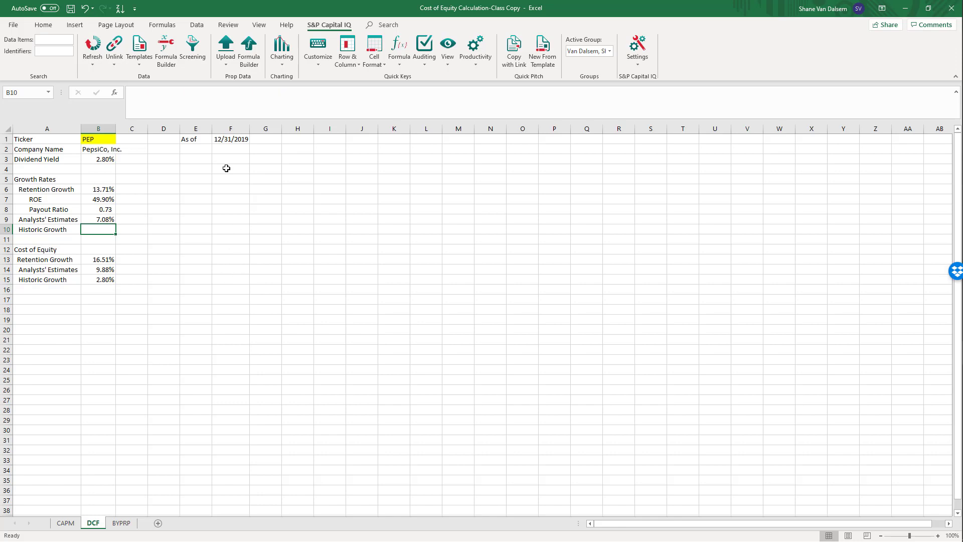
left_click(166, 50)
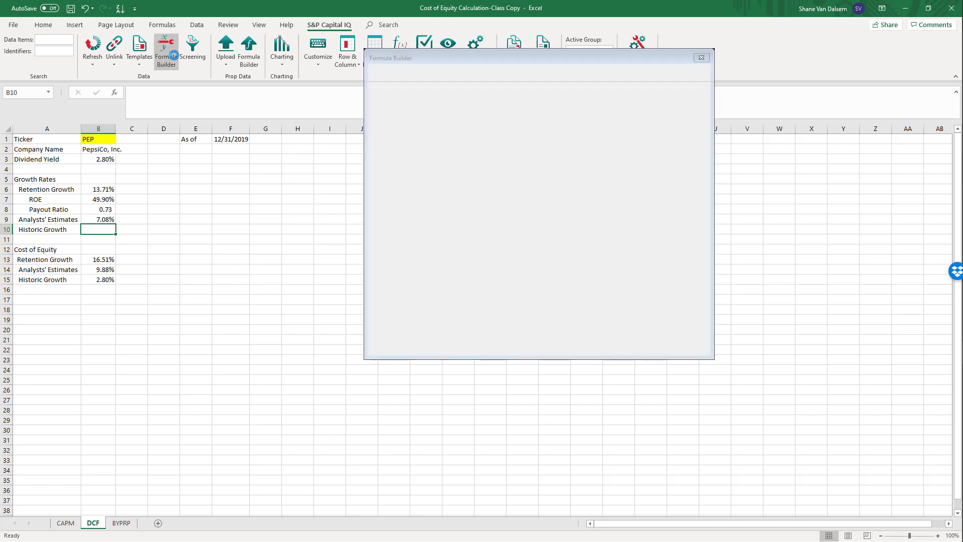
left_click(101, 140)
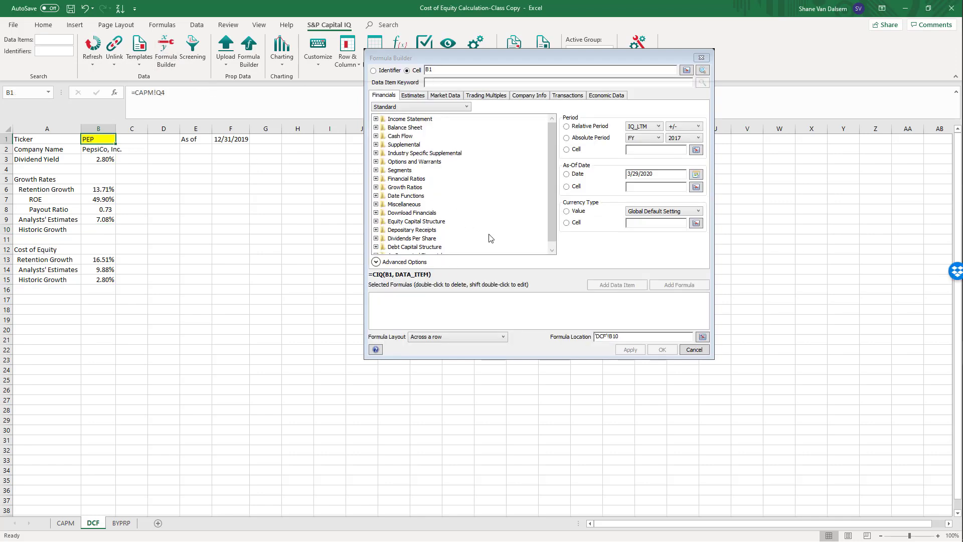
Step: Choose the data item Dividend per Share, 5 Yr CAGR % from the Growth Ratios in the financials
left_click(384, 98)
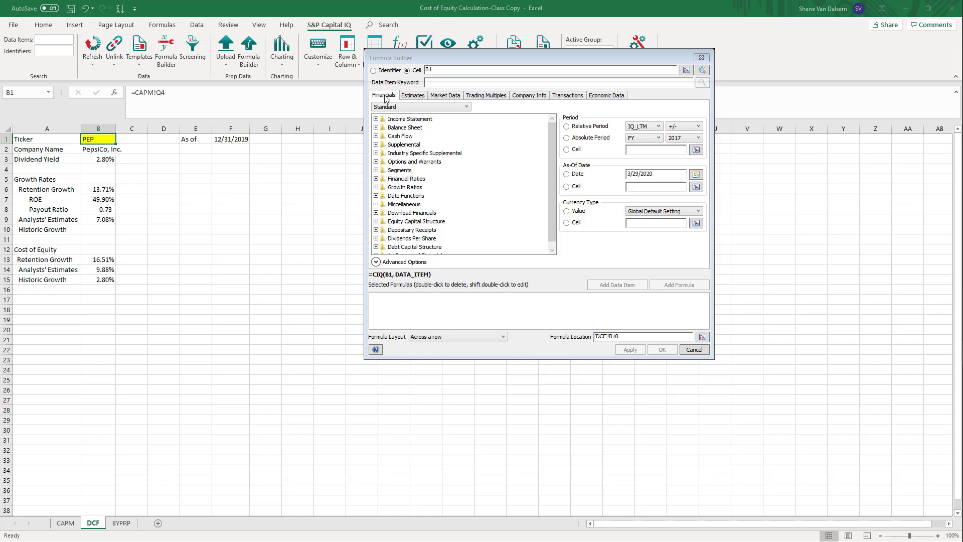
scroll(433, 215, "down", 1)
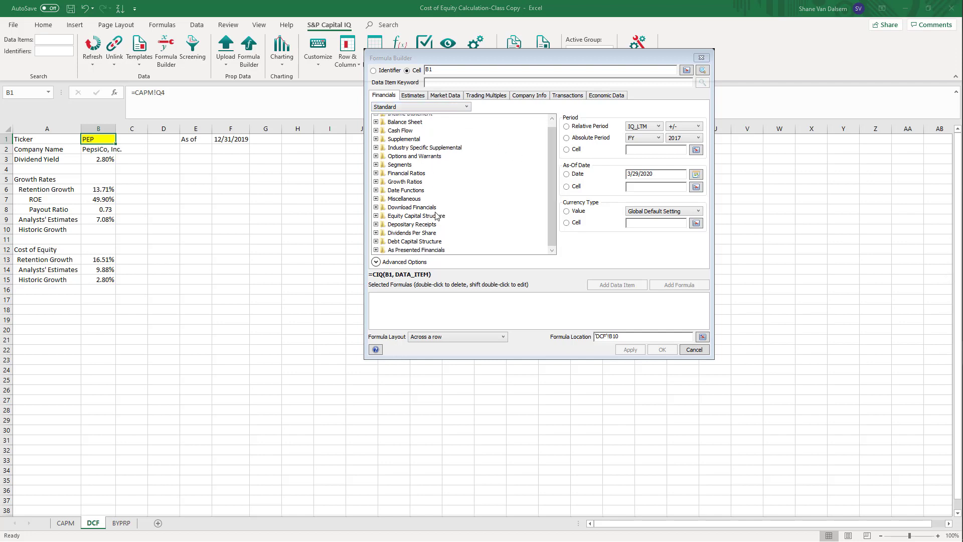
double_click(405, 182)
scroll(481, 206, "down", 1)
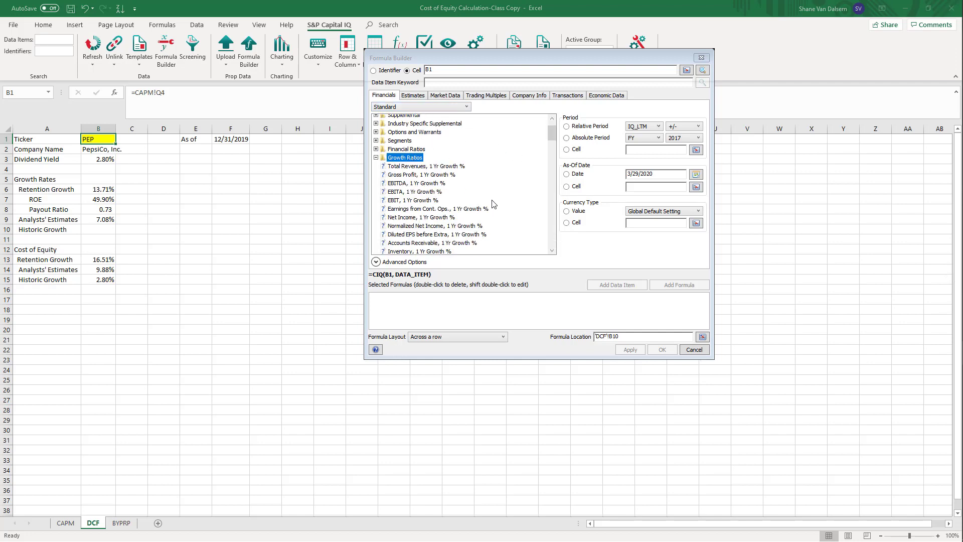
scroll(492, 203, "down", 10)
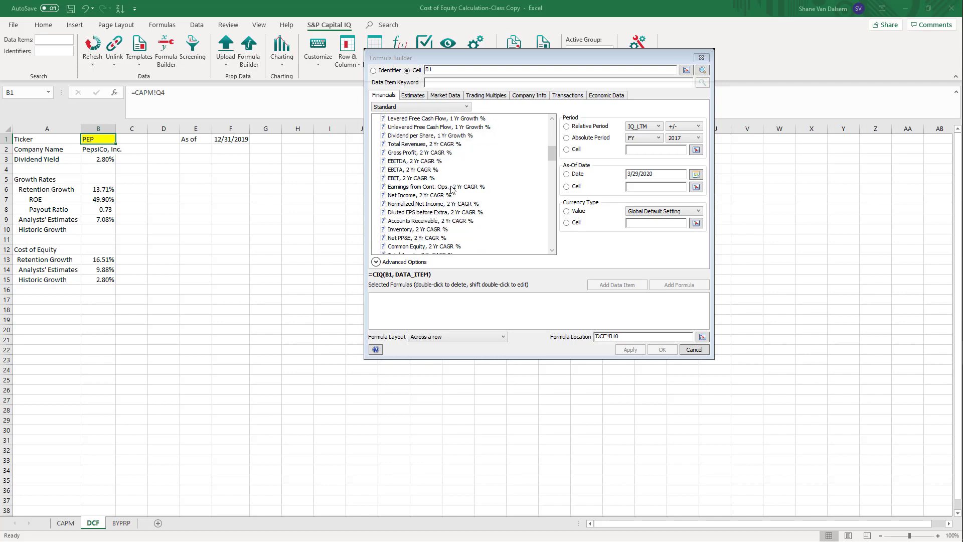
scroll(452, 185, "down", 5)
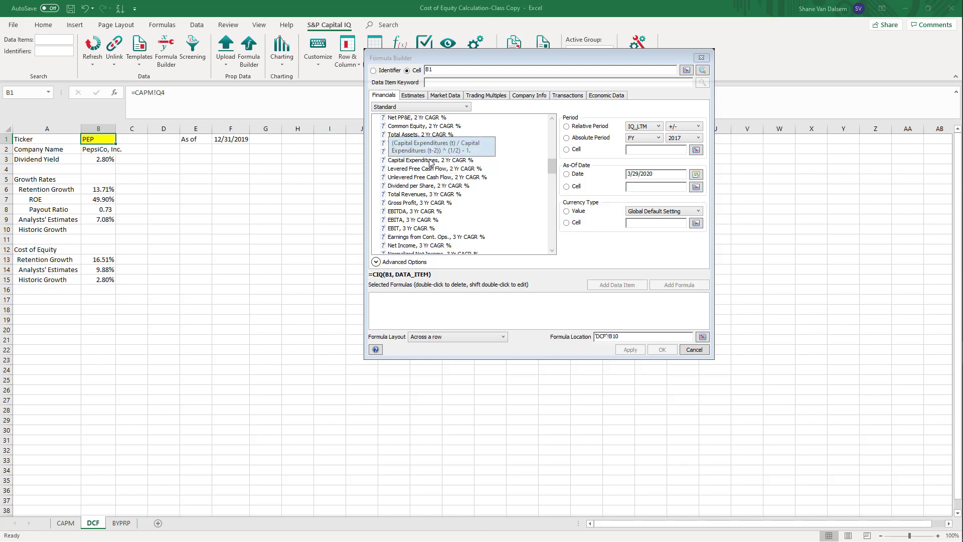
scroll(477, 180, "down", 10)
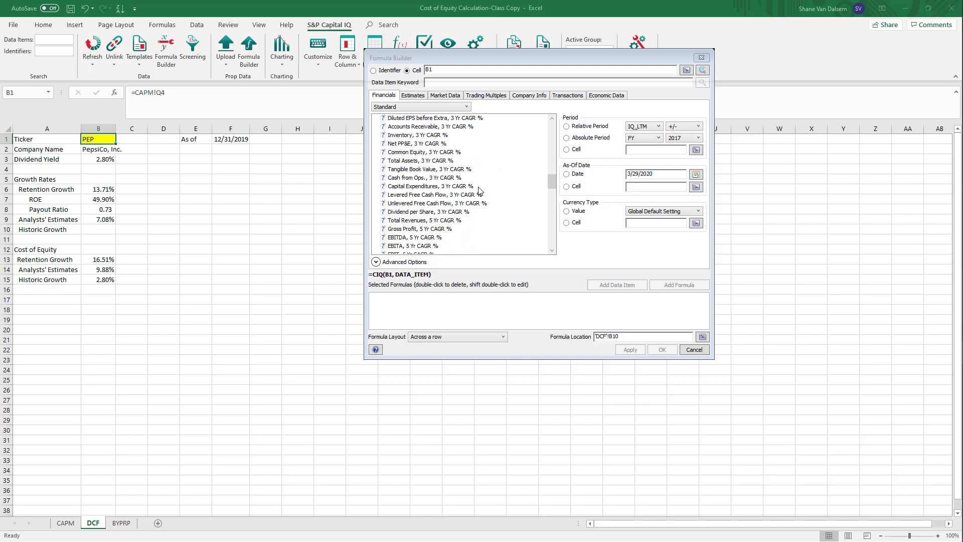
scroll(469, 189, "down", 1)
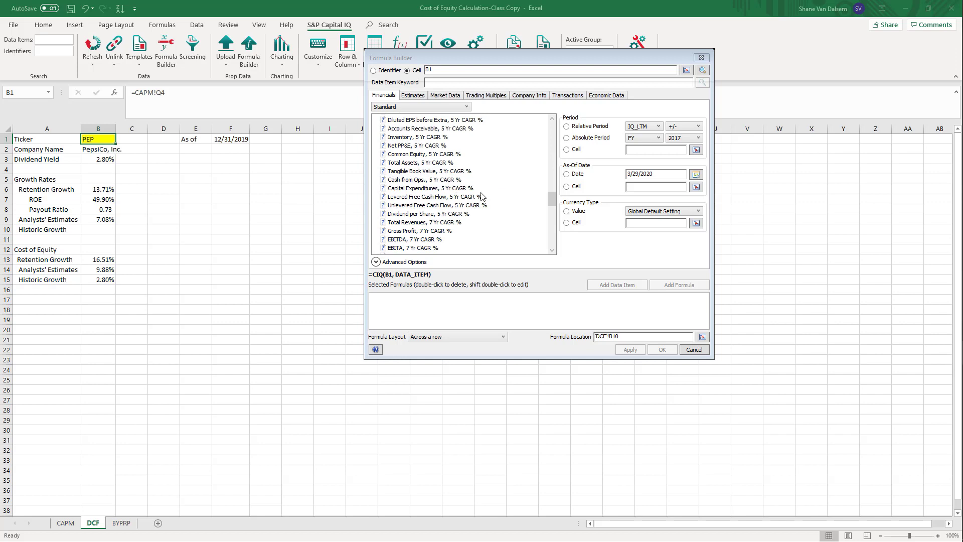
scroll(464, 180, "up", 3)
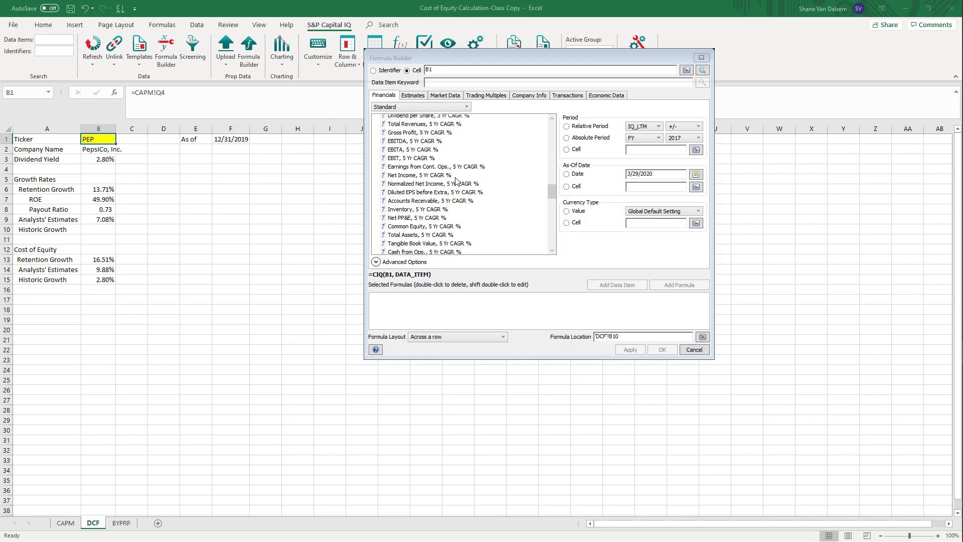
scroll(423, 213, "down", 1)
scroll(426, 218, "down", 2)
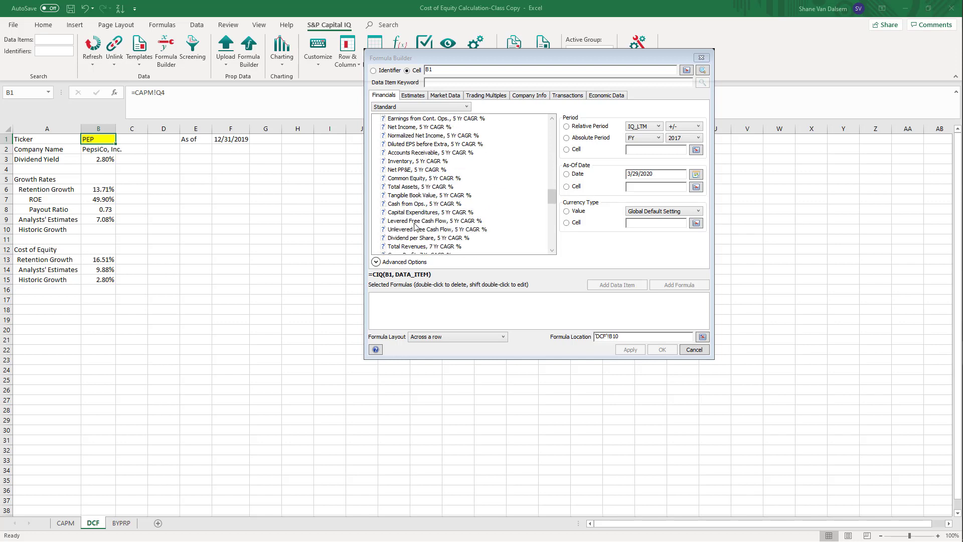
left_click(429, 215)
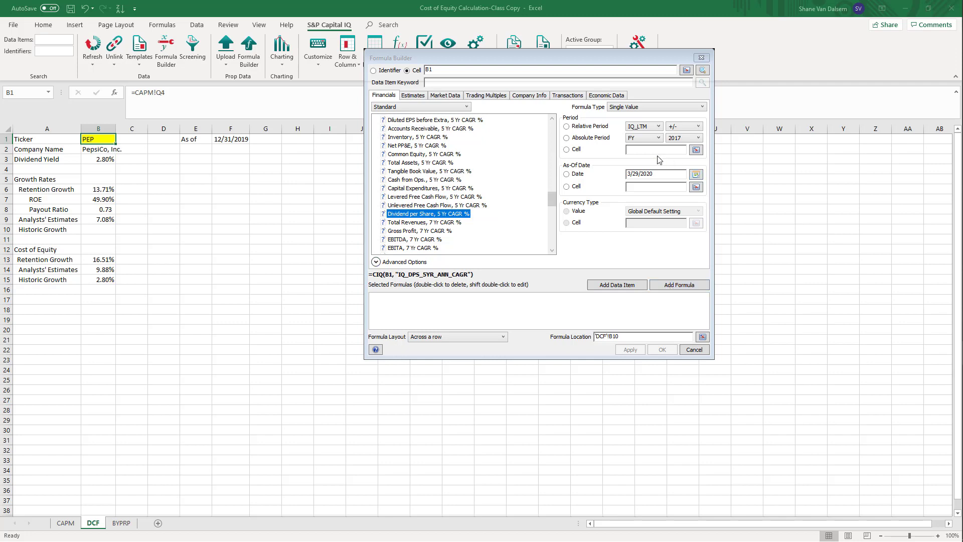
Step: Set the formula's period to cell F1, then add the formula and apply it to B10
left_click(567, 150)
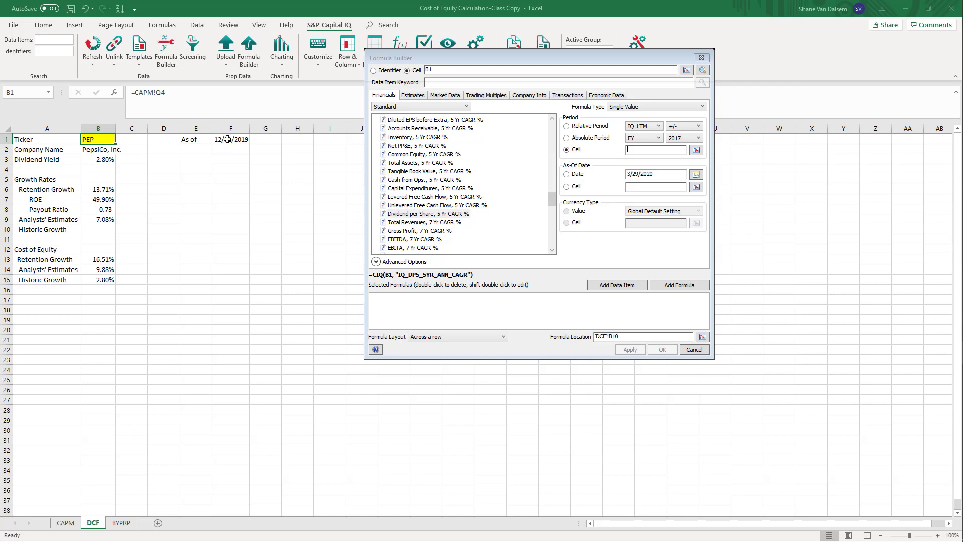
left_click(227, 139)
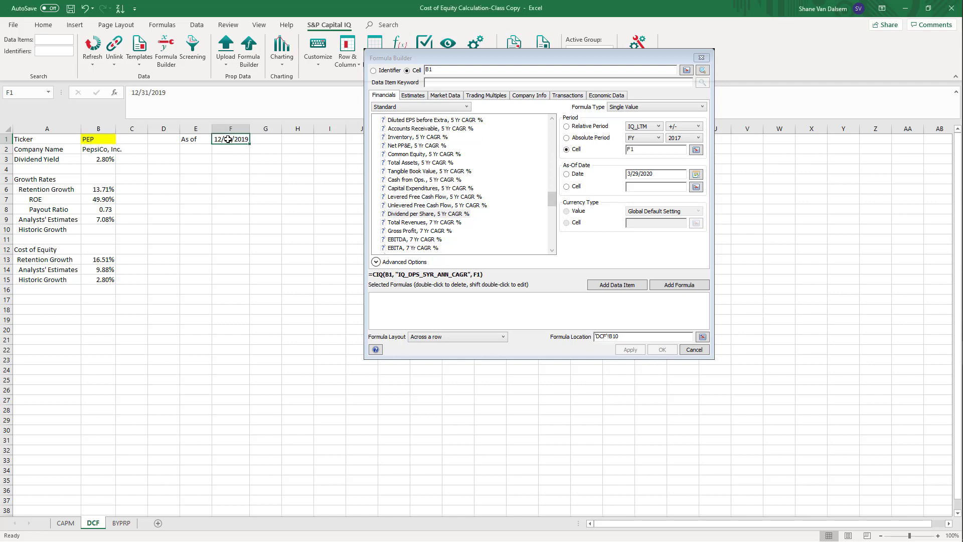
left_click(664, 285)
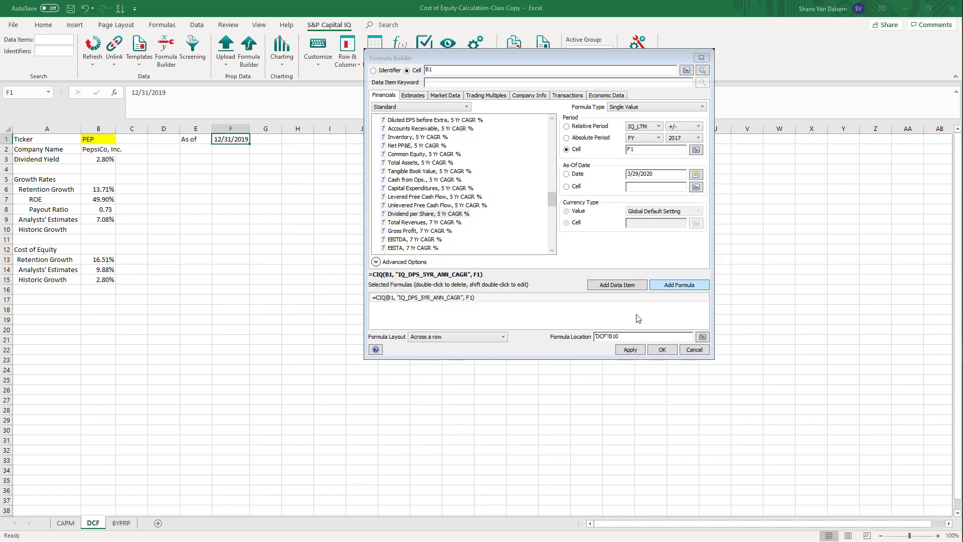
left_click(630, 350)
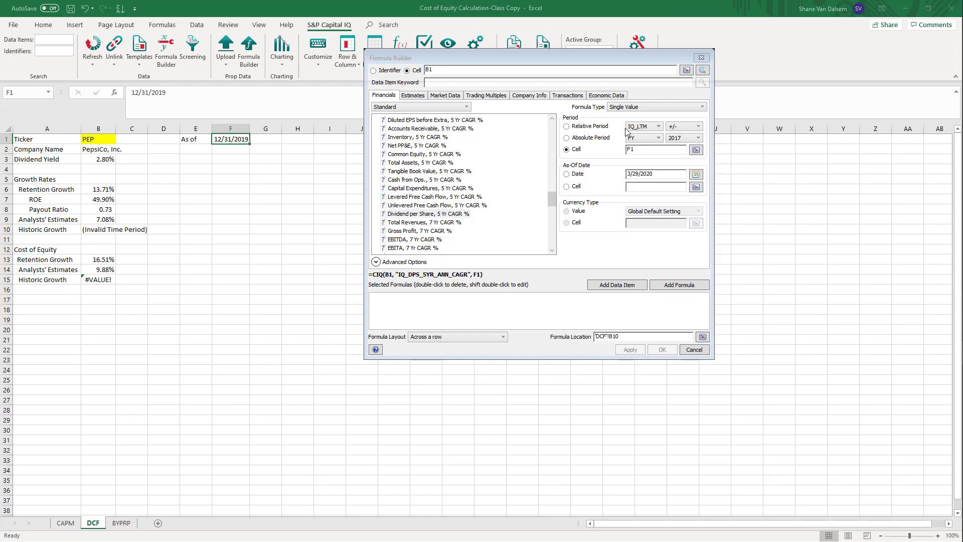
Step: Close the Formula Builder and replace the F1 period in B10's Historic Growth formula with CONCATENATE("FY",YEAR(F1))
left_click(701, 57)
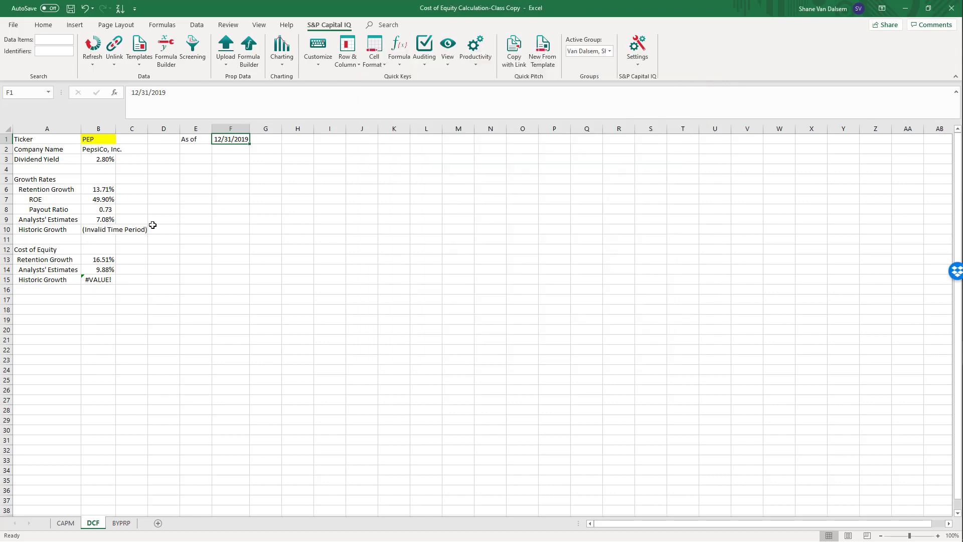
left_click(108, 229)
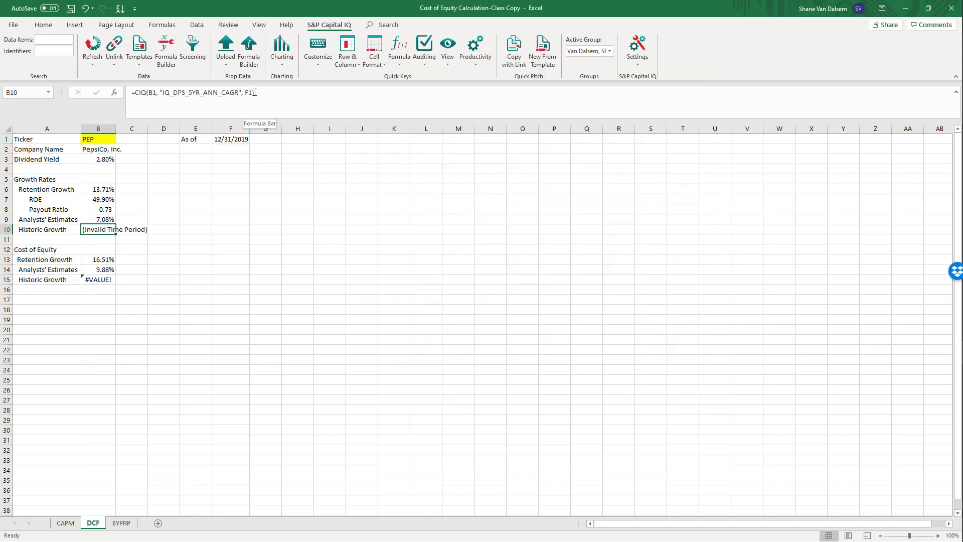
left_click_drag(252, 92, 242, 92)
left_click(249, 93)
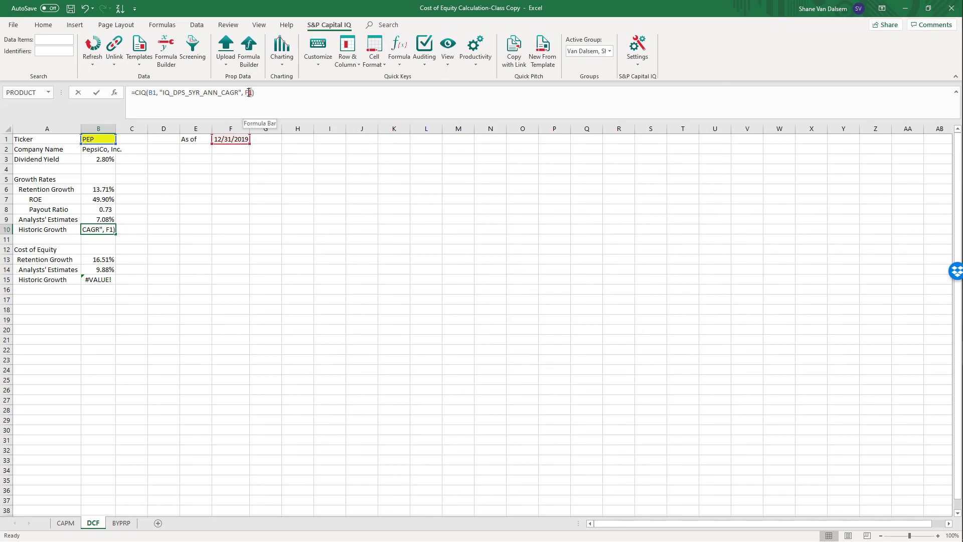
double_click(248, 92)
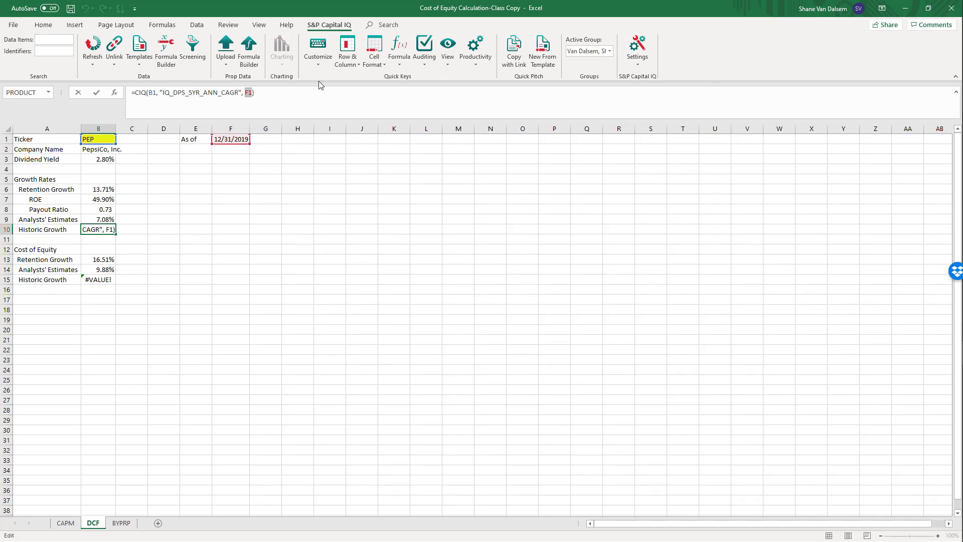
type("coonc")
key("BackSpace")
key("BackSpace")
key("BackSpace")
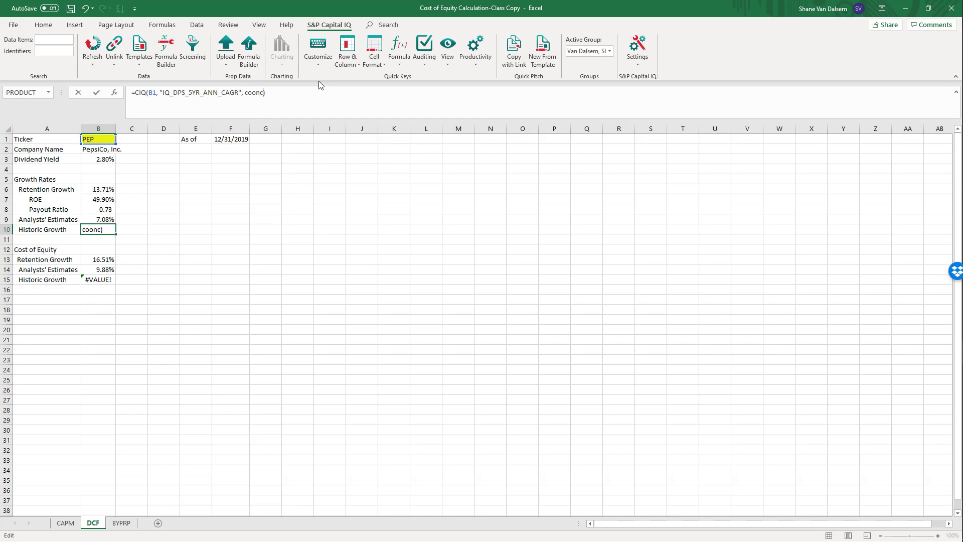
type("ncate")
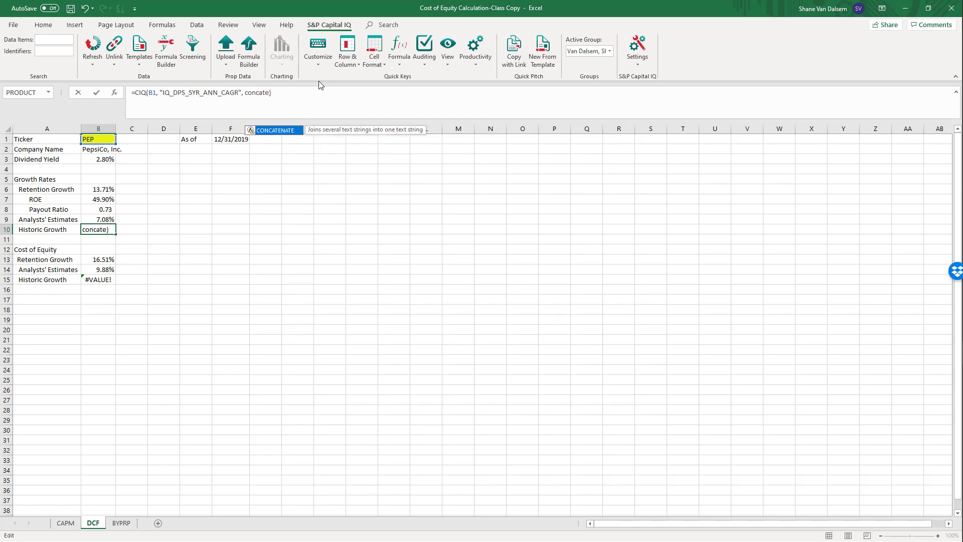
type("nate(\"FY")
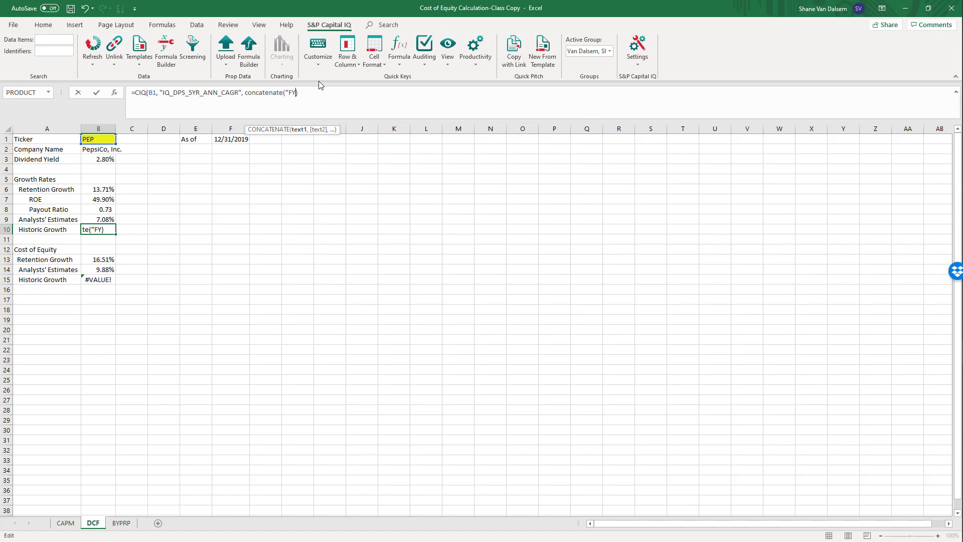
type("\",")
type("y")
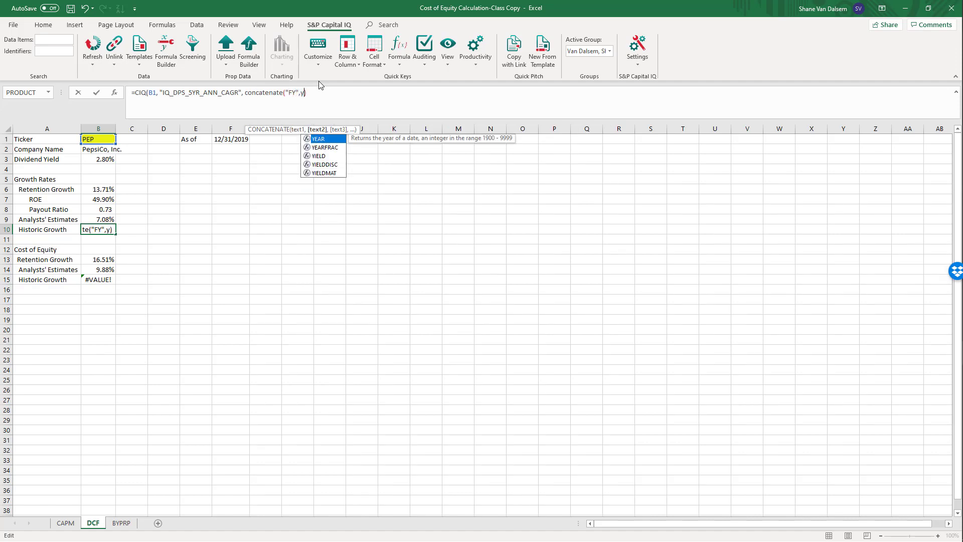
type("ear(")
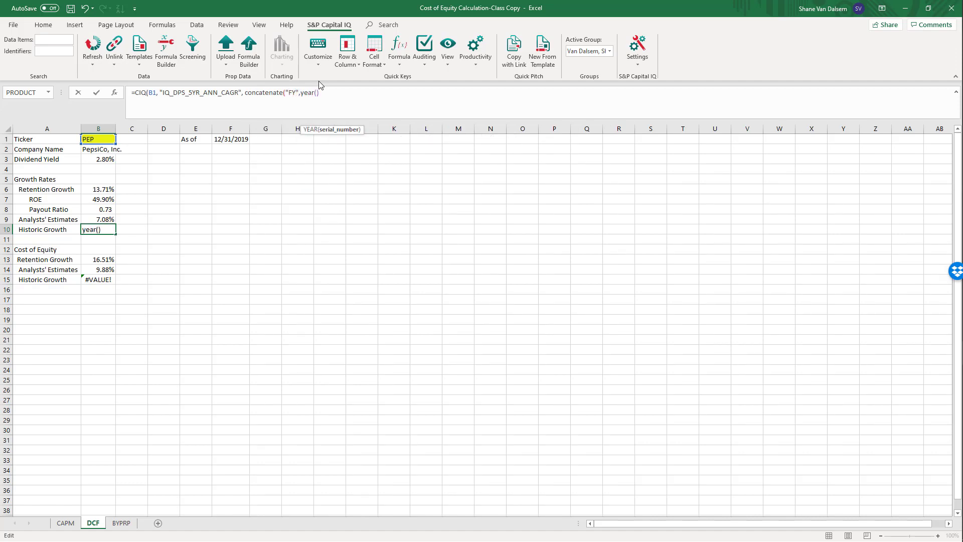
left_click(234, 139)
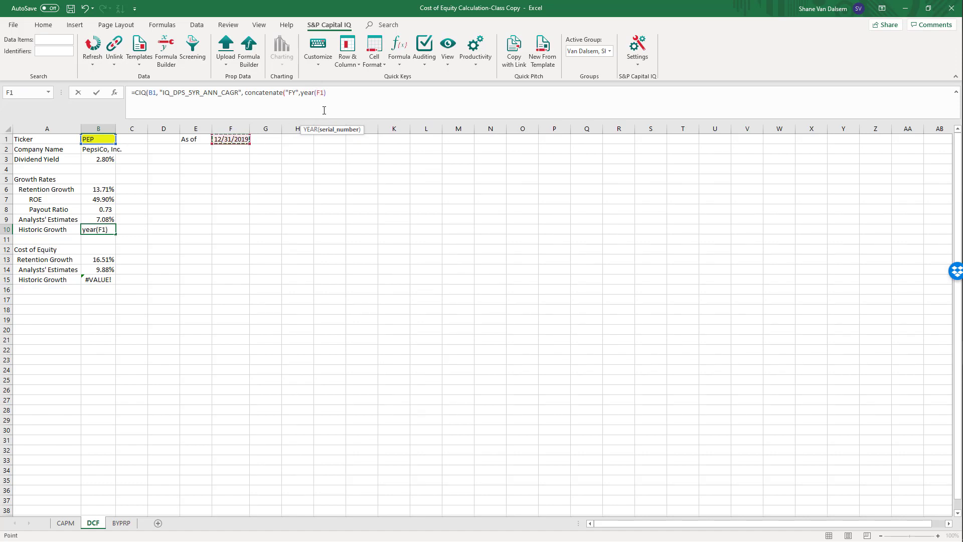
type("))")
key("ctrl+Return")
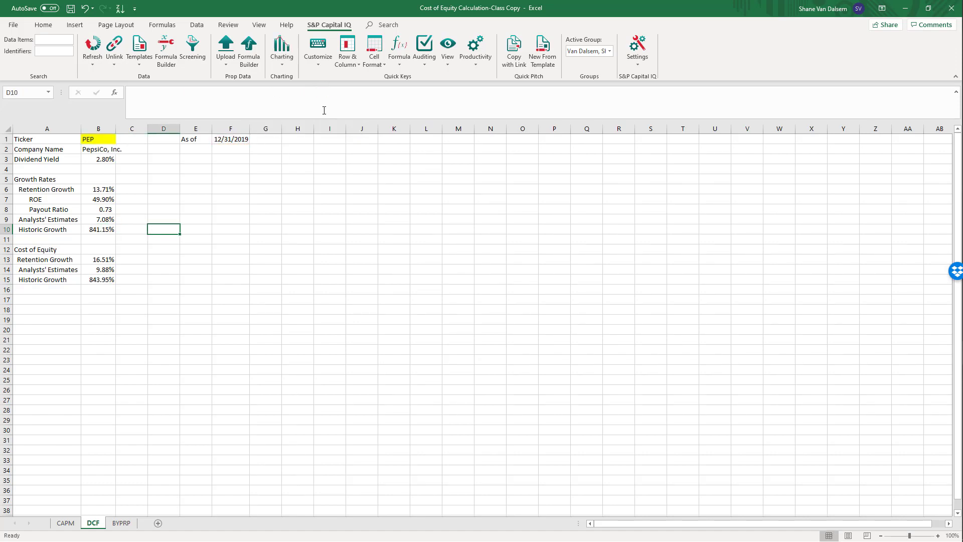
Step: Append /100 to the Historic Growth formula in B10
left_click(395, 96)
type("/10")
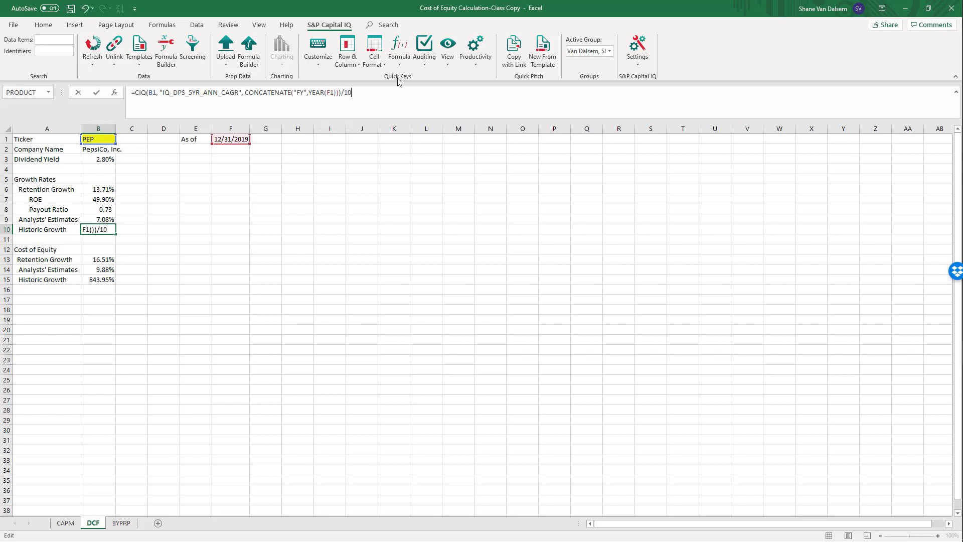
type("0")
key("ctrl+Return")
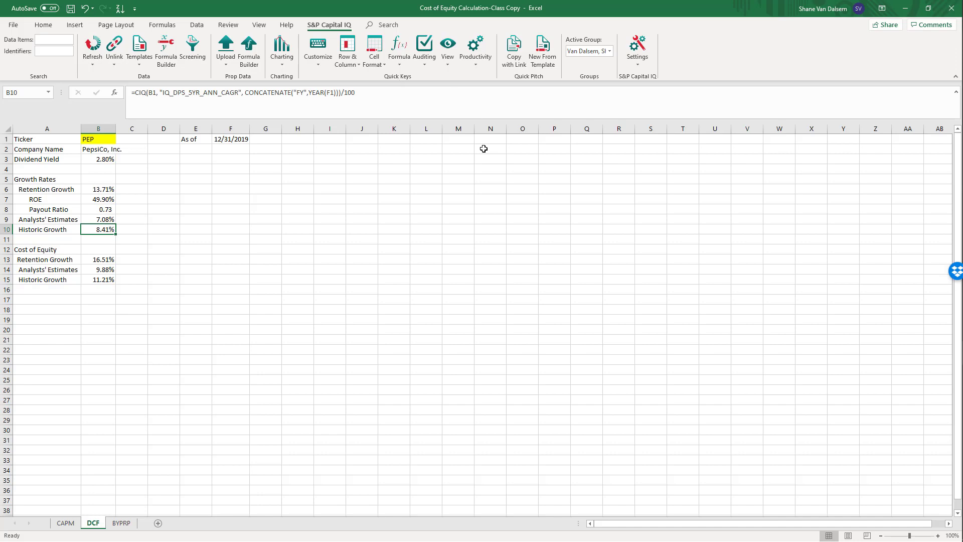
left_click(406, 300)
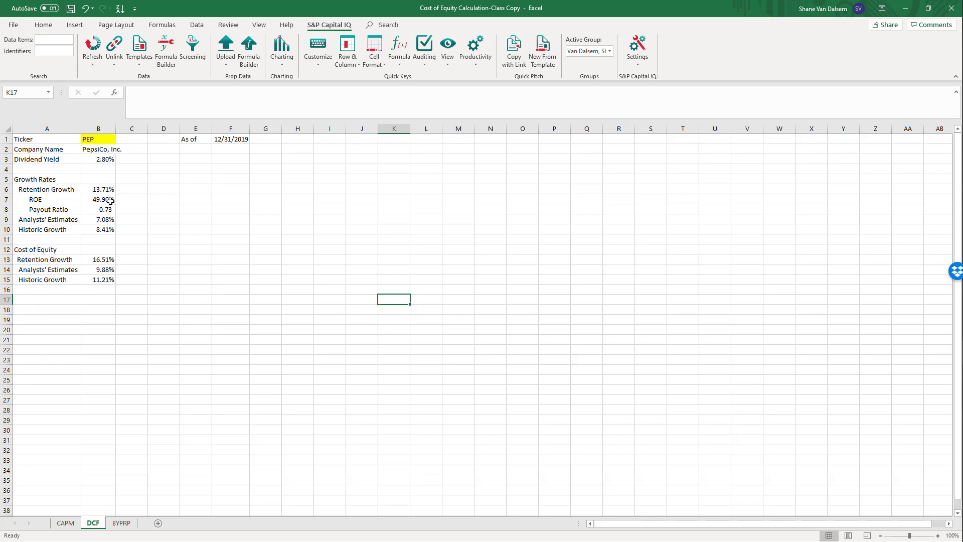
left_click(126, 199)
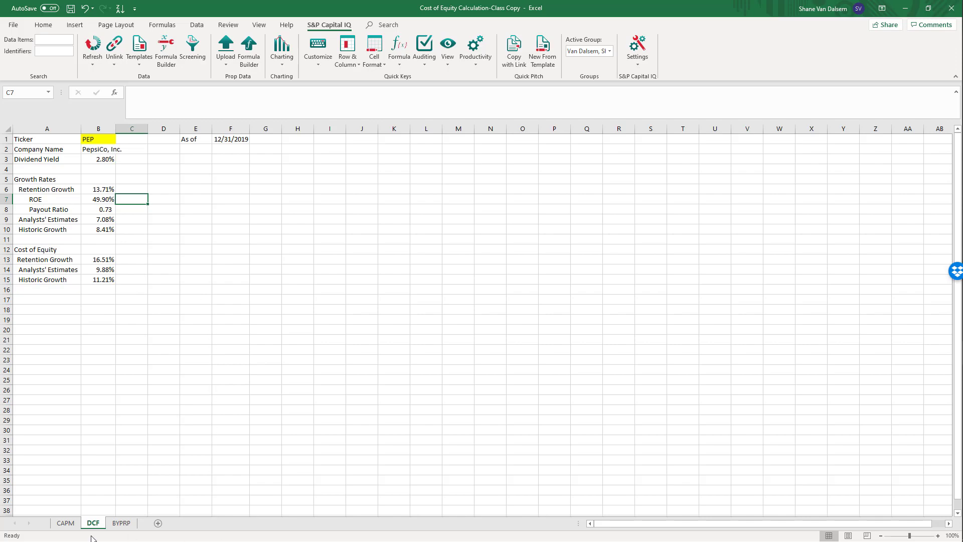
left_click(65, 523)
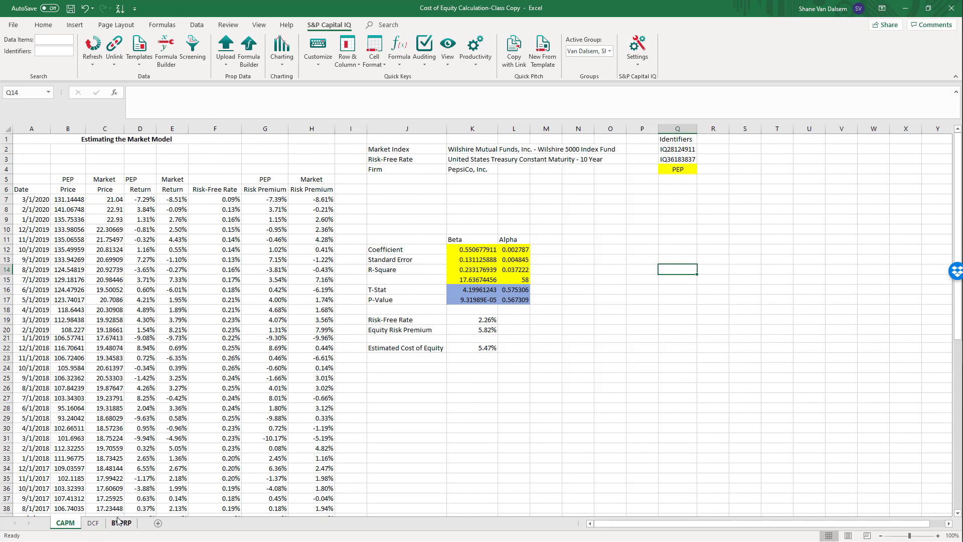
left_click(93, 522)
left_click(121, 523)
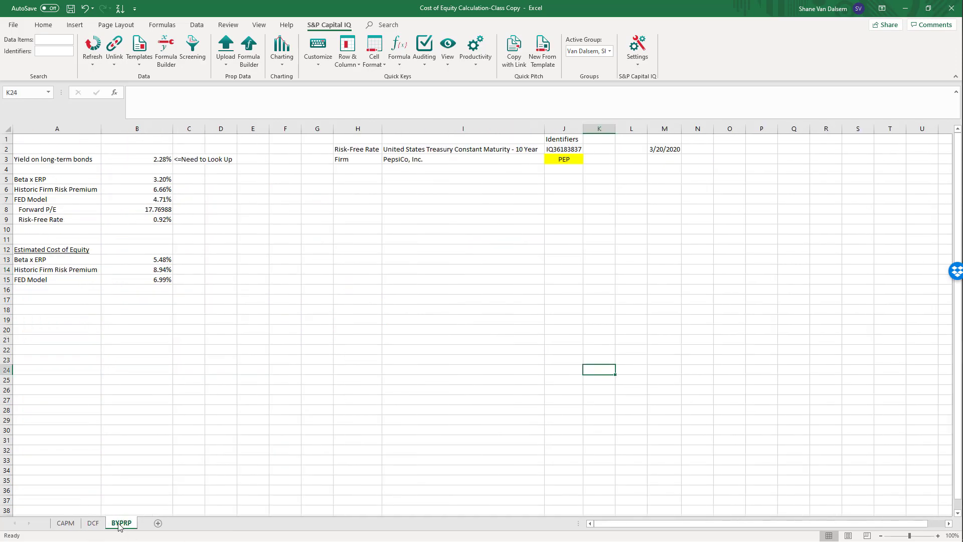
left_click(88, 524)
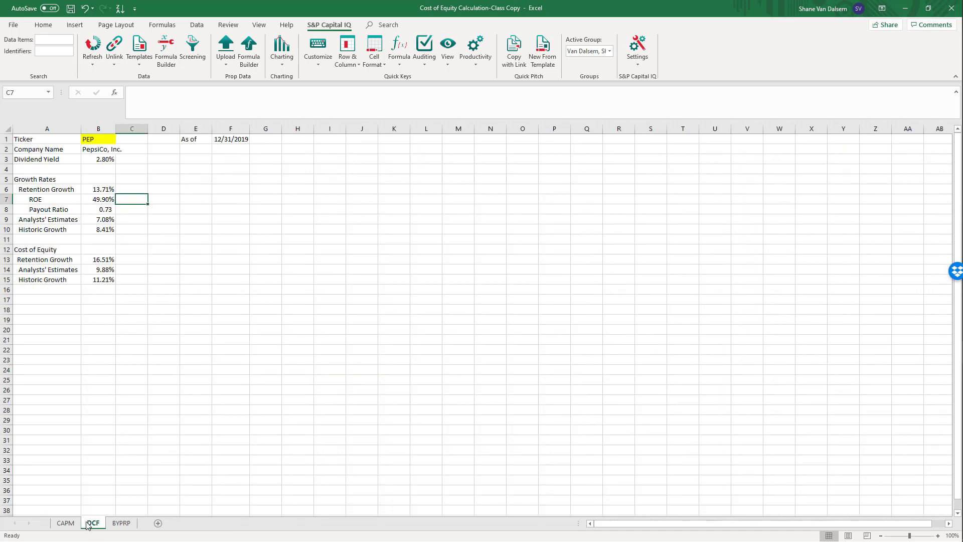
left_click(130, 359)
Step: Re-enter the Retention Growth cost of equity in B13 as dividend yield plus retention growth, =B3+B6
left_click(111, 260)
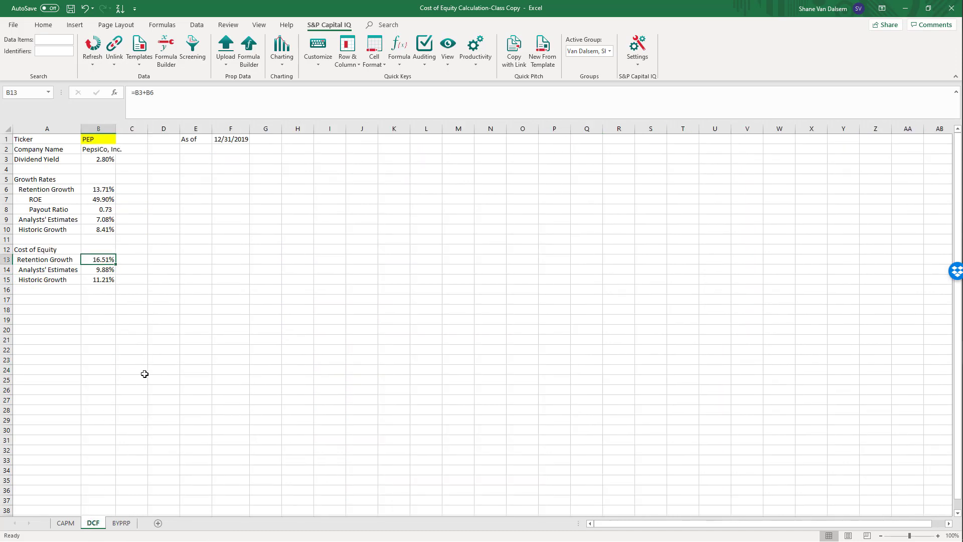
type("=")
key("Up")
key("Up")
key("Up")
key("Up")
key("Up")
key("Up")
key("Up")
key("Up")
key("Up")
key("Up")
key("Up")
key("Up")
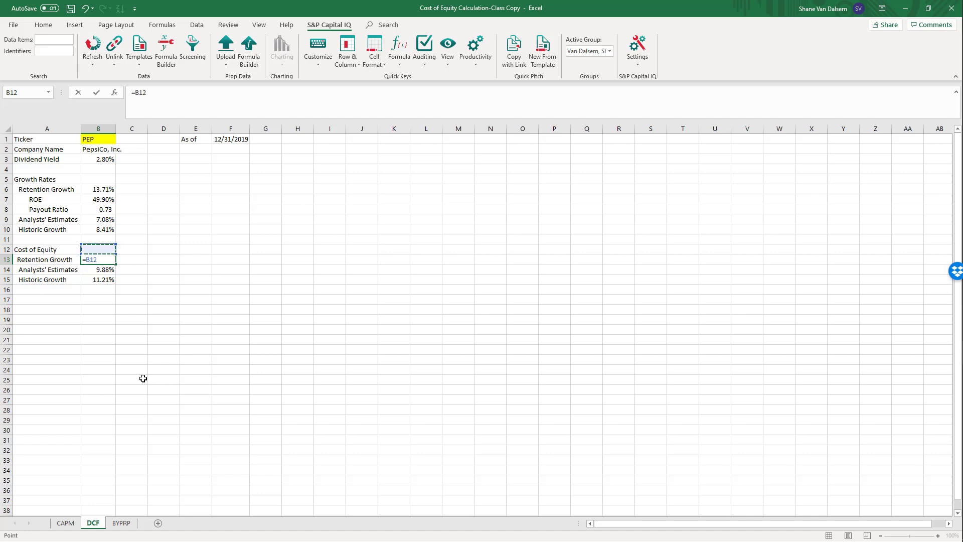
key("Down")
key("Down")
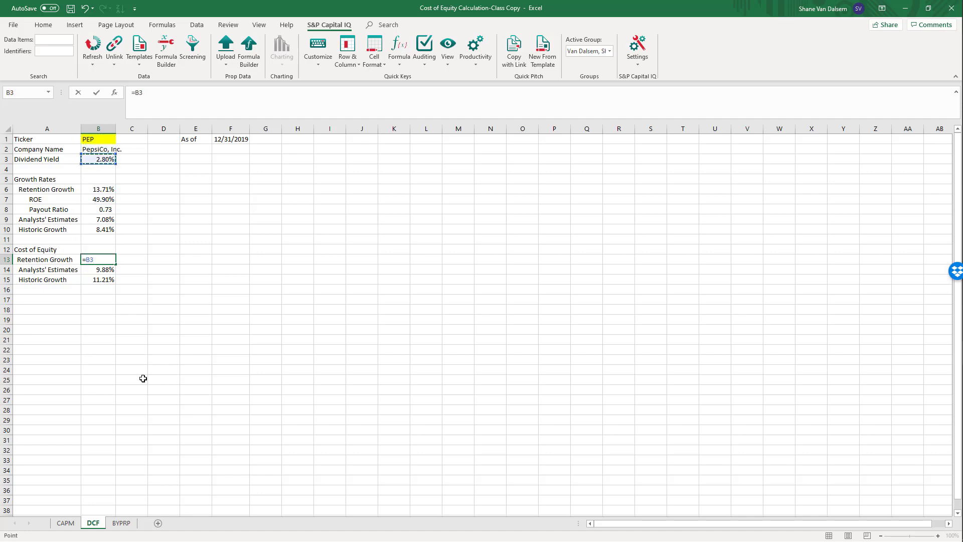
type("+")
key("Up")
key("Up")
key("Up")
key("Up")
key("Up")
key("Up")
key("Up")
key("Return")
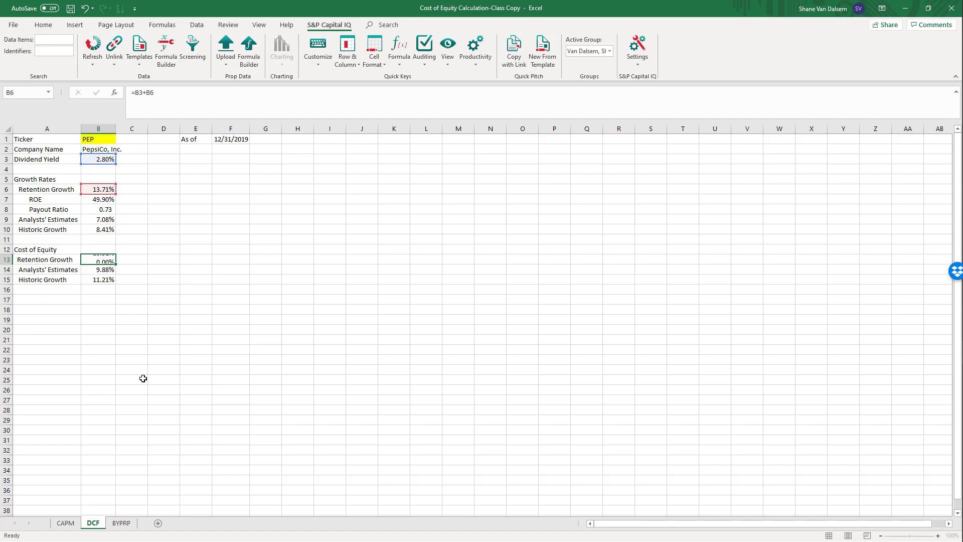
Step: Re-enter the Analysts' Estimates cost of equity in B14 as =B3+B9
type("=")
key("Up")
key("Up")
key("Up")
key("Up")
key("Up")
key("Up")
key("Up")
key("Up")
key("Up")
key("Up")
key("Up")
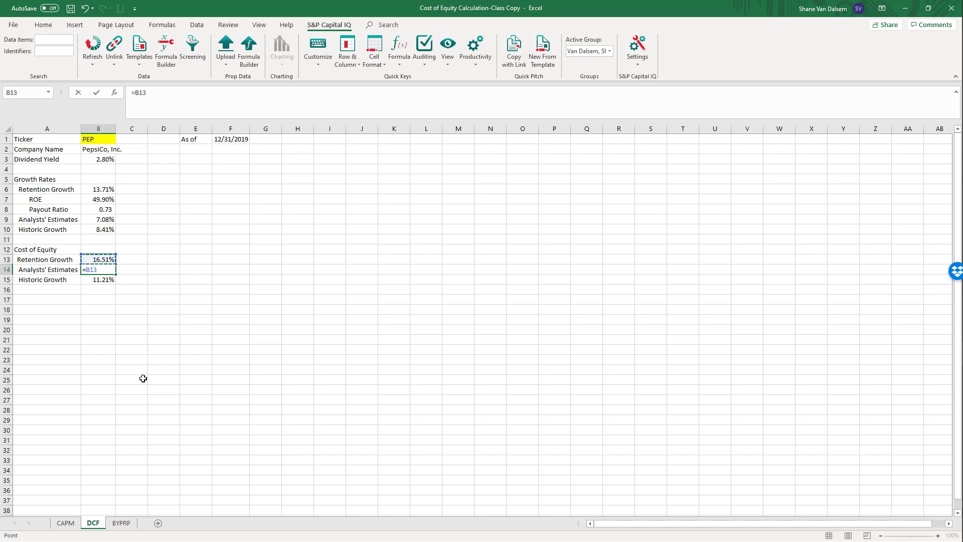
type("+")
key("Up")
key("Up")
key("Up")
key("Up")
key("Up")
key("Up")
key("Up")
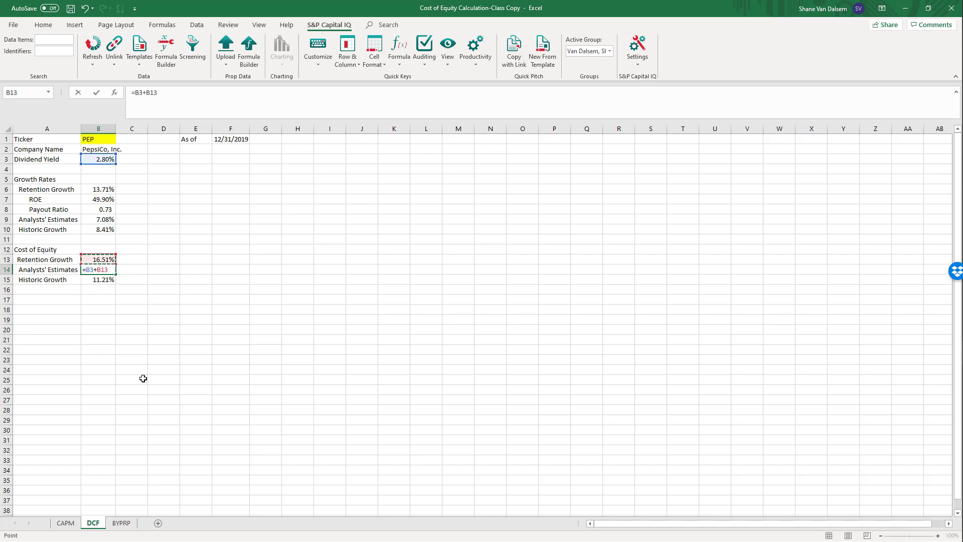
key("Down")
key("Down")
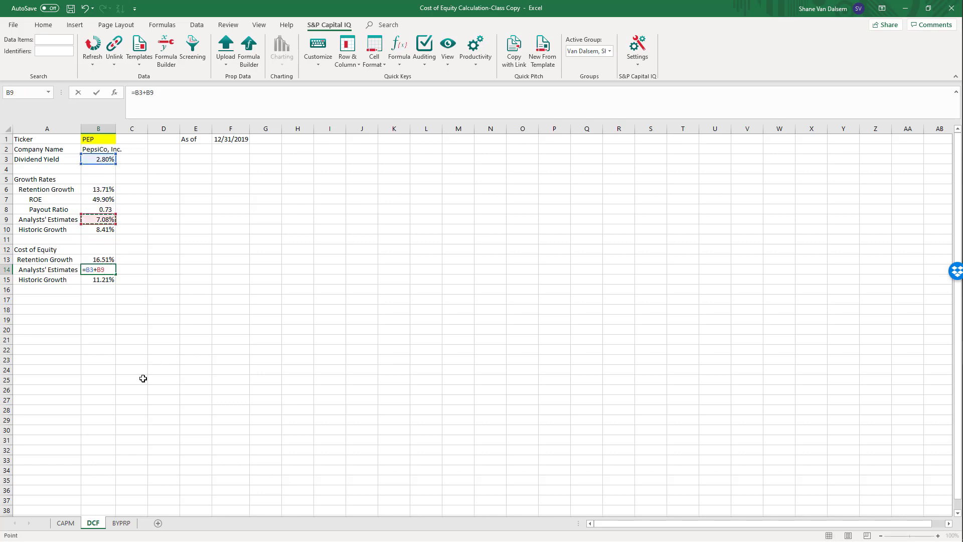
key("Return")
Step: Re-enter the Historic Growth cost of equity in B15 as dividend yield plus historic growth, =B3+B10
type("=")
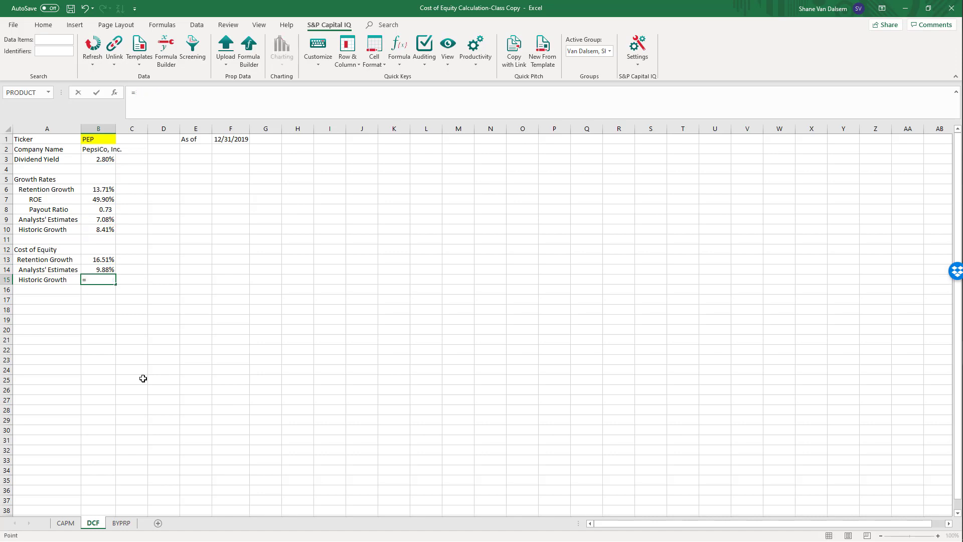
key("Up")
key("Up")
key("Up")
key("Up")
key("Up")
key("Up")
key("Up")
key("Up")
key("Up")
key("Up")
key("Up")
key("Up")
type("+")
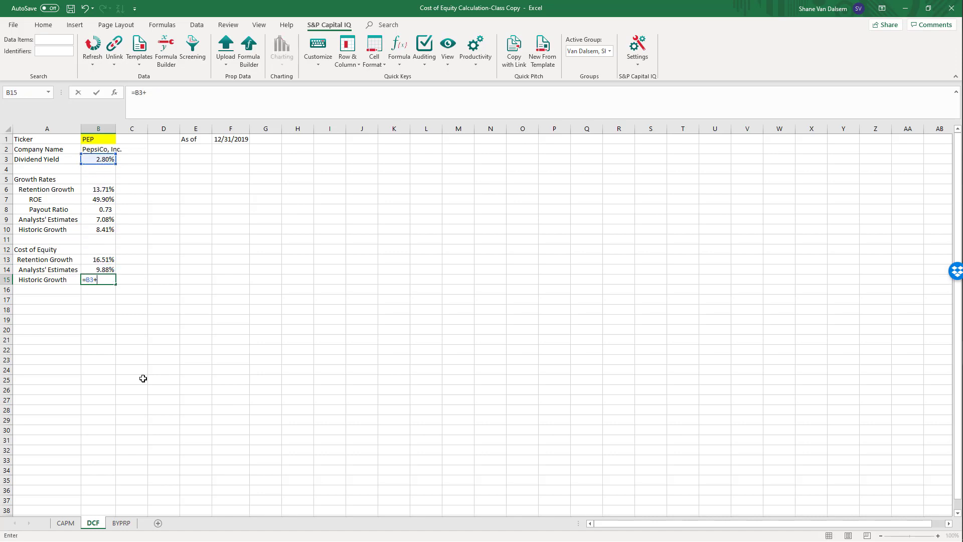
key("Up")
key("Up")
key("Up")
key("Up")
key("Up")
key("Up")
key("Down")
key("Return")
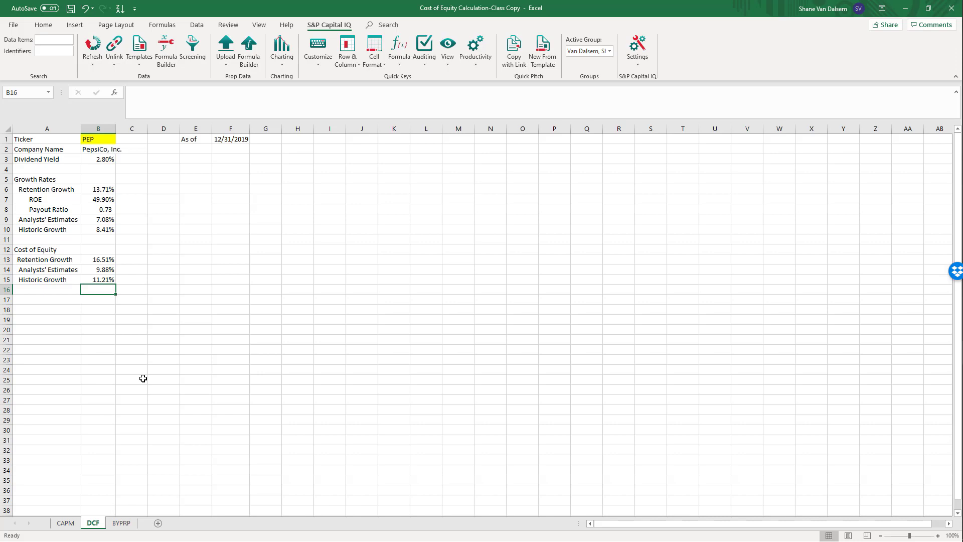
Step: Go to the BYPRP sheet and inspect the yield on long-term bonds in cell B3
left_click(121, 523)
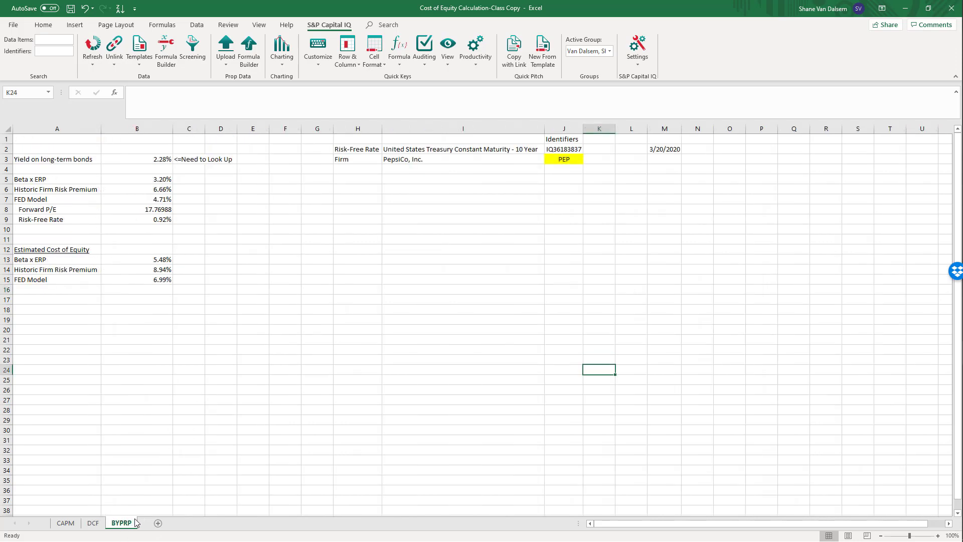
left_click(339, 461)
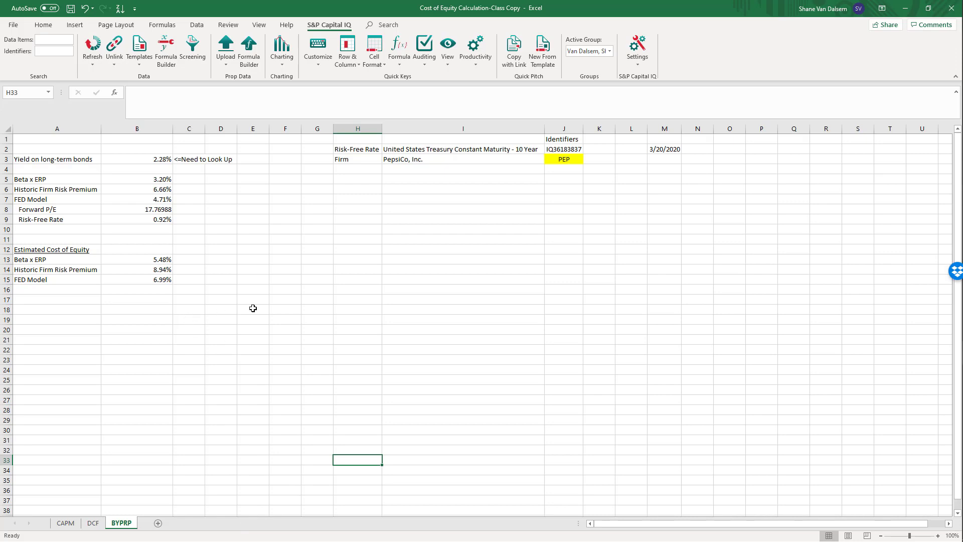
left_click(558, 362)
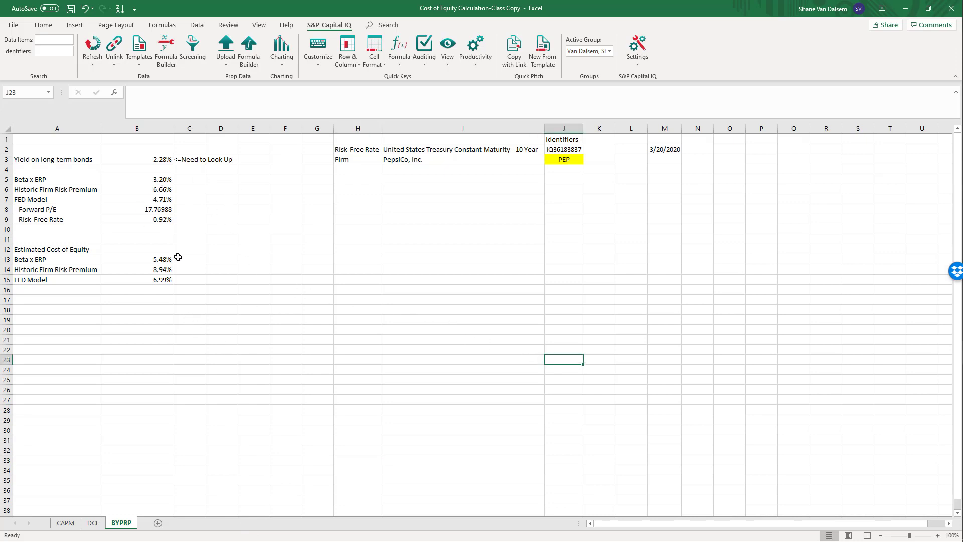
left_click(148, 160)
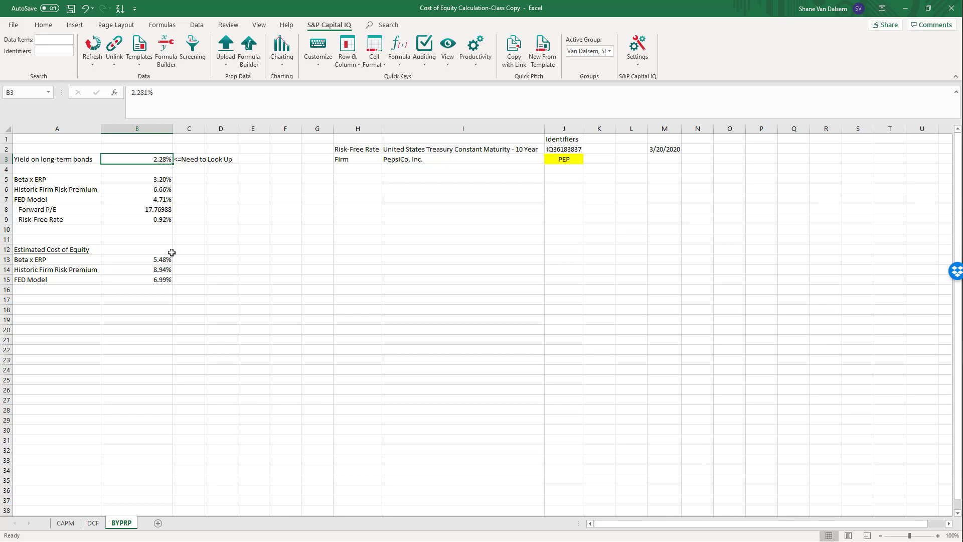
Step: Switch to Chrome and sign back in to the S&P Capital IQ platform with the saved login details
mouse_move(960, 246)
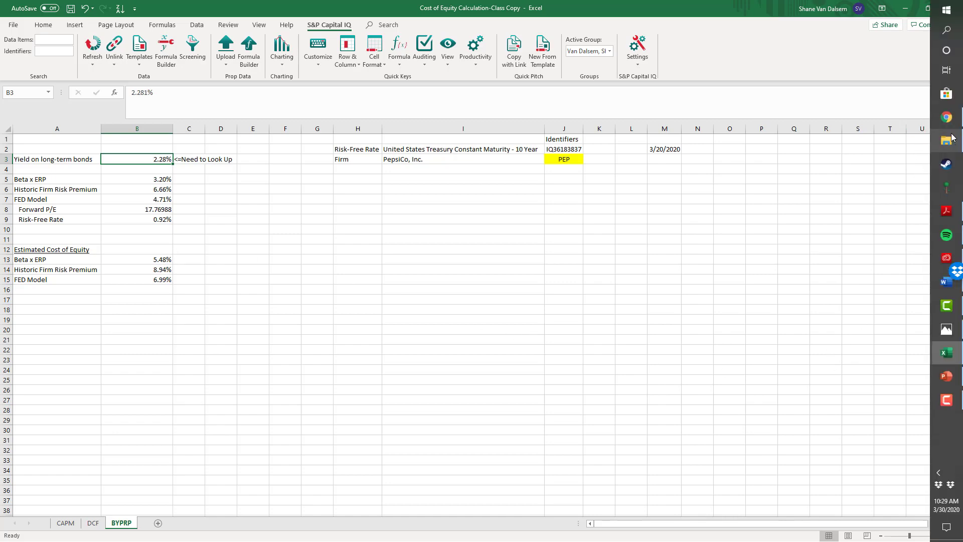
left_click(947, 118)
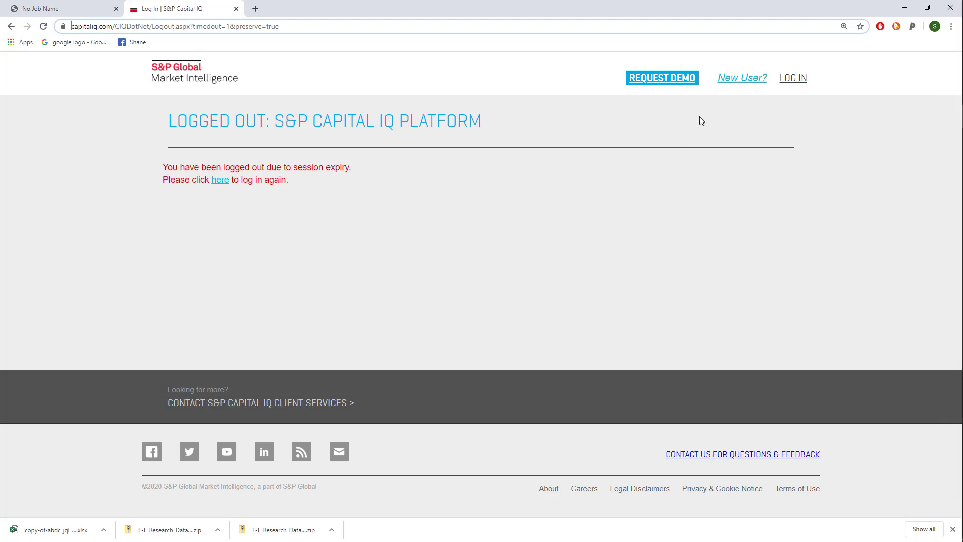
left_click(797, 78)
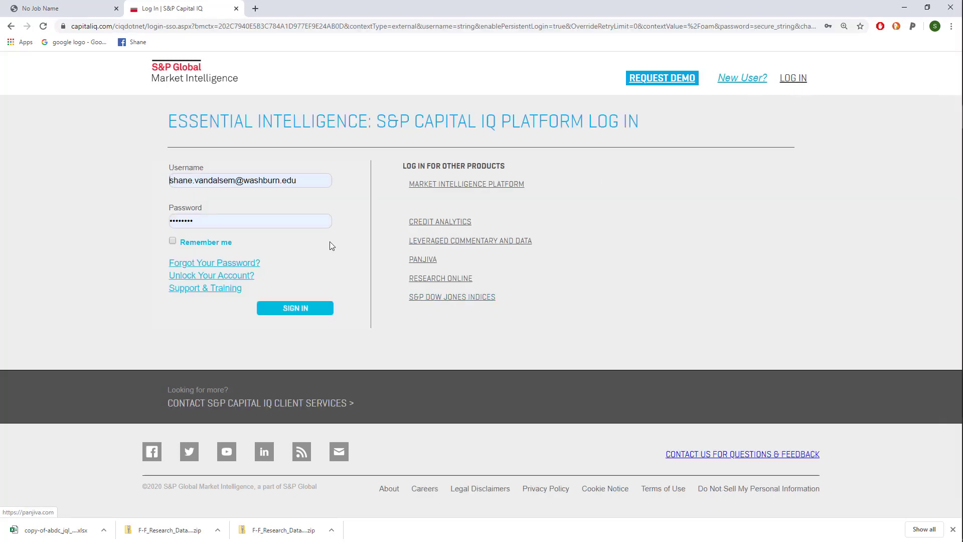
left_click(284, 308)
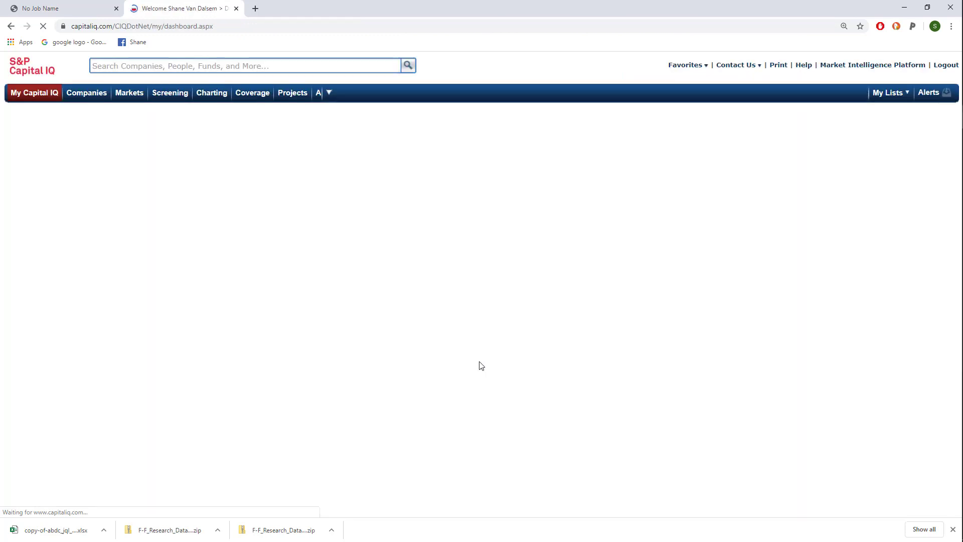
Step: Search Capital IQ for "pep" and open the PepsiCo, Inc. (NasdaqGS:PEP) company profile
left_click(326, 66)
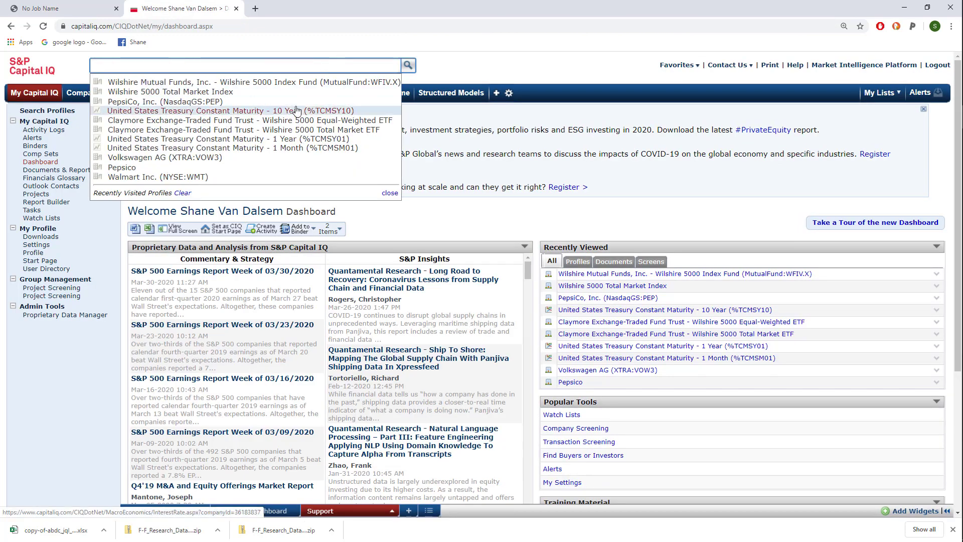
type("pep")
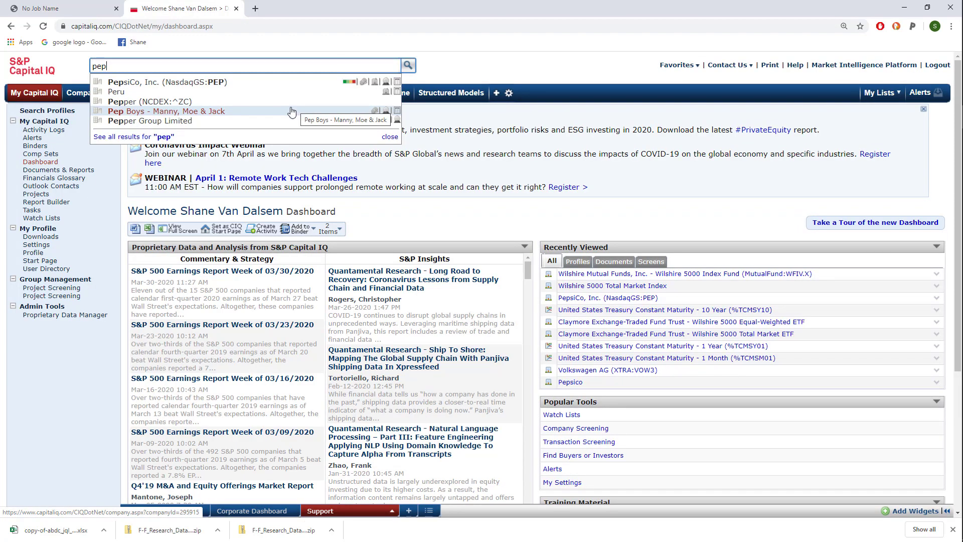
left_click(188, 88)
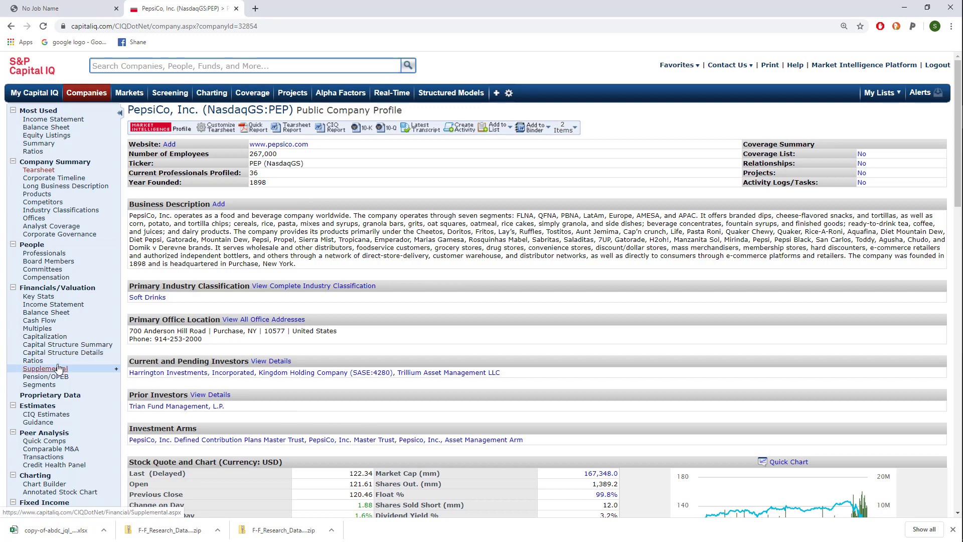
Step: Open PepsiCo's Fixed Income summary and read the yield to worst of the benchmark security maturing Mar-19-2030
scroll(65, 376, "down", 2)
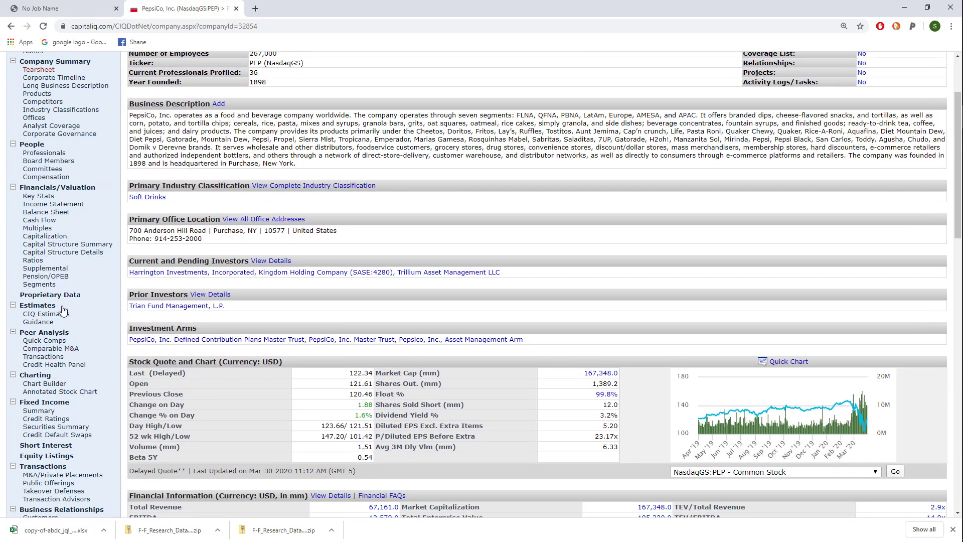
left_click(45, 412)
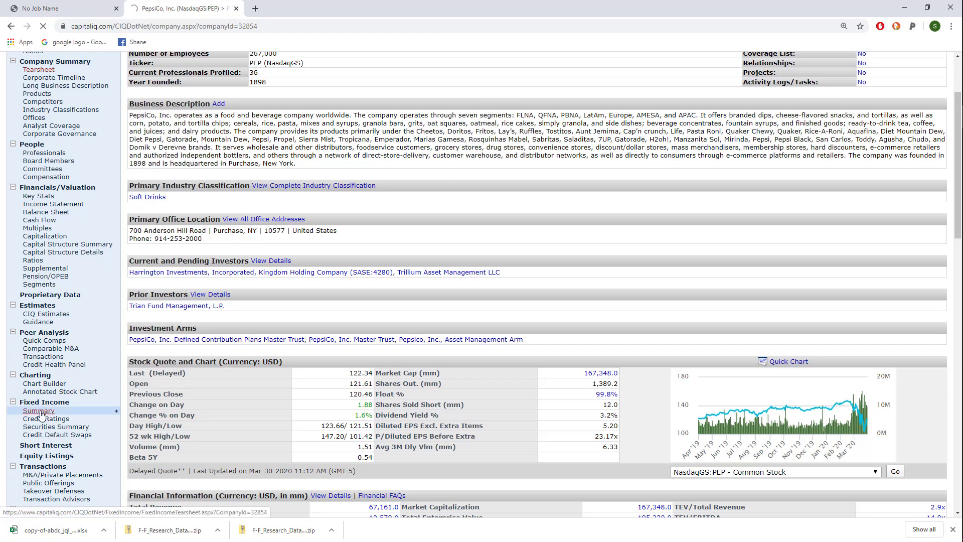
left_click(49, 410)
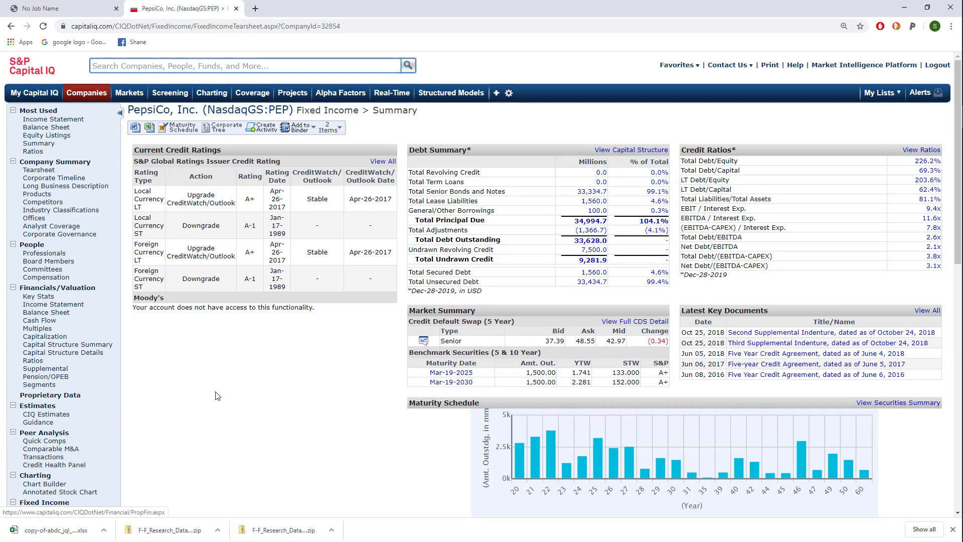
scroll(605, 360, "down", 2)
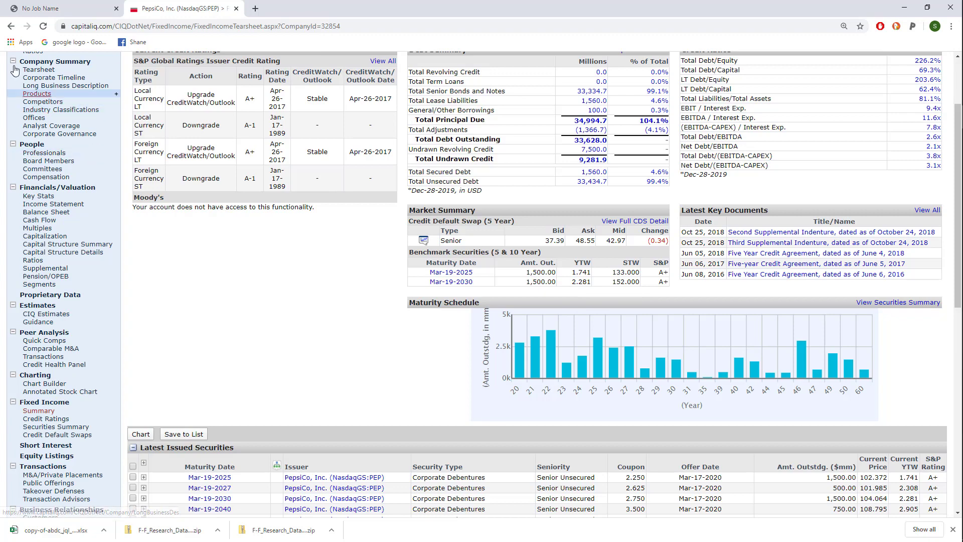
Step: Return to PepsiCo's tearsheet, open the Fixed Income Securities Summary and view securities 26-50
left_click(32, 70)
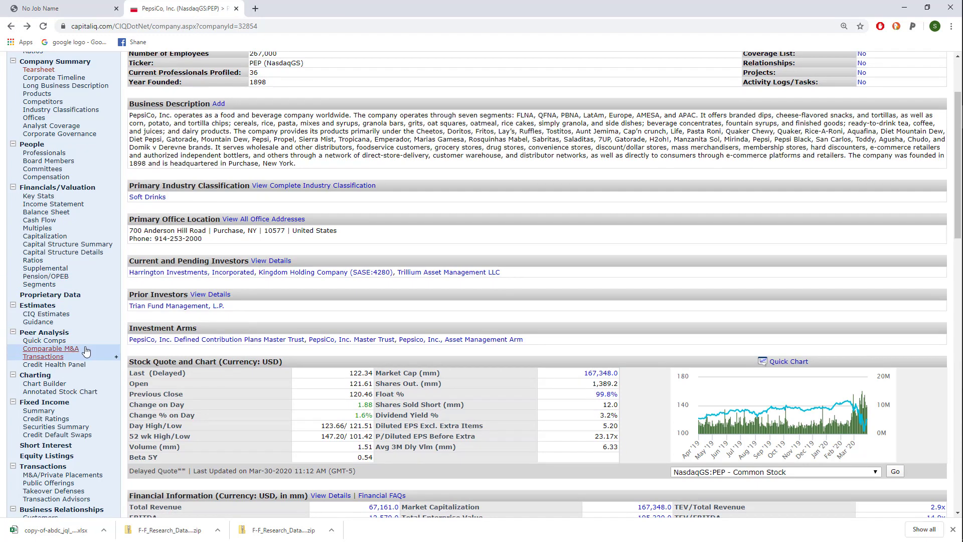
scroll(85, 351, "down", 2)
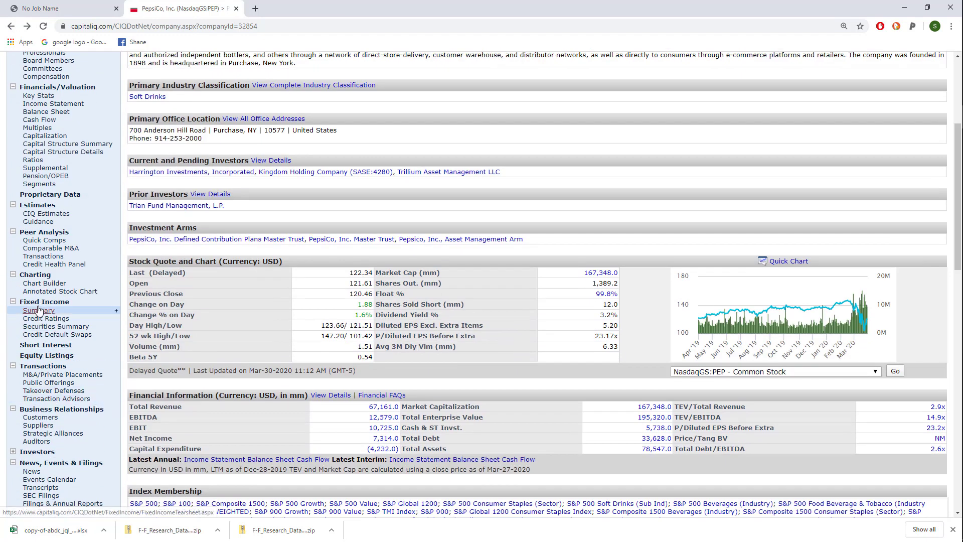
left_click(47, 328)
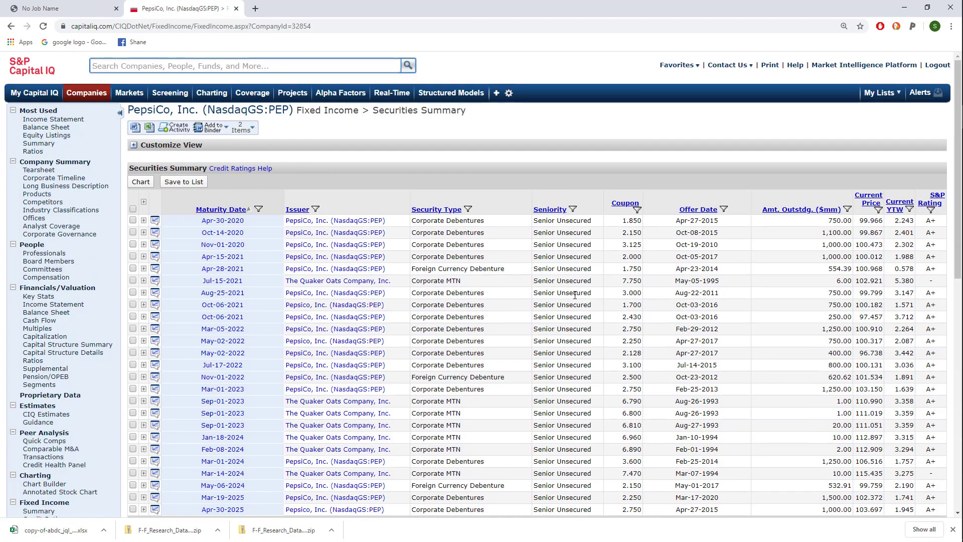
scroll(551, 291, "down", 5)
scroll(517, 321, "up", 4)
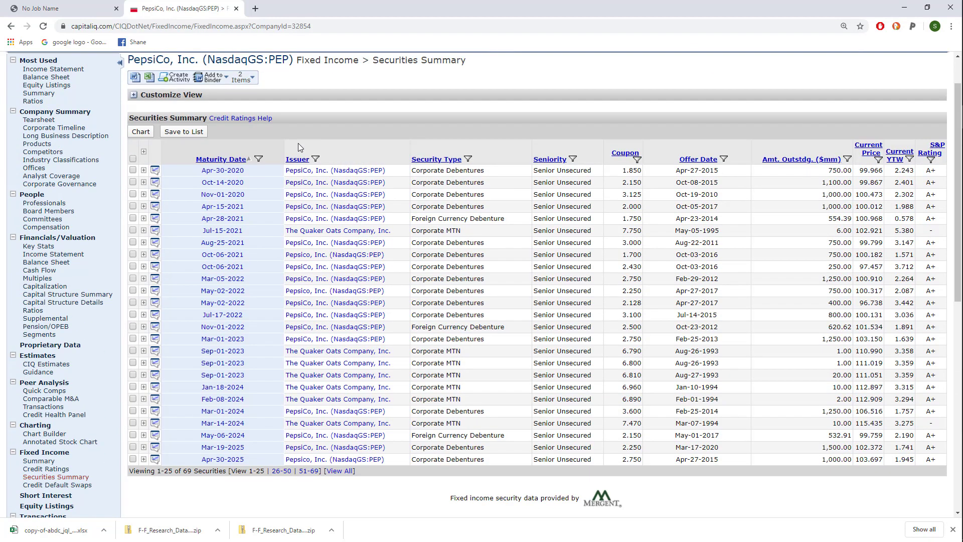
scroll(210, 368, "down", 3)
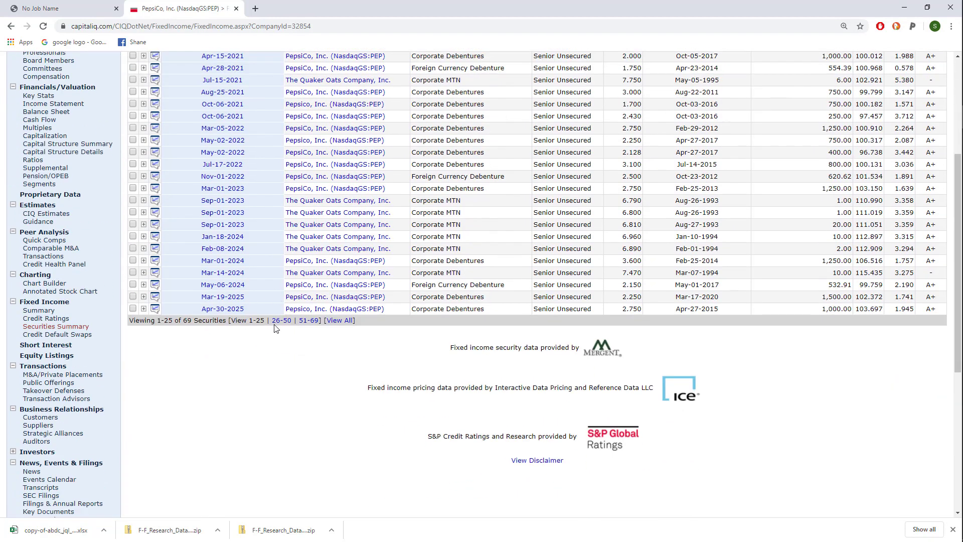
left_click(280, 320)
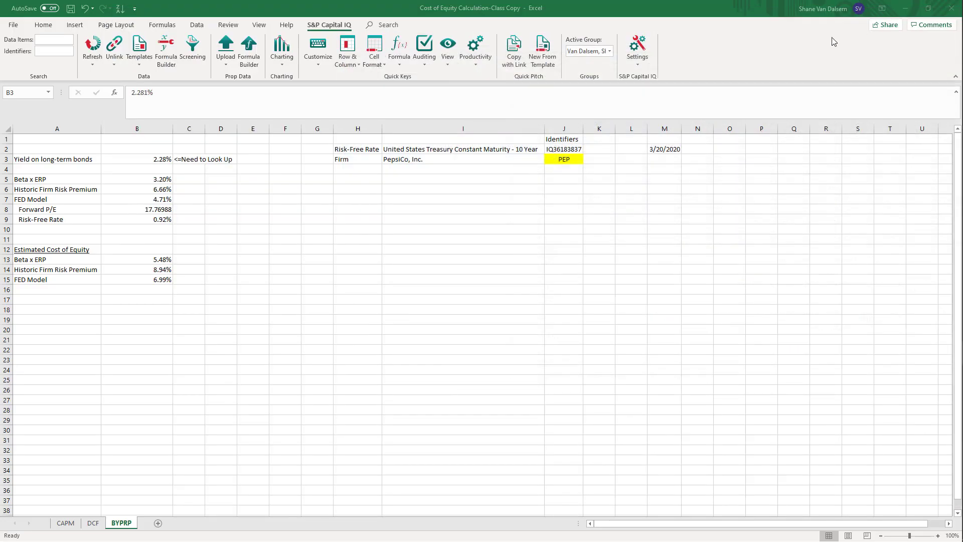
Step: Return to the Excel workbook and enter 2.281% as the yield on long-term bonds in B3 of the BYPRP sheet
left_click(903, 8)
left_click(162, 161)
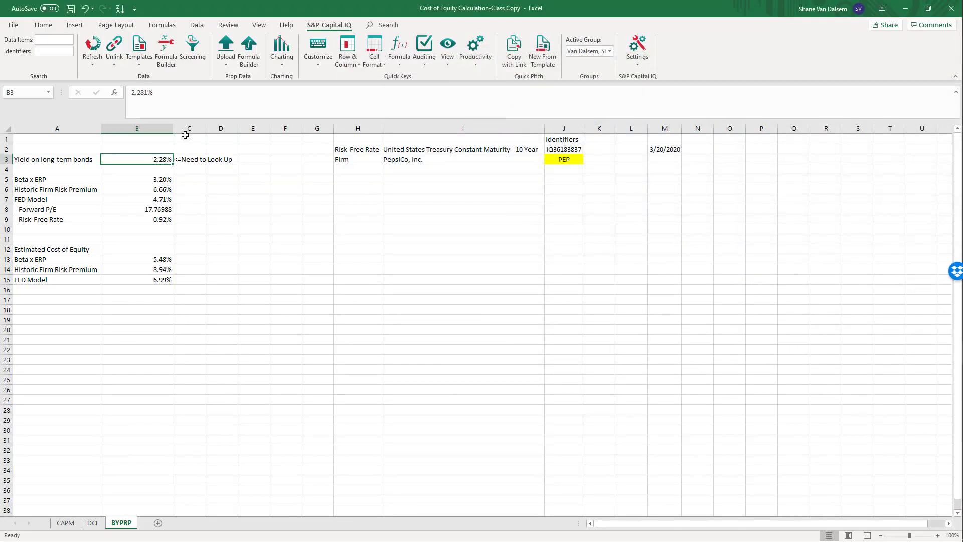
type("2.281")
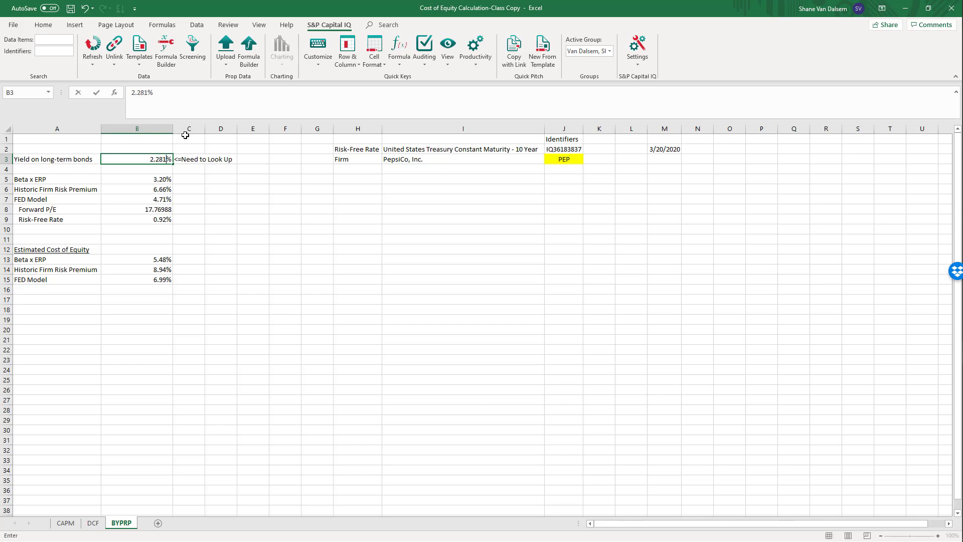
key("Return")
key("Down")
key("Down")
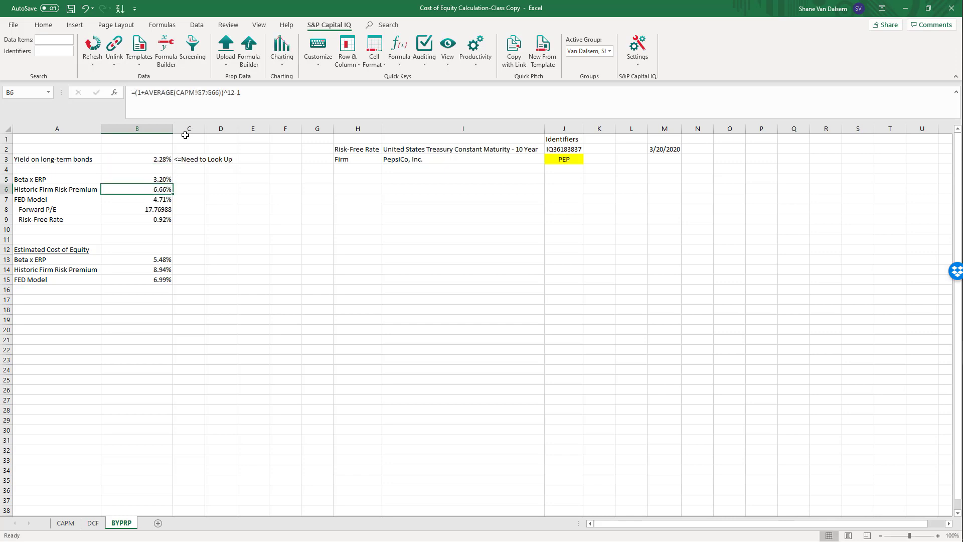
key("Up")
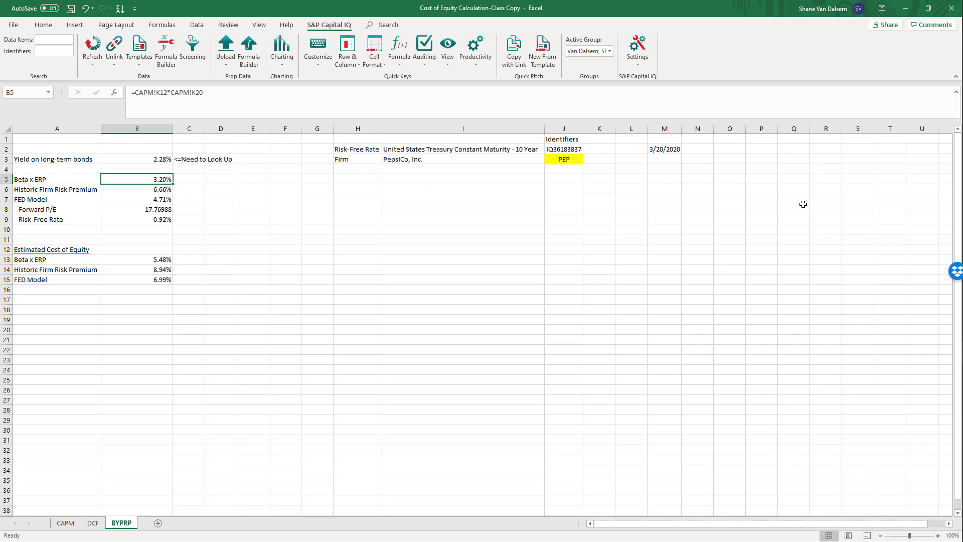
Step: Switch to the Cost of Equity Equations document in Word and review the Bond Yield Plus Risk Premium formulas
mouse_move(960, 291)
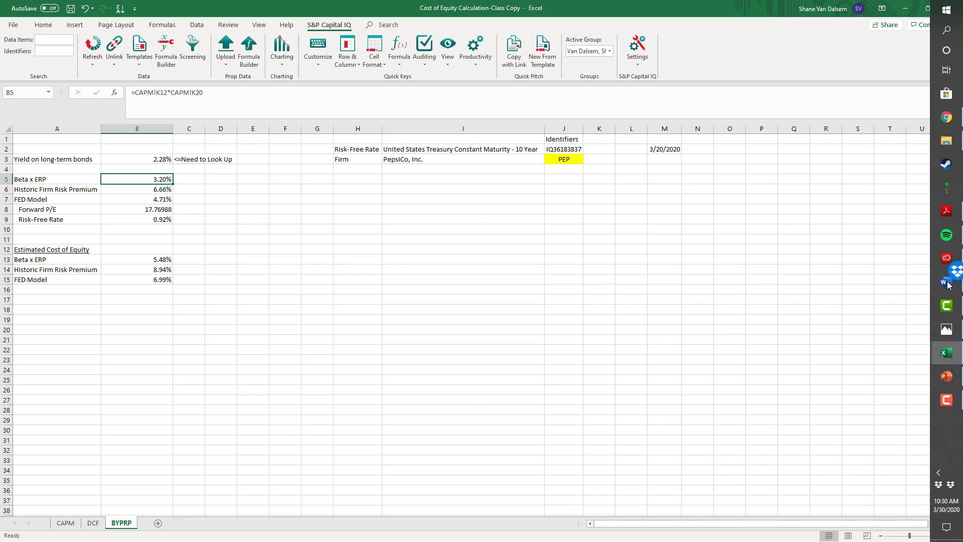
left_click(939, 286)
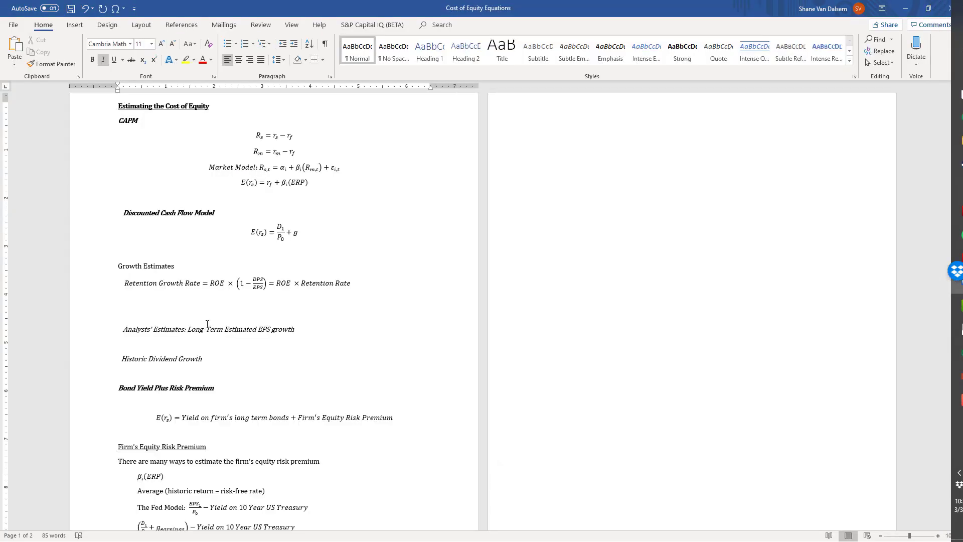
scroll(297, 251, "down", 3)
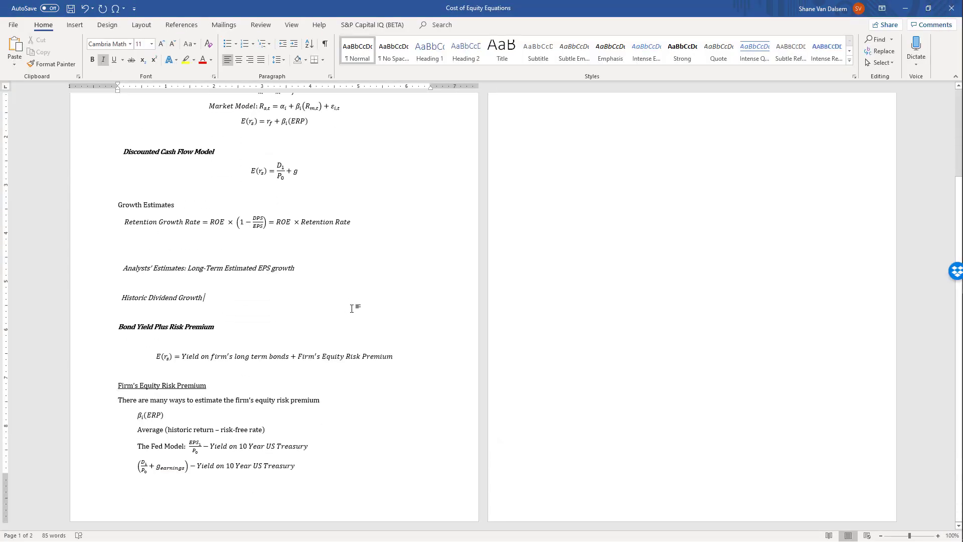
Step: Remove the empty second page from the Cost of Equity Equations document
left_click(350, 309)
scroll(636, 370, "up", 3)
left_click(638, 369)
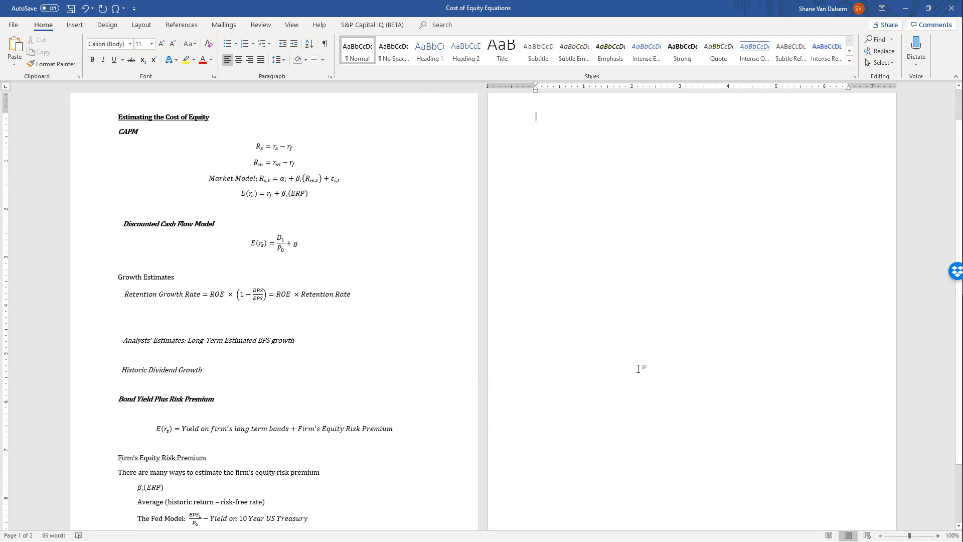
key("BackSpace")
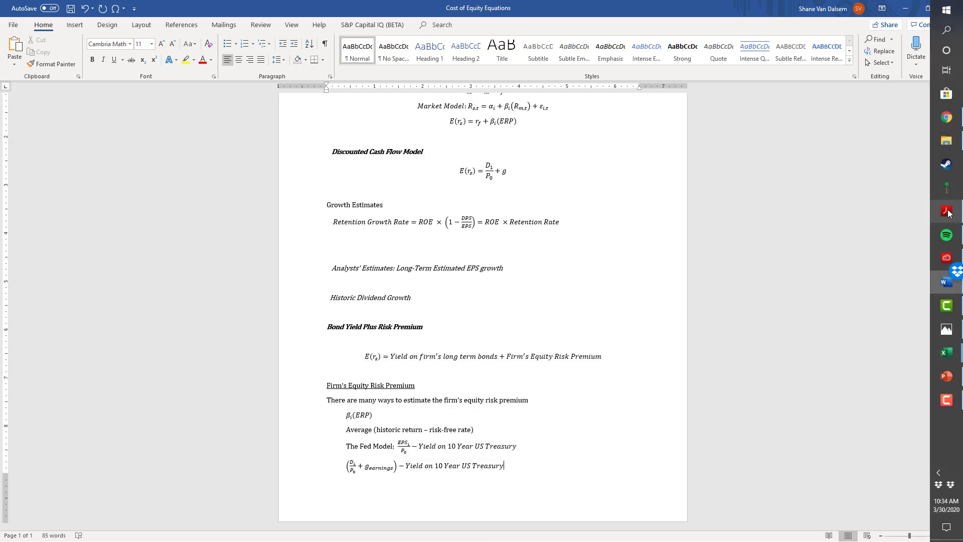
Step: Switch back to the Cost of Equity Calculation workbook in Excel, on its BYPRP sheet
mouse_move(949, 355)
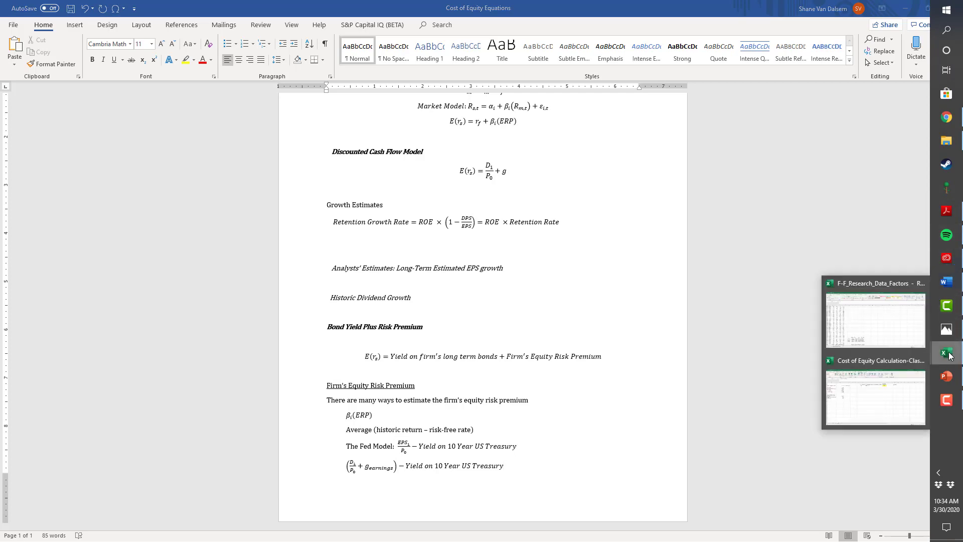
left_click(881, 405)
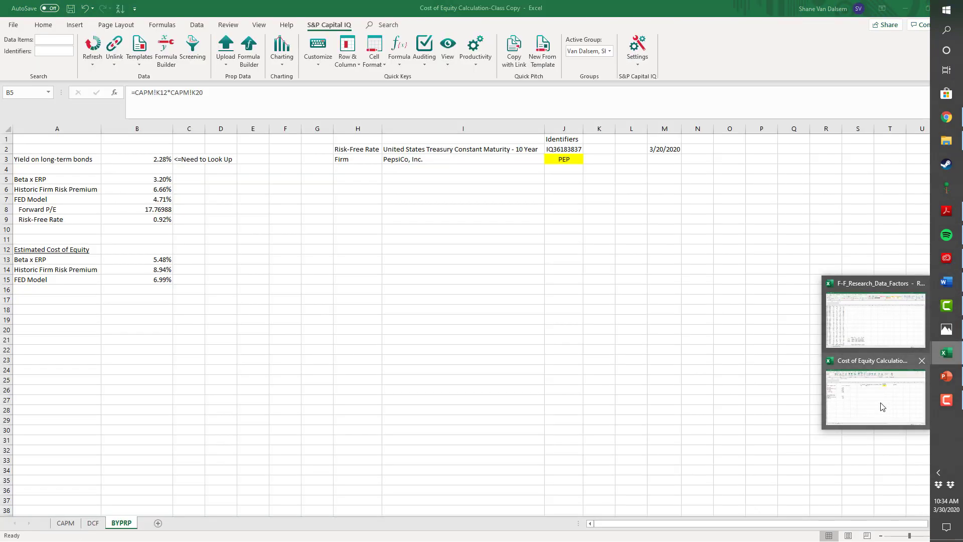
left_click(317, 400)
left_click_drag(221, 309, 221, 289)
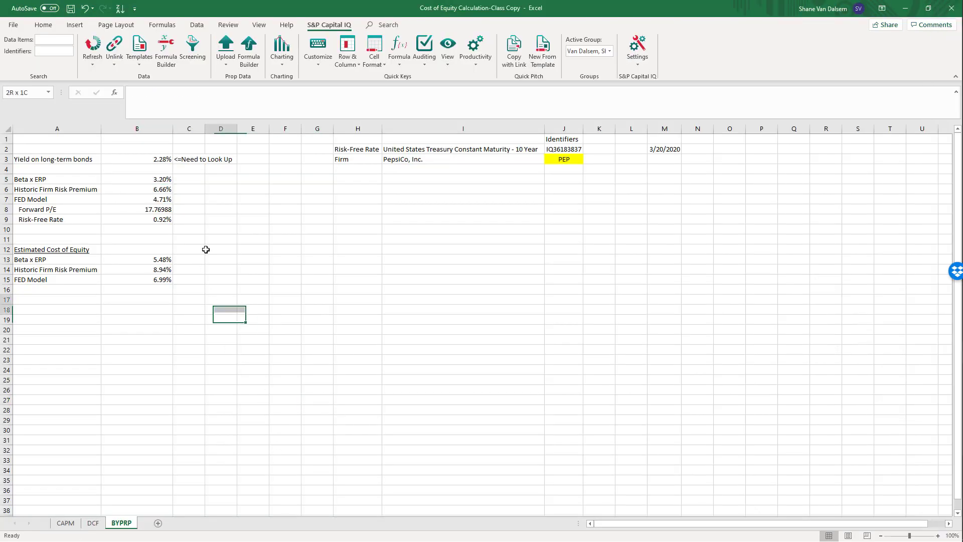
left_click(163, 168)
left_click(296, 302)
Step: Clear B5 and re-enter Beta x ERP as the CAPM sheet's beta coefficient times equity risk premium, =CAPM!K12*CAPM!K20
left_click(155, 178)
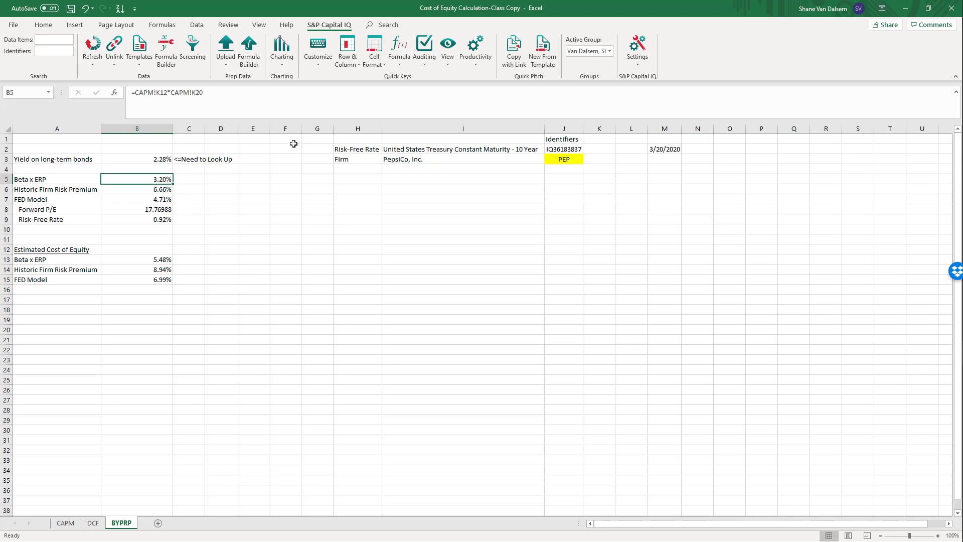
key("Delete")
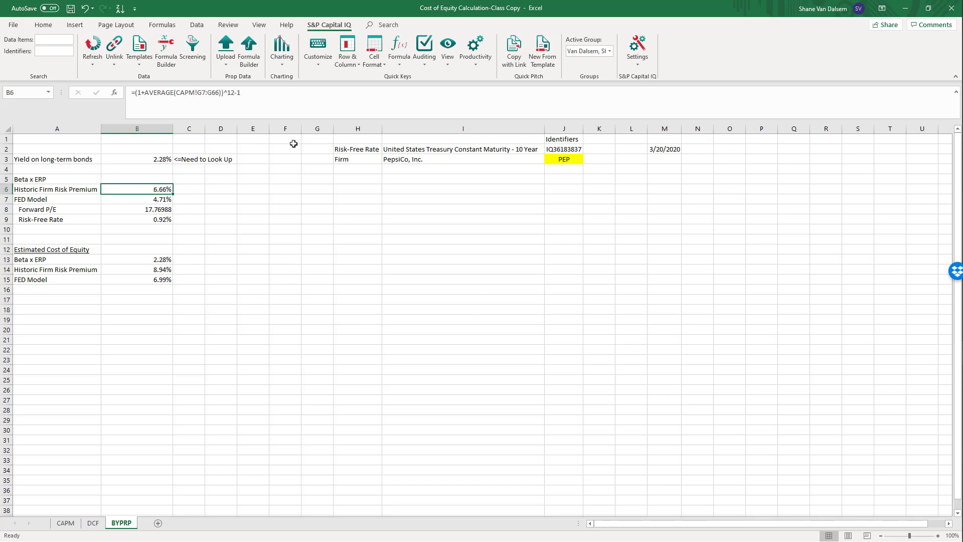
type("=")
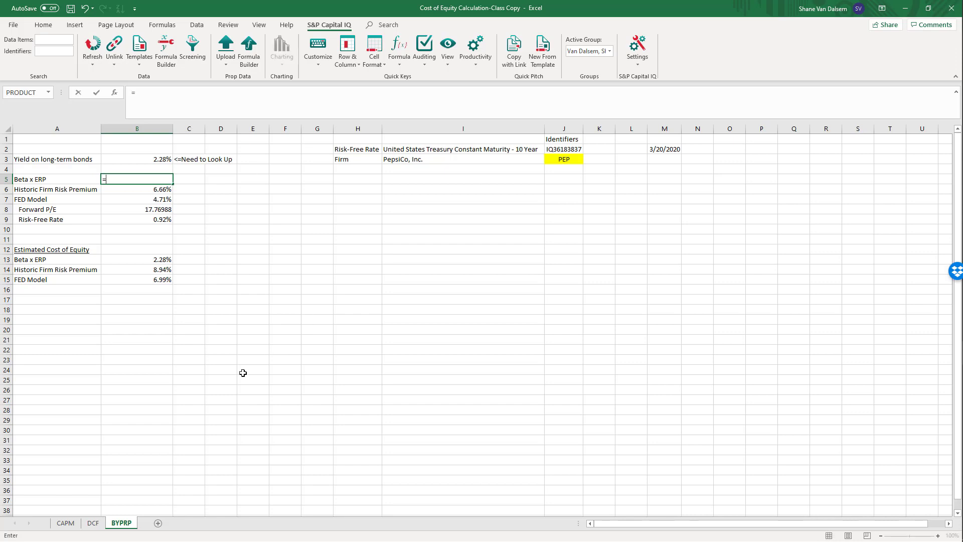
left_click(59, 524)
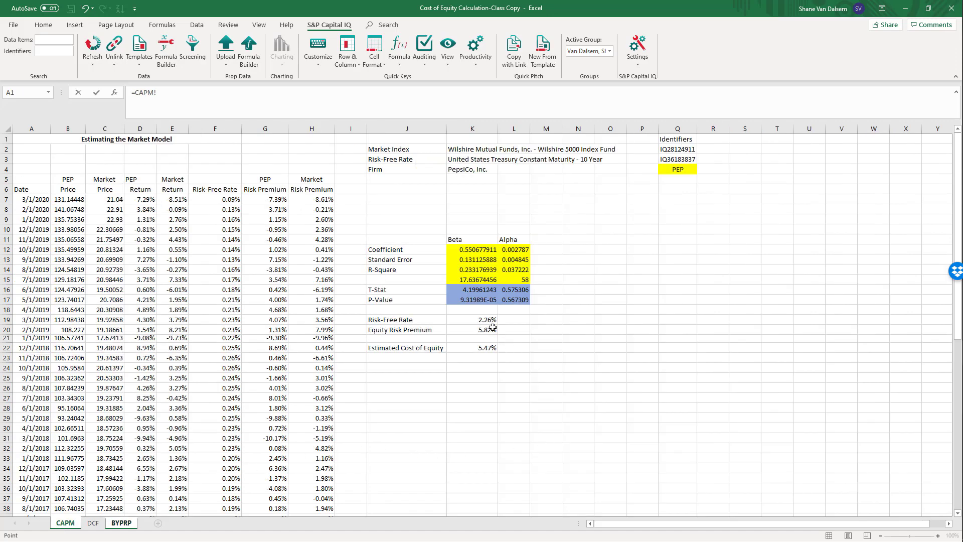
left_click(474, 248)
type("*")
left_click(489, 330)
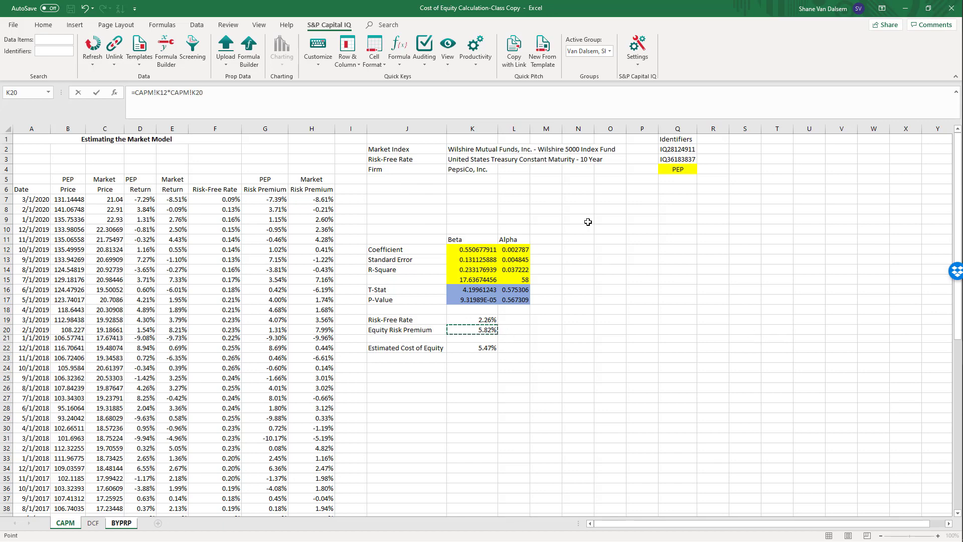
key("Return")
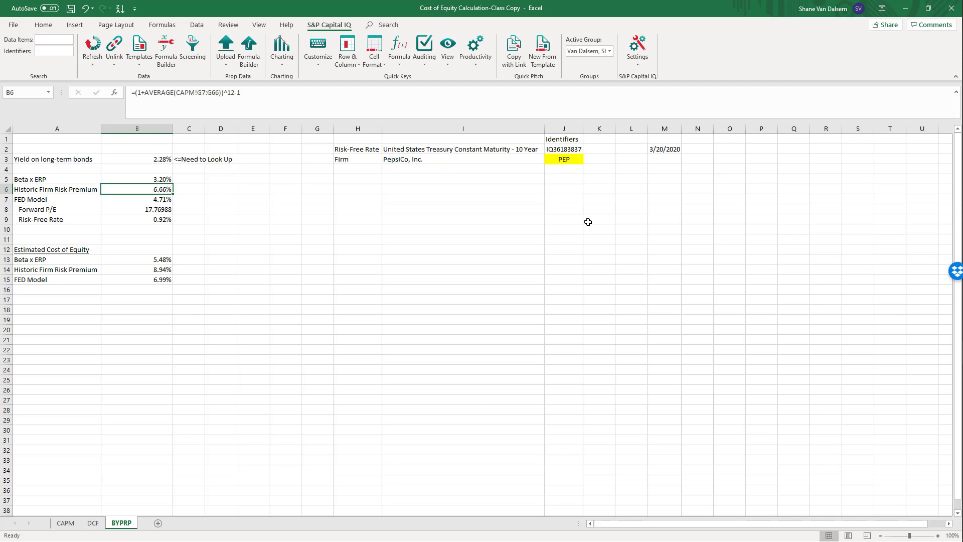
Step: Clear the Forward P/E formula in B8 of the BYPRP sheet
key("Down")
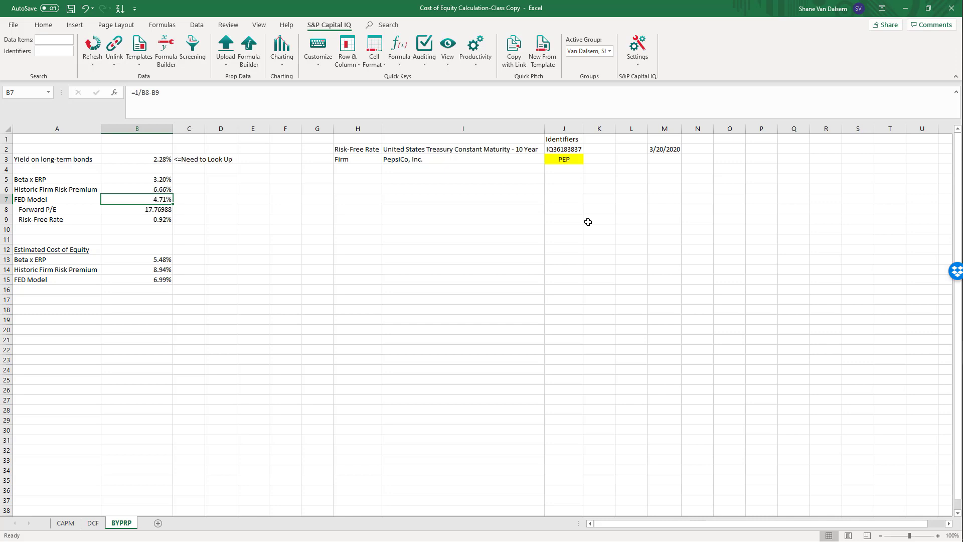
key("Down")
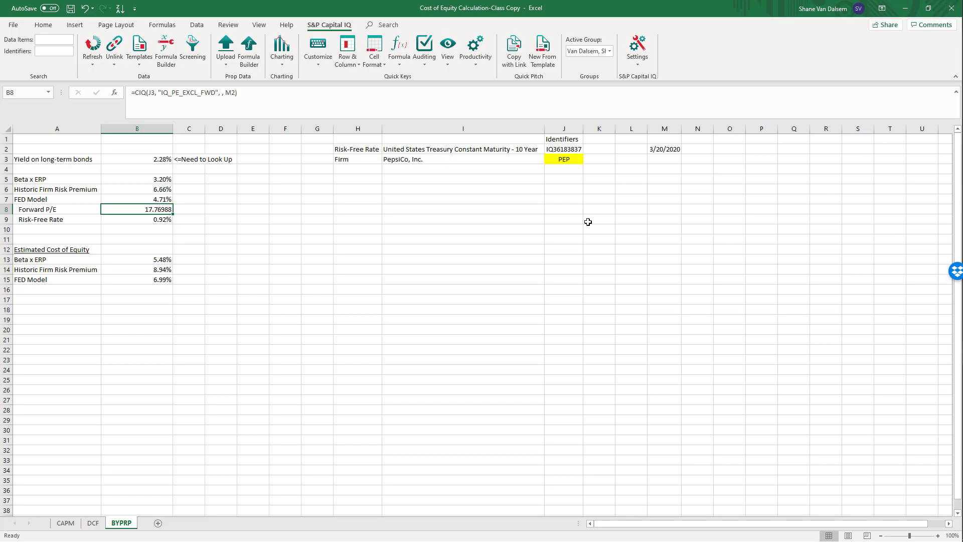
key("Delete")
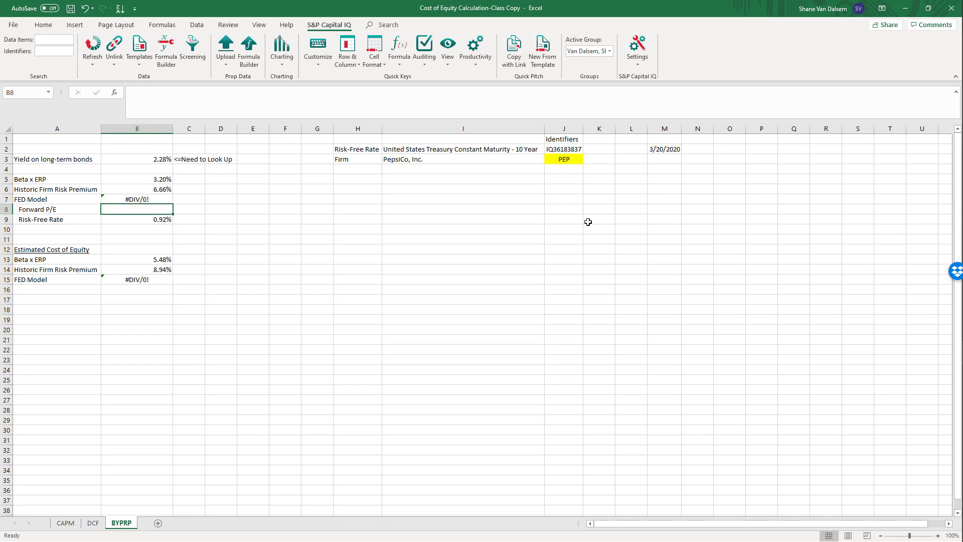
Step: Switch to the Cost of Equity Equations document in Word and add the line "Forward P/E Ratio =" below the Fed Model formula
mouse_move(959, 301)
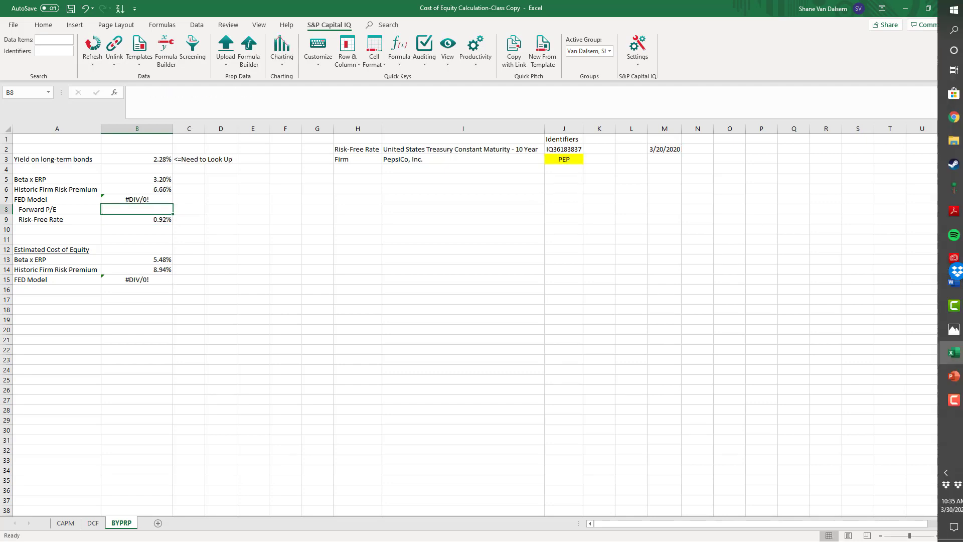
left_click(953, 271)
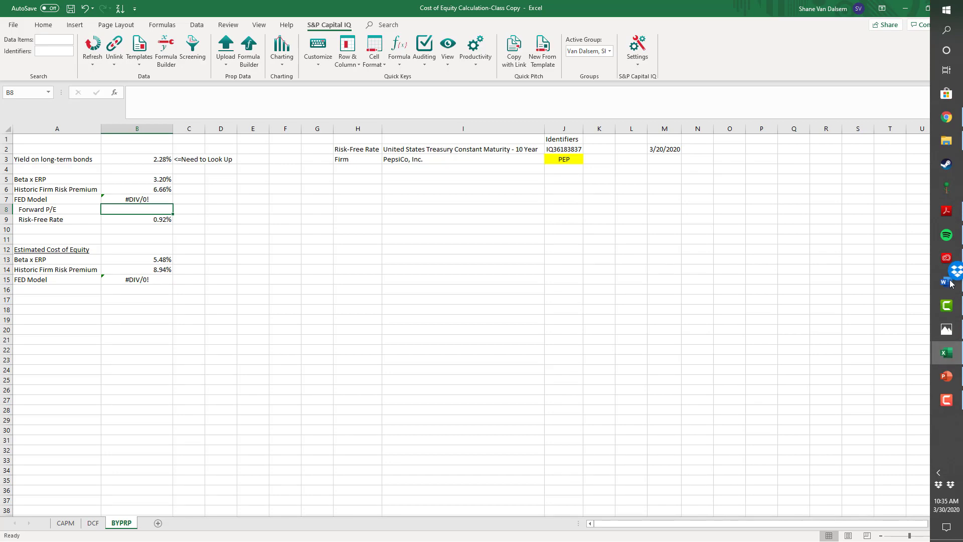
left_click(950, 284)
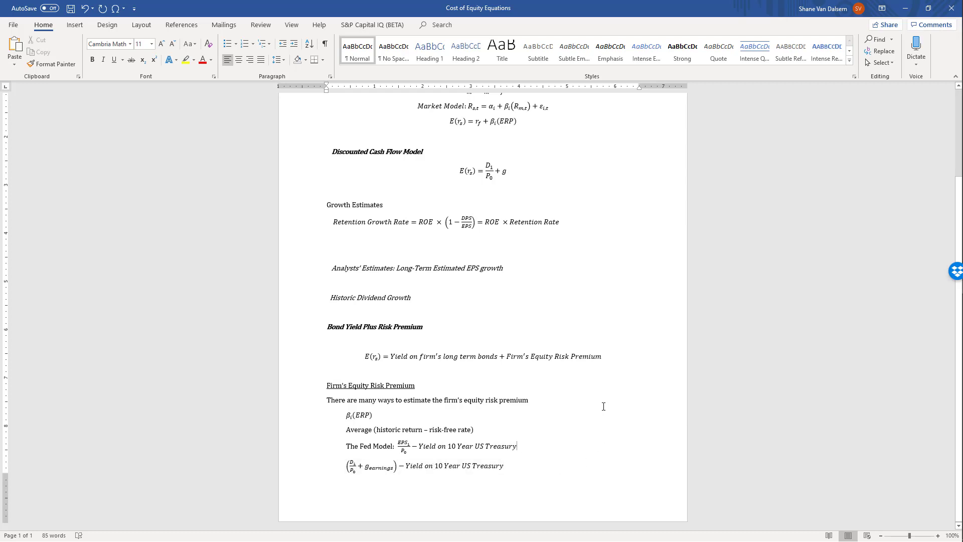
key("Return")
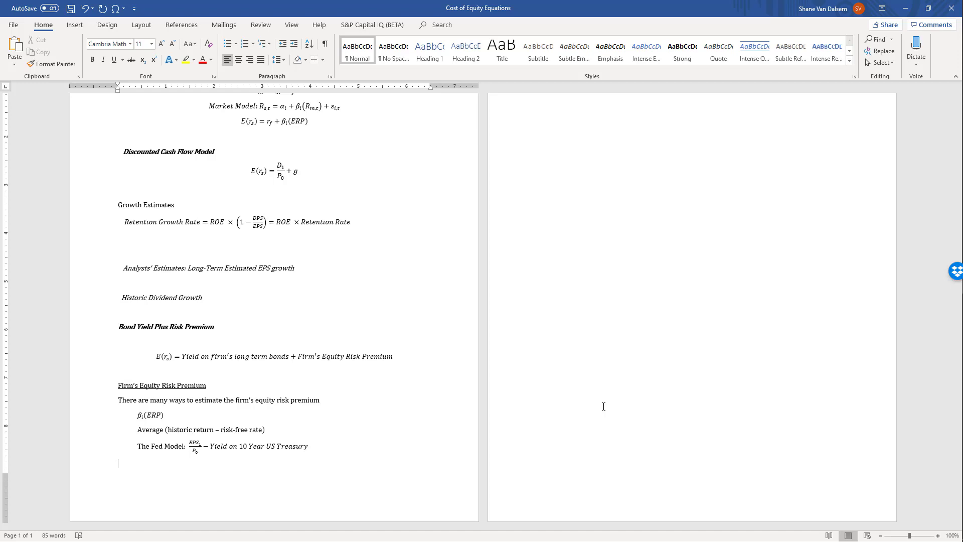
type("Forward P/E Ratio =")
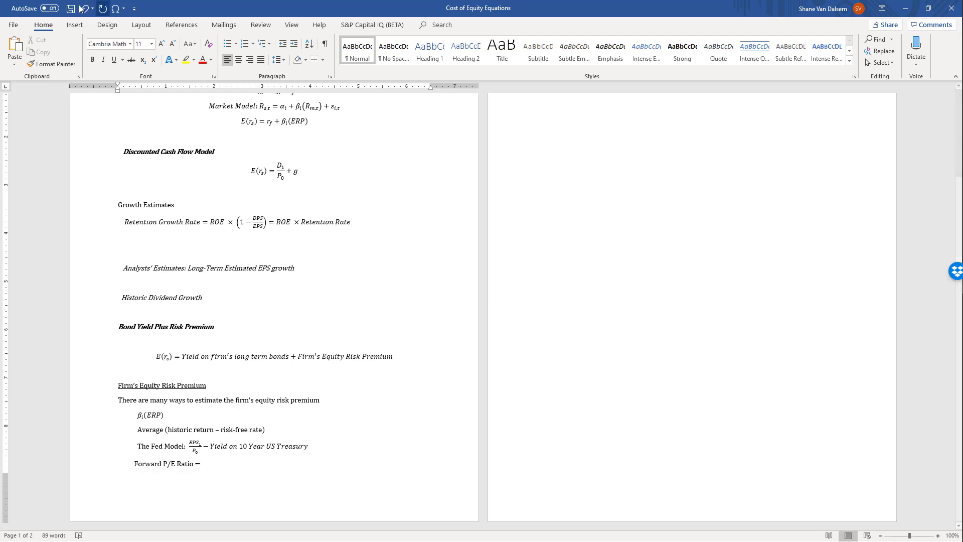
Step: Insert an equation fraction after "Forward P/E Ratio =" with P subscript 0 as its numerator
key("alt+equal")
left_click(483, 50)
left_click(548, 171)
left_click(486, 44)
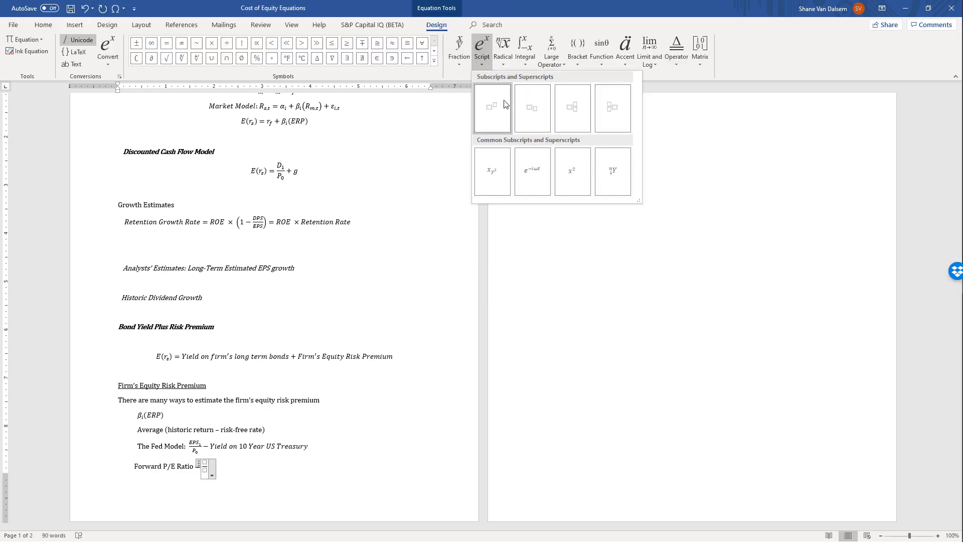
left_click(534, 107)
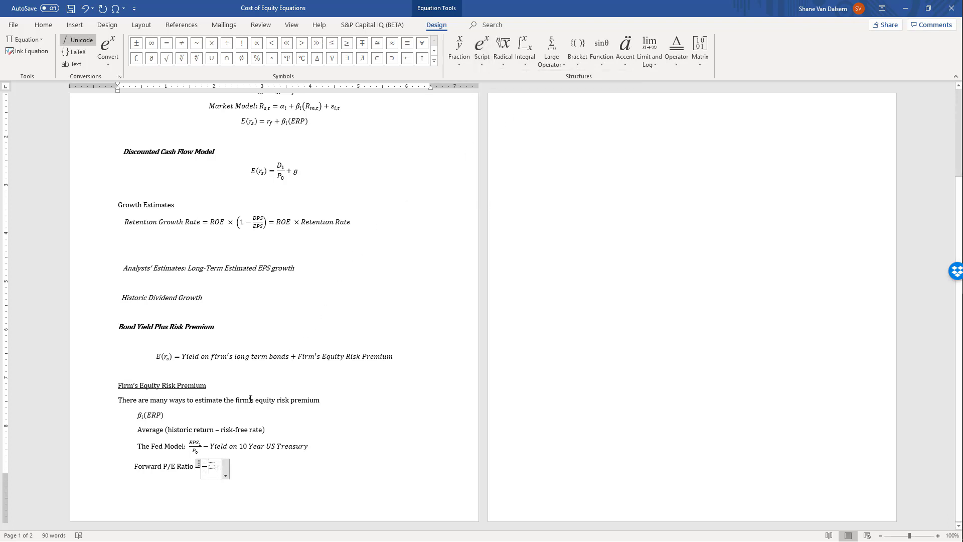
key("BackSpace")
key("BackSpace")
left_click(482, 47)
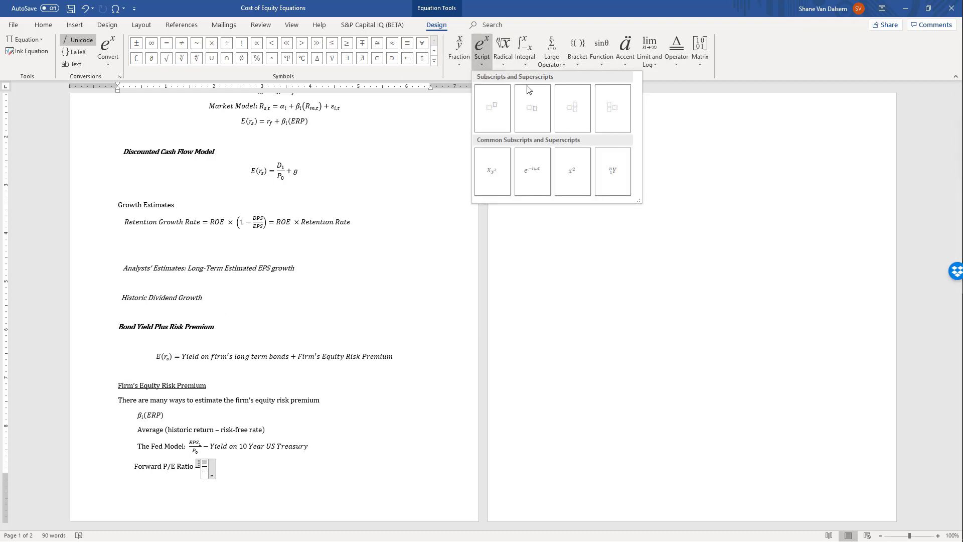
left_click(535, 116)
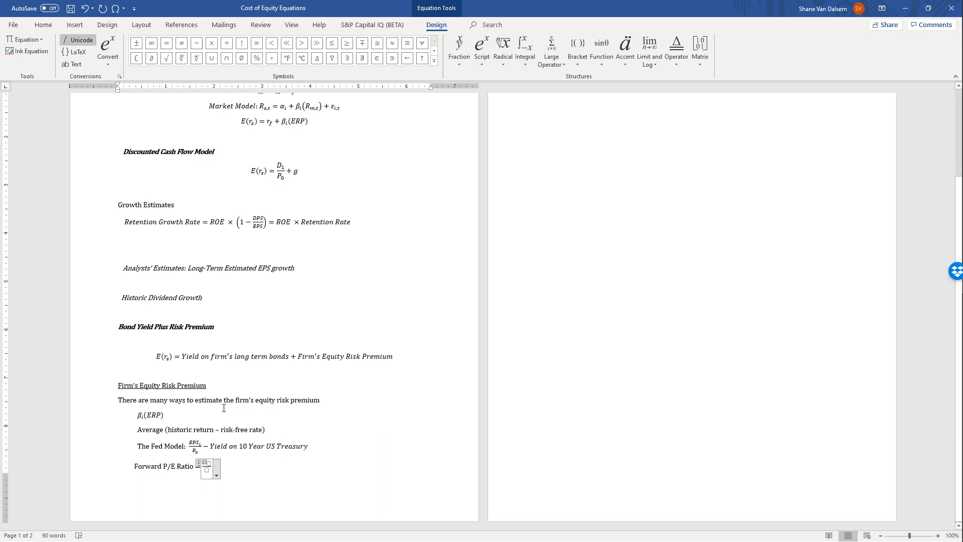
type("P0")
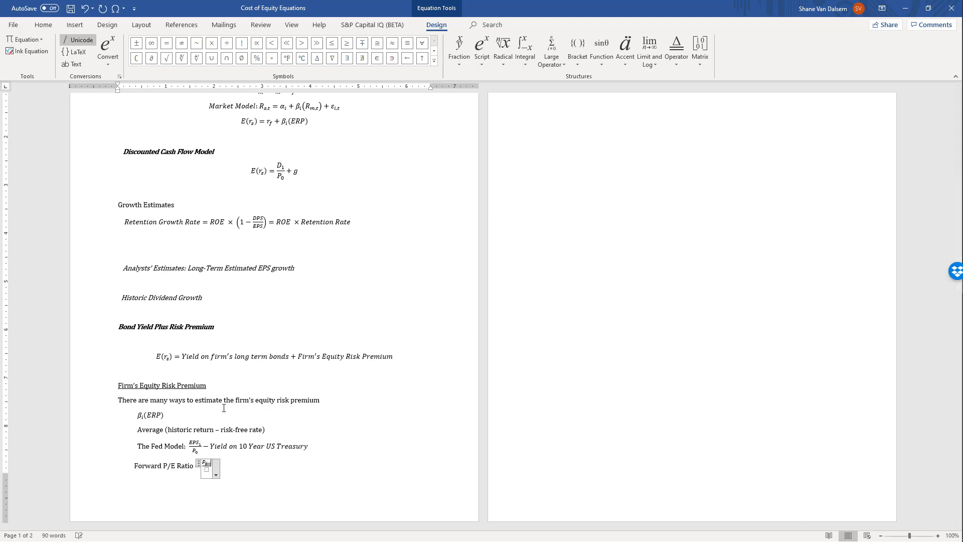
key("BackSpace")
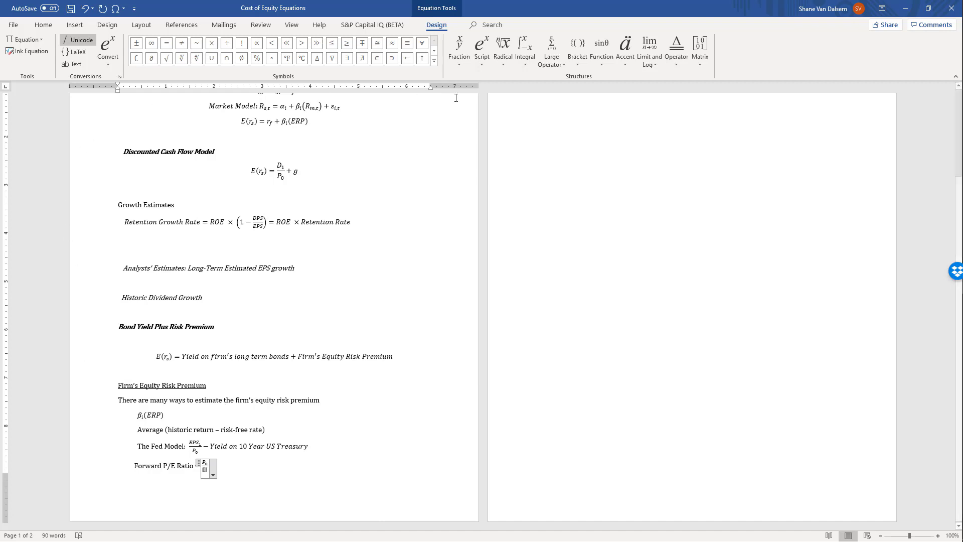
Step: Fill the fraction's denominator with EPS subscript 1, then return to the Cost of Equity Calculation workbook in Excel
left_click(483, 45)
left_click(522, 111)
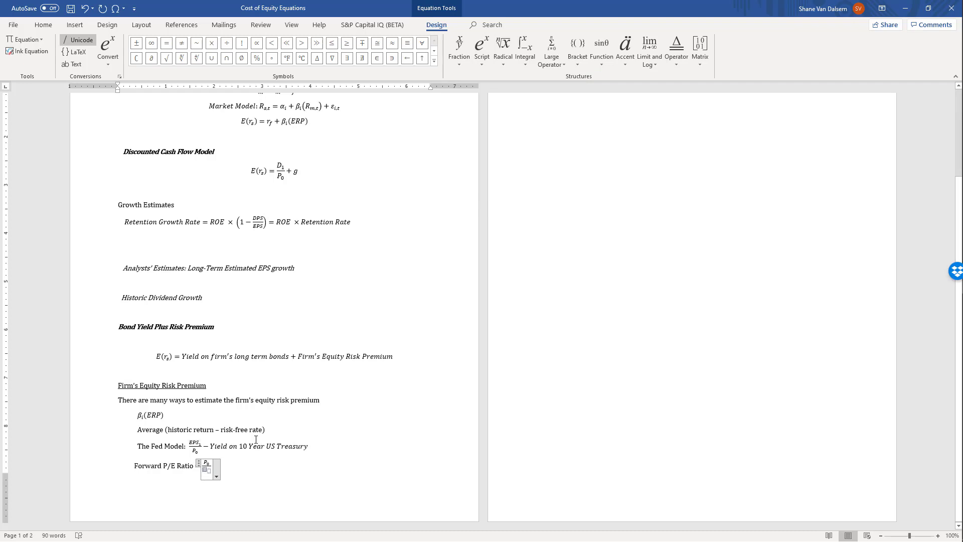
type("EPS")
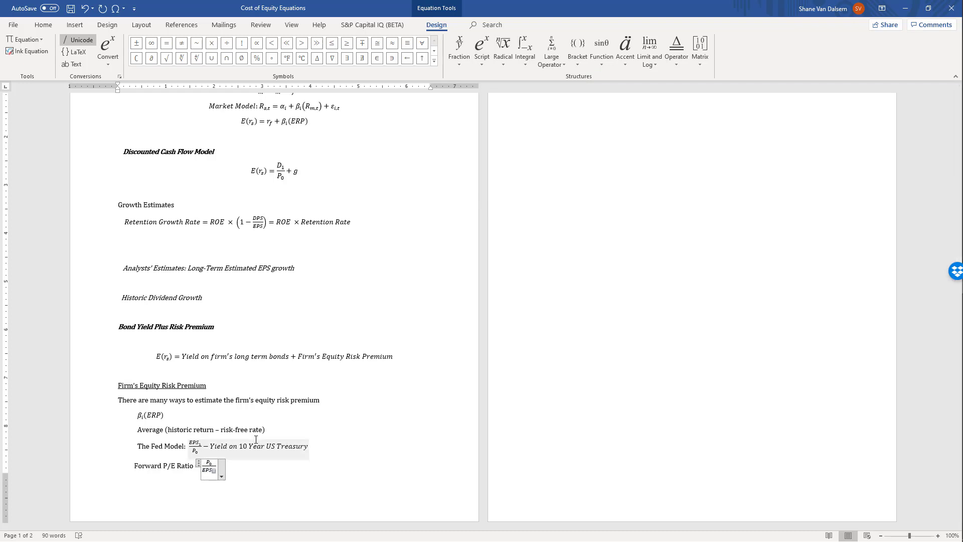
type("1")
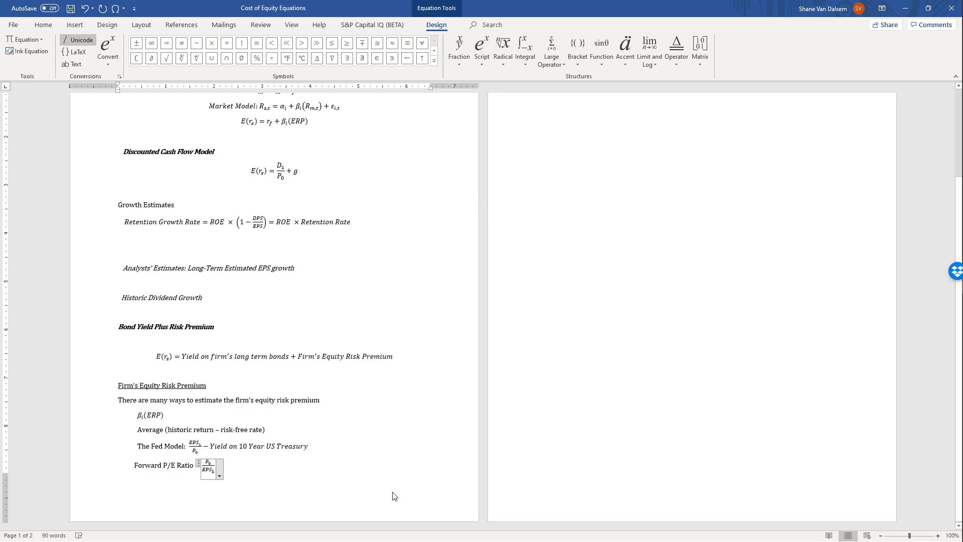
left_click(406, 420)
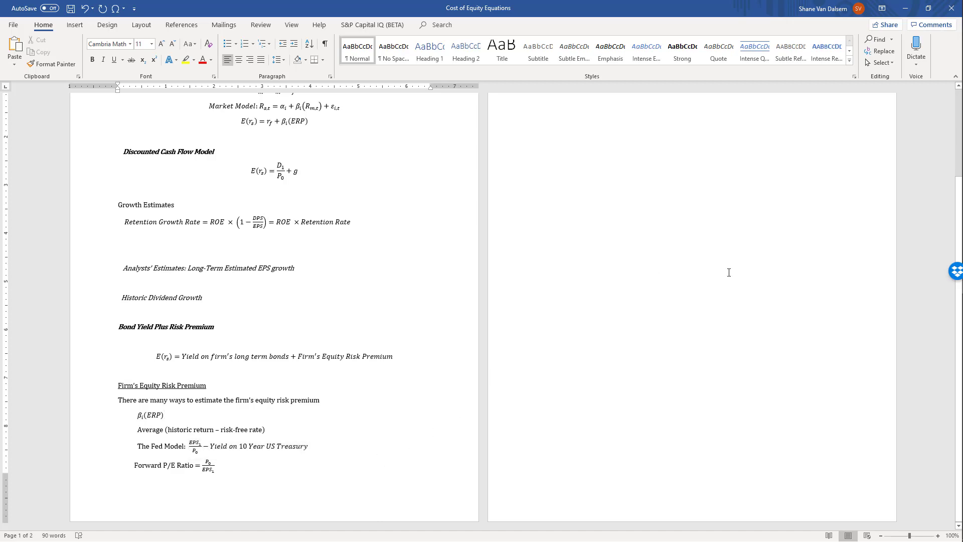
scroll(729, 270, "up", 3)
left_click(905, 8)
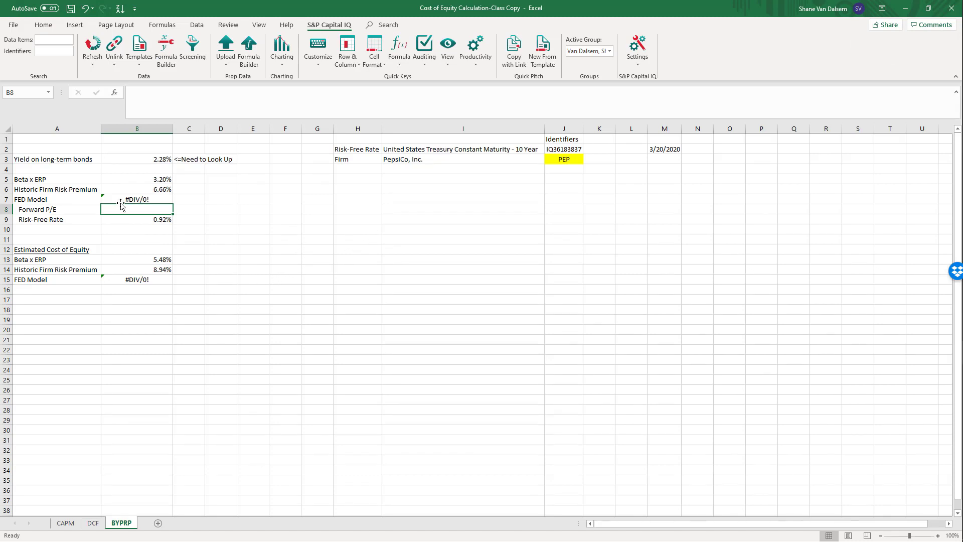
left_click(170, 47)
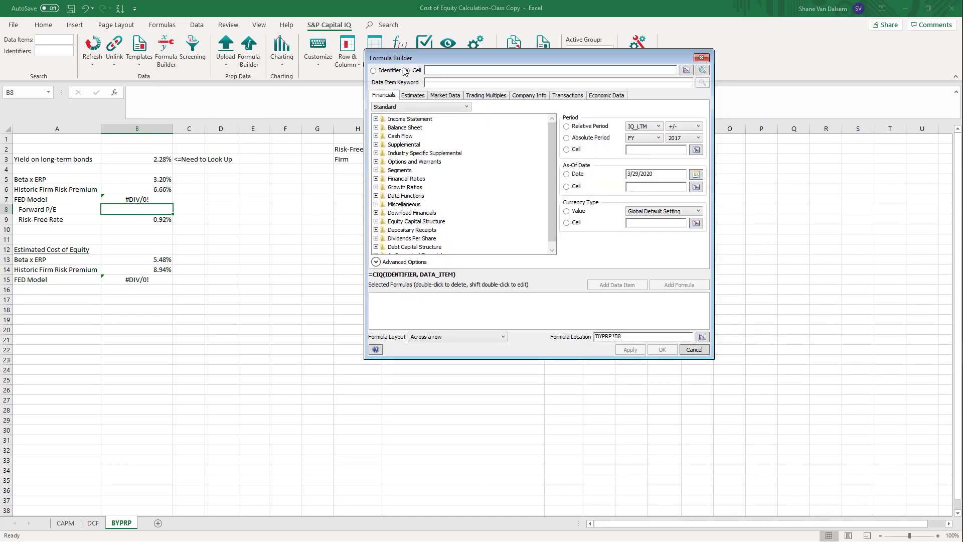
left_click_drag(473, 59, 565, 195)
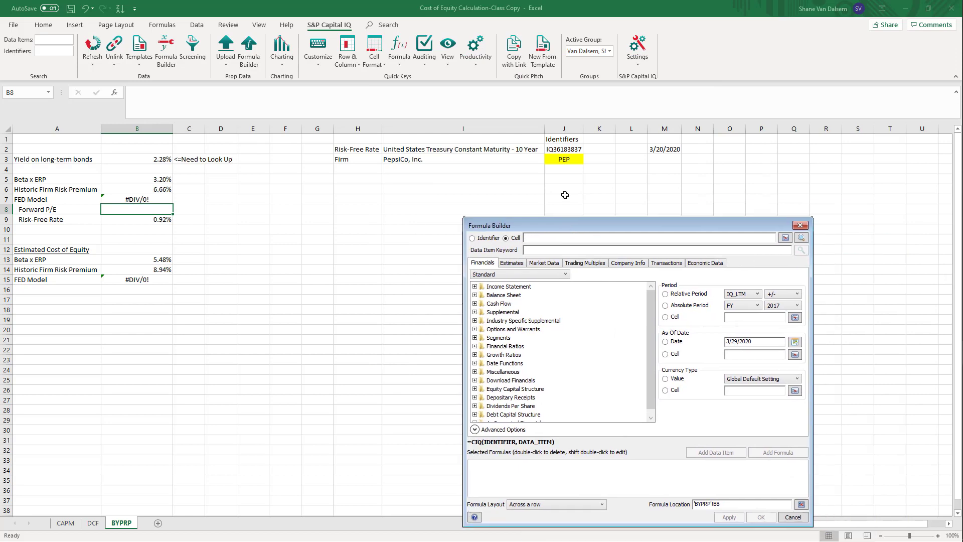
left_click(566, 159)
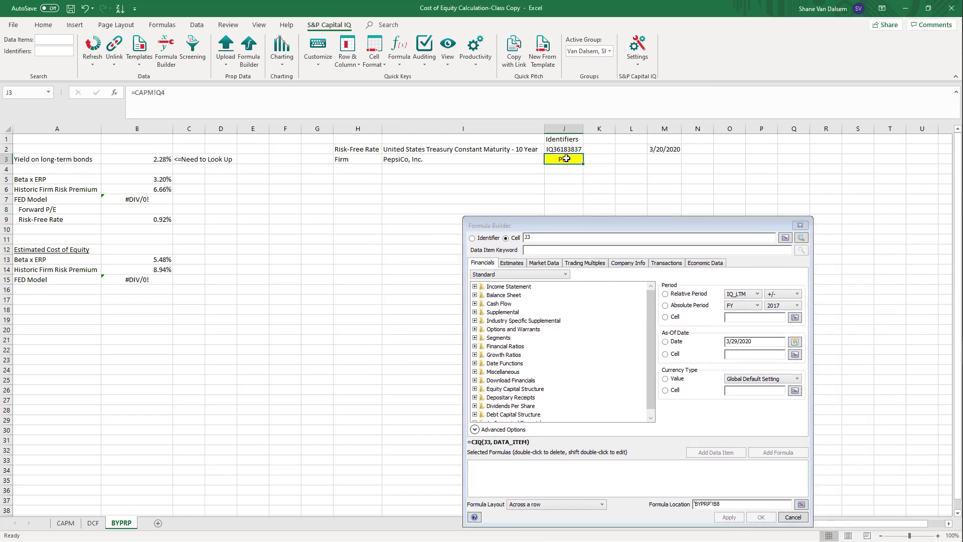
left_click(547, 242)
type("fo")
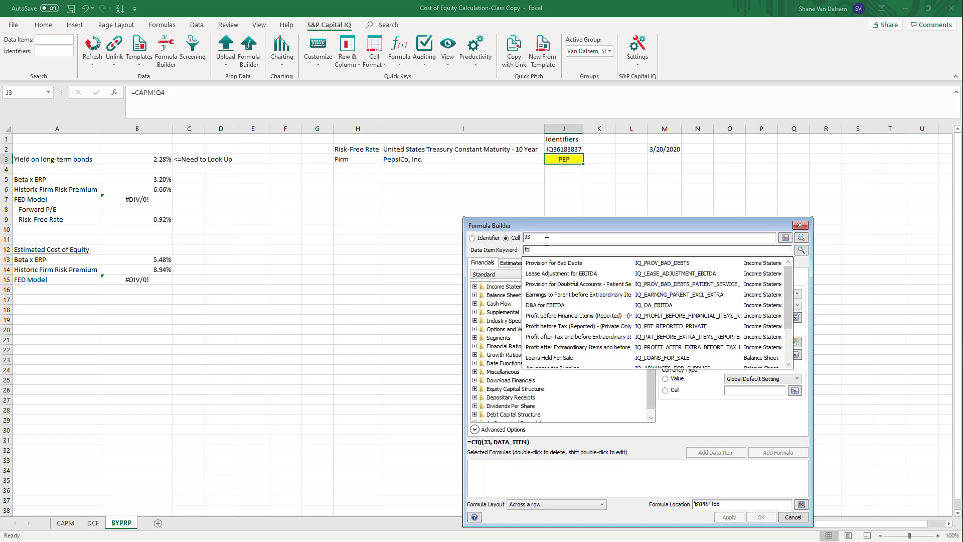
type("rward ")
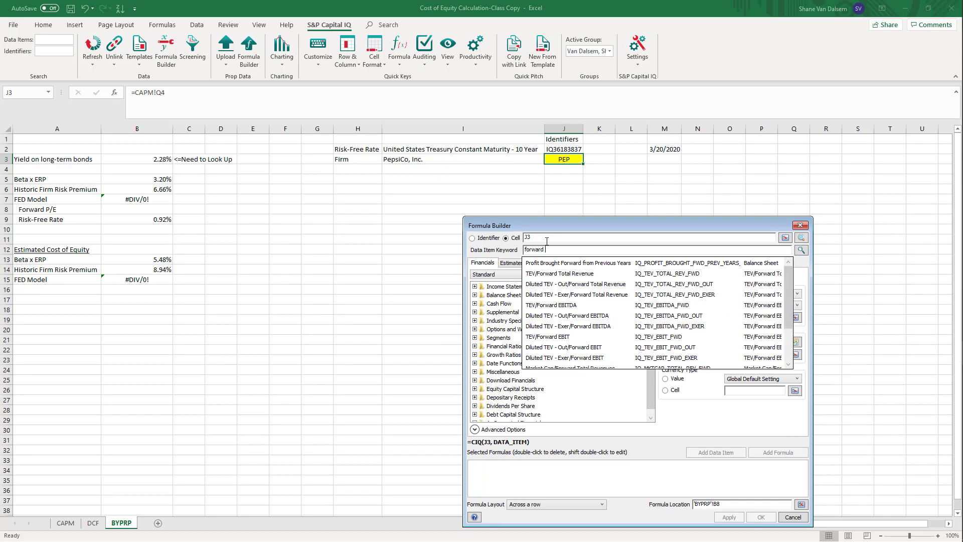
type("(")
key("BackSpace")
key("BackSpace")
type("P/E")
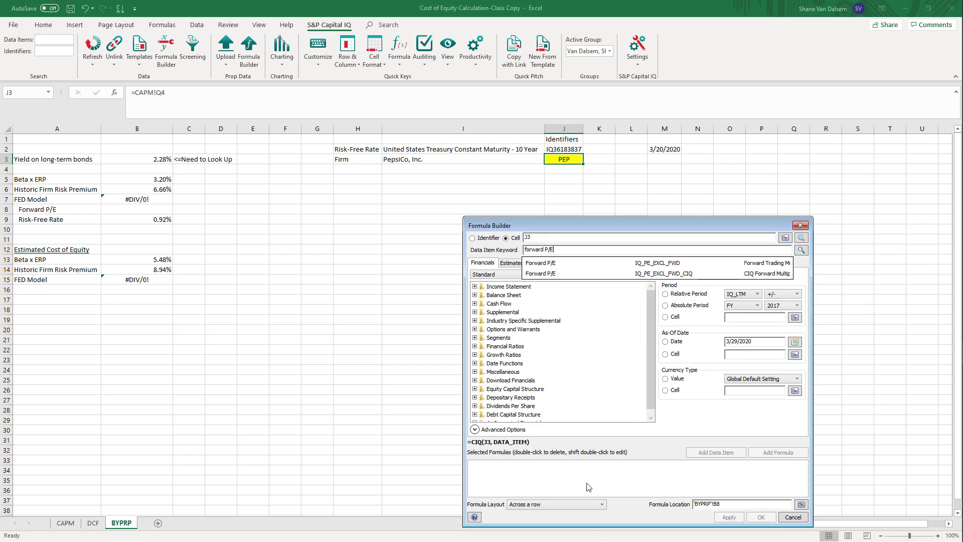
left_click(683, 263)
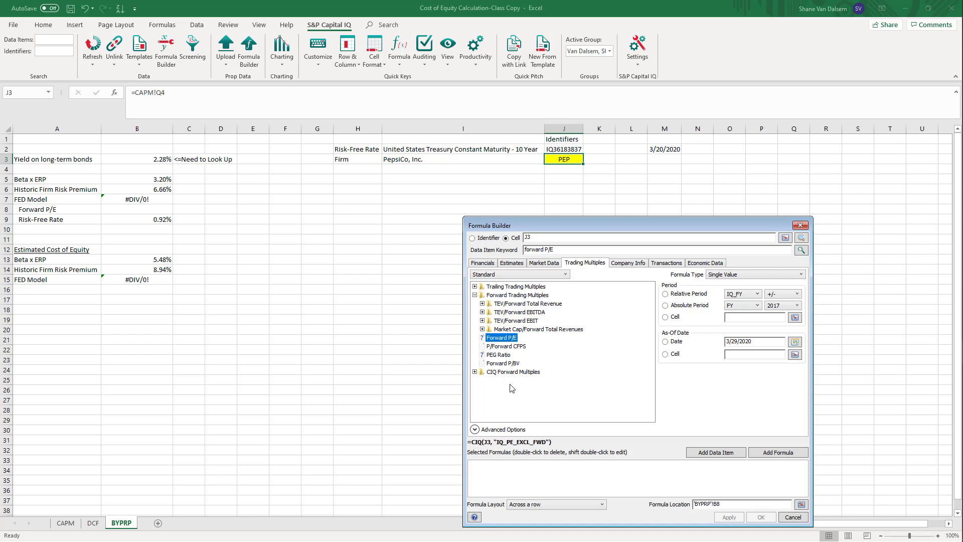
left_click(665, 317)
left_click(673, 149)
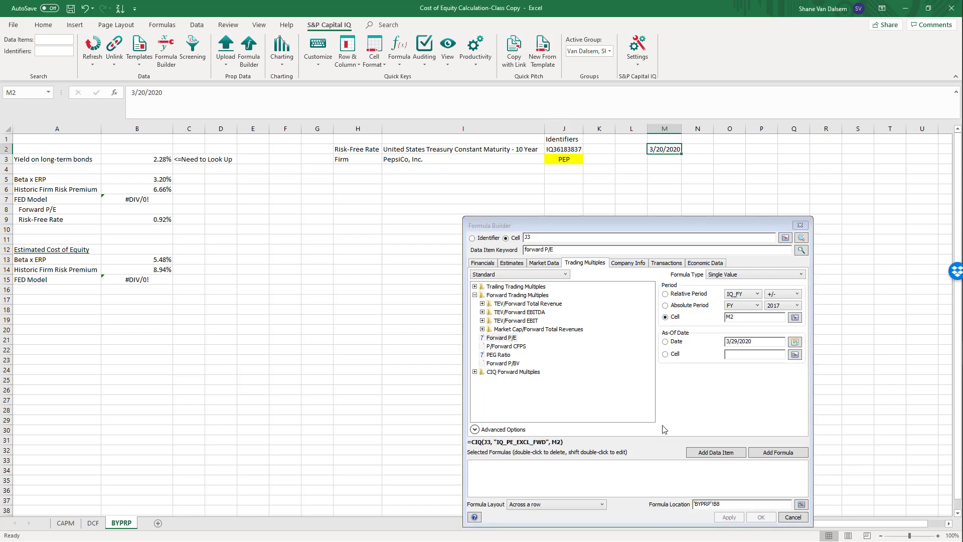
left_click(666, 342)
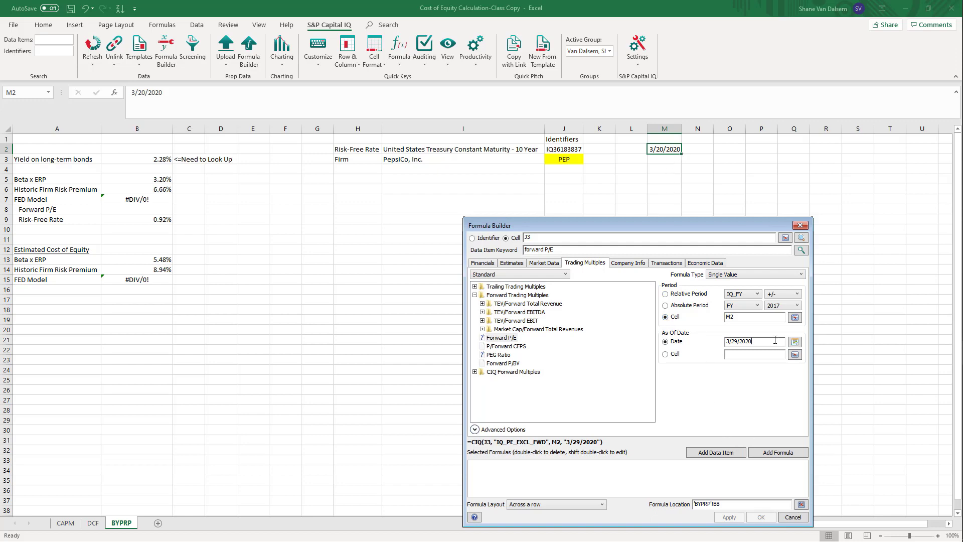
left_click(794, 341)
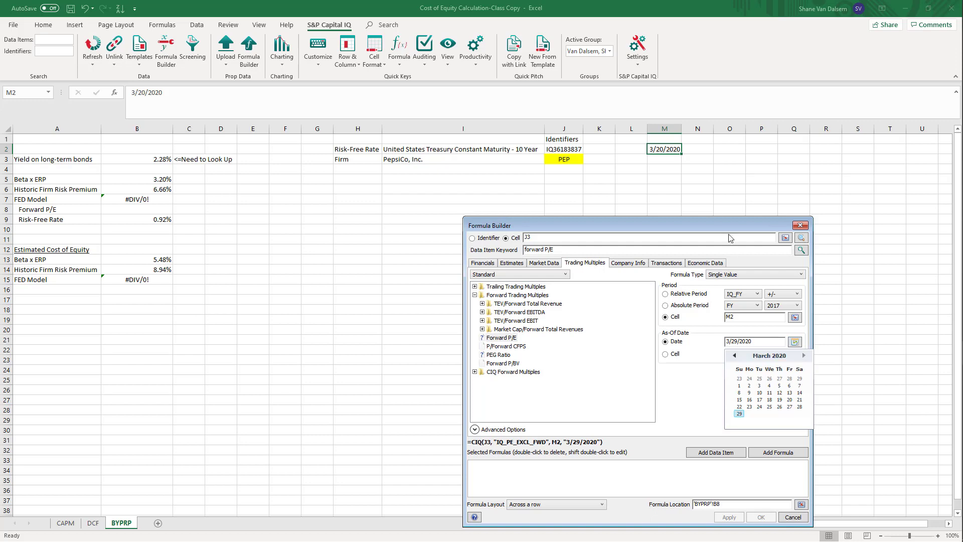
left_click(666, 152)
left_click(670, 149)
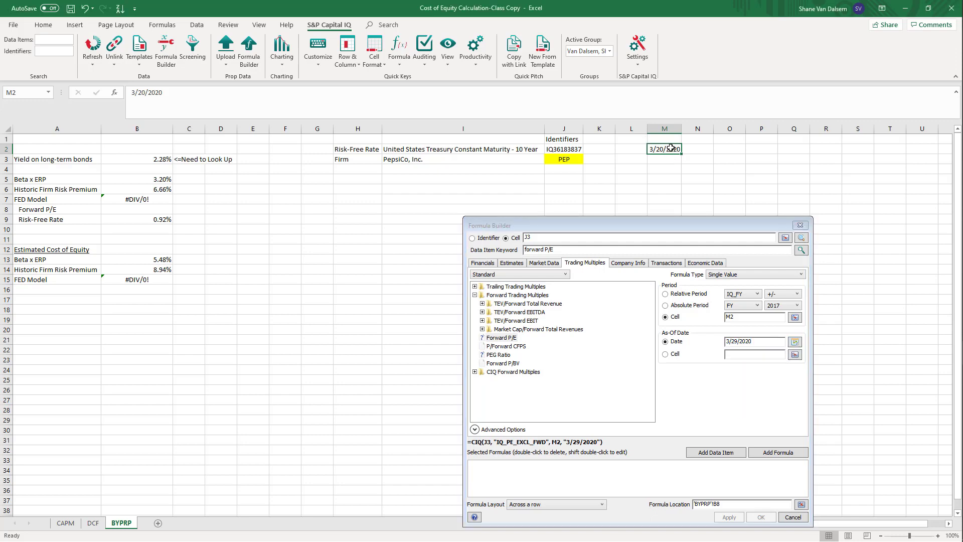
left_click(665, 354)
left_click(666, 151)
left_click(705, 326)
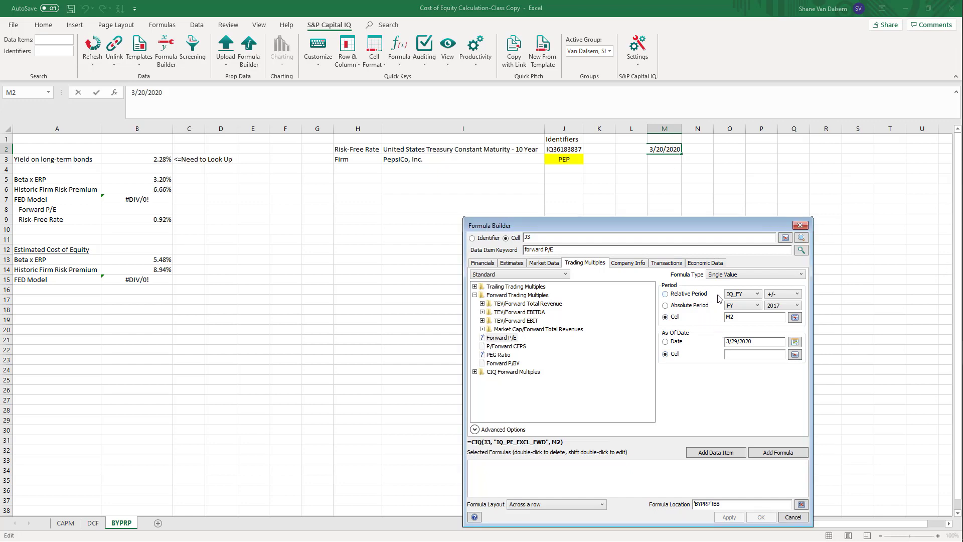
left_click(795, 317)
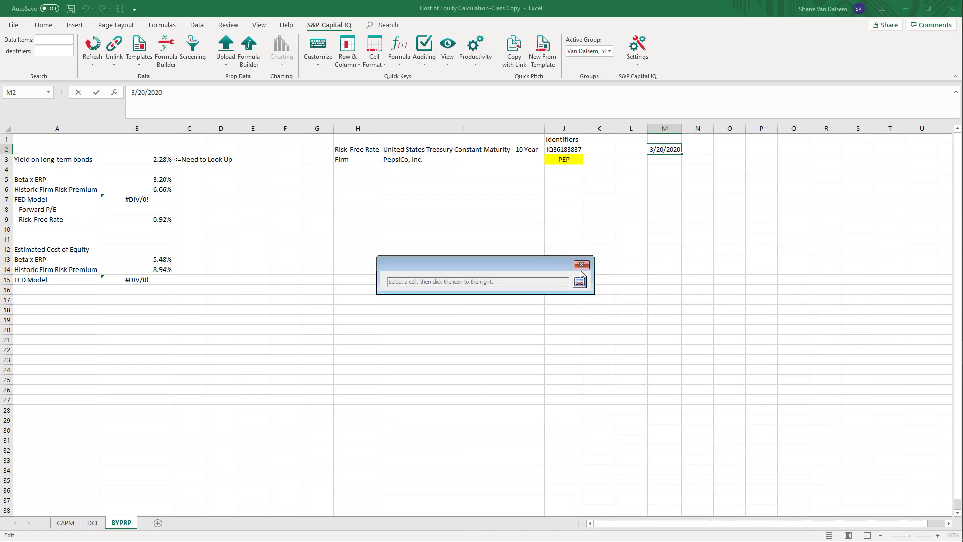
left_click(663, 149)
left_click(582, 264)
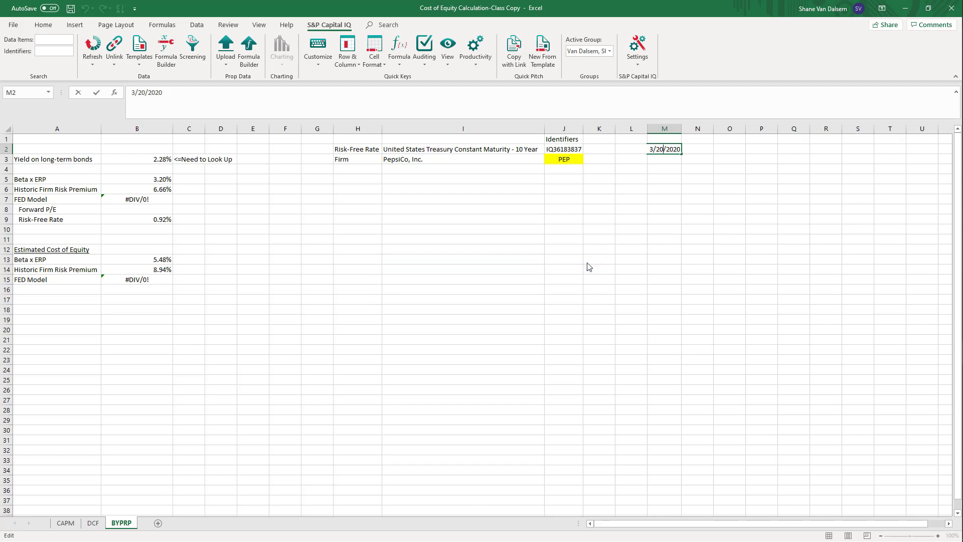
left_click(792, 517)
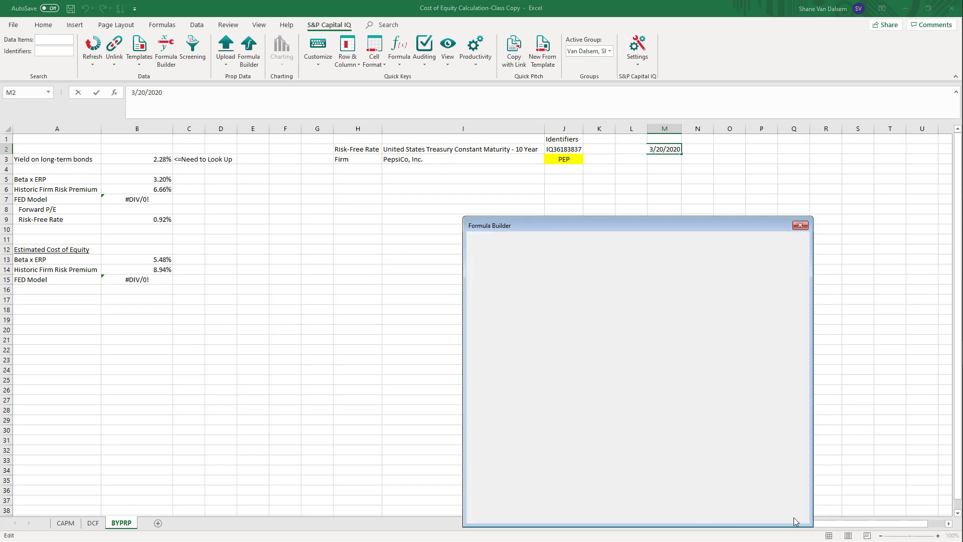
left_click(723, 284)
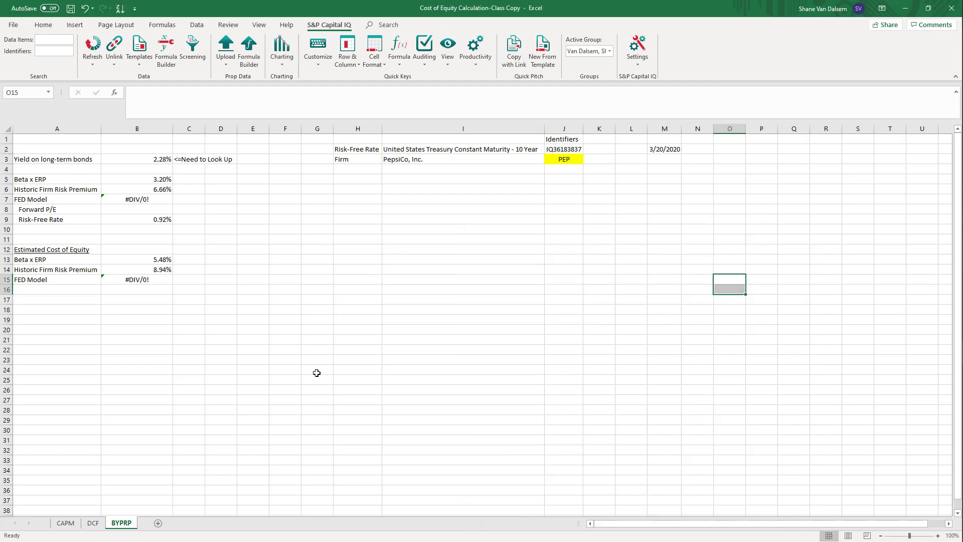
Step: Build a Capital IQ formula for B8 using the identifier in J3 and add the Forward P/E item from Forward Trading Multiples
left_click(147, 205)
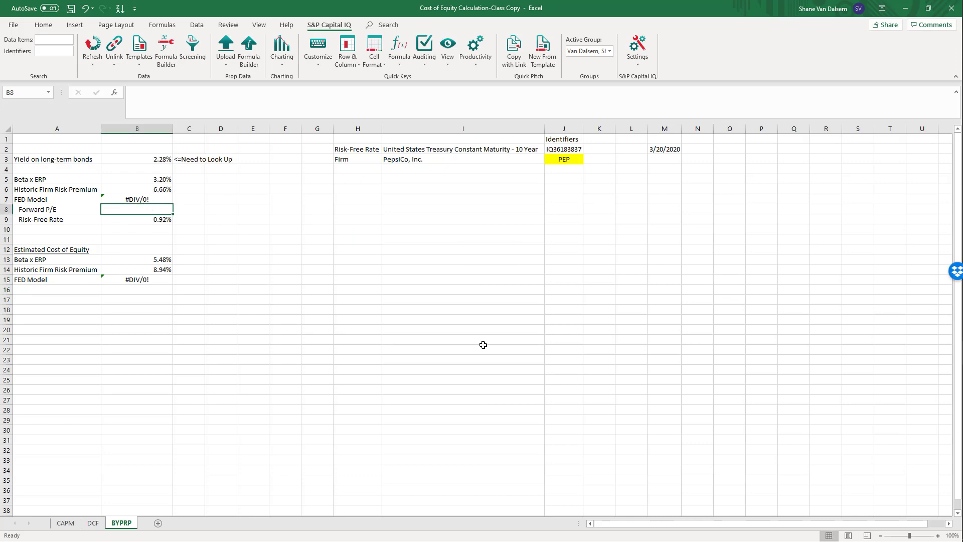
left_click(165, 50)
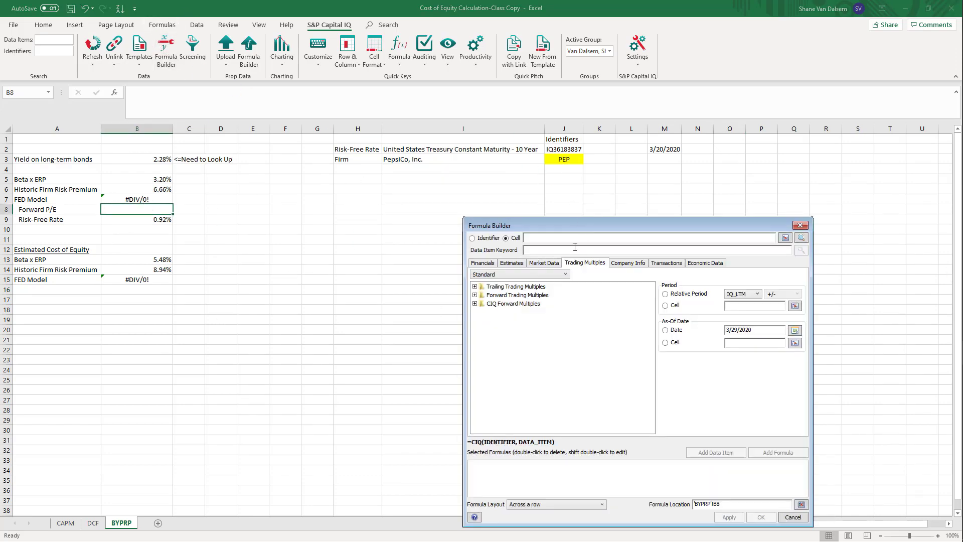
left_click(561, 160)
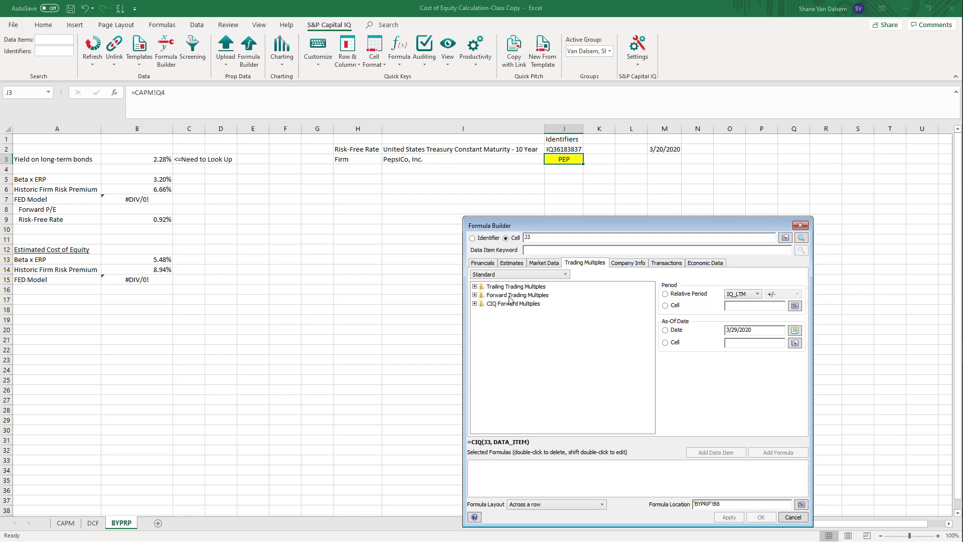
double_click(510, 296)
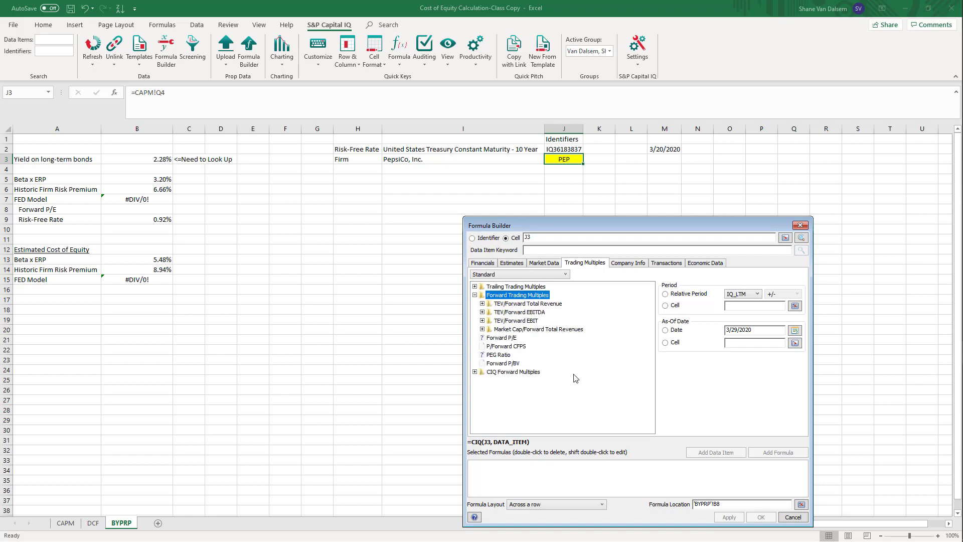
double_click(501, 339)
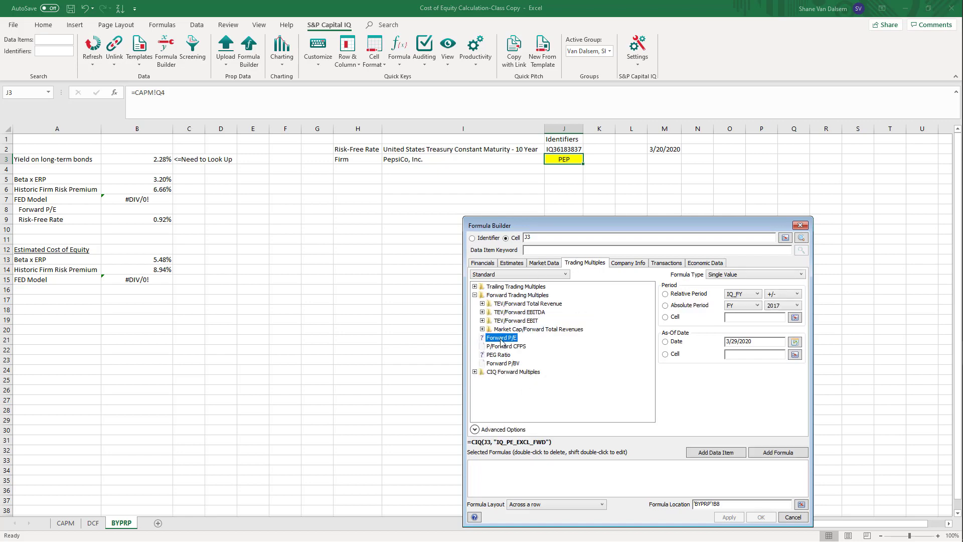
Step: Point the as-of date to M2, apply the Forward P/E formula to B8, and close the Formula Builder
left_click(665, 354)
left_click(663, 149)
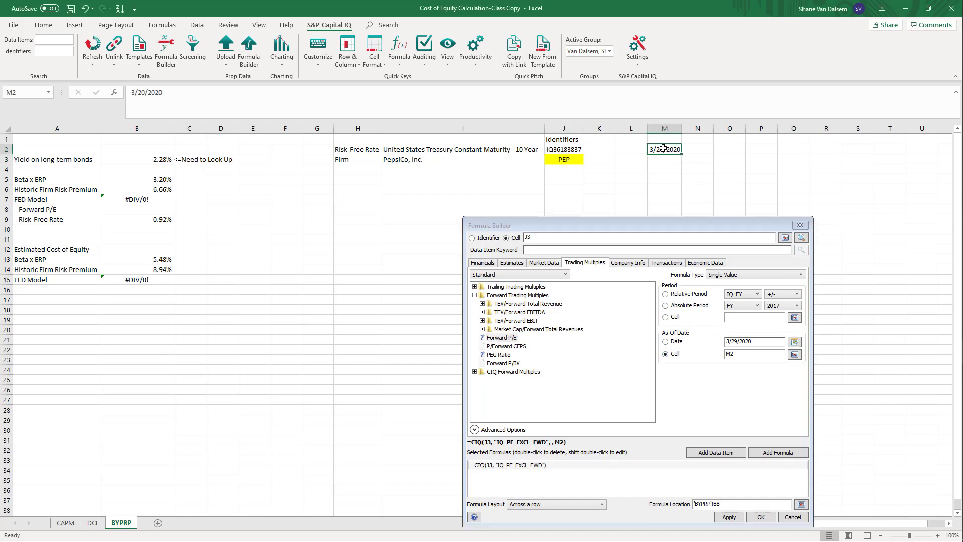
left_click(771, 457)
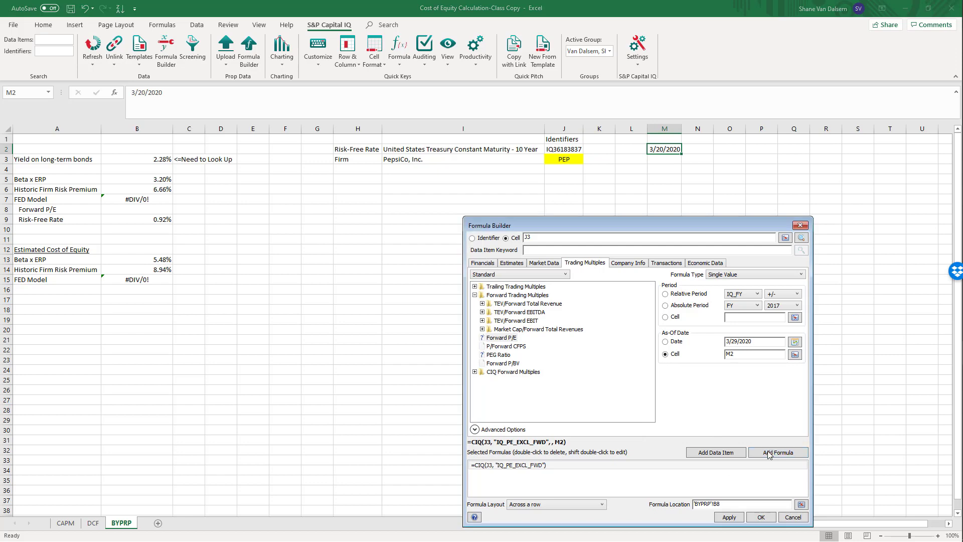
left_click(731, 518)
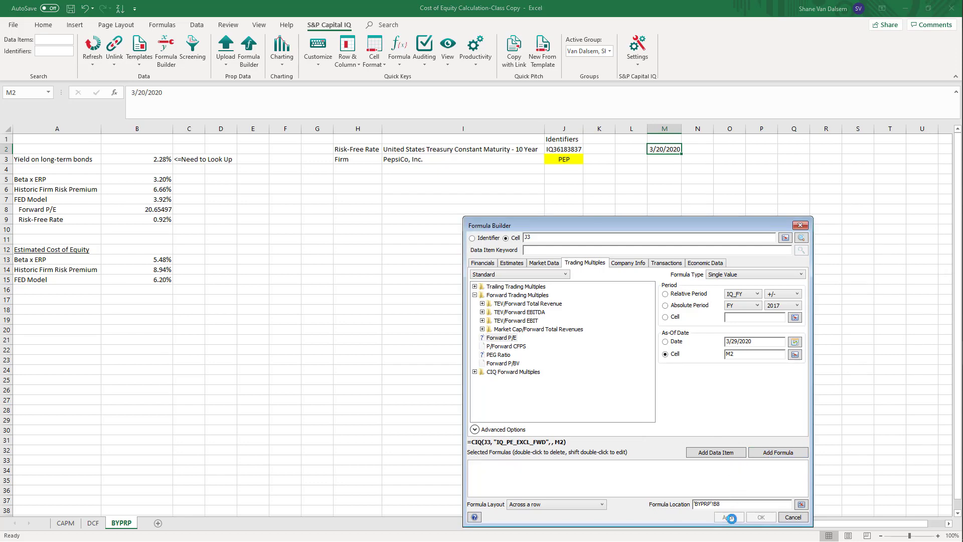
left_click(263, 281)
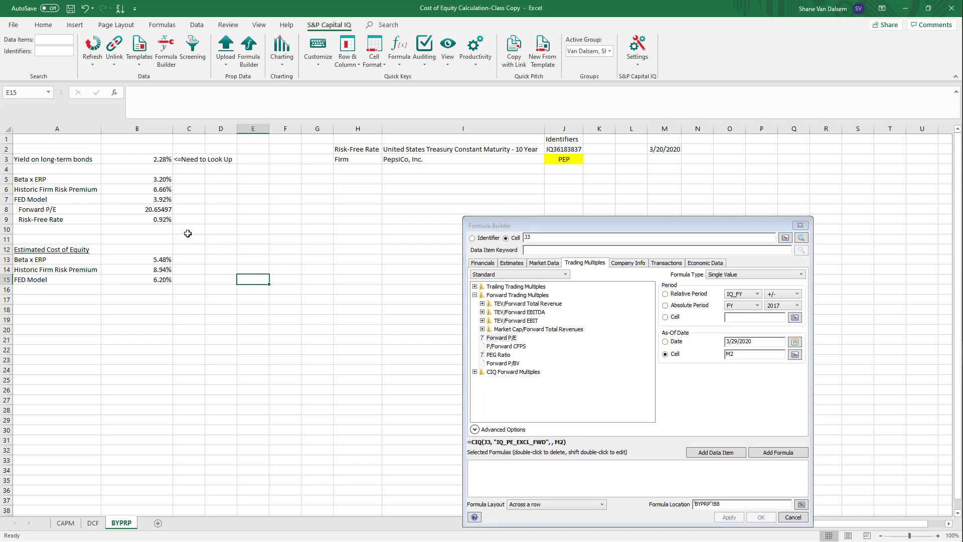
left_click(163, 210)
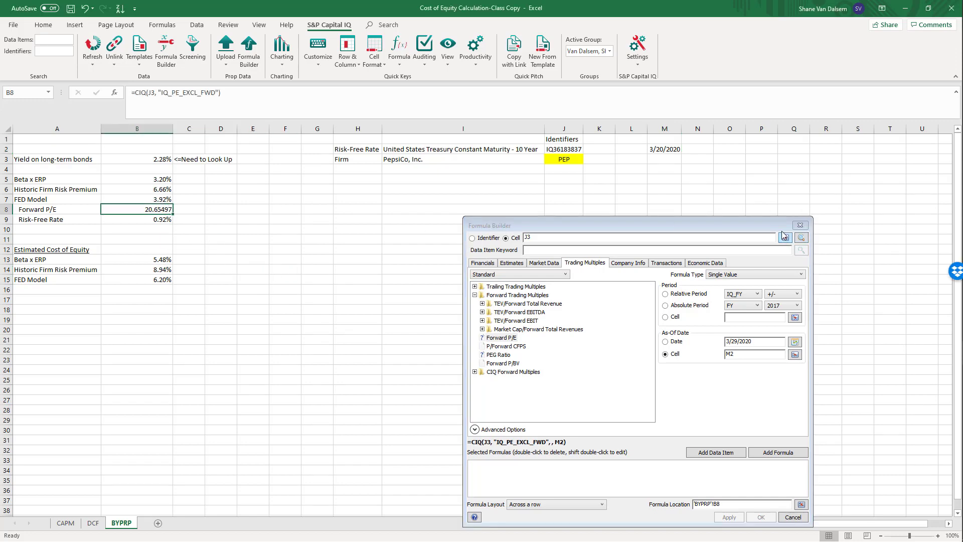
left_click(800, 225)
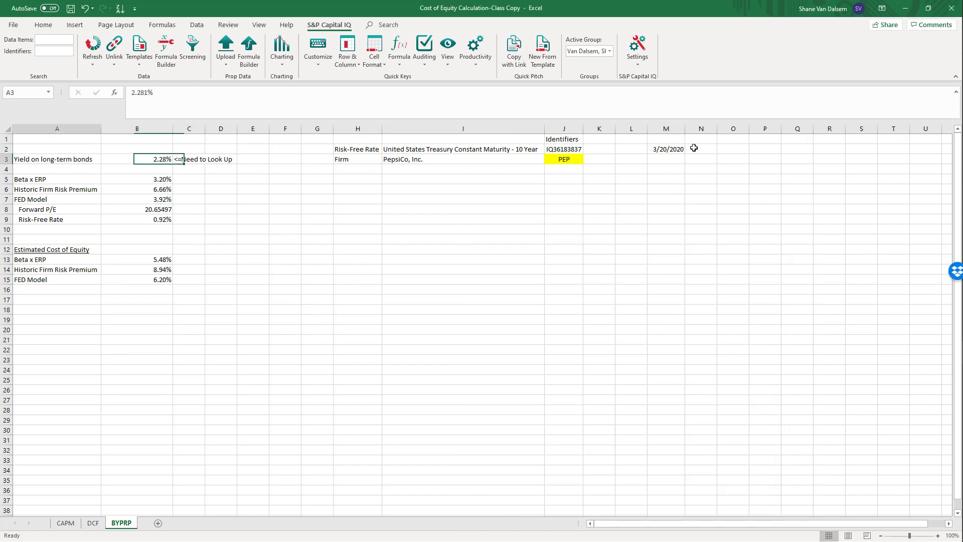
Step: Clear the Risk-Free Rate formula in B9
key("Down")
key("Down")
key("Down")
key("Down")
key("Down")
key("Right")
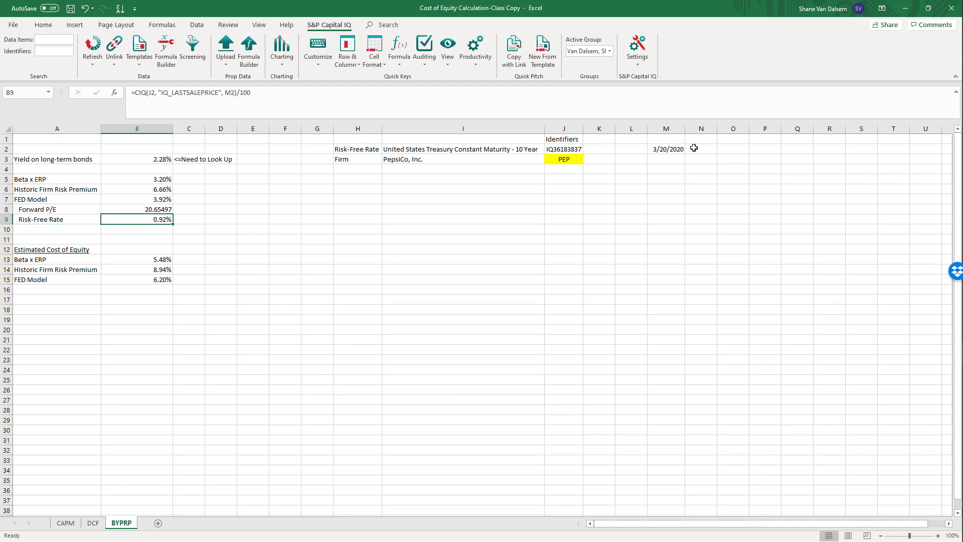
key("BackSpace")
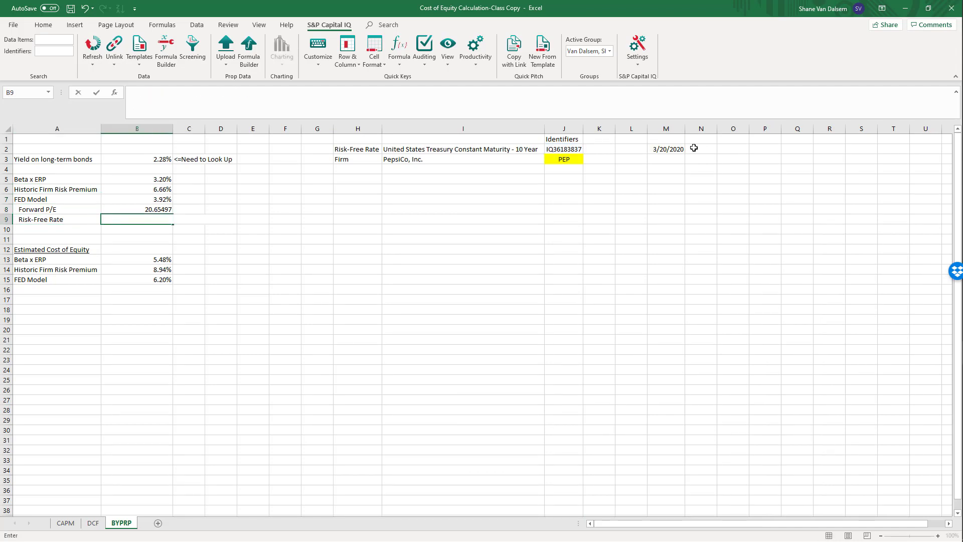
key("ctrl+Return")
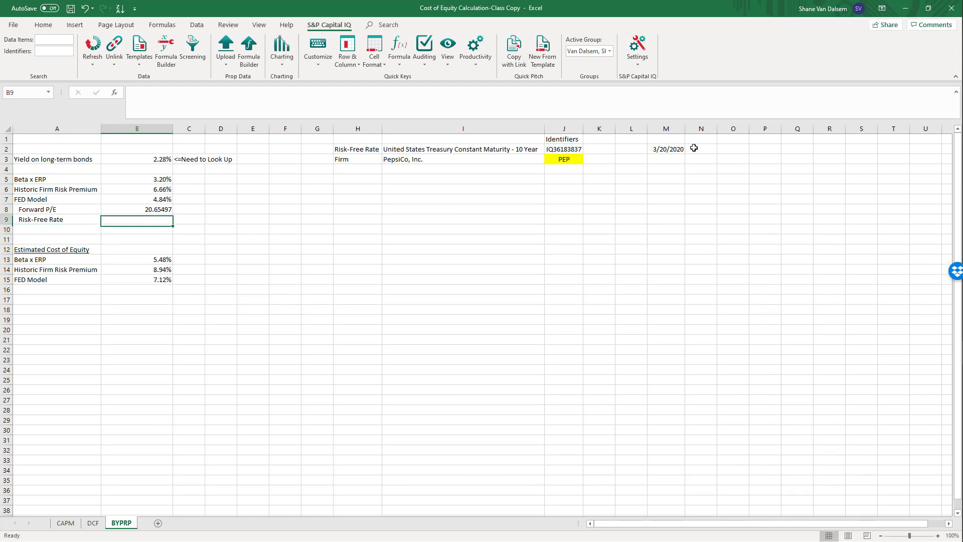
Step: Build a Capital IQ formula for B9 using the identifier in J2 and the Last Sale Price item from Equity Market Data
left_click(170, 54)
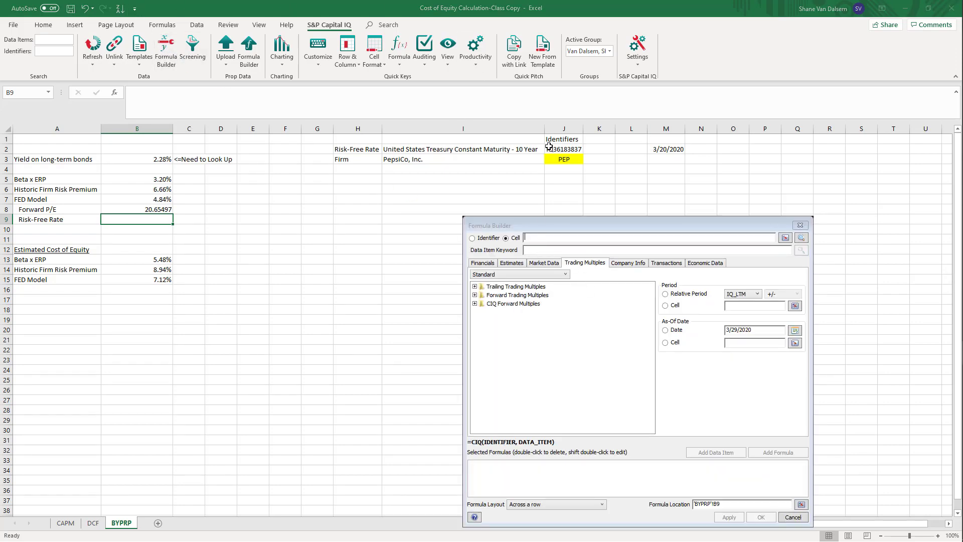
left_click(549, 147)
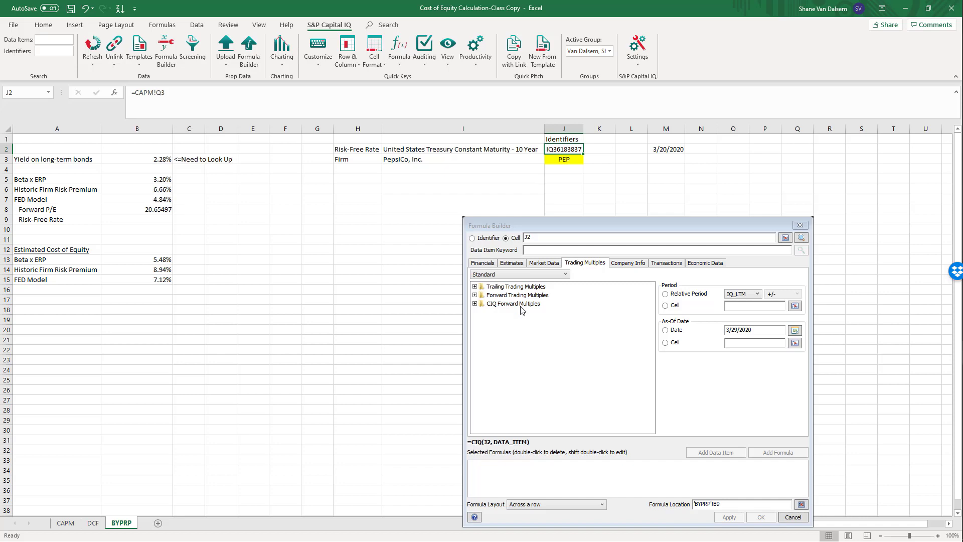
left_click(552, 265)
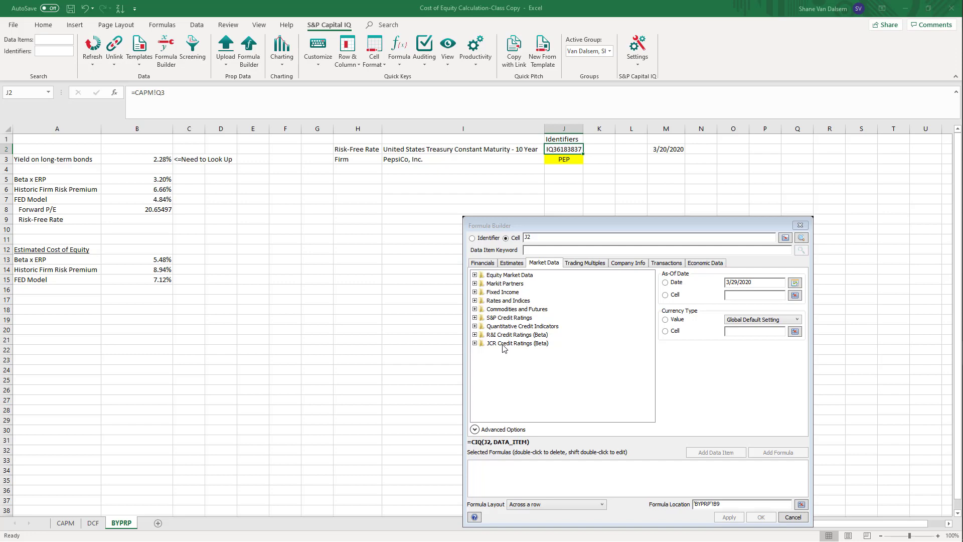
double_click(498, 276)
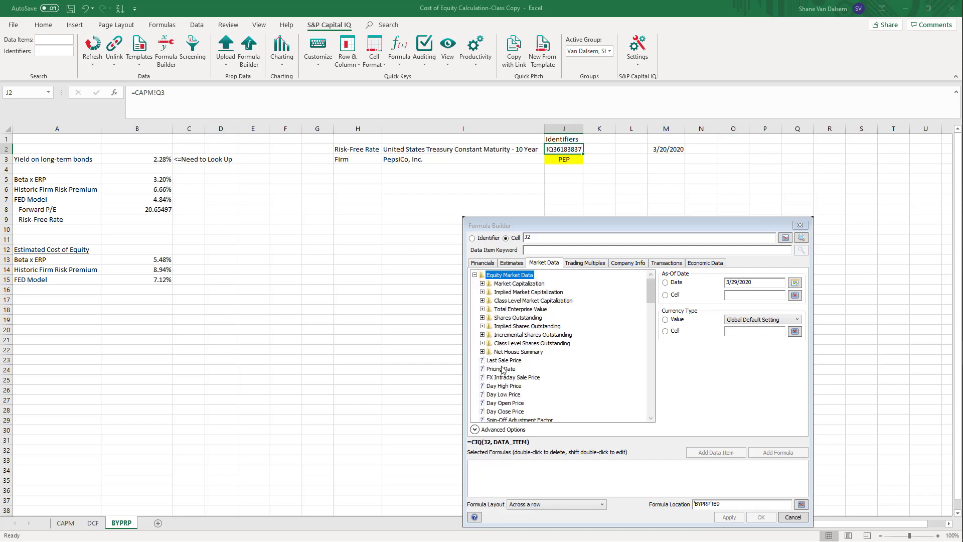
left_click(503, 361)
Step: Use M2 as the as-of date, add and apply the Last Sale Price formula to B9, and close the Formula Builder
left_click(665, 306)
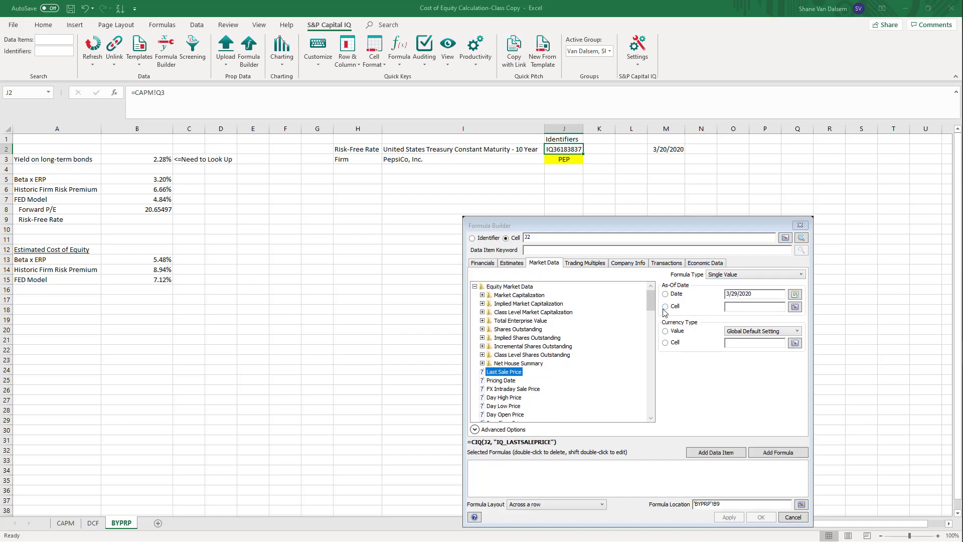
left_click(669, 151)
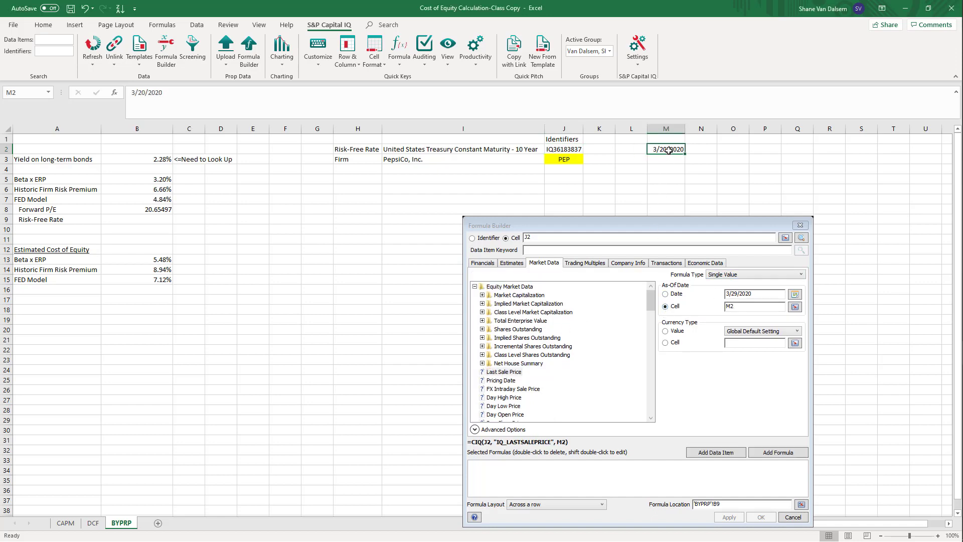
left_click(775, 454)
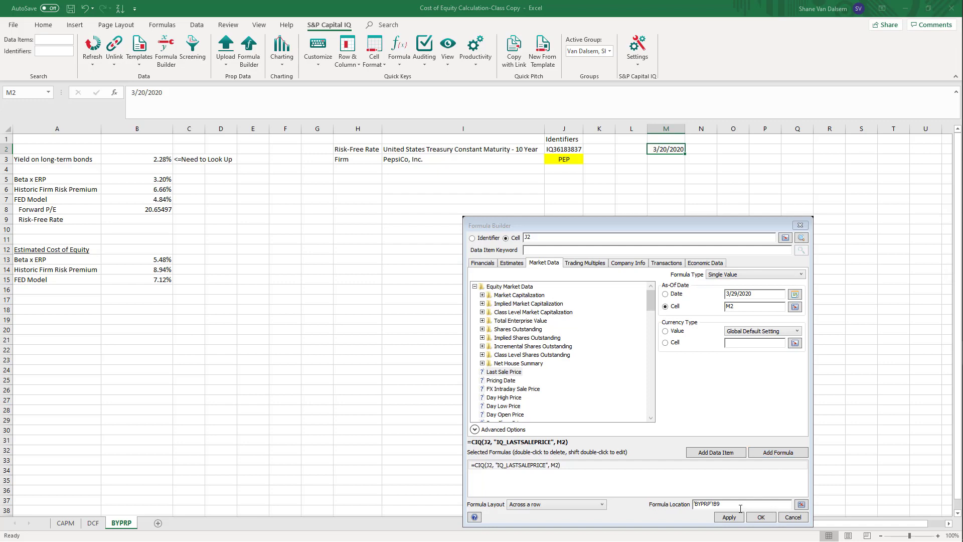
left_click(729, 517)
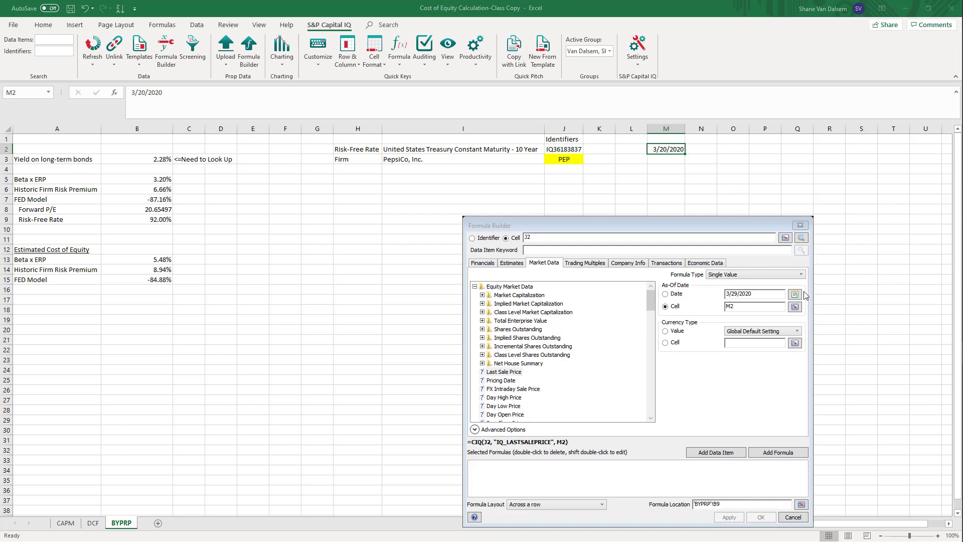
left_click(800, 225)
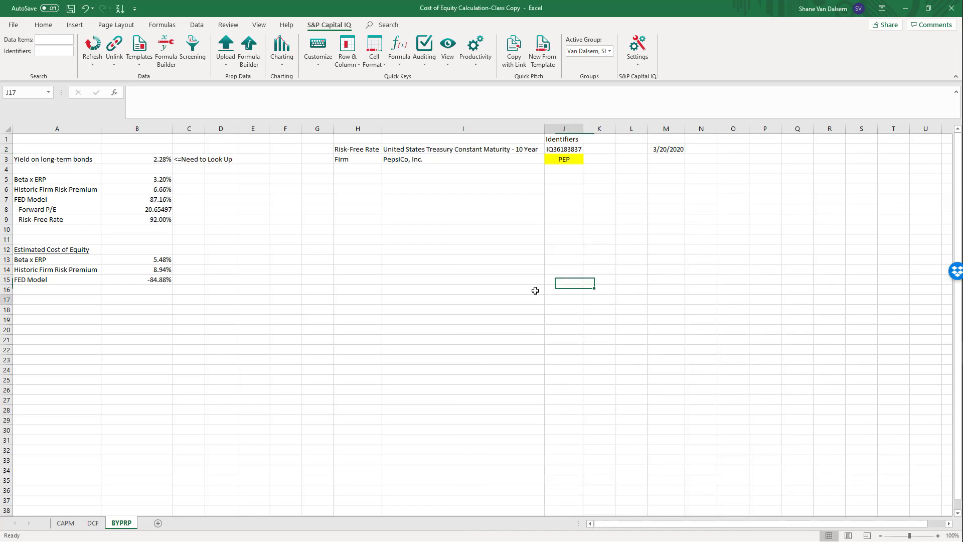
Step: Divide the Risk-Free Rate formula in B9 by 100
left_click(158, 221)
left_click(304, 89)
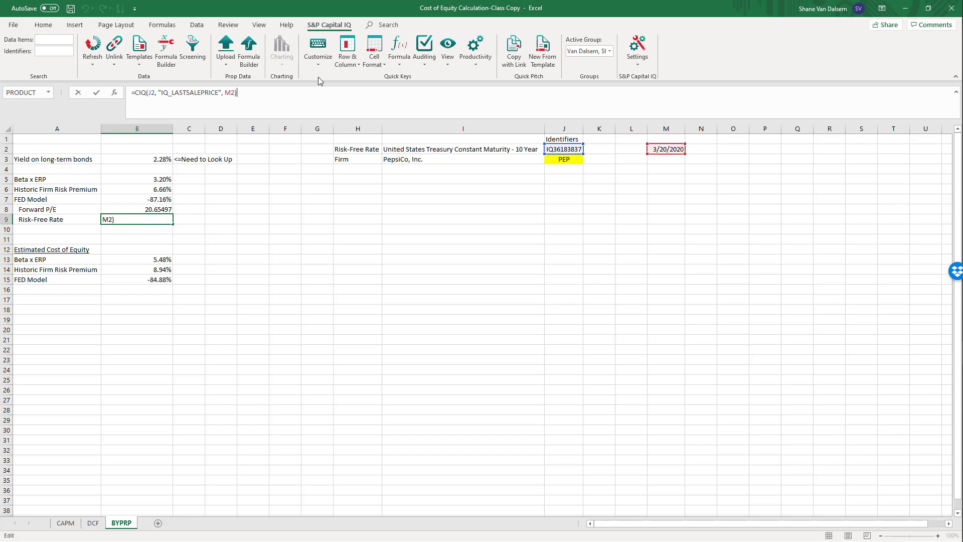
type("/1000")
key("ctrl+Return")
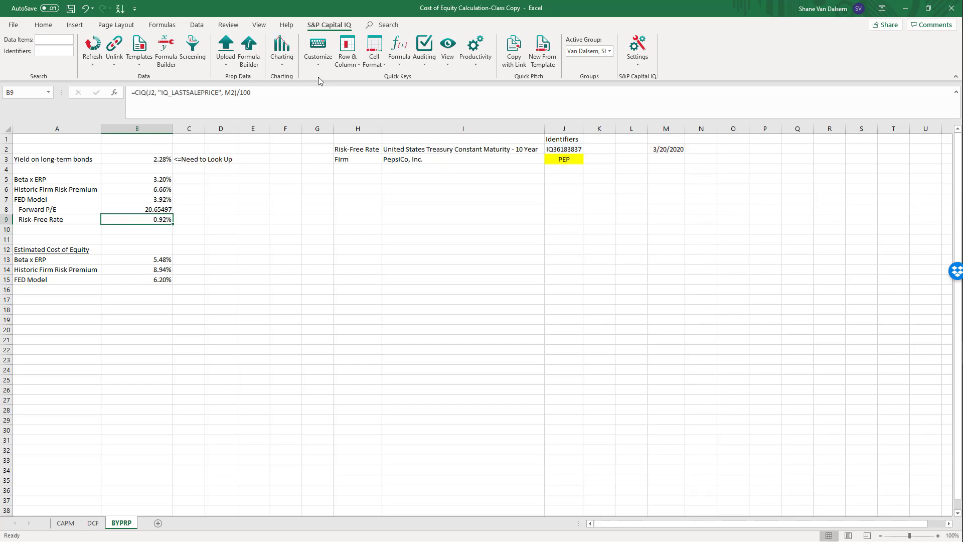
Step: Review the formulas behind the Historic Firm Risk Premium in B6 and Beta x ERP in B5
key("Up")
key("Up")
key("Up")
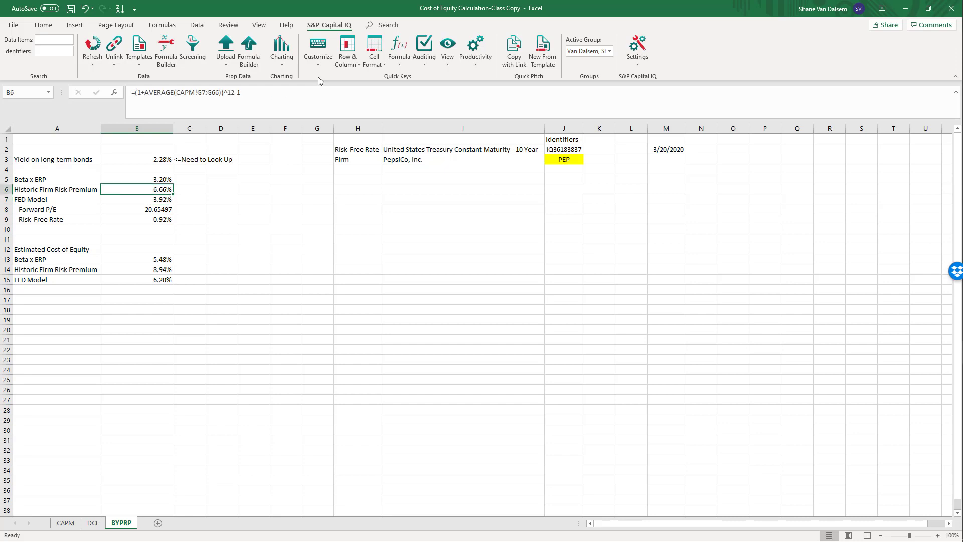
key("Up")
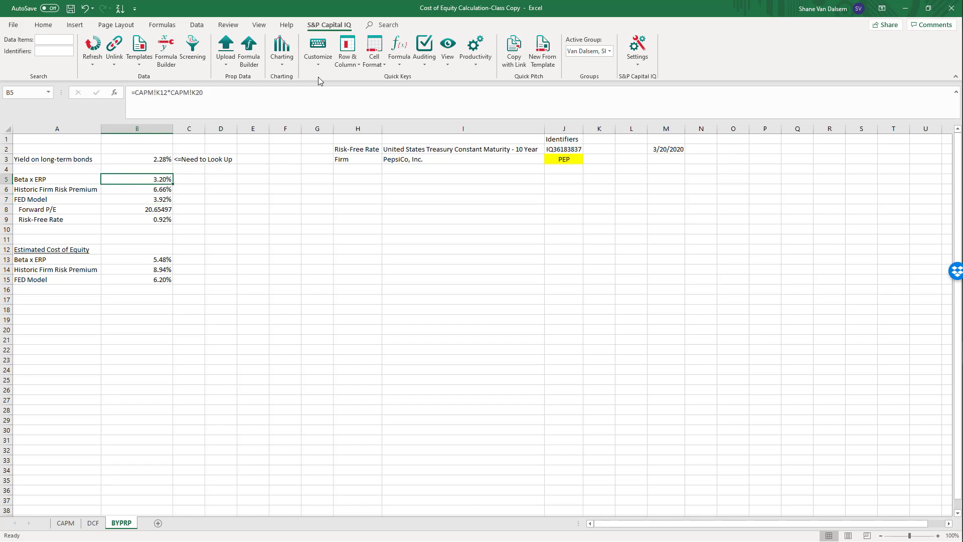
key("Down")
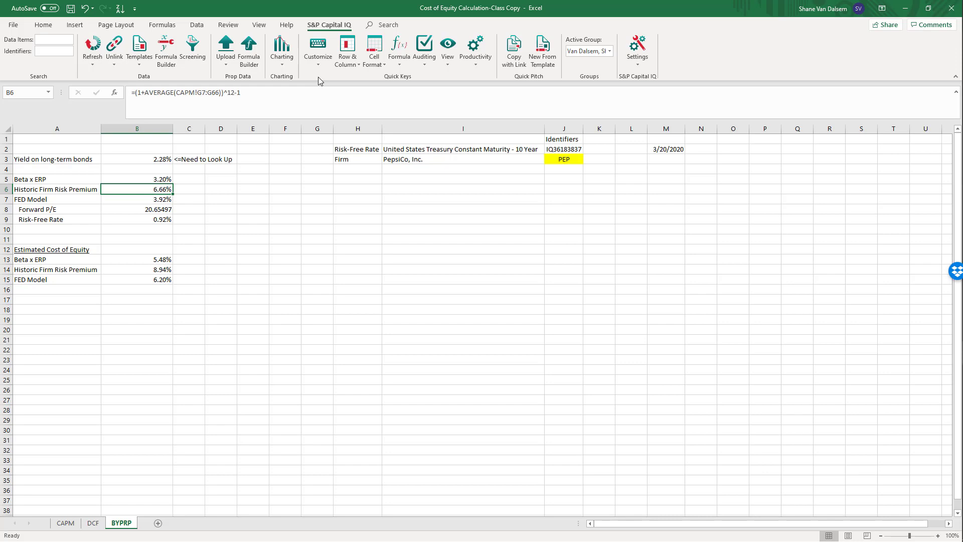
Step: Re-enter the Beta x ERP cost of equity in B13 as the long-term bond yield plus the Beta x ERP premium, =B3+B5
key("Down")
key("Down")
key("Down")
key("Down")
key("Down")
key("Down")
key("Down")
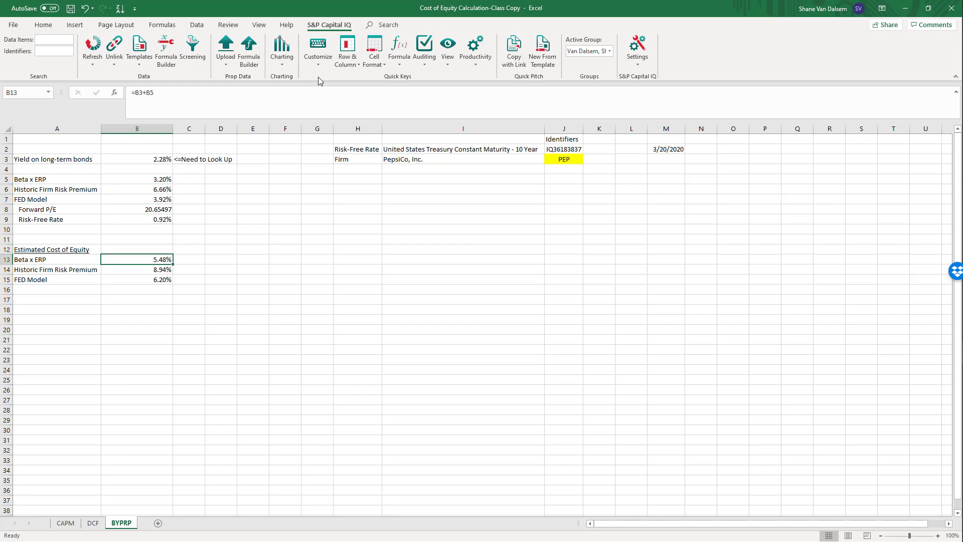
type("=")
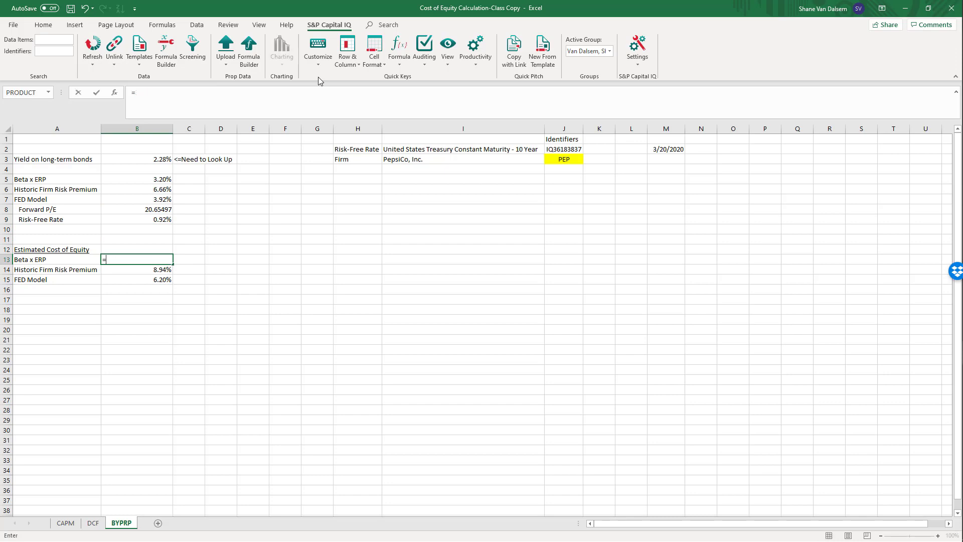
key("Up")
key("Up")
key("Up")
key("Up")
key("Up")
key("Up")
key("Up")
key("Up")
key("Up")
key("Up")
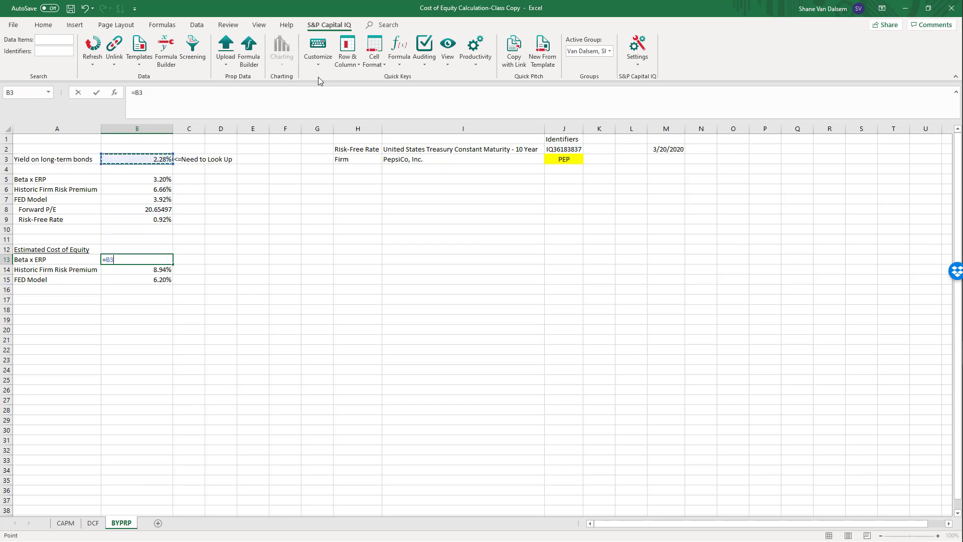
type("+")
key("Up")
key("Up")
key("Up")
key("Up")
key("Up")
key("Up")
key("Up")
key("Up")
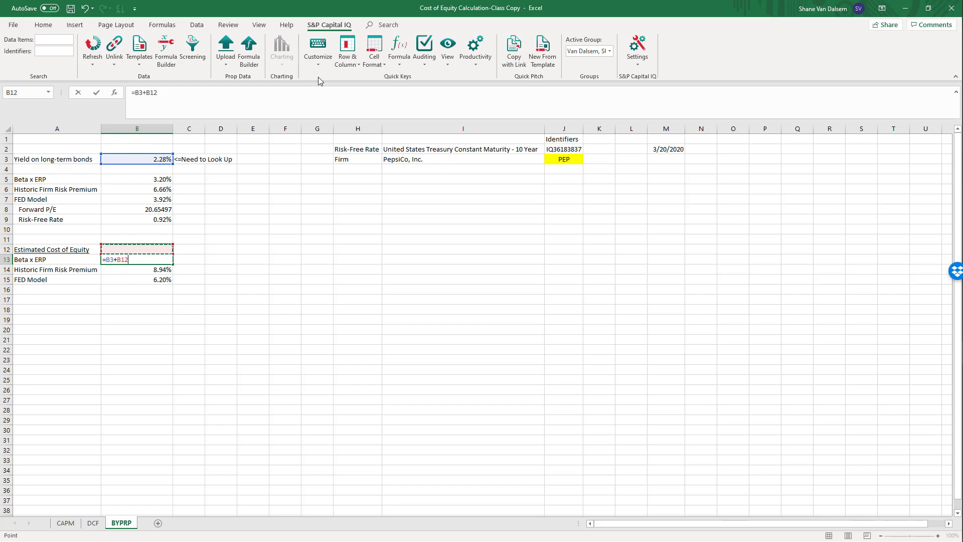
key("Return")
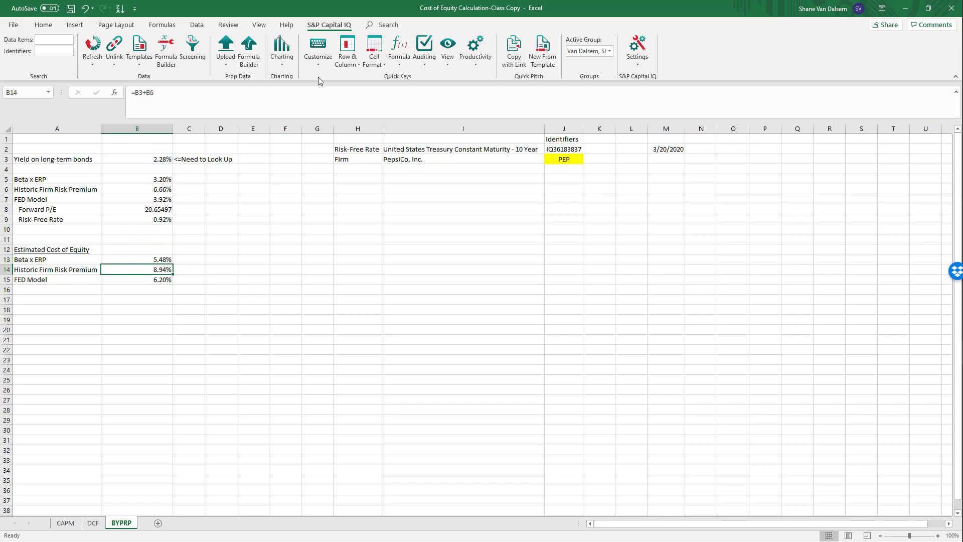
Step: Re-enter the Historic Firm Risk Premium cost of equity in B14 as the long-term bond yield plus the historic premium, =B3+B6
type("=")
key("Up")
key("Up")
key("Up")
key("Up")
key("Up")
key("Up")
key("Up")
key("Up")
key("Up")
key("Up")
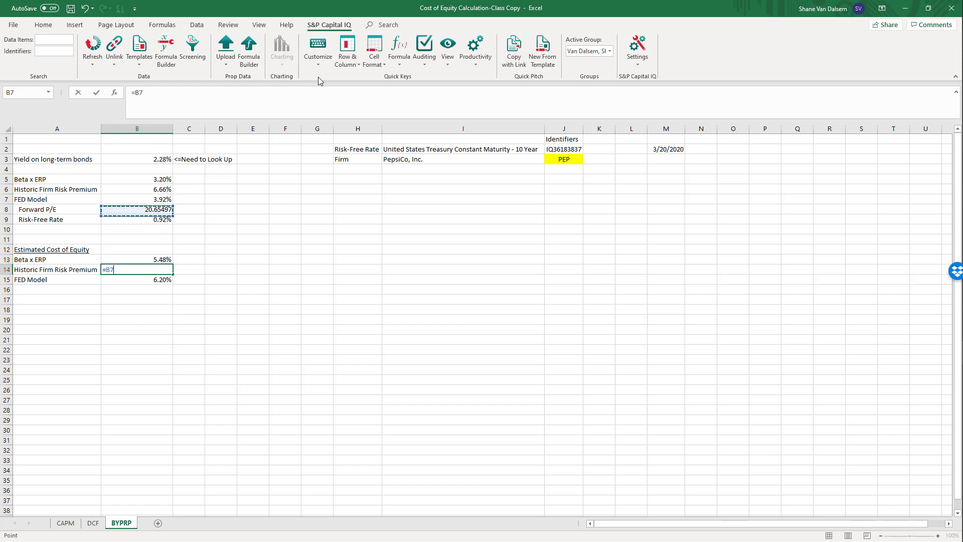
key("Up")
type("+")
key("Up")
key("Up")
key("Up")
key("Up")
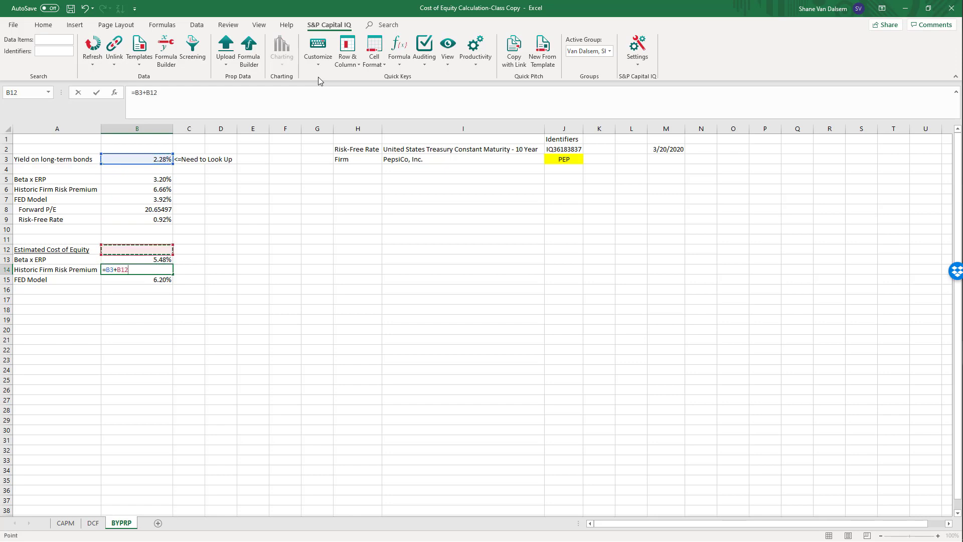
key("Up")
key("Up")
key("Up")
key("Up")
key("Return")
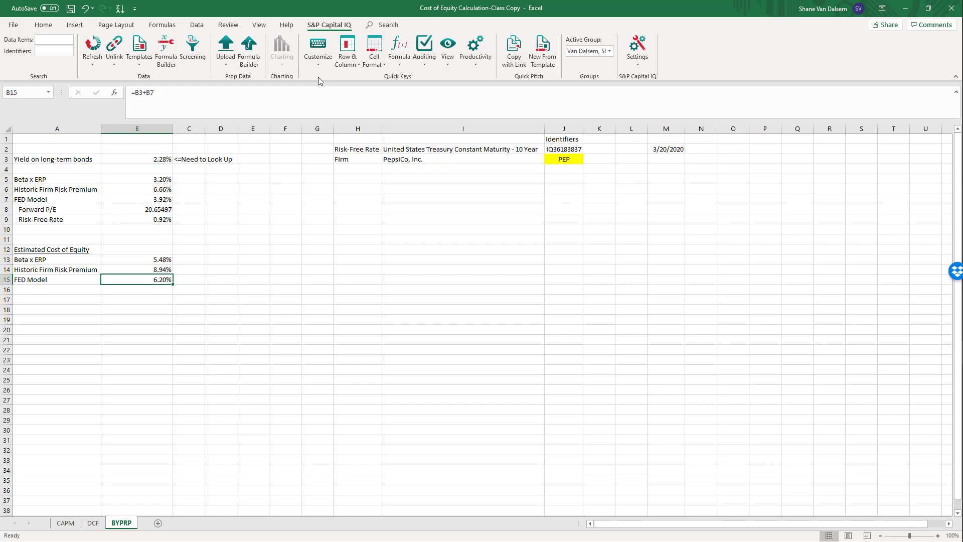
Step: Re-enter the FED Model cost of equity in B15 as the long-term bond yield plus the FED Model premium, =B3+B7
type("=")
key("Up")
key("Up")
key("Up")
key("Up")
key("Up")
key("Up")
key("Up")
key("Up")
key("Up")
key("Up")
key("Up")
key("Up")
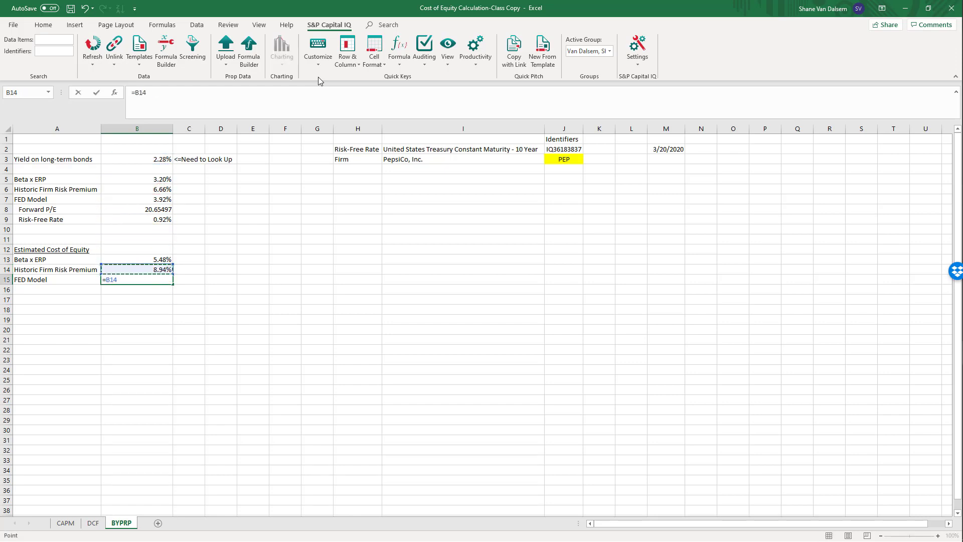
type("+")
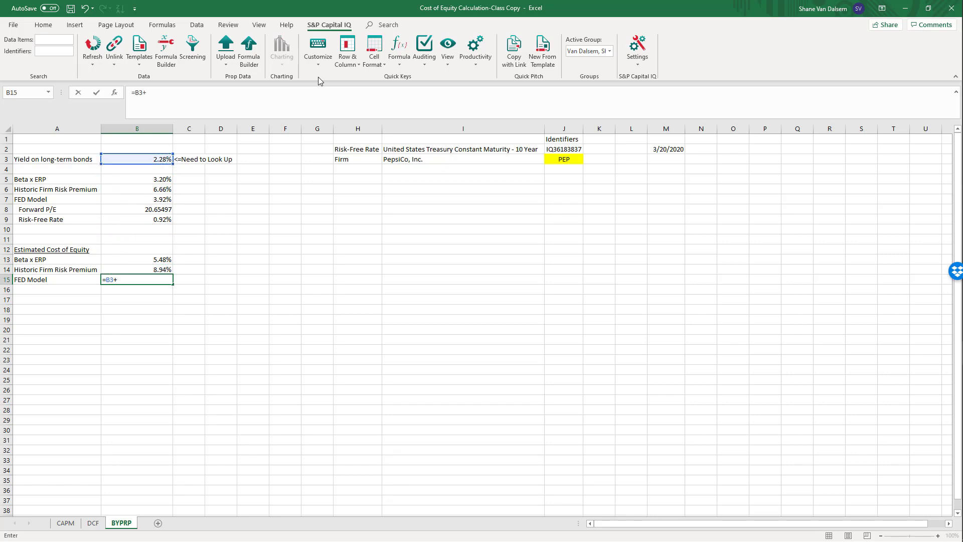
key("Up")
key("Up")
key("Up")
key("Up")
key("Up")
key("Up")
key("Up")
key("Up")
key("Return")
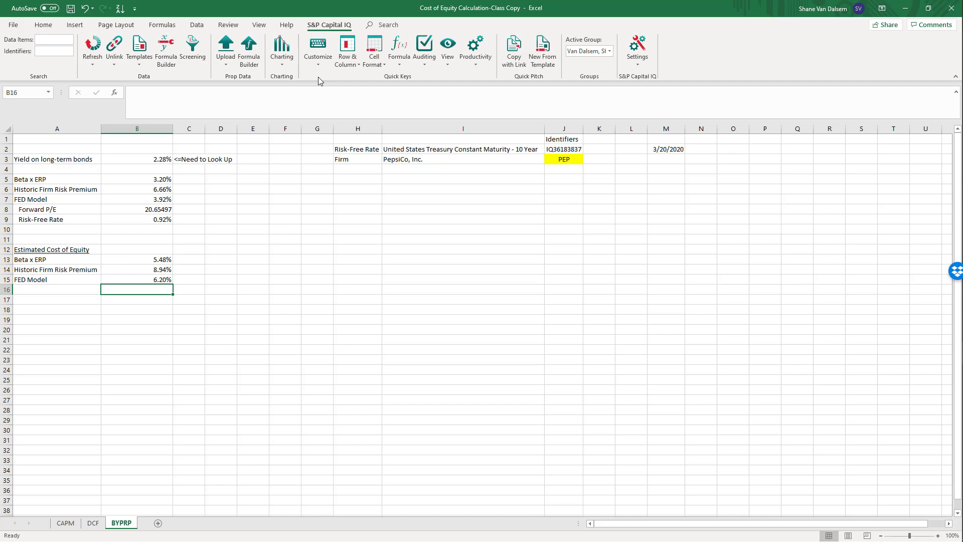
Step: Try 12/31/2019 as the as-of date in M2
left_click(658, 148)
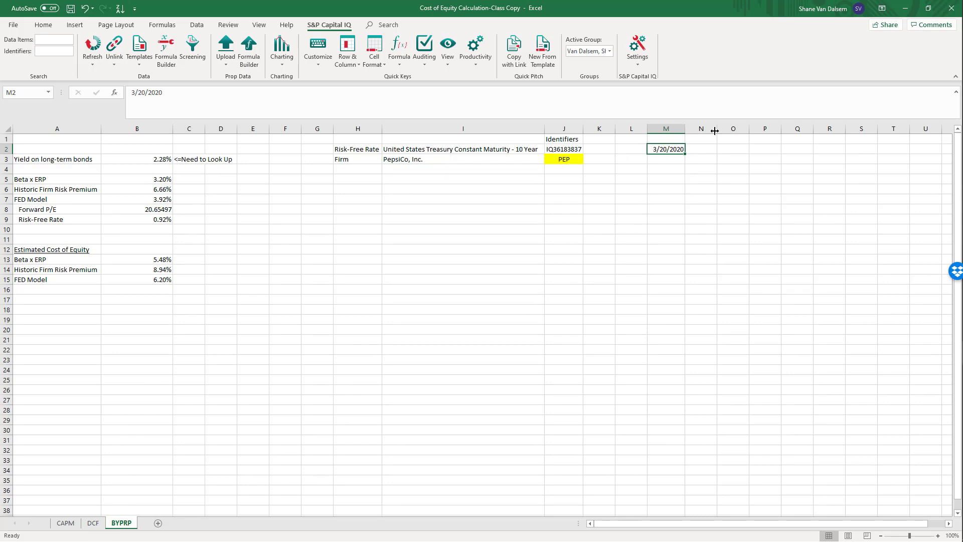
type("12")
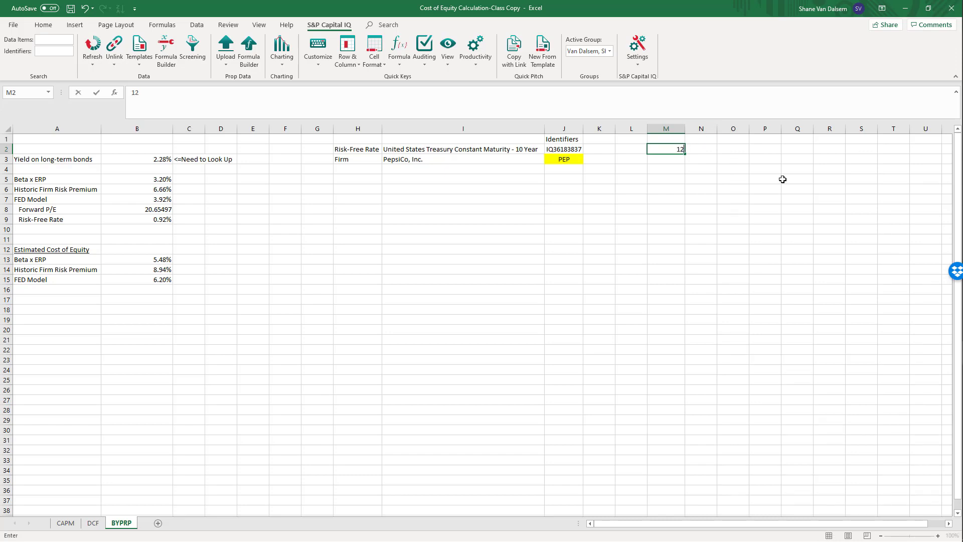
type("/31/2019")
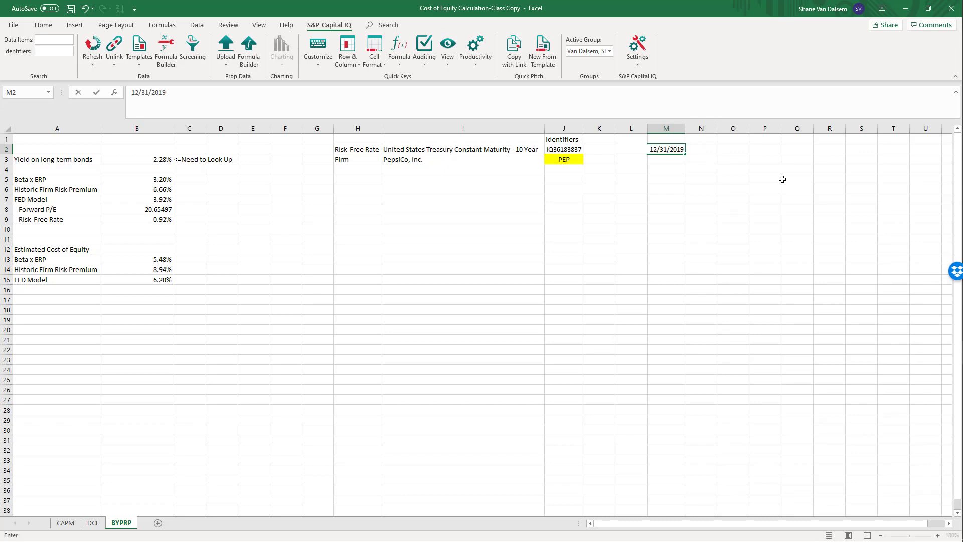
key("Return")
Step: Inspect the Forward P/E formula in B8 with the changed as-of date
key("Left")
key("Left")
key("Left")
key("Left")
key("Left")
key("Left")
key("Left")
key("Left")
key("Left")
key("Left")
key("Left")
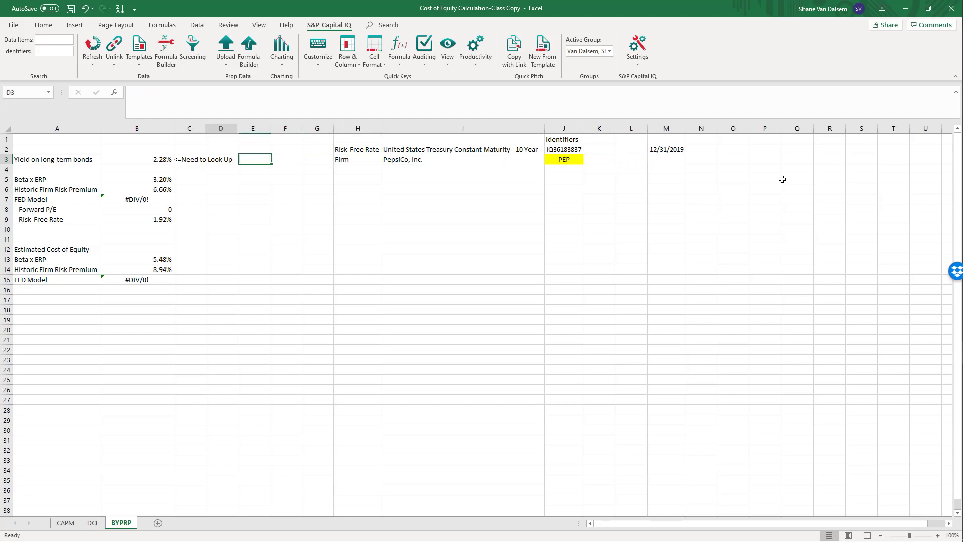
key("Down")
key("Down")
key("Down")
key("Down")
key("Down")
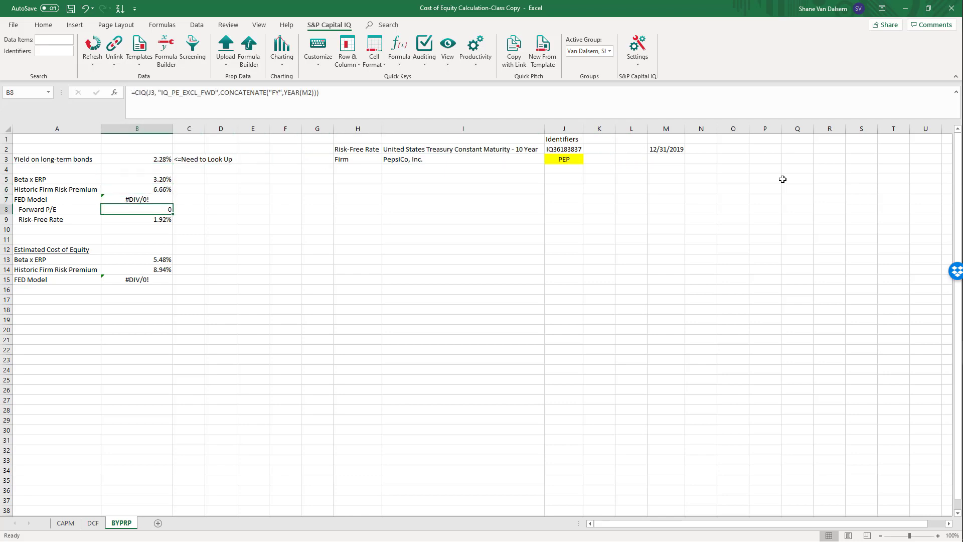
Step: Try 12/30/2019 as the as-of date in M2
key("Up")
key("Right")
key("Right")
key("Right")
key("Right")
key("Right")
key("Right")
key("Right")
key("Right")
key("Right")
key("Right")
key("Right")
key("Right")
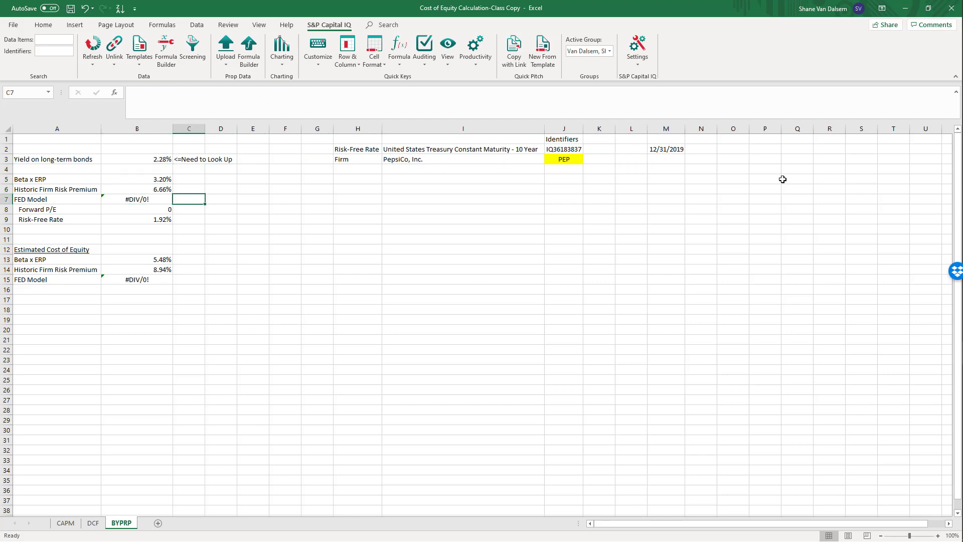
key("Up")
key("Up")
key("Up")
key("Up")
key("Up")
key("Left")
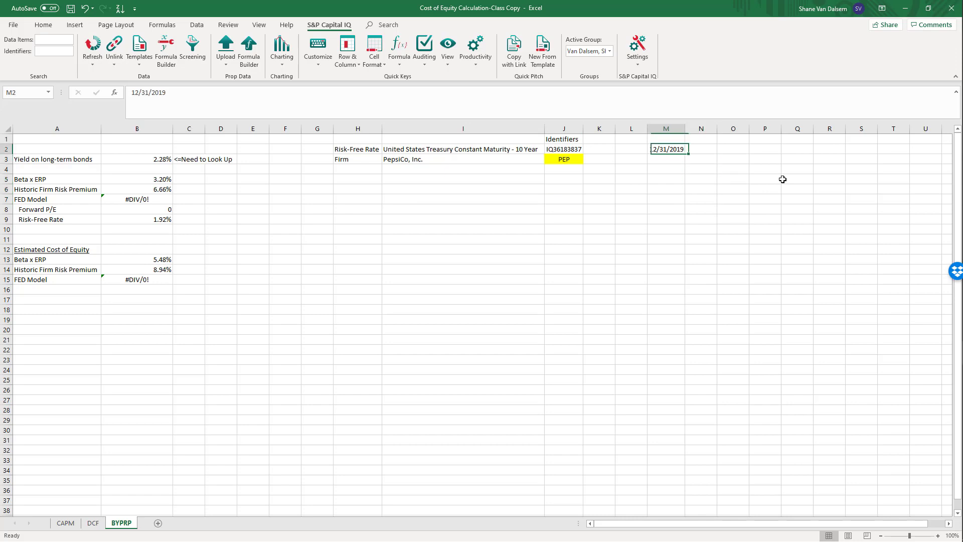
type("12/3")
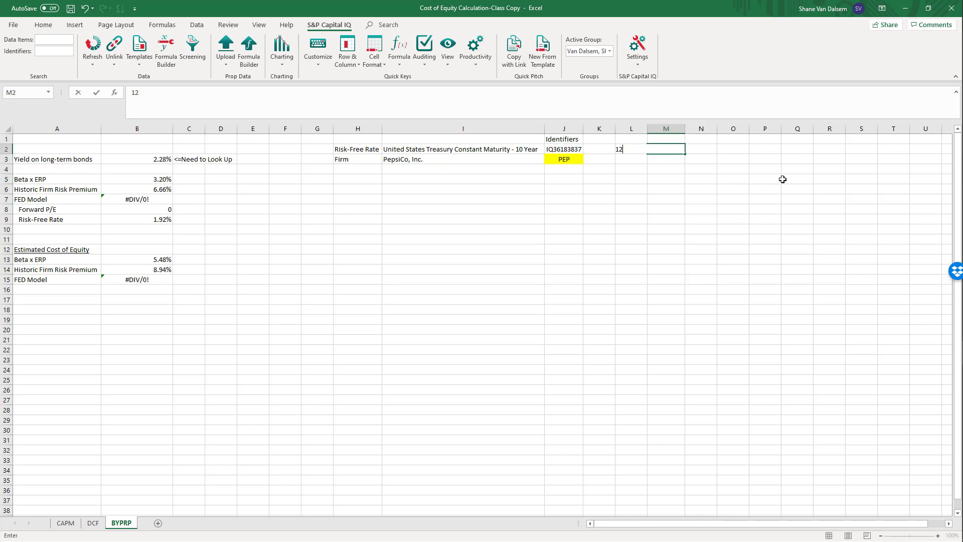
key("Return")
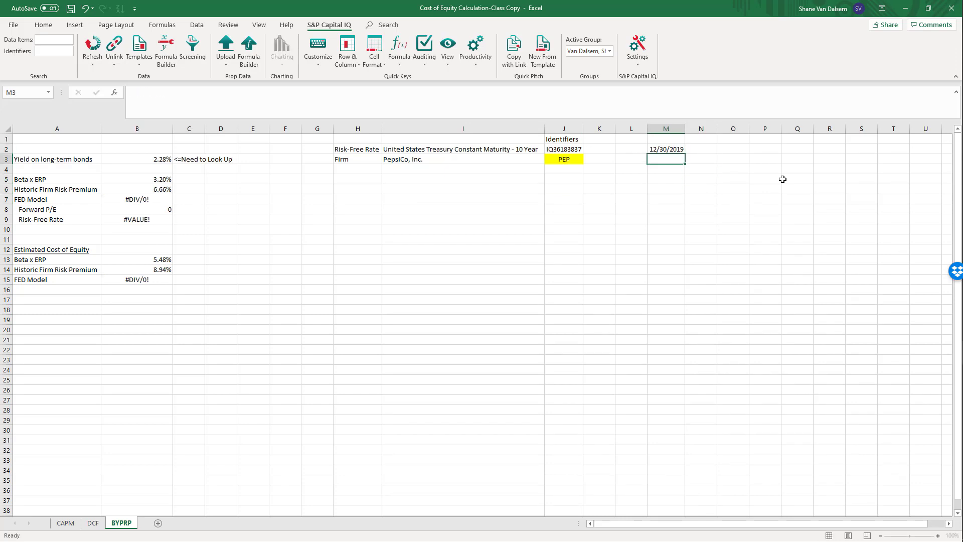
Step: Try 12/28/2019 as the as-of date in M2
key("Up")
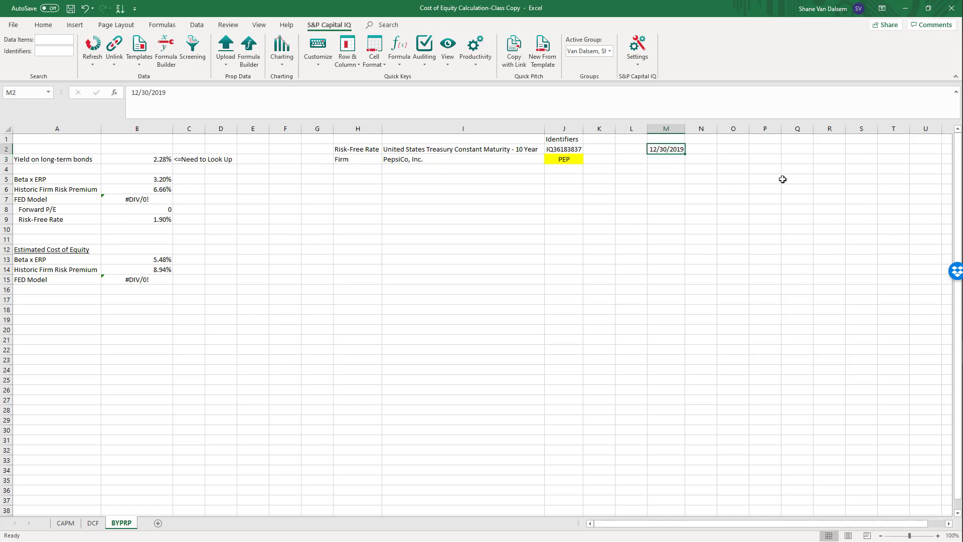
type("12/28/")
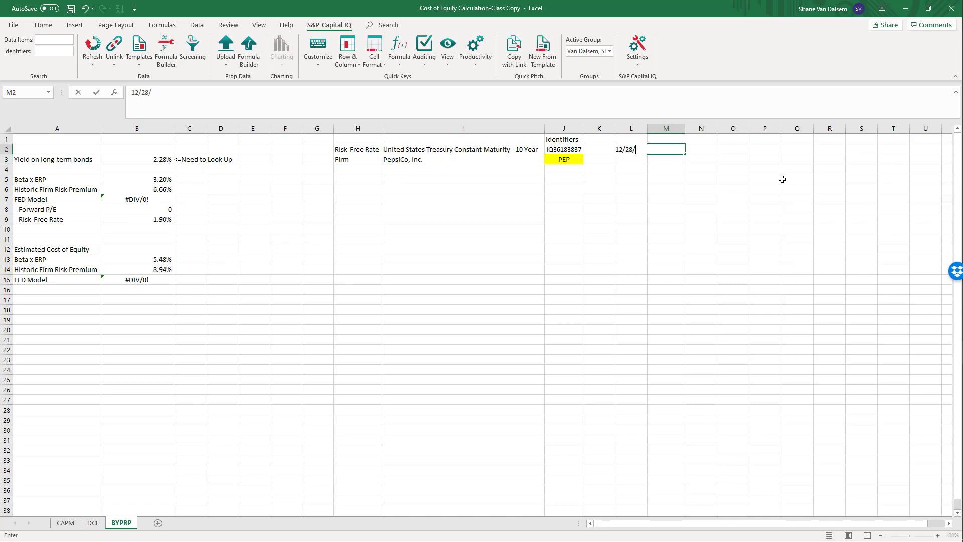
type("2019")
key("Return")
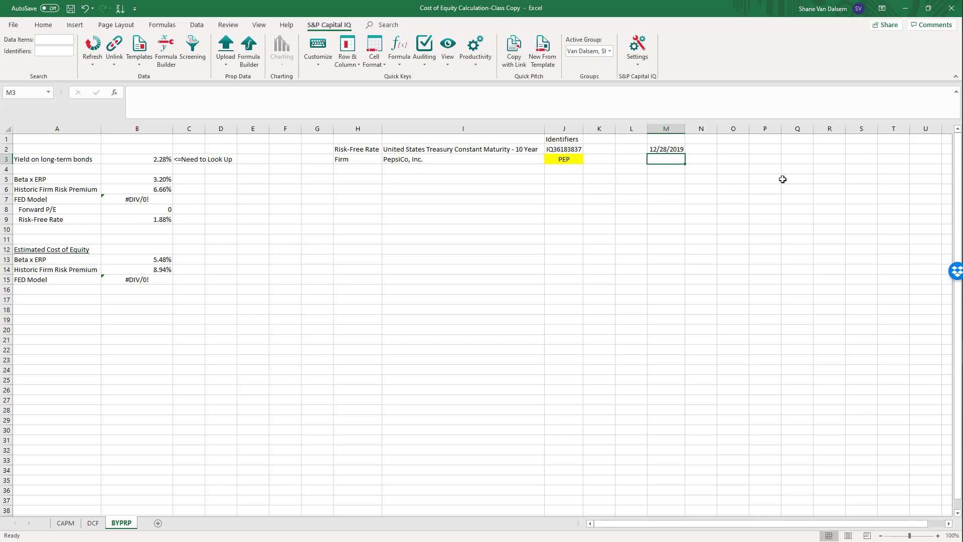
Step: Try 3/30/2019 as the as-of date in M2
key("Up")
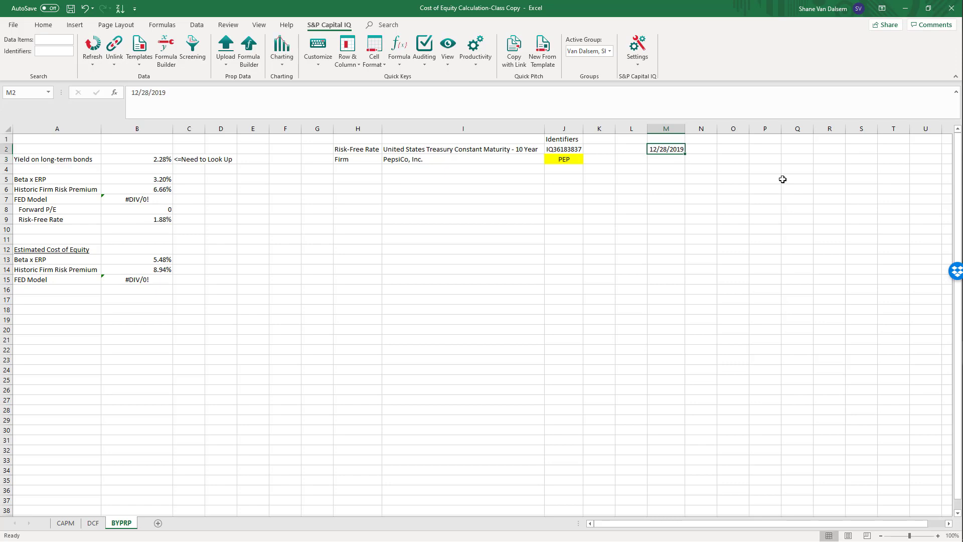
type("3/30")
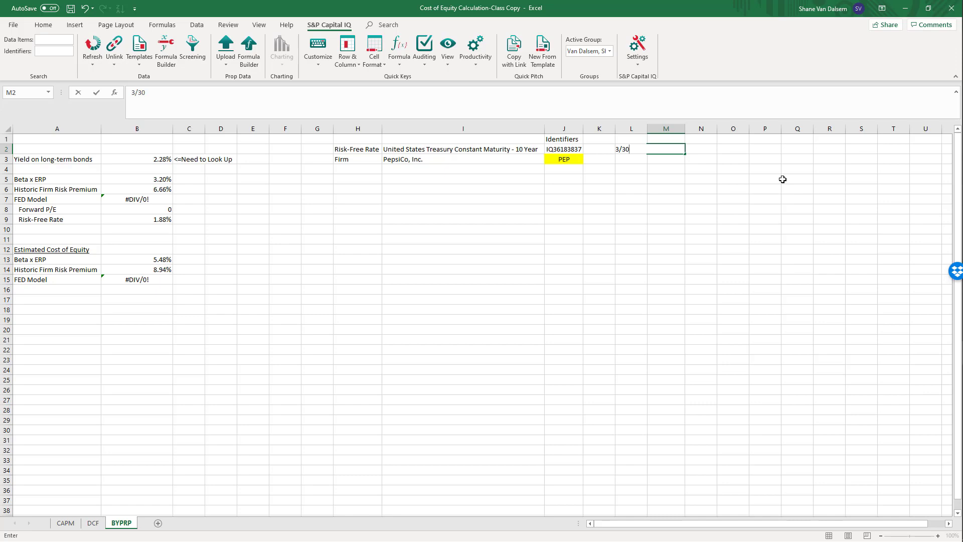
type("/2019")
key("Return")
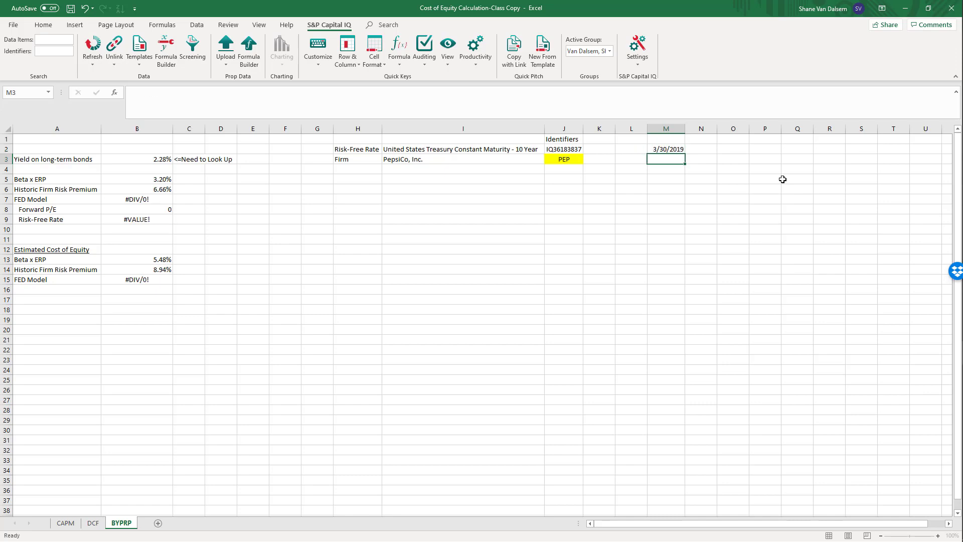
Step: Examine the Forward P/E formula in B8 and the FED Model formula in B7 for the 2019 date
key("Left")
key("Left")
key("Left")
key("Left")
key("Left")
key("Left")
key("Left")
key("Left")
key("Left")
key("Left")
key("Left")
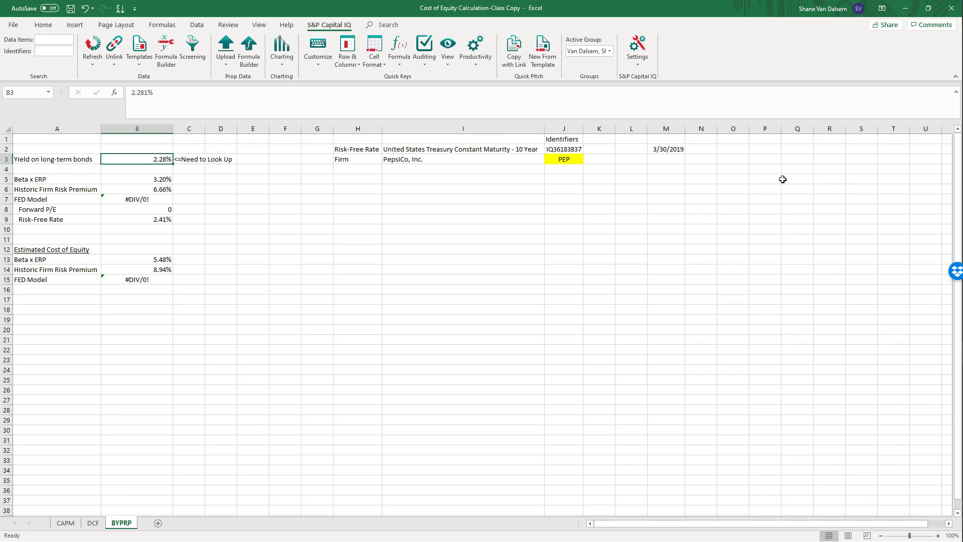
key("Down")
key("Down")
key("Down")
key("Down")
key("Down")
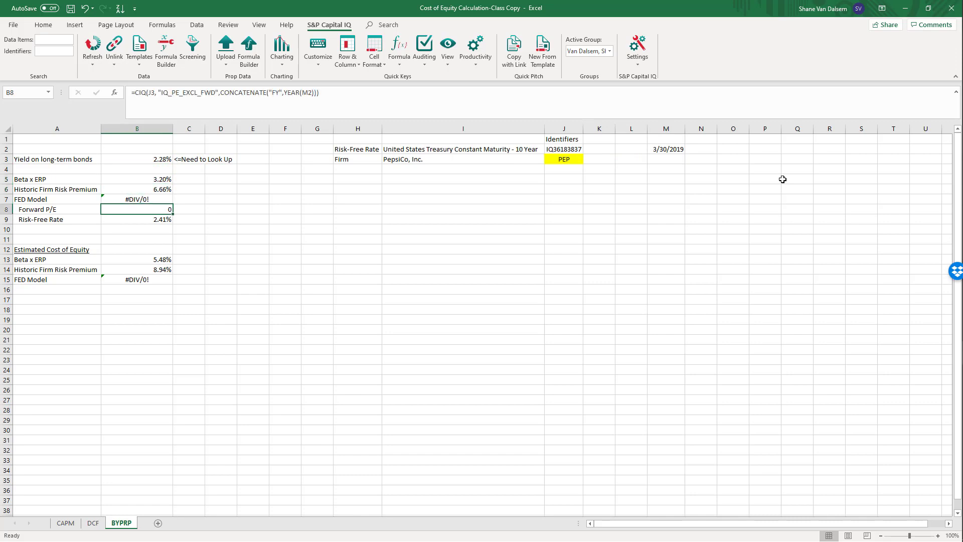
key("Up")
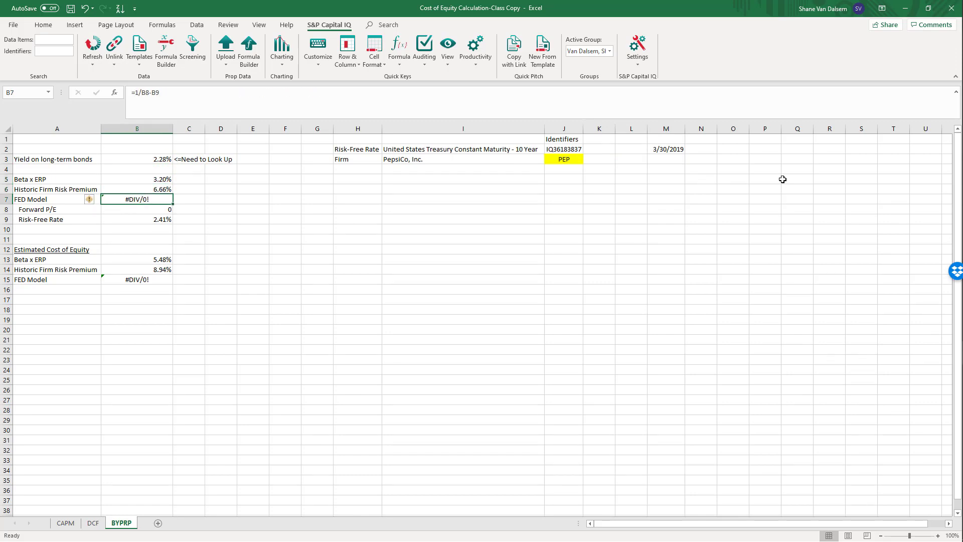
key("Down")
Step: Set the as-of date in M2 back to 3/20/2020
key("Up")
key("Right")
key("Right")
key("Right")
key("Right")
key("Right")
key("Right")
key("Right")
key("Right")
key("Right")
key("Right")
key("Right")
key("Up")
key("Up")
key("Up")
key("Up")
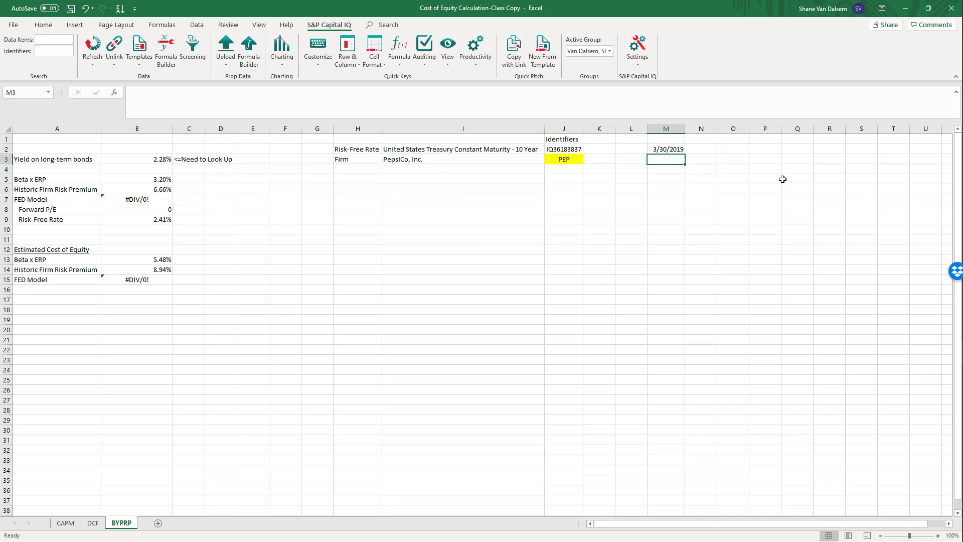
key("Up")
type("3")
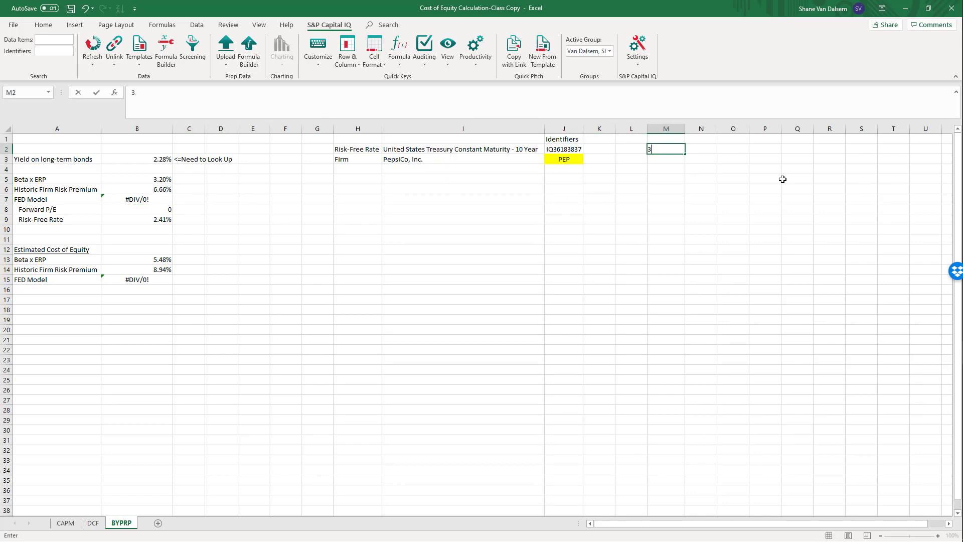
type("/20/2020")
key("Return")
Step: Look over the bond yield, risk premium and FED Model input rows for the restored date
key("Left")
key("Left")
key("Left")
key("Left")
key("Left")
key("Left")
key("Left")
key("Left")
key("Left")
key("Left")
key("Left")
key("Left")
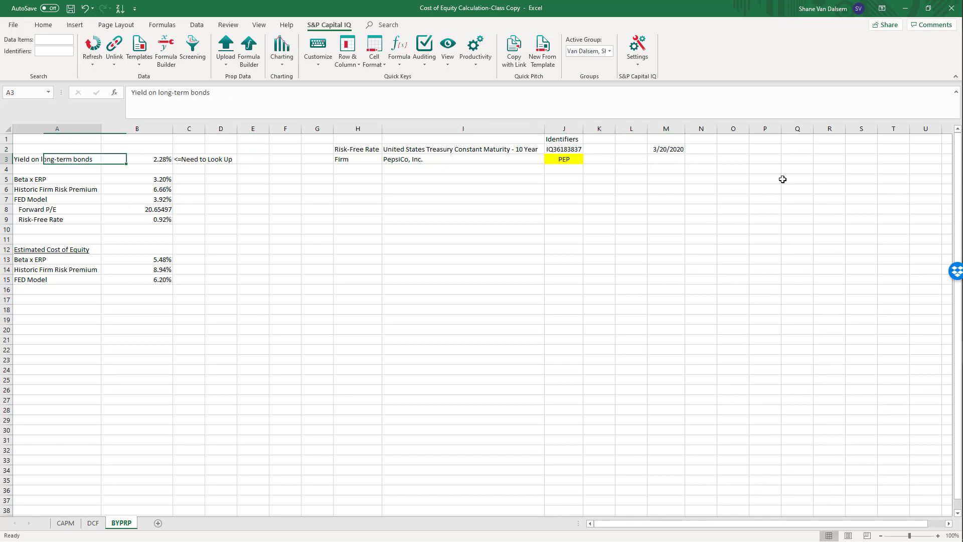
key("Down")
key("Down")
key("Down")
key("Down")
key("Down")
key("Down")
key("Down")
key("Down")
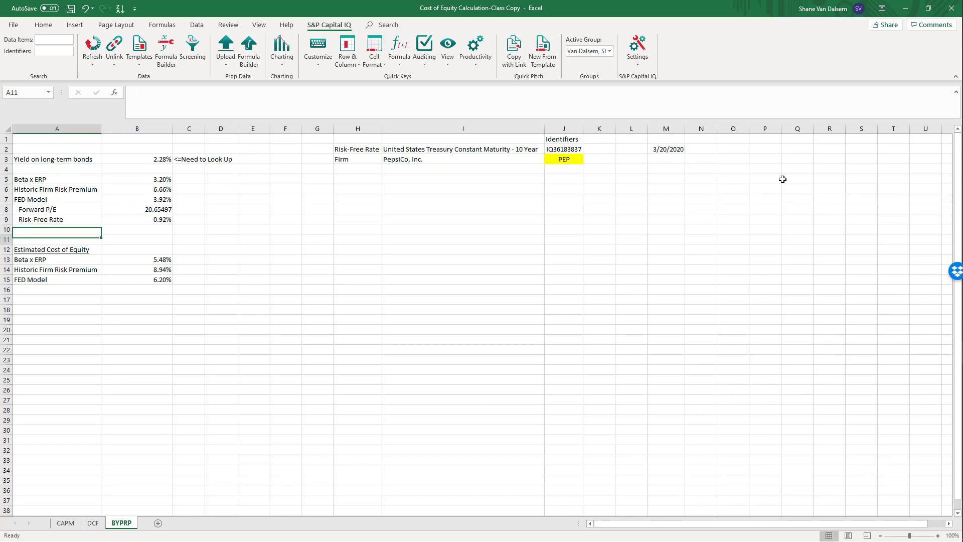
key("Down")
key("Down")
key("Right")
key("Right")
key("Right")
key("Right")
key("Right")
key("Right")
key("Right")
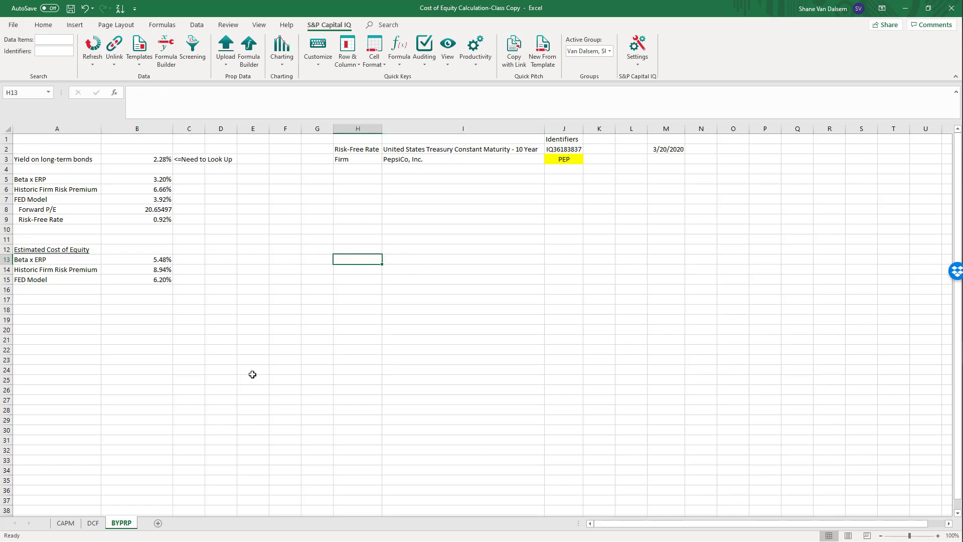
Step: Try 3/20/2020 as the as-of date in F1 of the DCF sheet
left_click(92, 523)
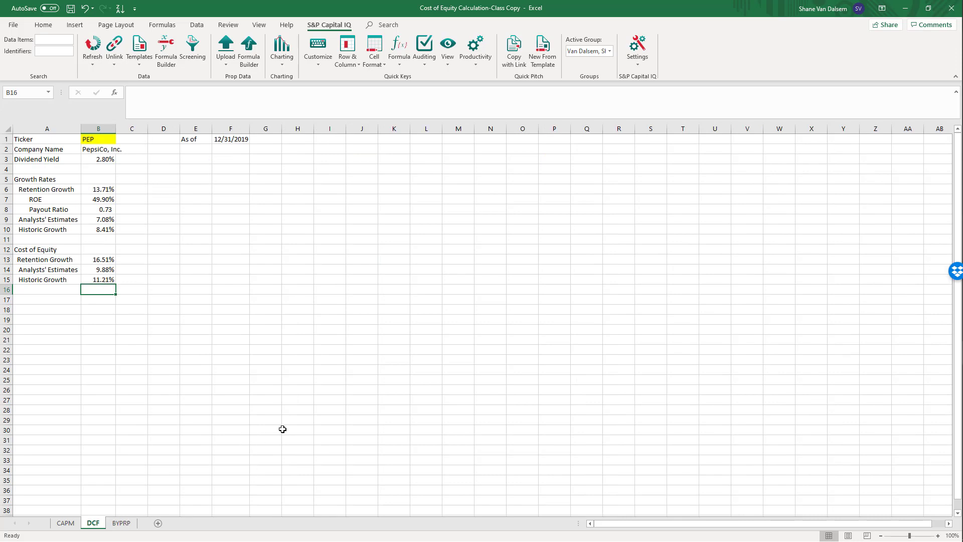
left_click(228, 139)
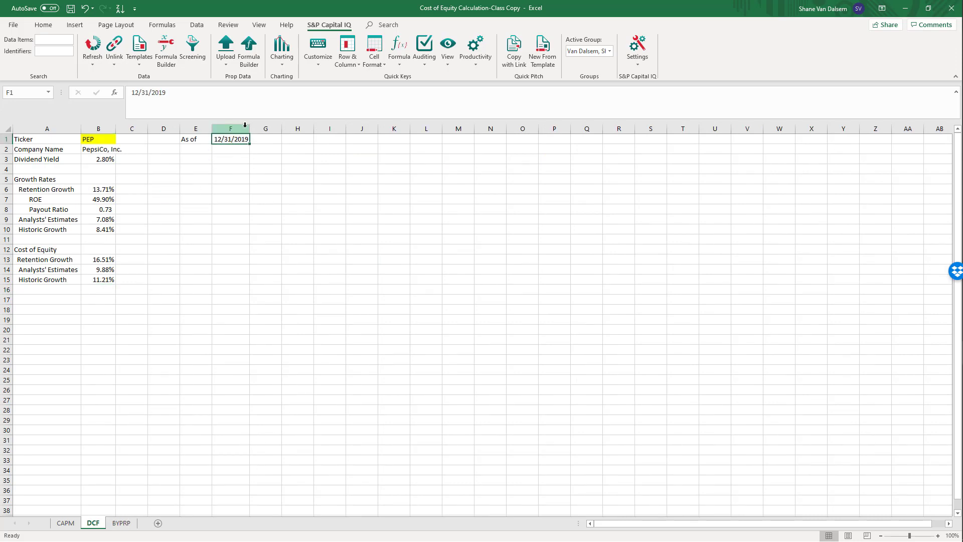
type("3/20/202")
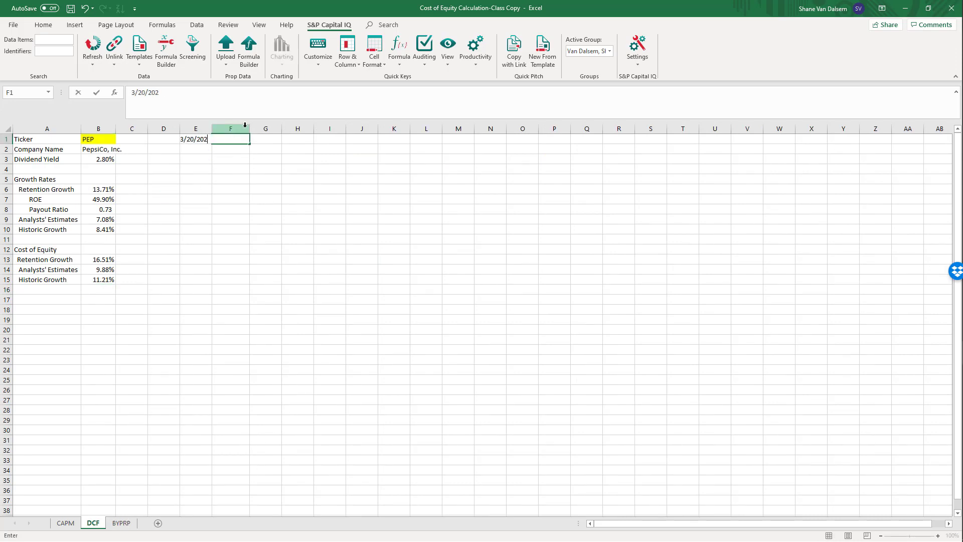
type("0")
key("Return")
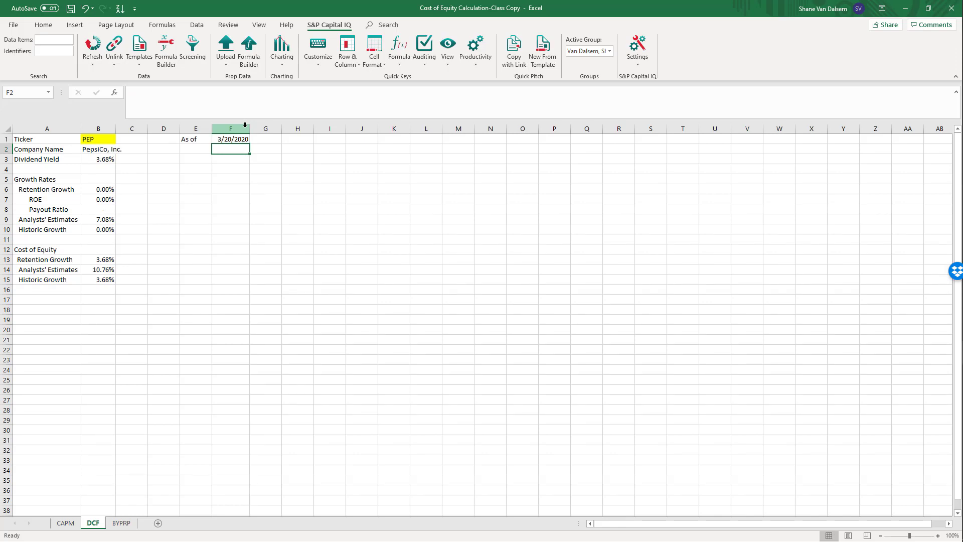
Step: Examine the Retention Growth formula in B6 and the ROE formula in B7 for the 2020 date
key("Up")
key("Left")
key("Left")
key("Left")
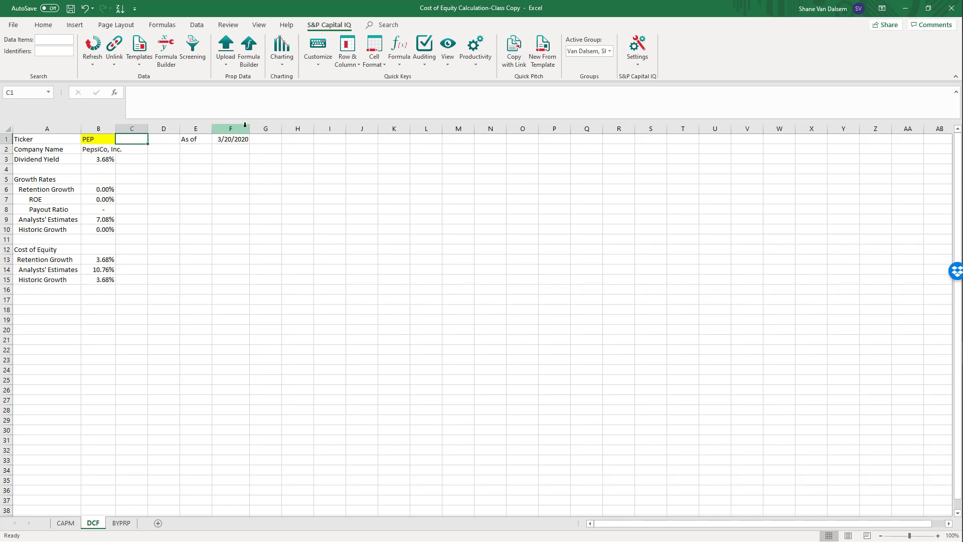
key("Down")
key("Down")
key("Down")
key("Down")
key("Down")
key("Left")
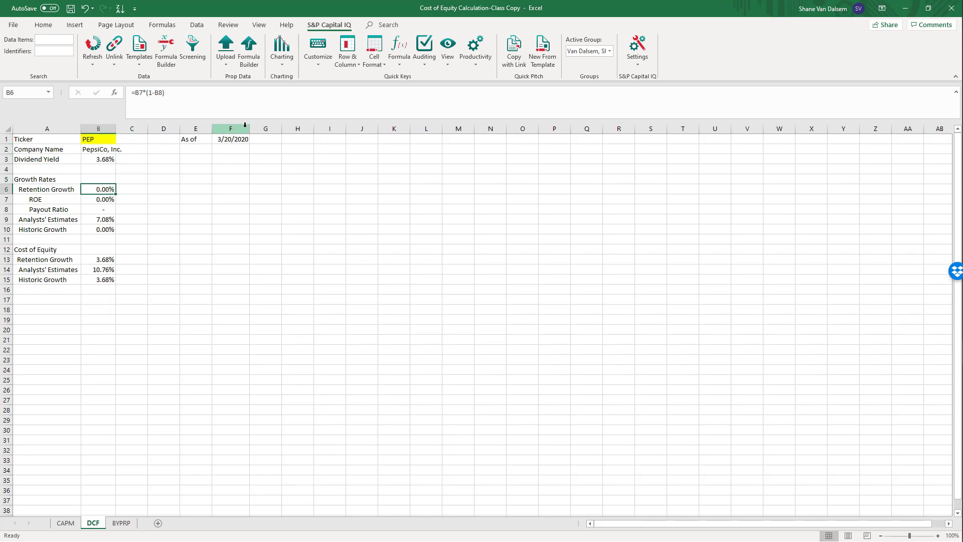
key("Down")
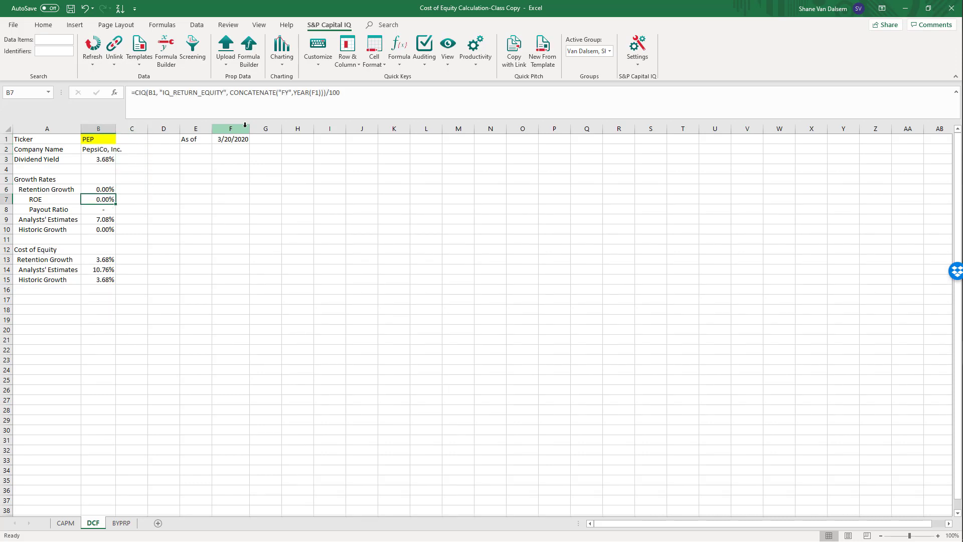
Step: Set the DCF sheet's as-of date in F1 to 12/30/2019
key("Up")
key("Up")
key("Up")
key("Up")
key("Up")
key("Up")
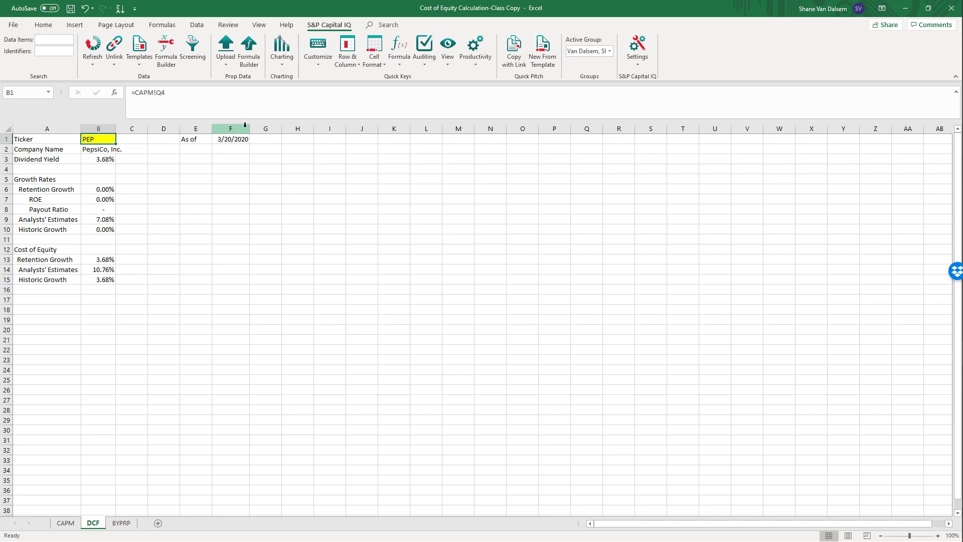
key("Right")
key("Right")
key("Right")
key("Right")
type("12/")
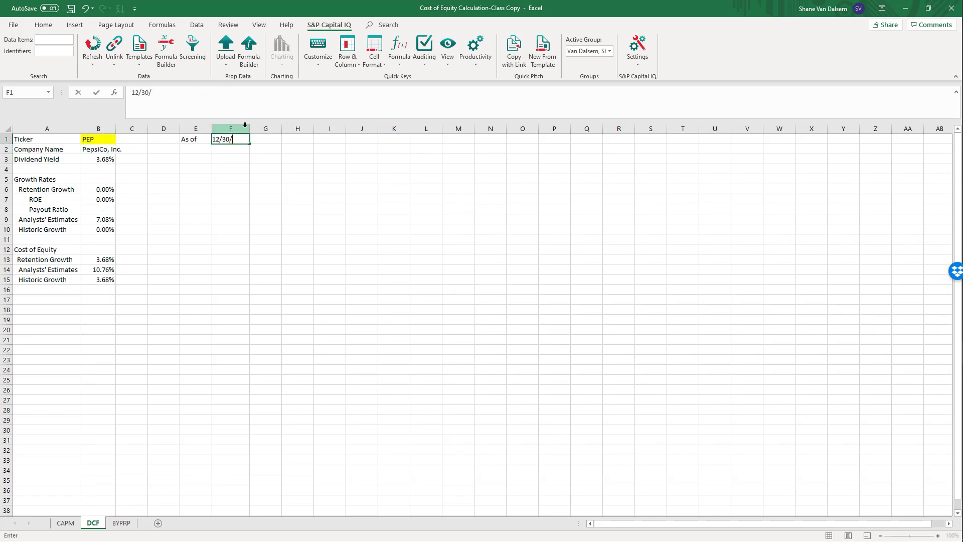
type("30/2019")
key("Return")
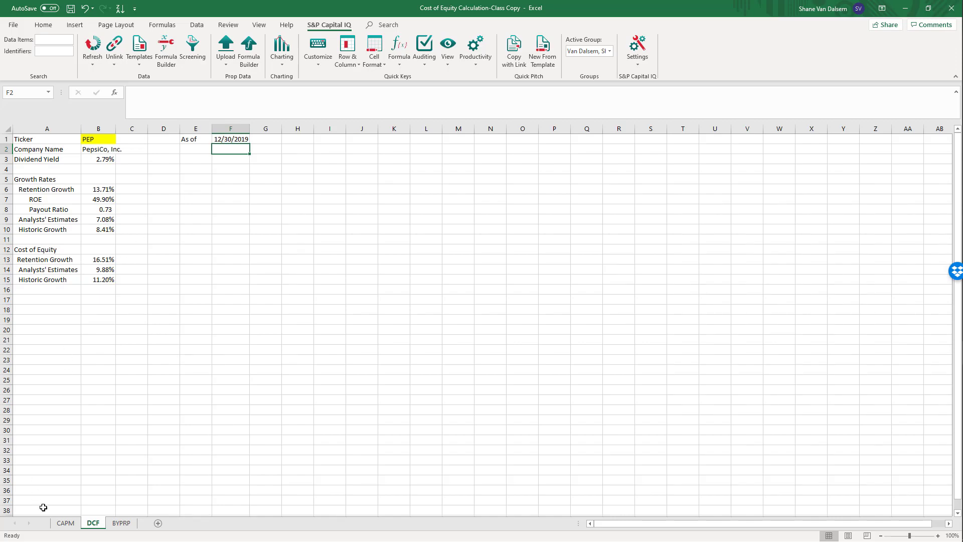
Step: Review the CAPM sheet's full range of monthly dates and returns and its cost-of-equity estimate
left_click(66, 523)
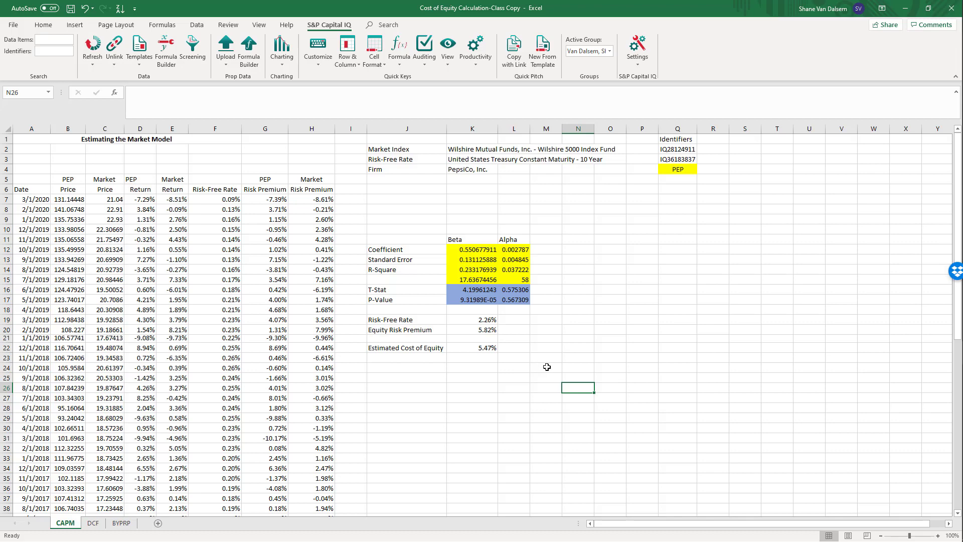
left_click(676, 240)
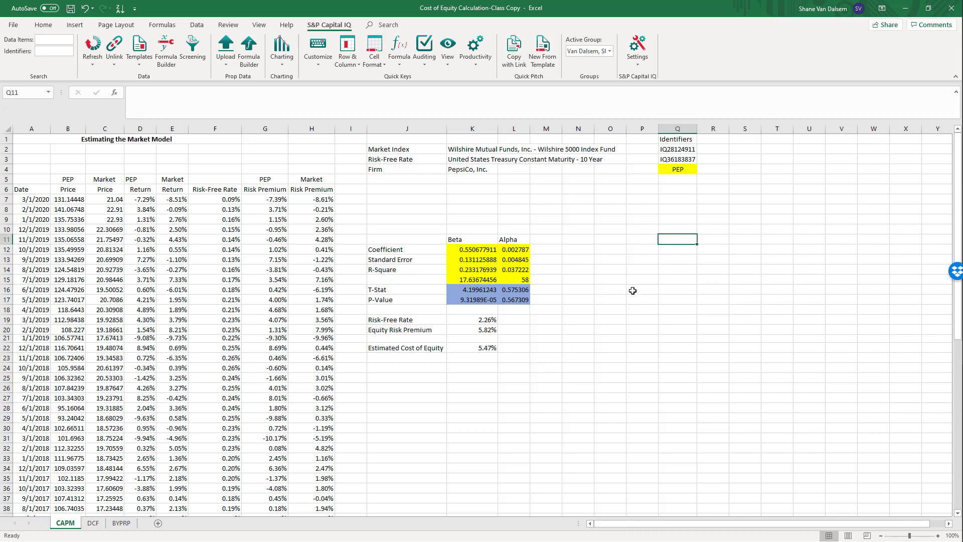
scroll(306, 275, "down", 18)
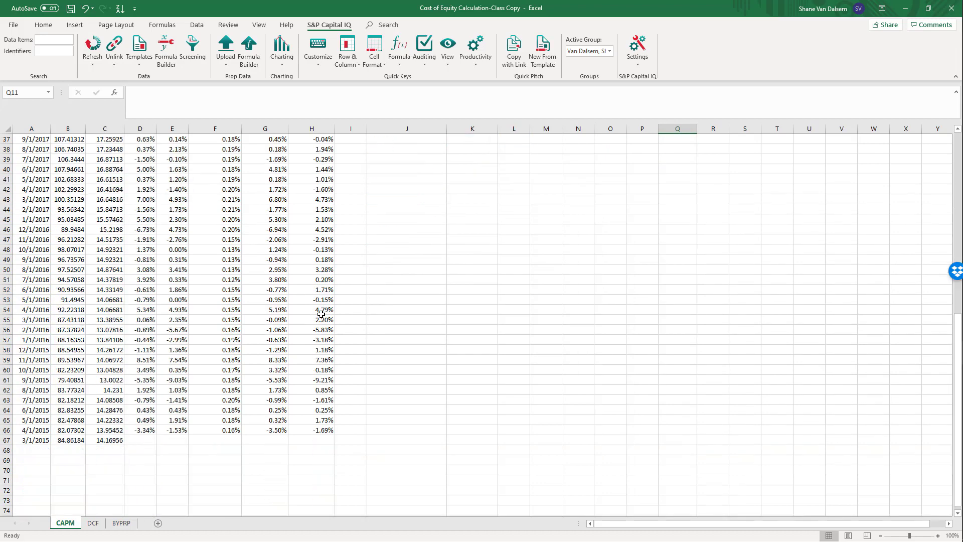
scroll(302, 333, "up", 18)
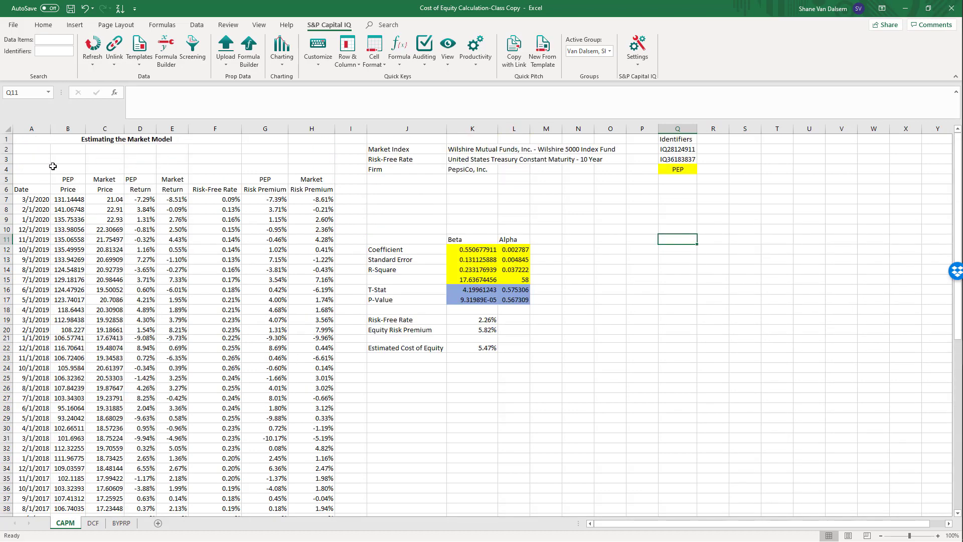
left_click(44, 200)
left_click(33, 218)
left_click(37, 249)
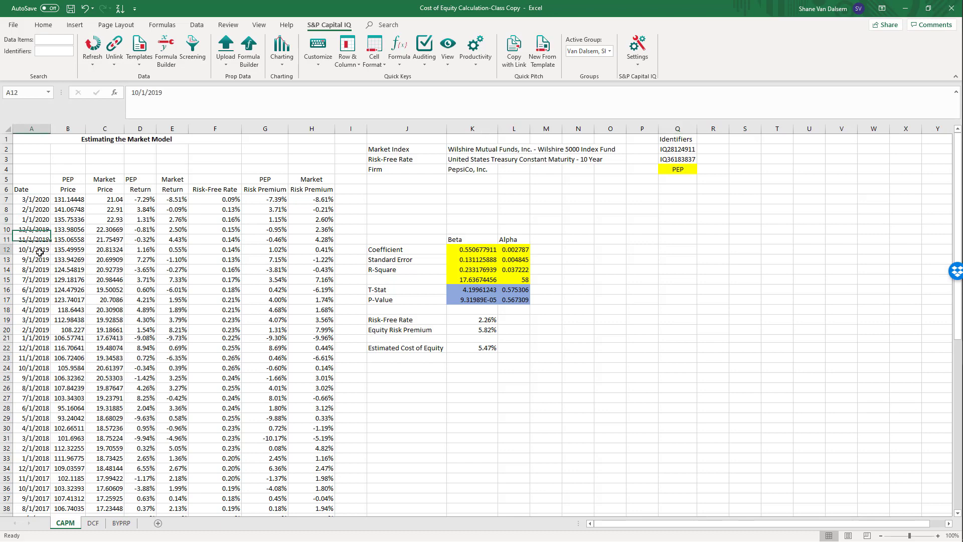
left_click(37, 201)
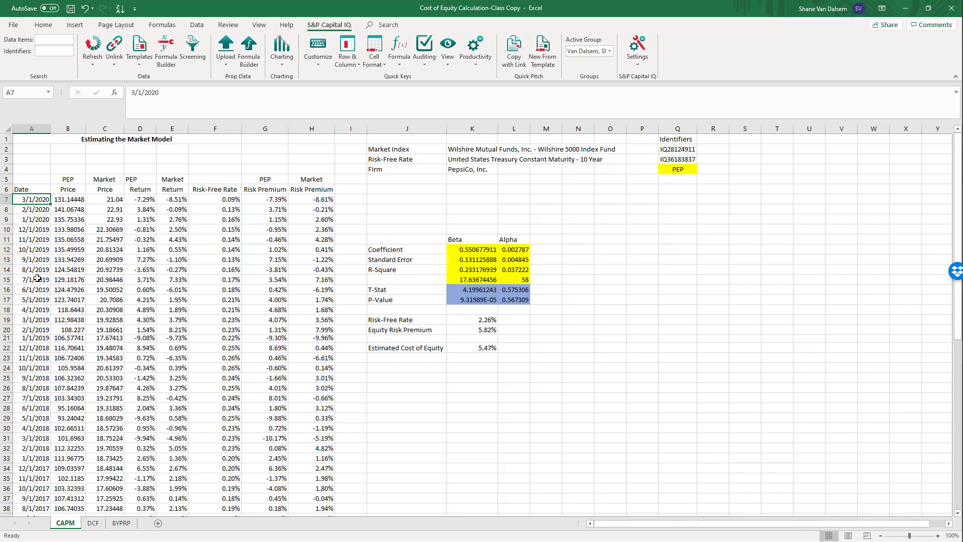
left_click(598, 399)
key("shift+Down")
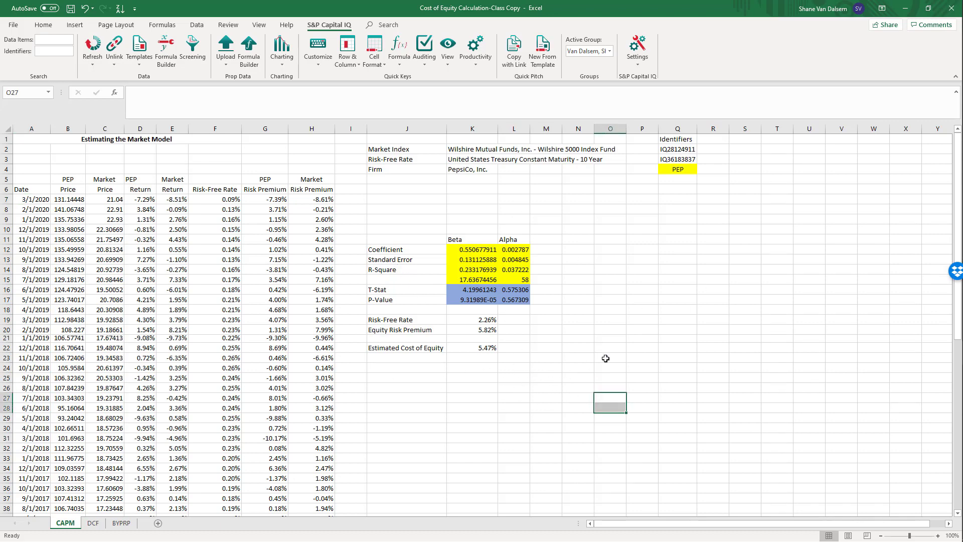
left_click_drag(613, 357, 612, 347)
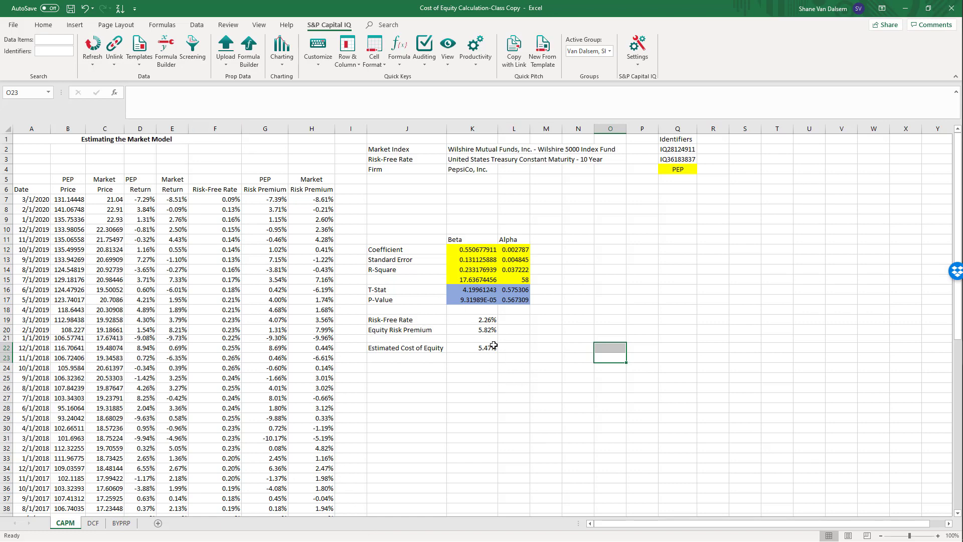
Step: Look over the DCF estimates and compare the BYPRP sheet's Beta x ERP cost of equity in B13 with the CAPM estimate
left_click(90, 523)
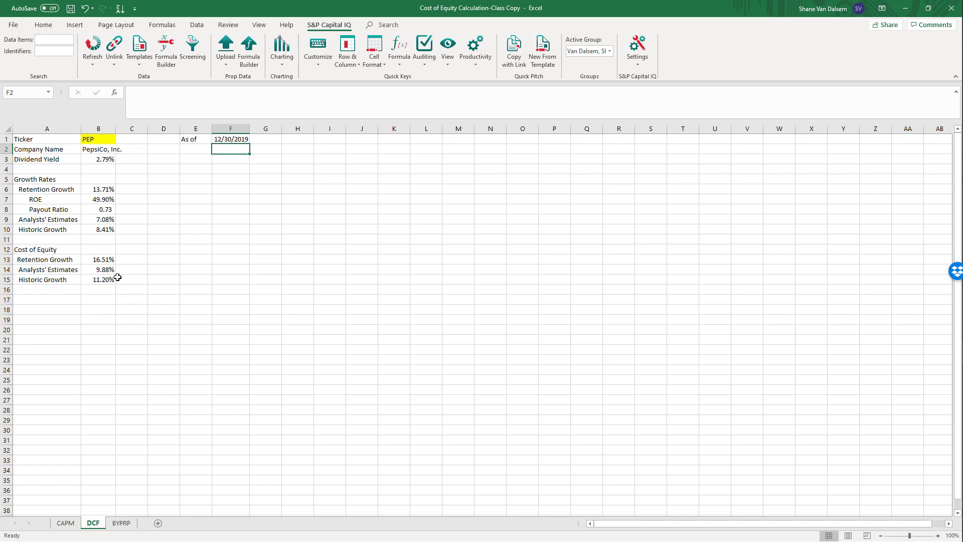
left_click(121, 523)
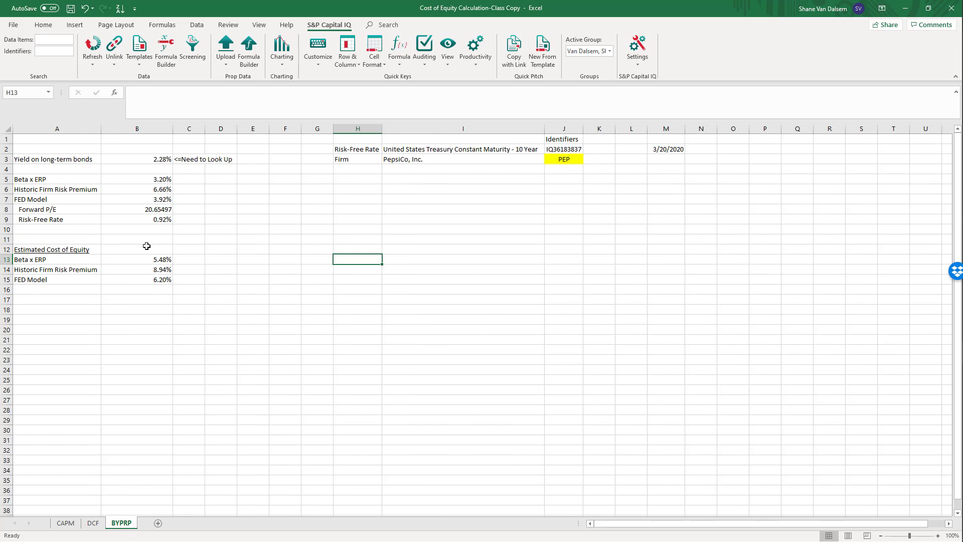
left_click(289, 316)
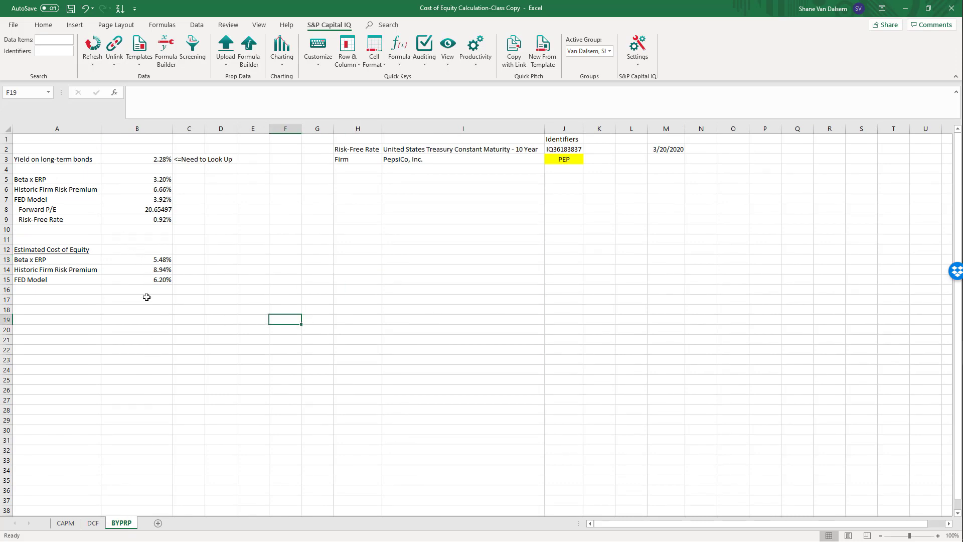
left_click(161, 260)
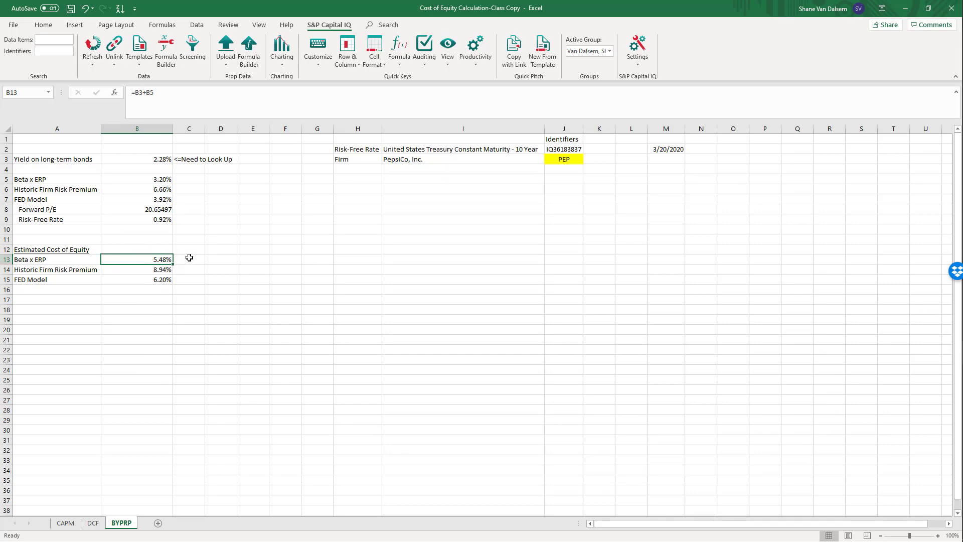
left_click(69, 525)
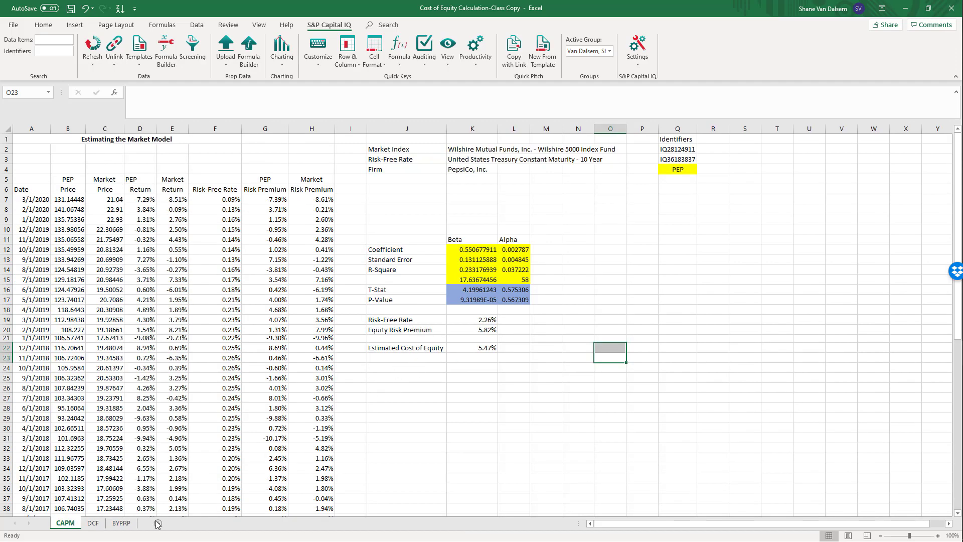
left_click(121, 523)
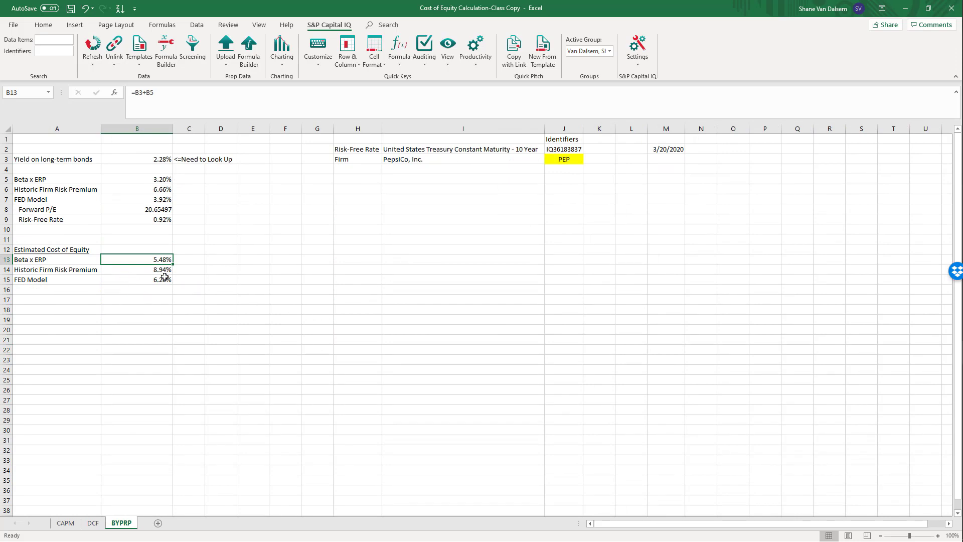
Step: Examine the BYPRP sheet's Historic Firm Risk Premium and FED Model cost-of-equity formulas in B14 and B15
left_click(88, 273)
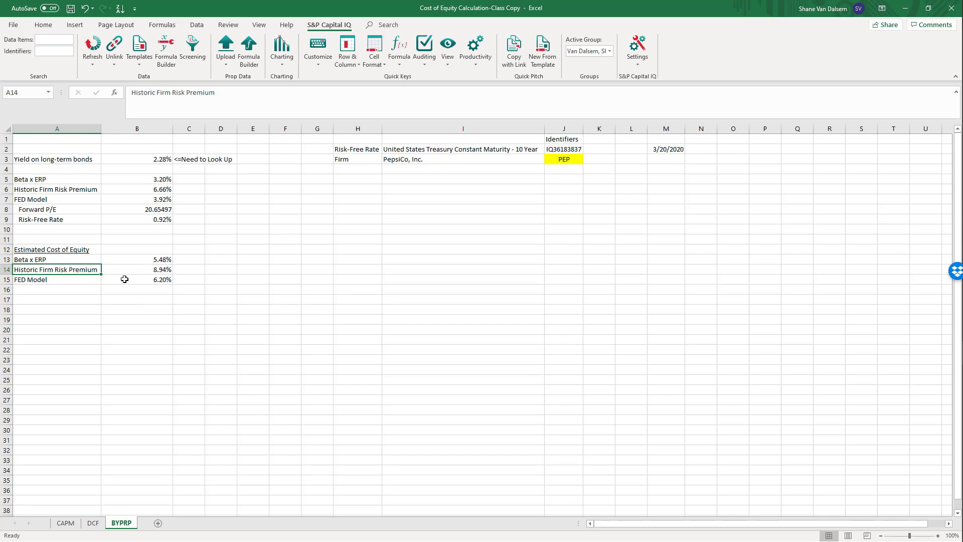
left_click(136, 270)
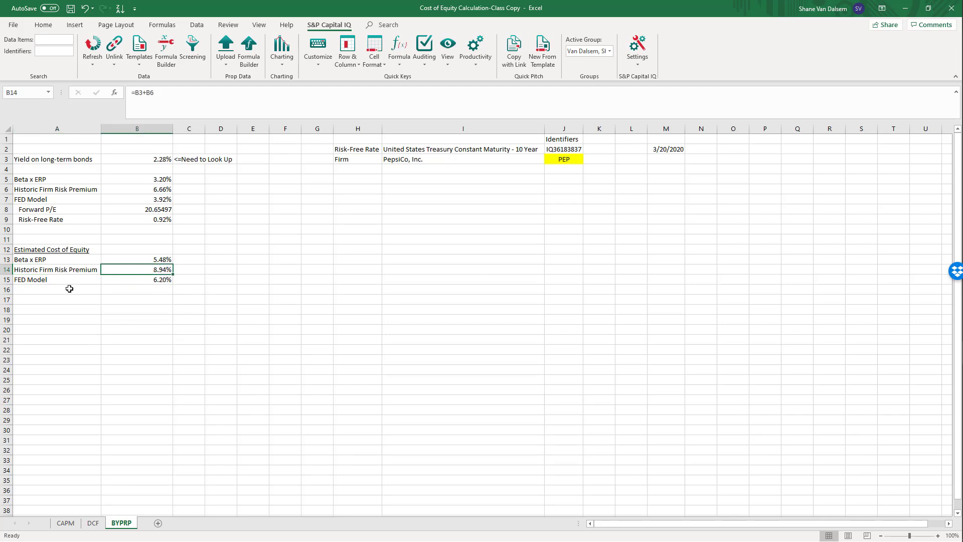
left_click(43, 280)
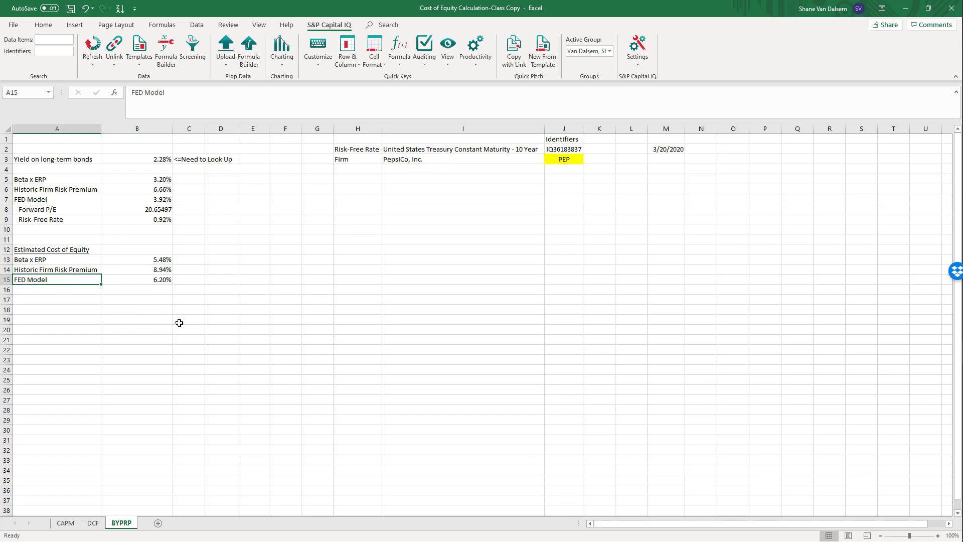
left_click(152, 281)
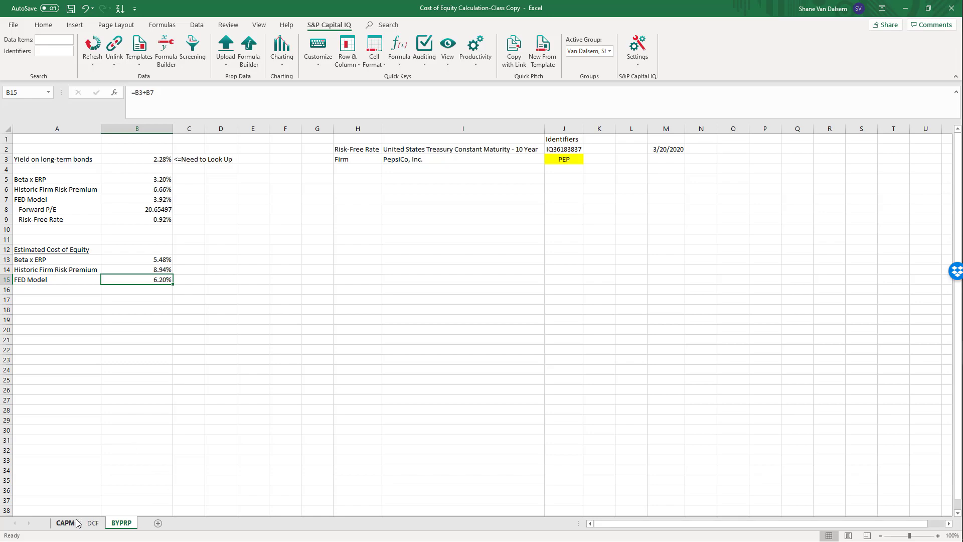
Step: Look through the DCF, BYPRP and CAPM sheets to compare the cost-of-equity estimates of the three methods
left_click(93, 523)
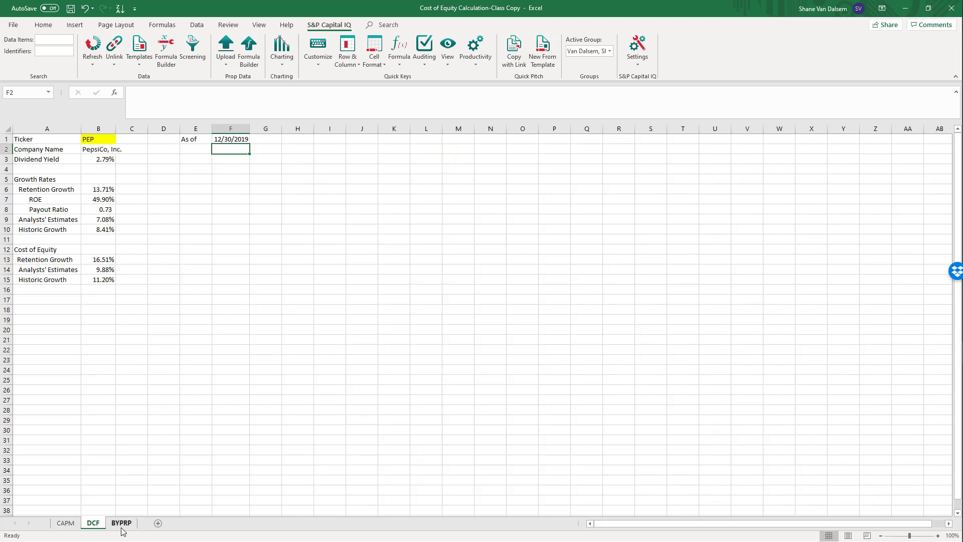
left_click(121, 523)
left_click(65, 522)
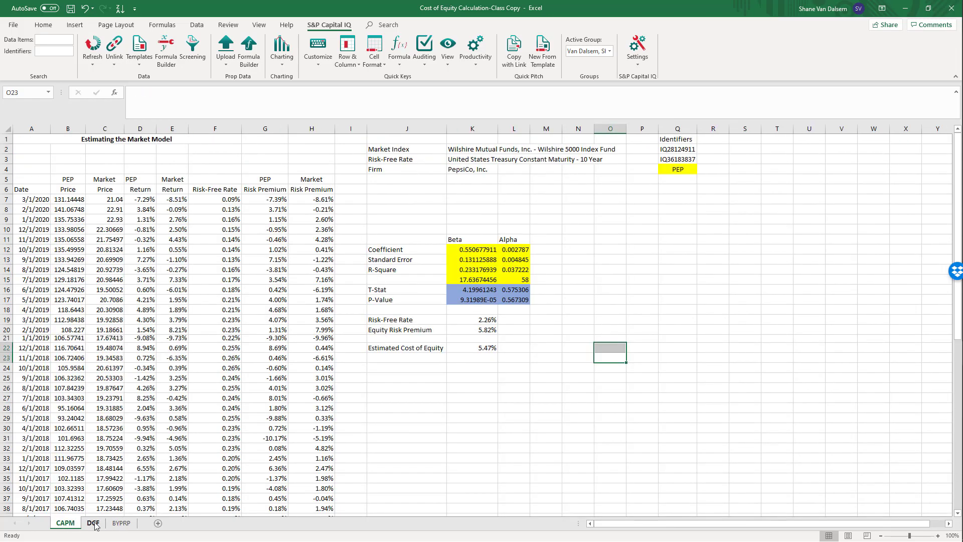
left_click(93, 523)
left_click(122, 522)
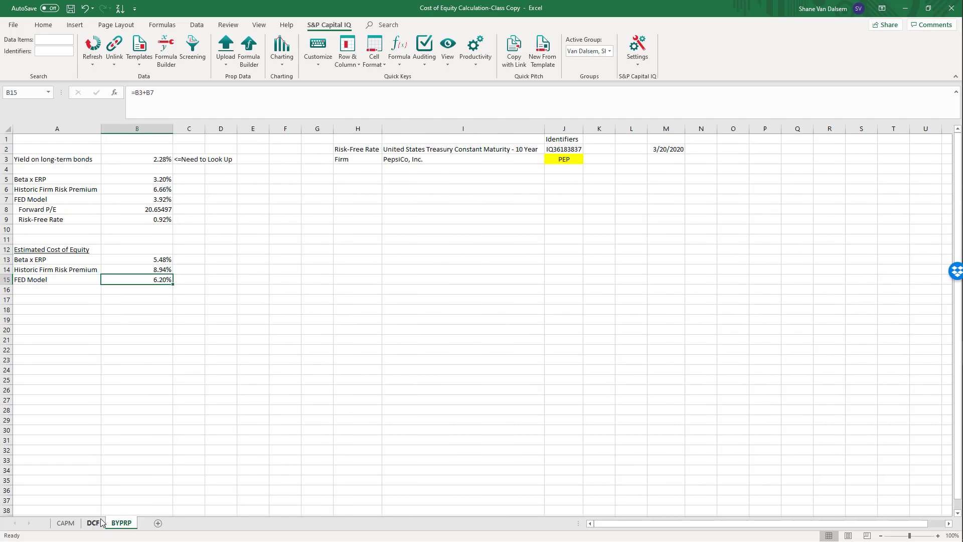
Step: Examine the DCF sheet's Retention Growth cost-of-equity formula in B13 and the ROE formula in B7
left_click(94, 522)
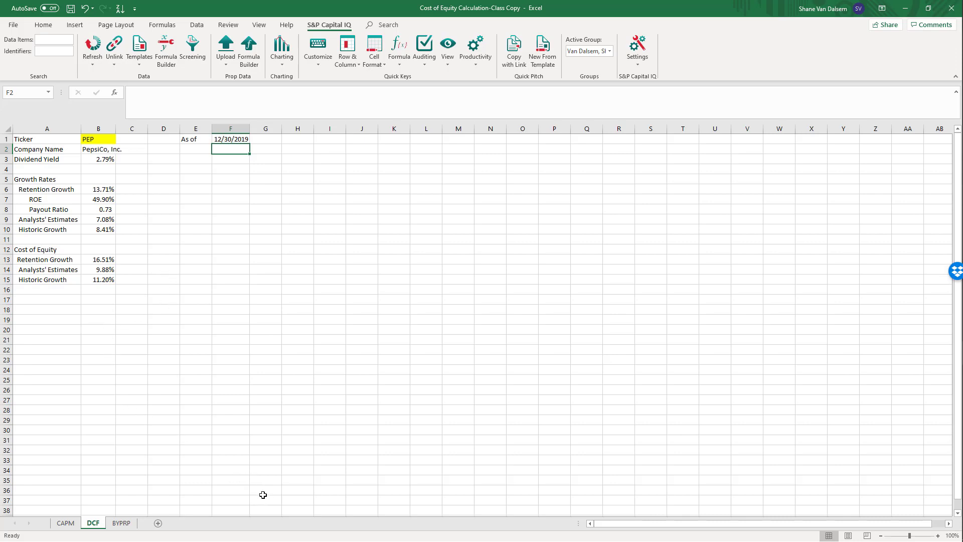
left_click(104, 261)
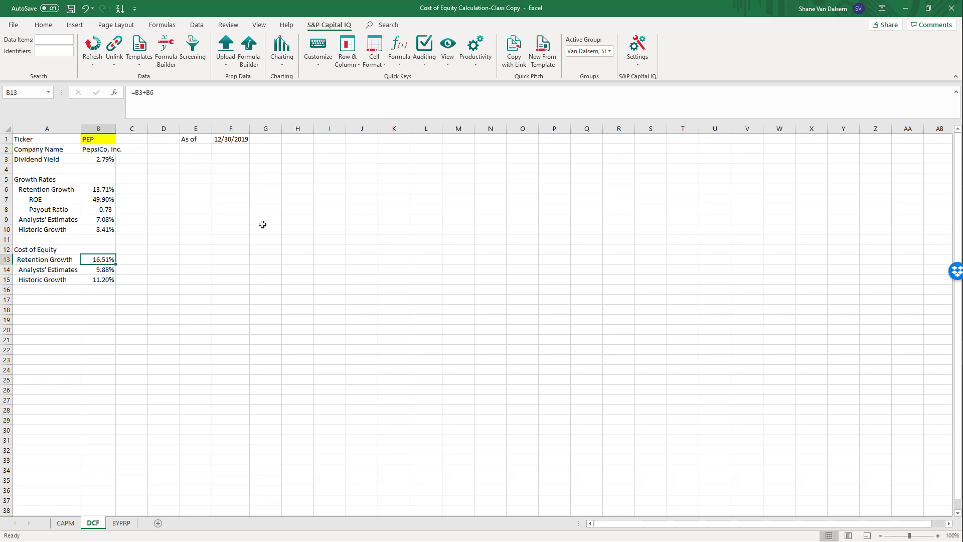
left_click(88, 199)
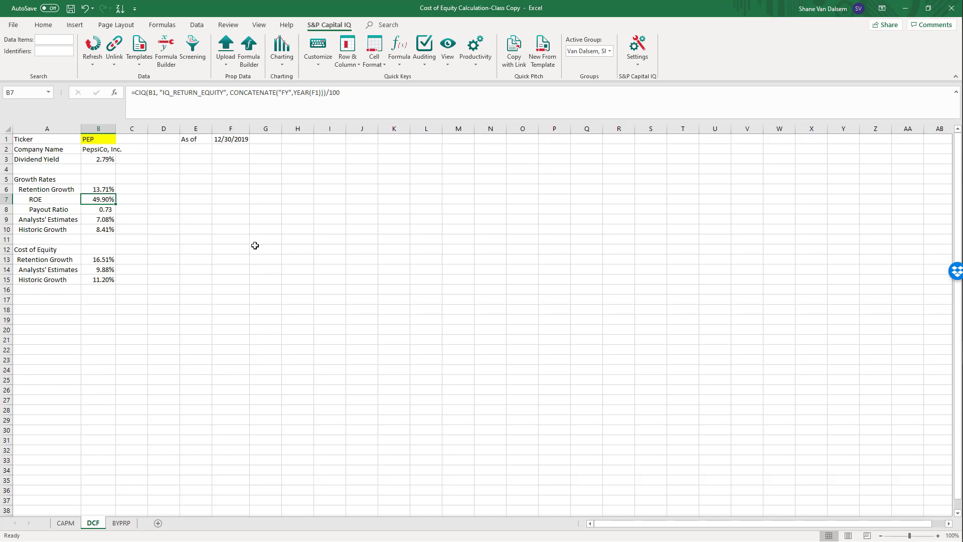
Step: Compare the DCF sheet's growth-rate and cost-of-equity formulas with the BYPRP sheet's Historic Firm Risk Premium cost of equity in B14
left_click(104, 189)
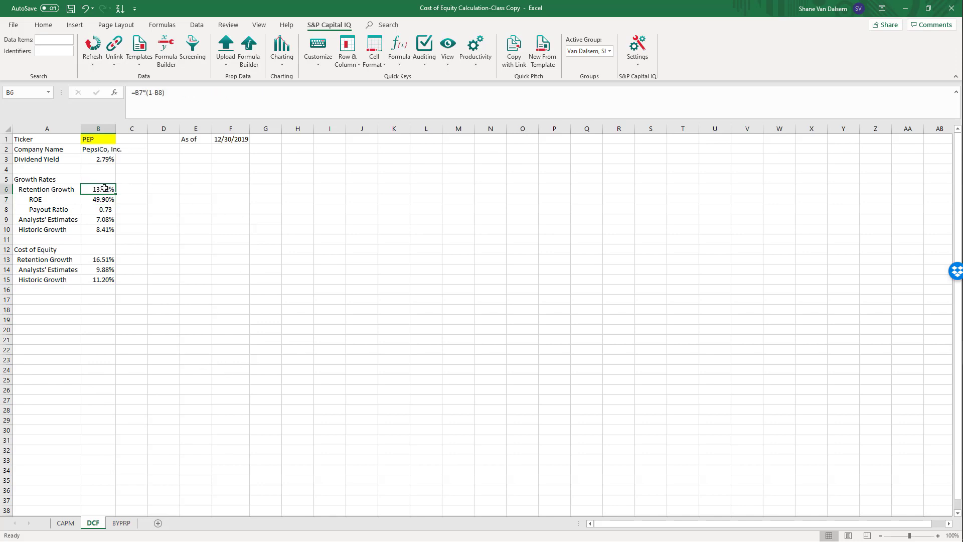
left_click(269, 271)
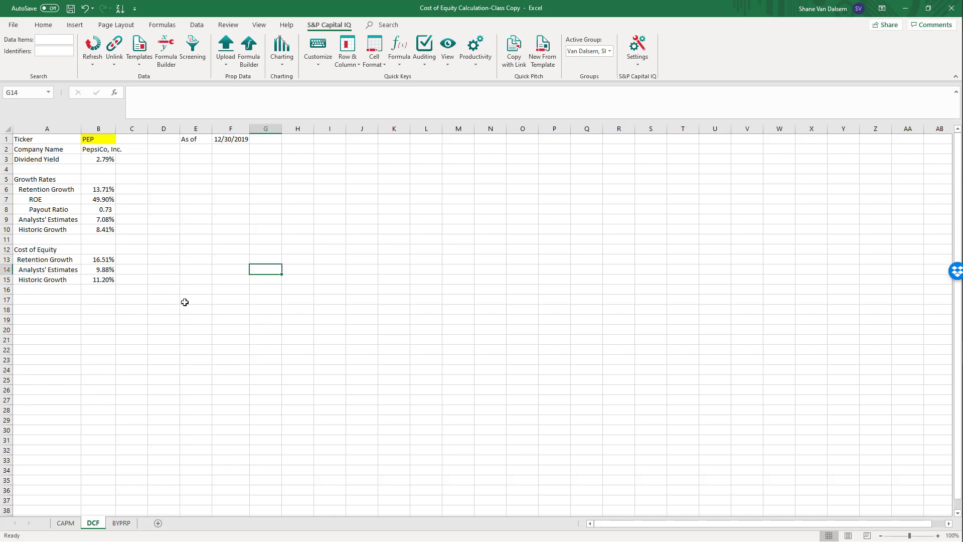
left_click(106, 220)
left_click(100, 229)
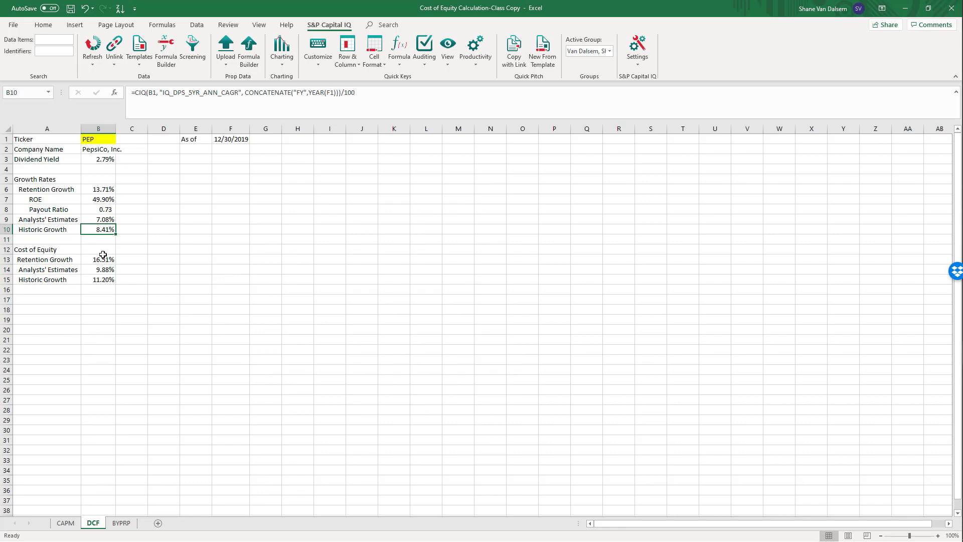
left_click(103, 278)
left_click(104, 271)
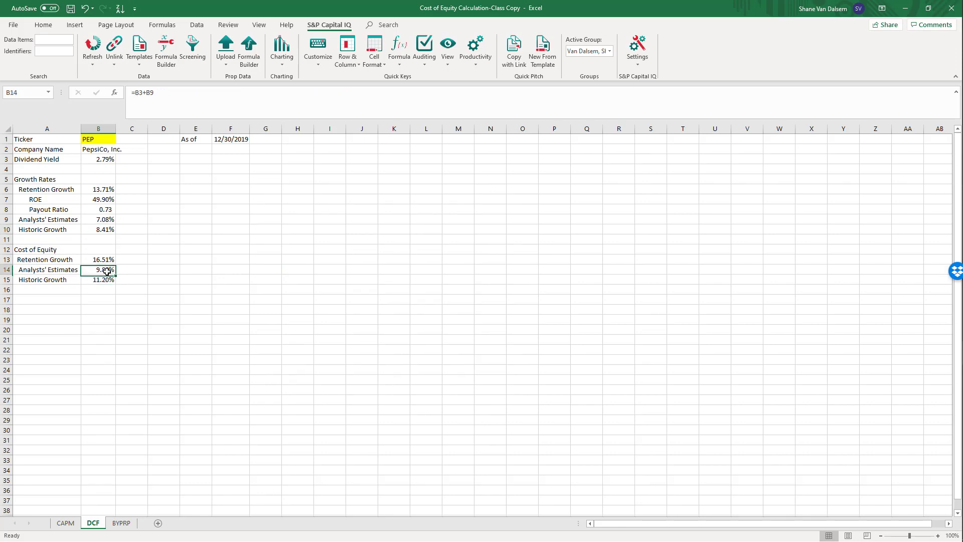
left_click(123, 523)
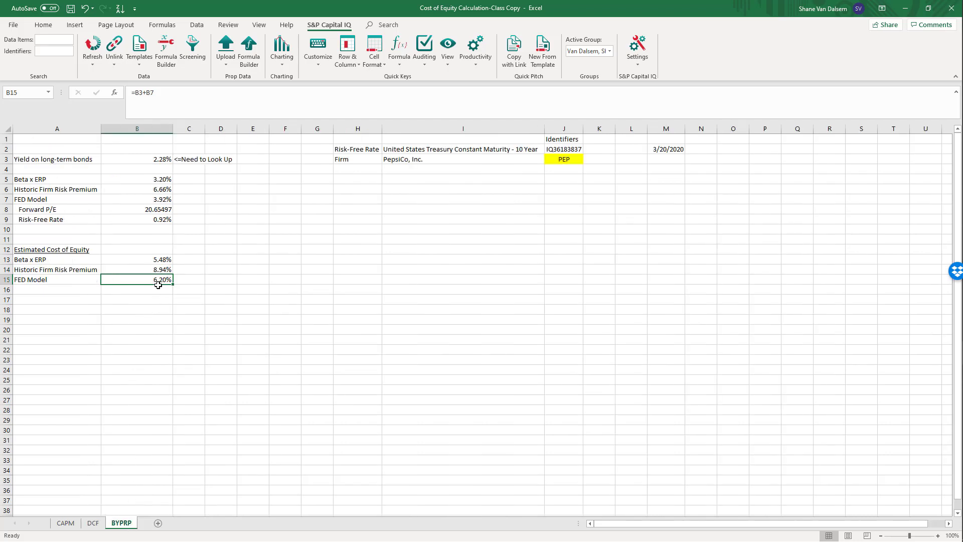
left_click(157, 269)
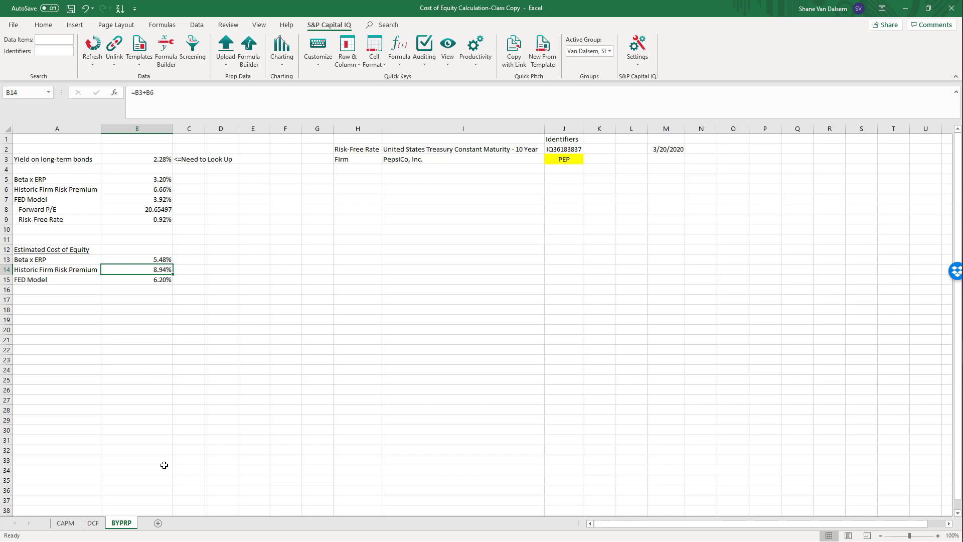
Step: Change the firm identifier in Q4 of the CAPM sheet to TSLA
left_click(66, 523)
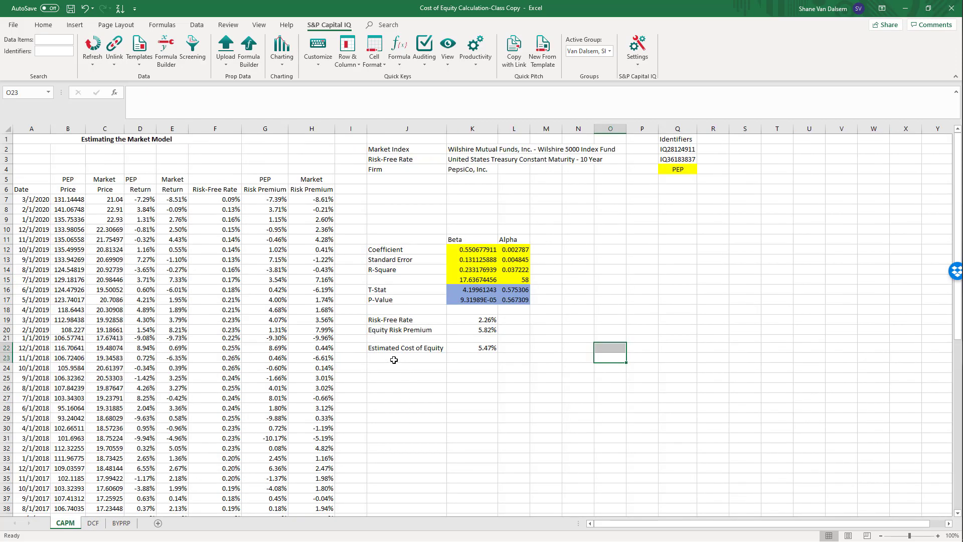
left_click(683, 168)
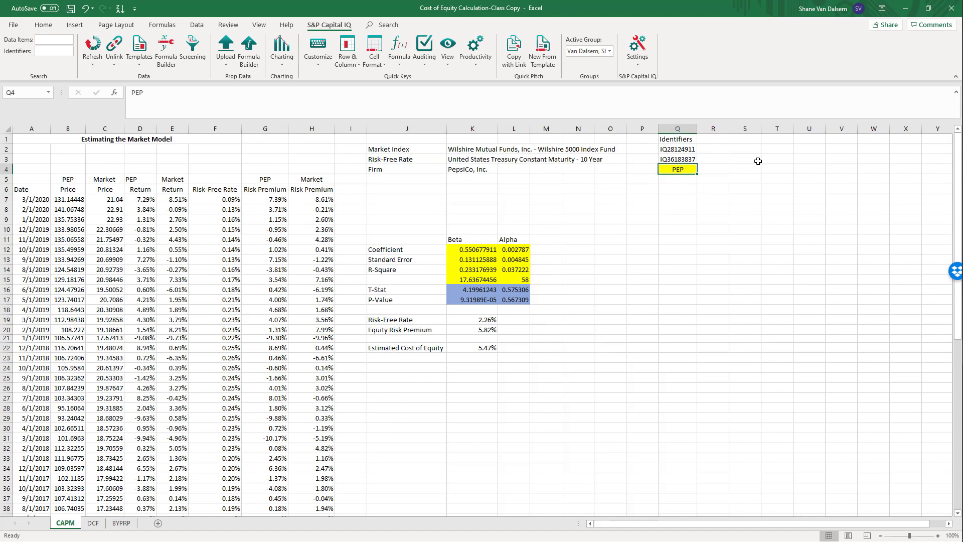
type("TSLA")
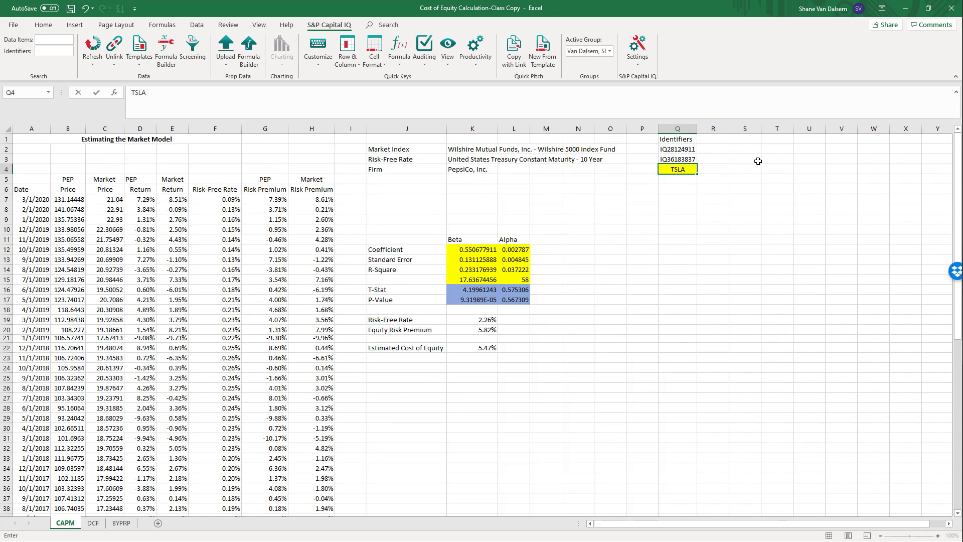
key("Return")
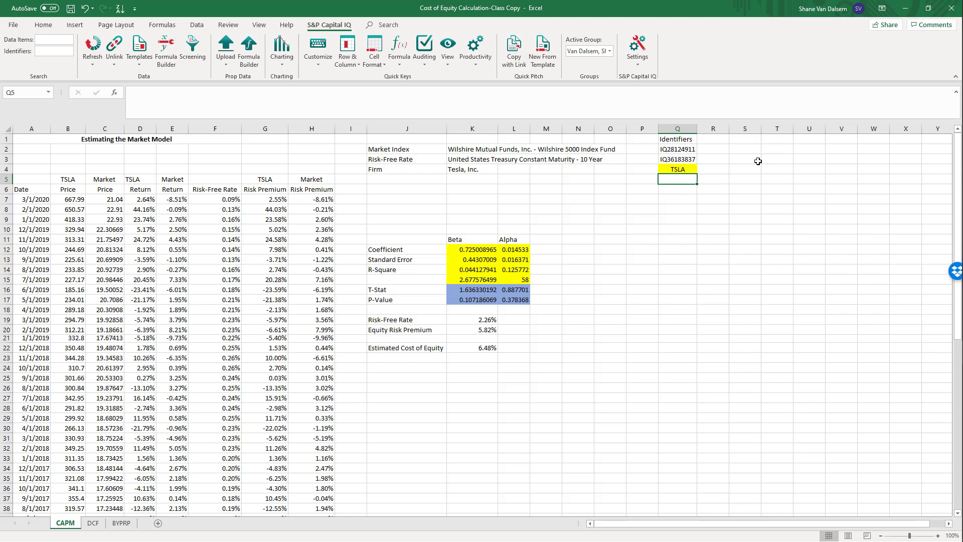
Step: Examine Tesla's beta, R-square, P-value and estimated cost of equity in K12, K14, K17 and K22 of the CAPM sheet
left_click(477, 248)
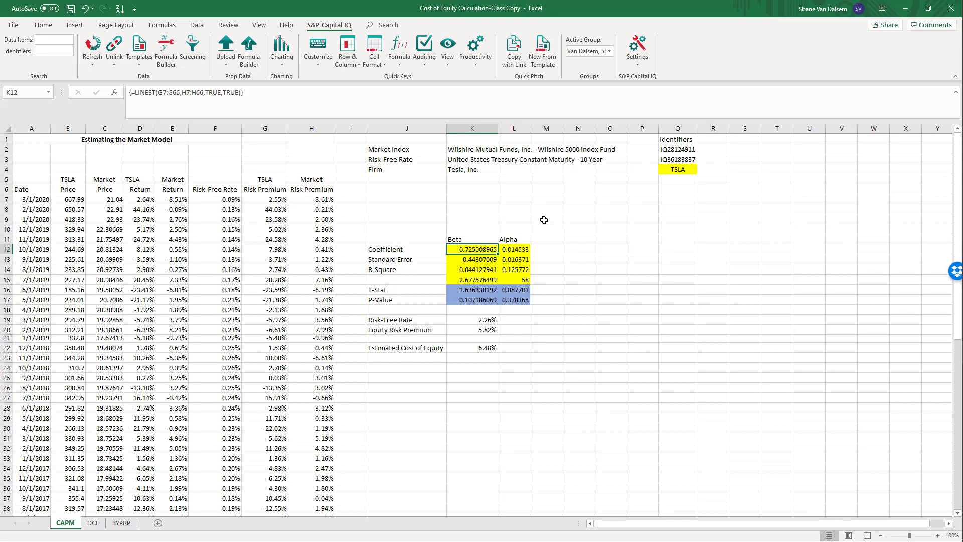
left_click(480, 268)
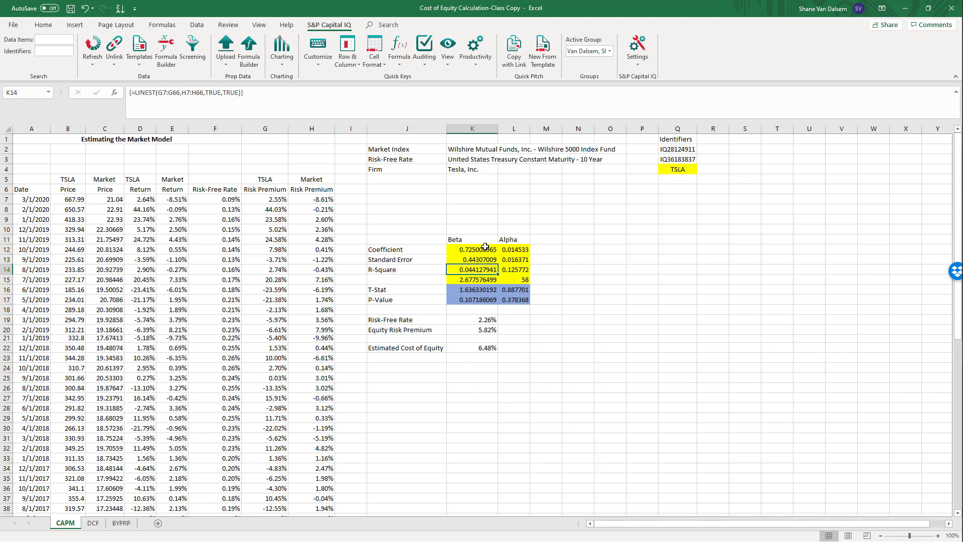
left_click(485, 300)
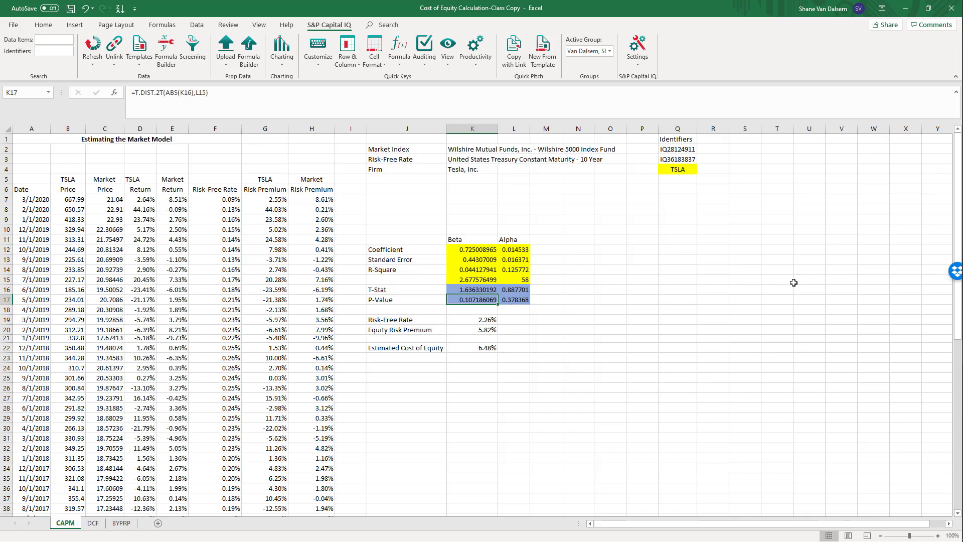
left_click(491, 349)
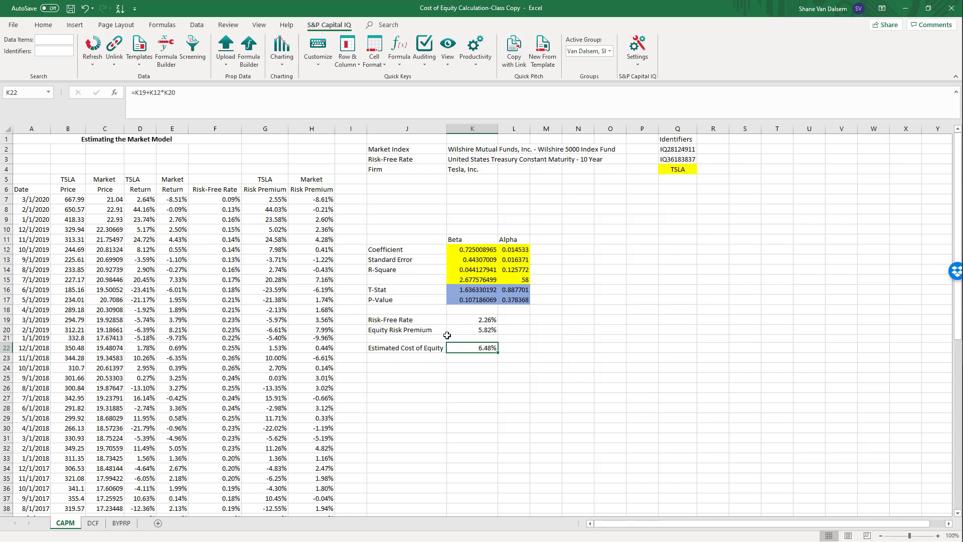
Step: Examine the DCF sheet's Analysts' Estimates and Historic Growth formulas for Tesla in B9 and B10
left_click(95, 523)
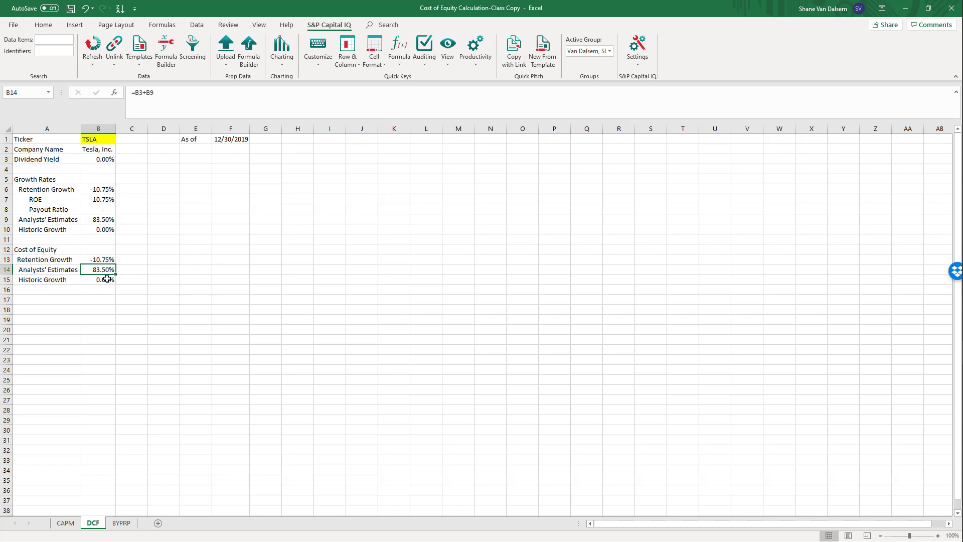
left_click(103, 217)
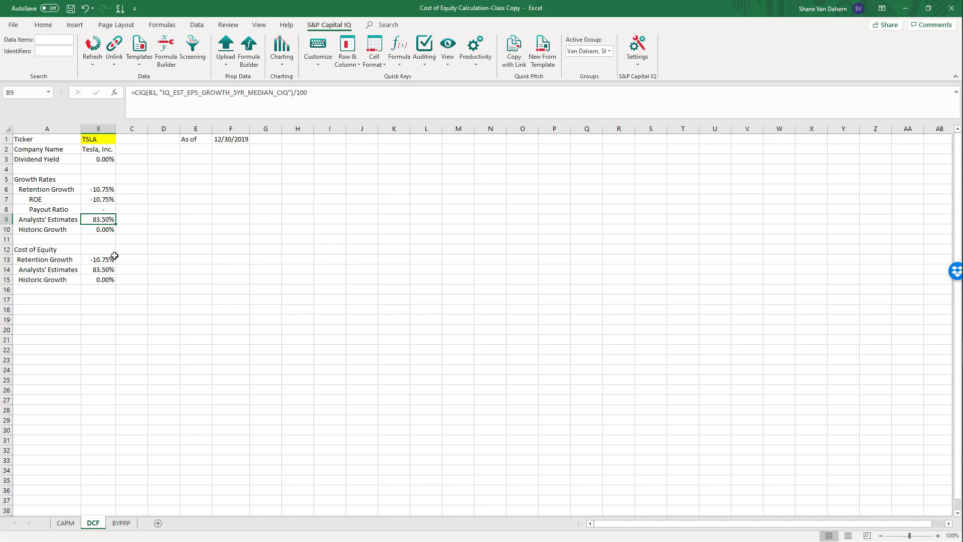
left_click(107, 231)
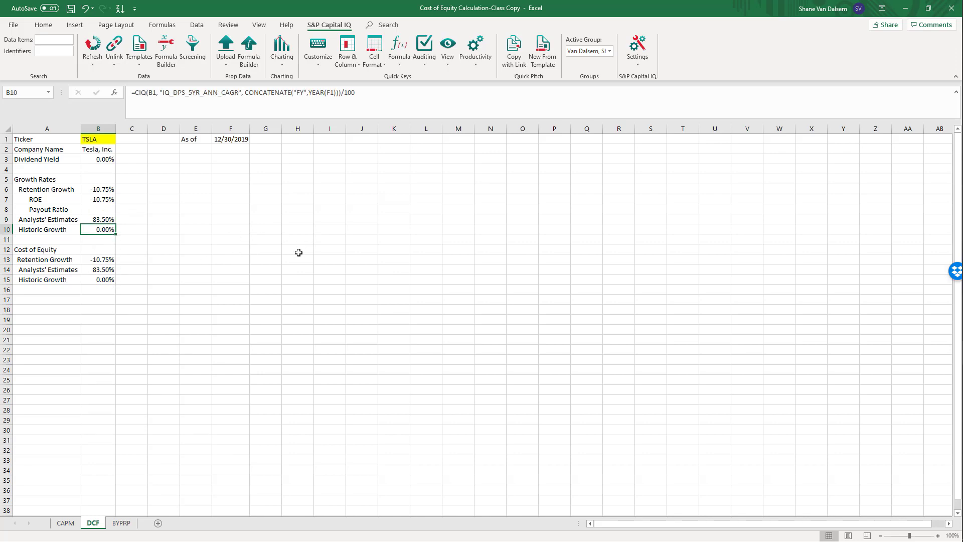
left_click(187, 352)
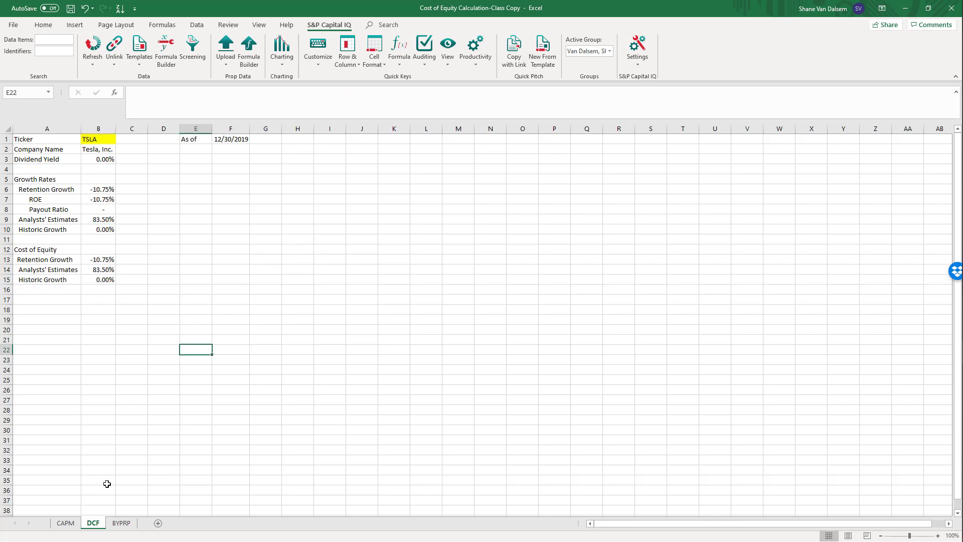
Step: Look over the BYPRP sheet's cost-of-equity estimates for Tesla and check the long-term bond yield input in B3
left_click(121, 523)
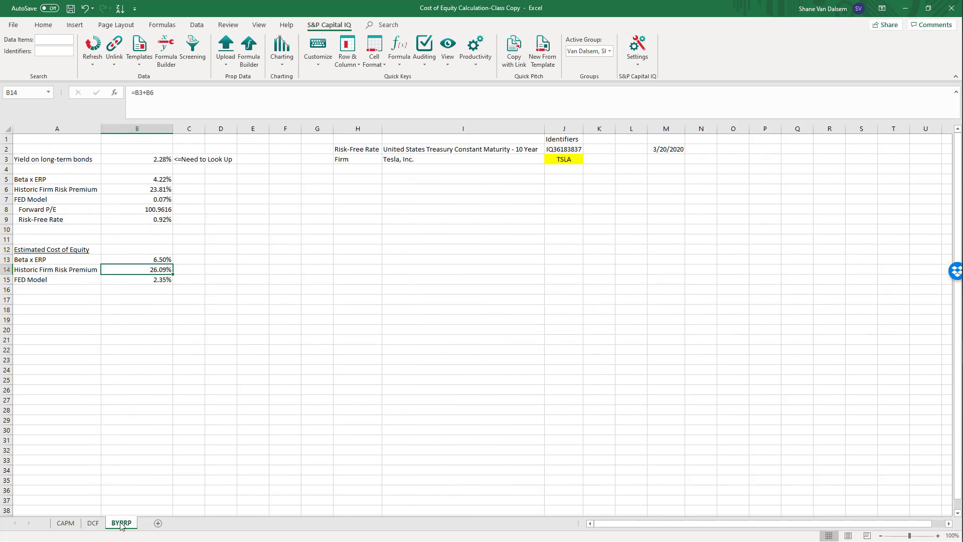
left_click(226, 394)
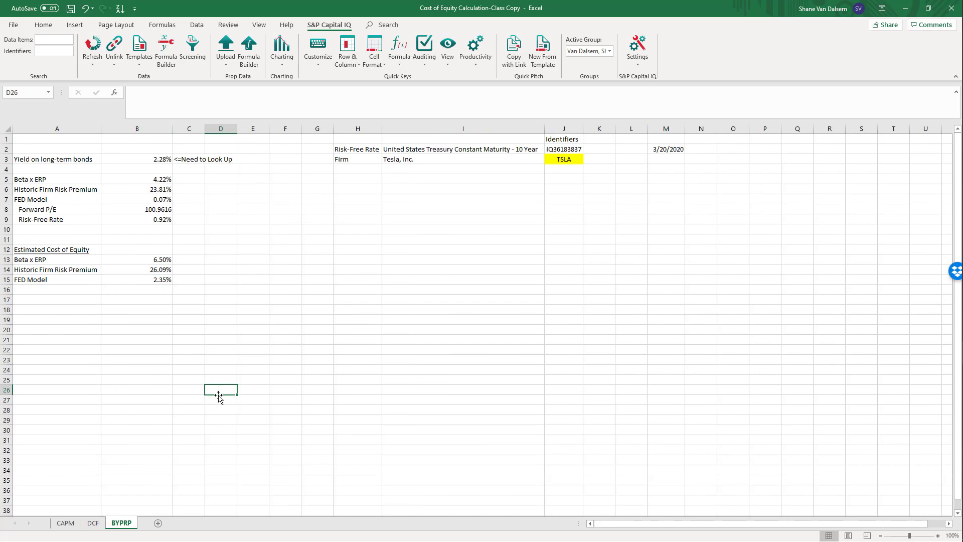
left_click(157, 159)
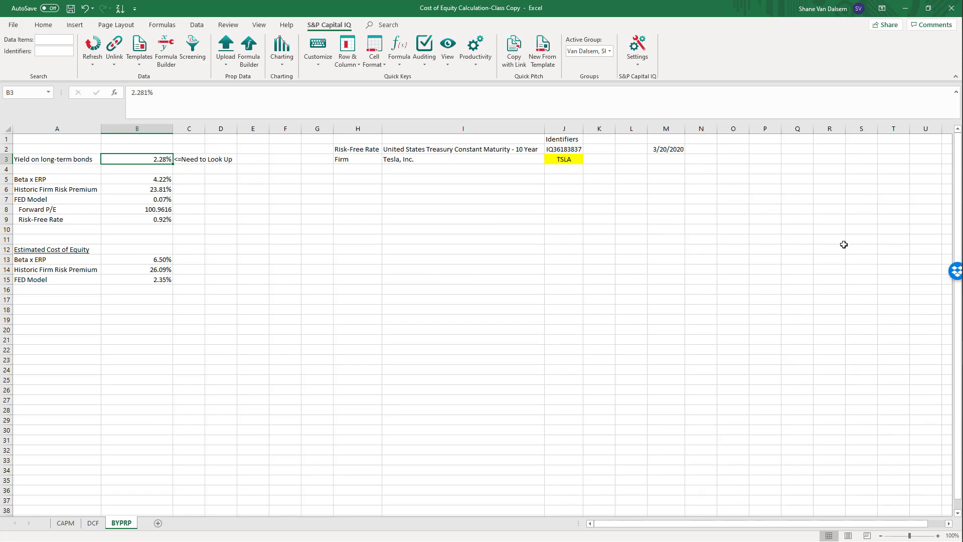
Step: Switch to Capital IQ in the browser, search for tsla and open the fixed-income securities summary of Tesla, Inc. (NasdaqGS:TSLA)
mouse_move(956, 236)
left_click(946, 117)
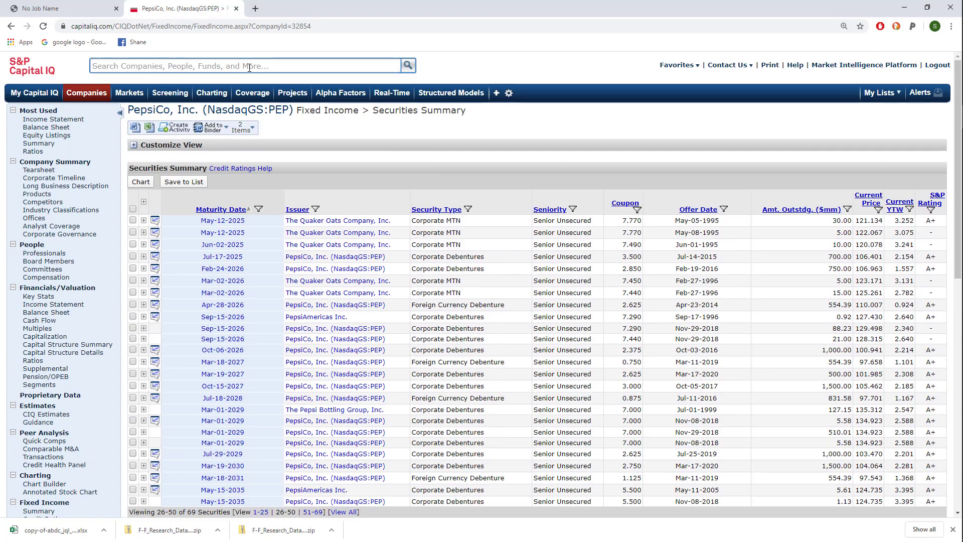
left_click(250, 66)
type("tsla")
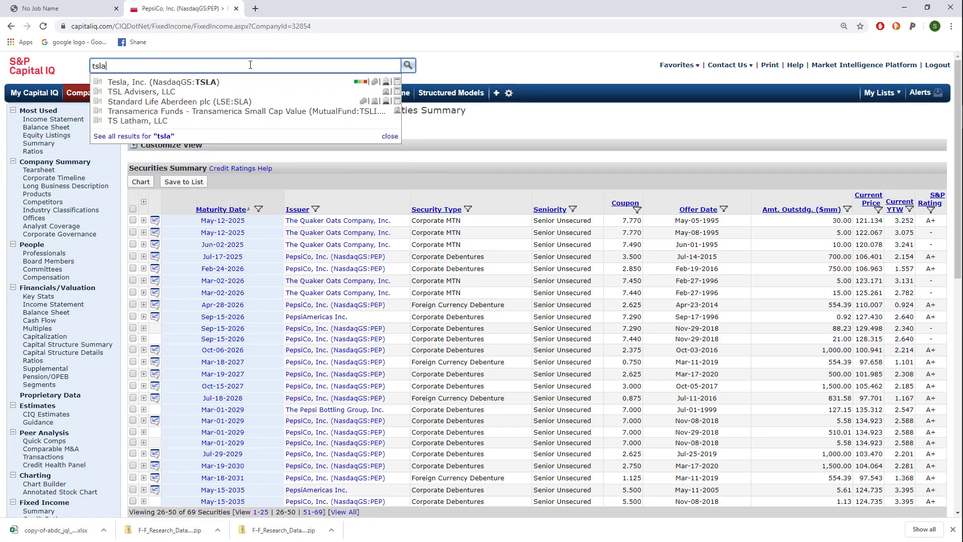
left_click(146, 82)
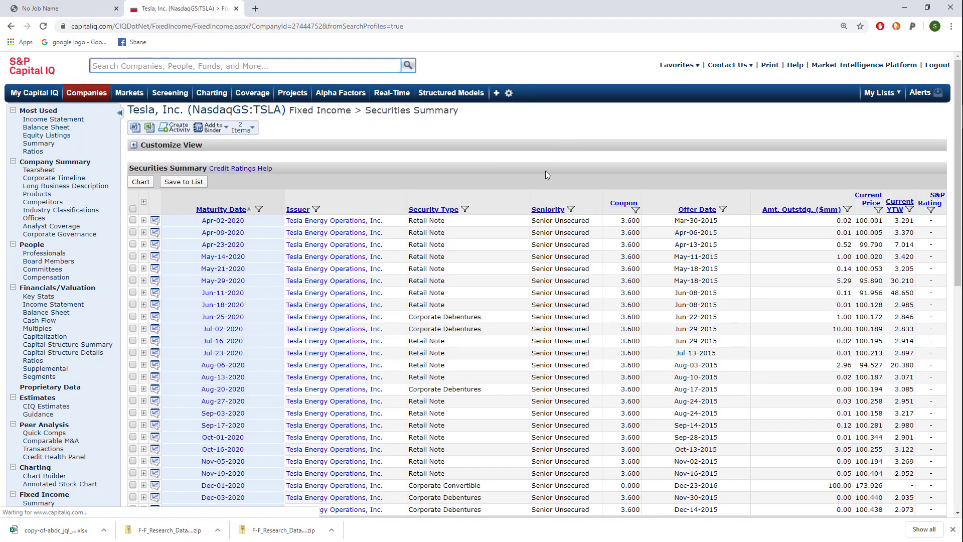
Step: Look through Tesla's listed securities, comparing maturities, issuers and current yields for a suitable long-term bond, and return to the Excel workbook
scroll(502, 246, "down", 5)
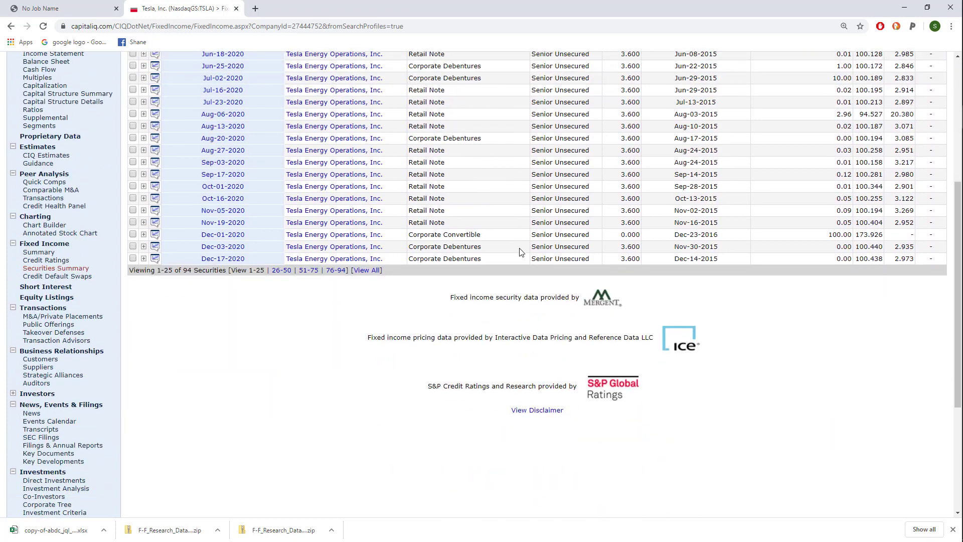
scroll(504, 248, "up", 2)
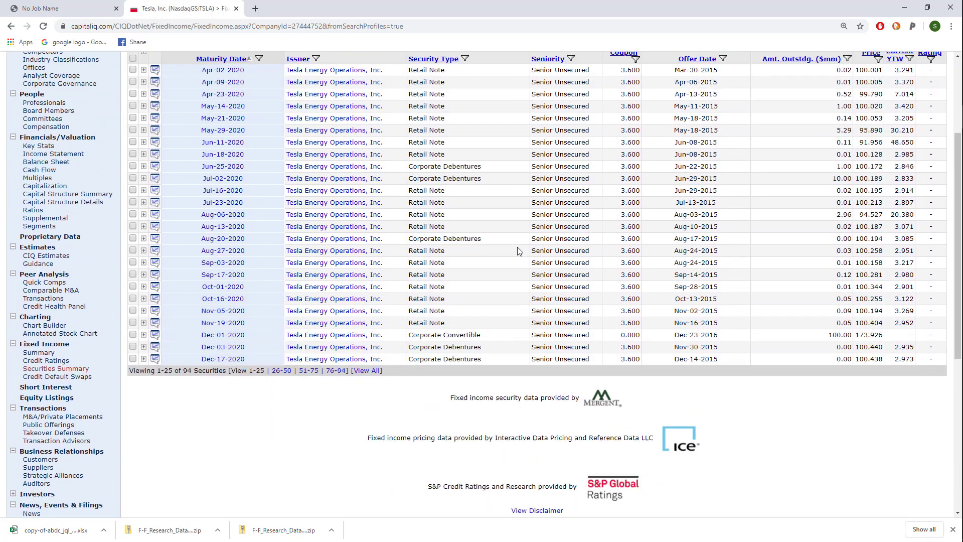
left_click(280, 373)
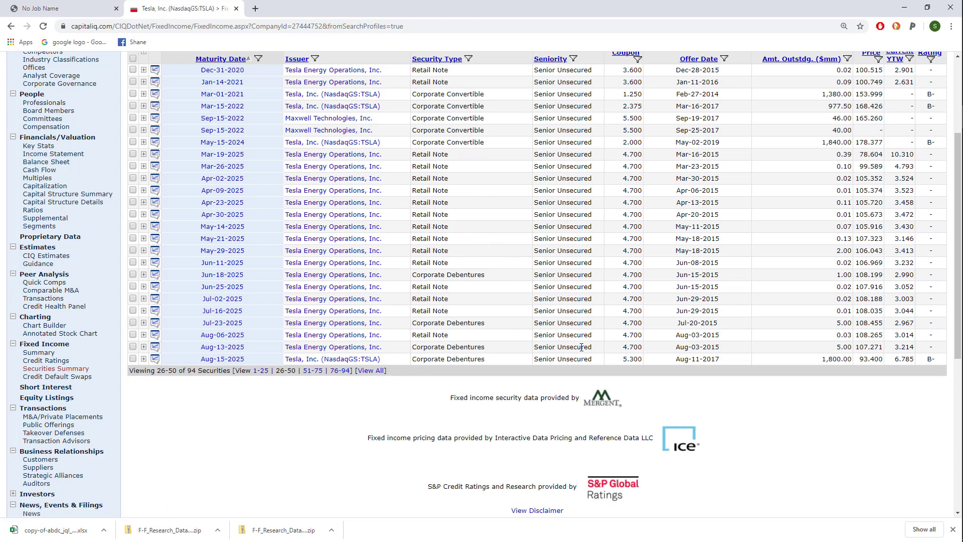
scroll(616, 313, "up", 3)
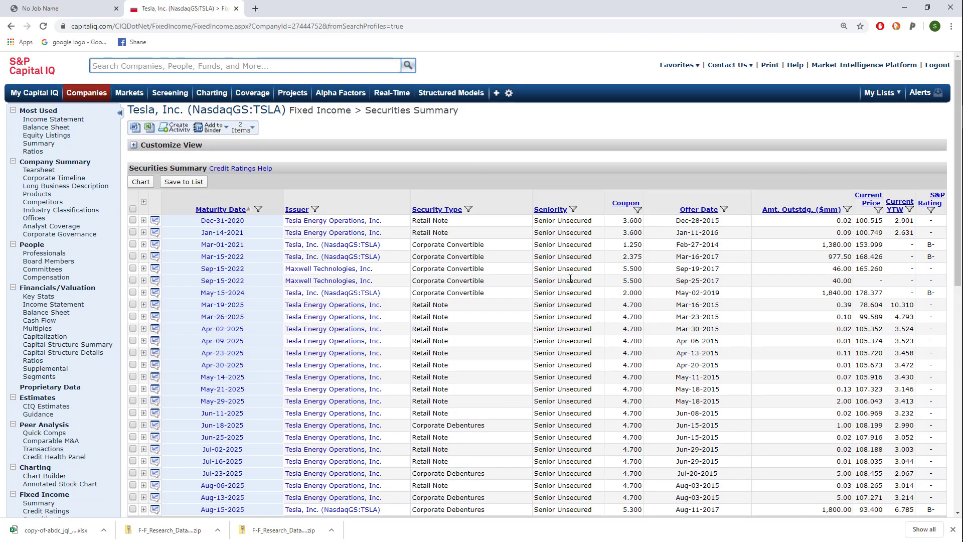
scroll(704, 370, "down", 1)
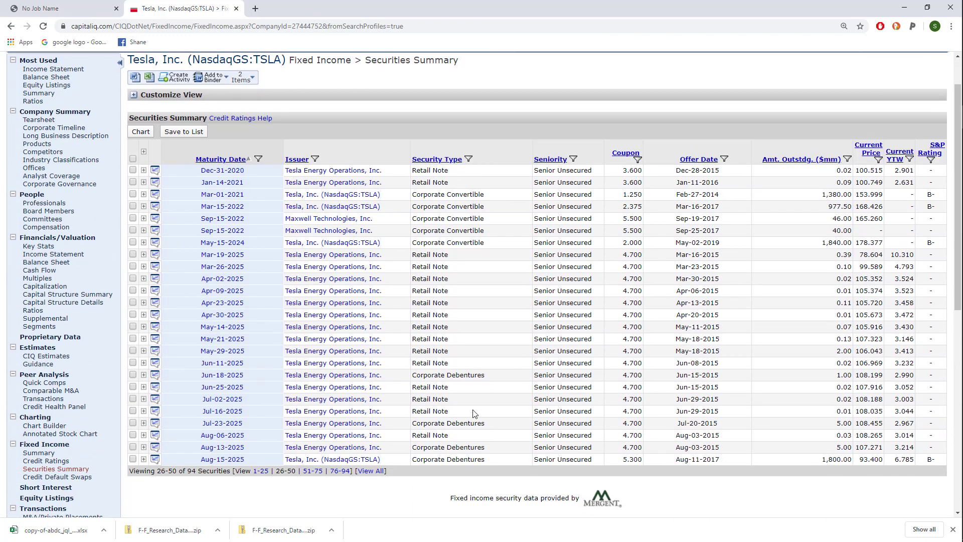
left_click(312, 471)
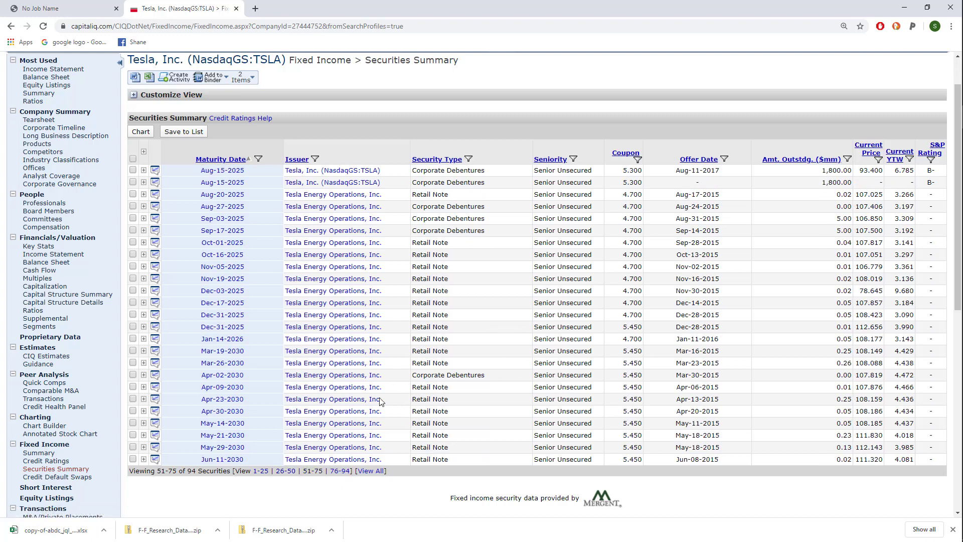
scroll(326, 331, "down", 2)
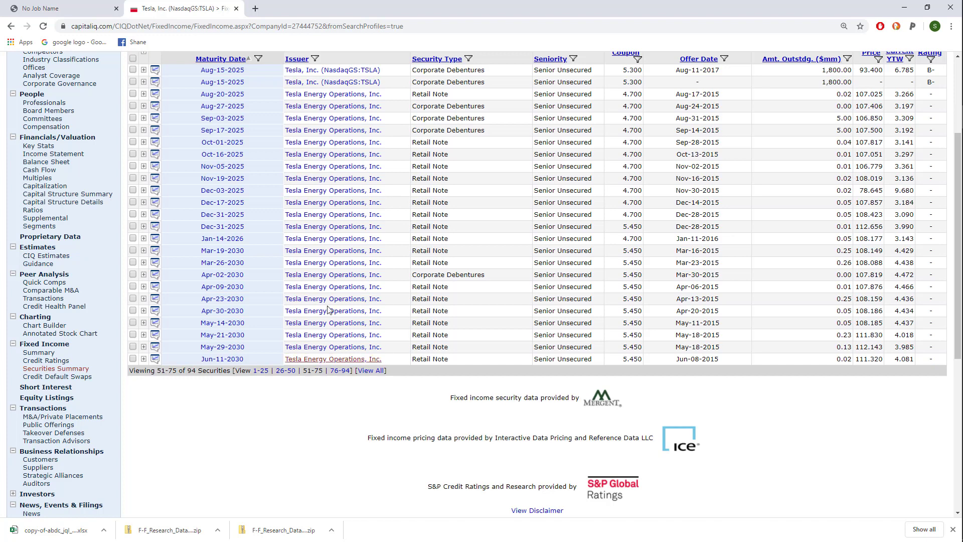
left_click(336, 372)
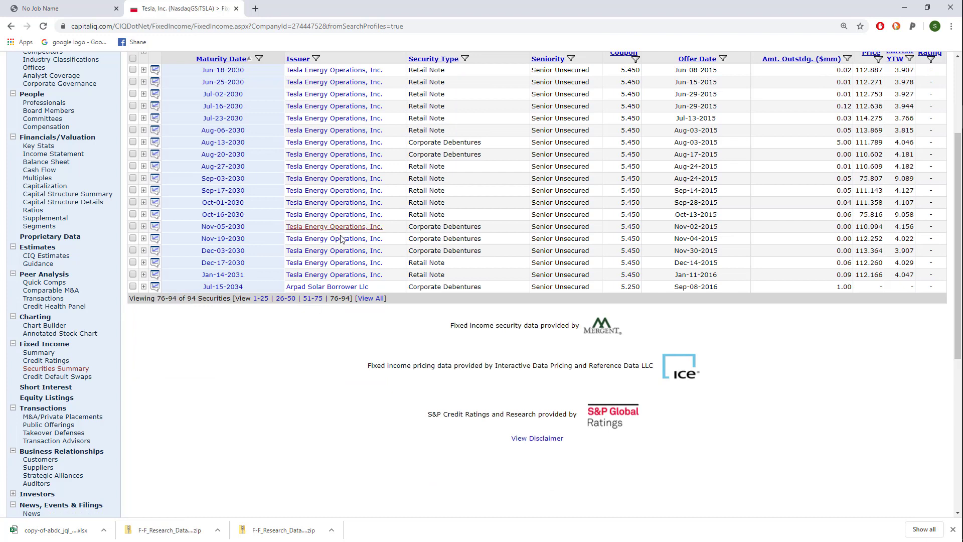
left_click(315, 298)
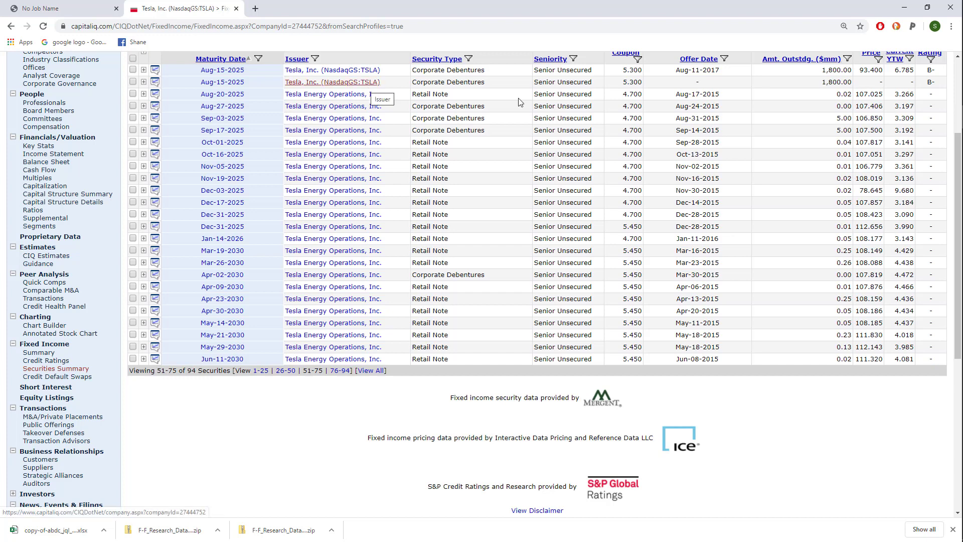
scroll(676, 172, "up", 2)
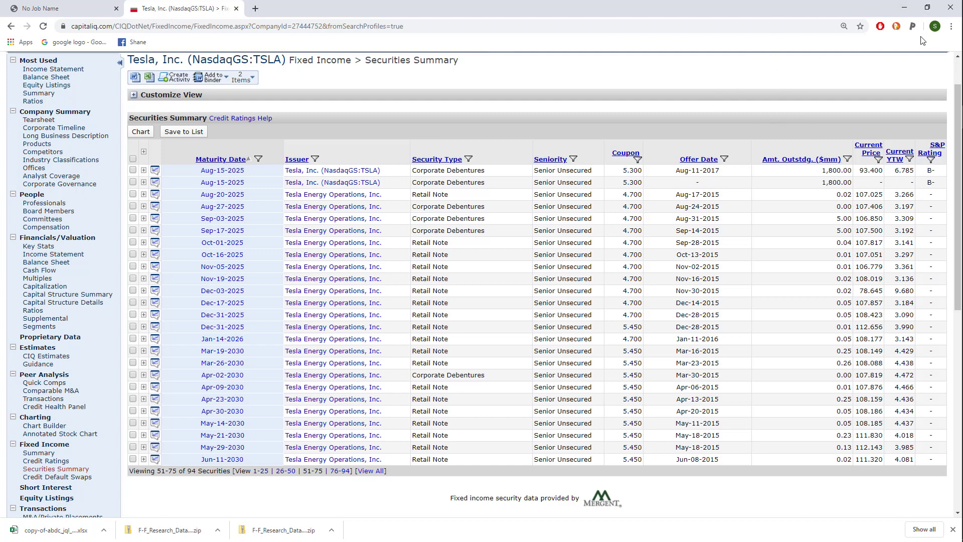
left_click(904, 7)
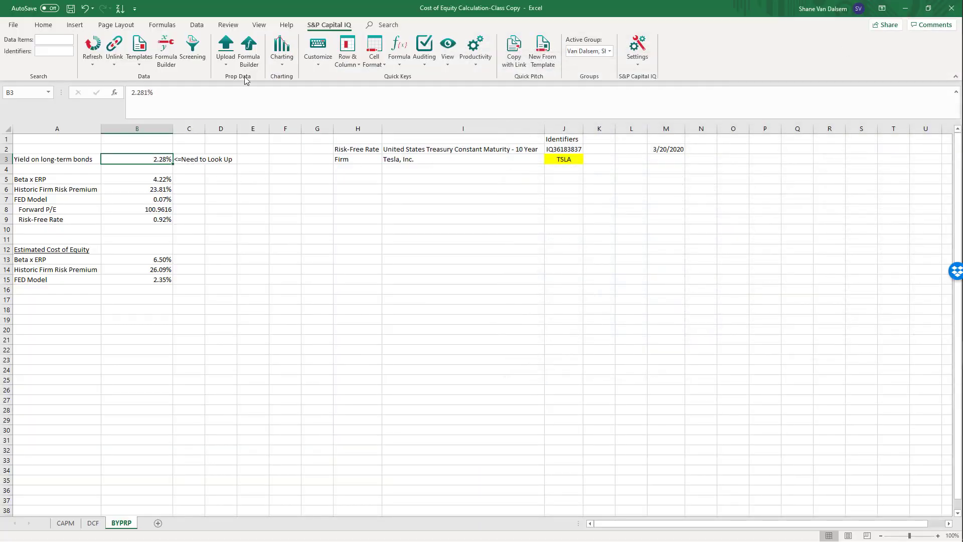
Step: Set the yield on long-term bonds in B3 of the BYPRP sheet to 6.79% and review Tesla's estimated cost-of-equity cells
type("6.79")
key("Return")
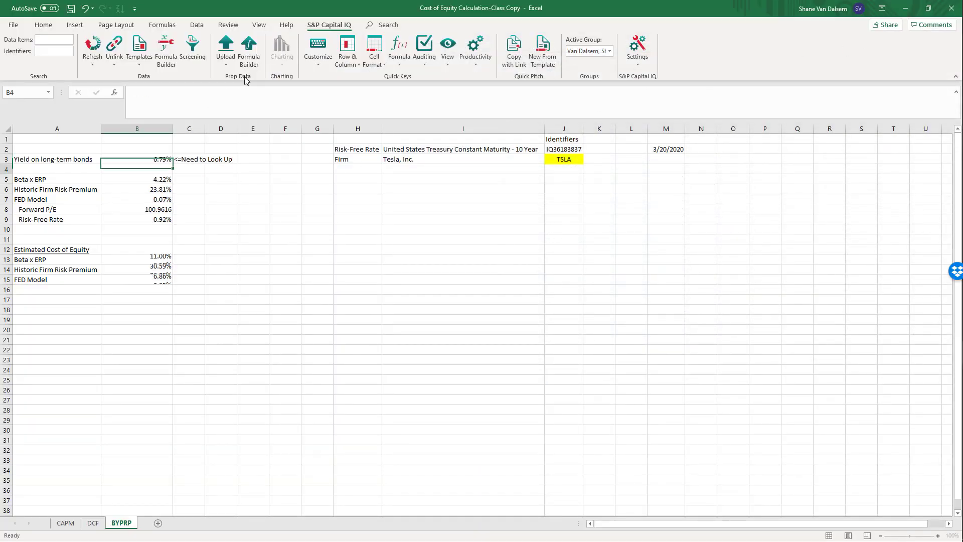
key("Down")
key("Down")
key("Down")
key("Down")
key("Down")
key("Down")
key("Down")
key("Down")
key("Down")
key("Down")
key("Down")
key("Down")
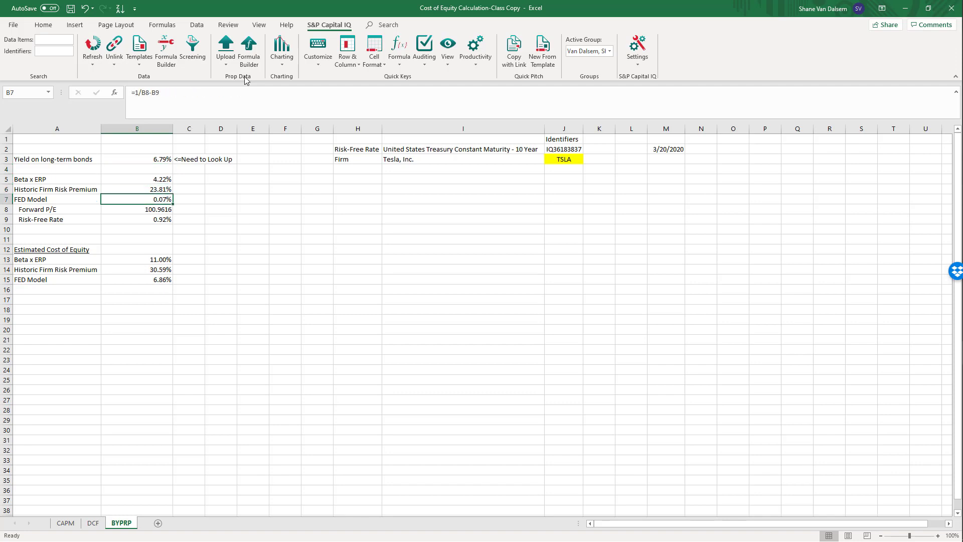
key("Up")
key("Up")
key("Up")
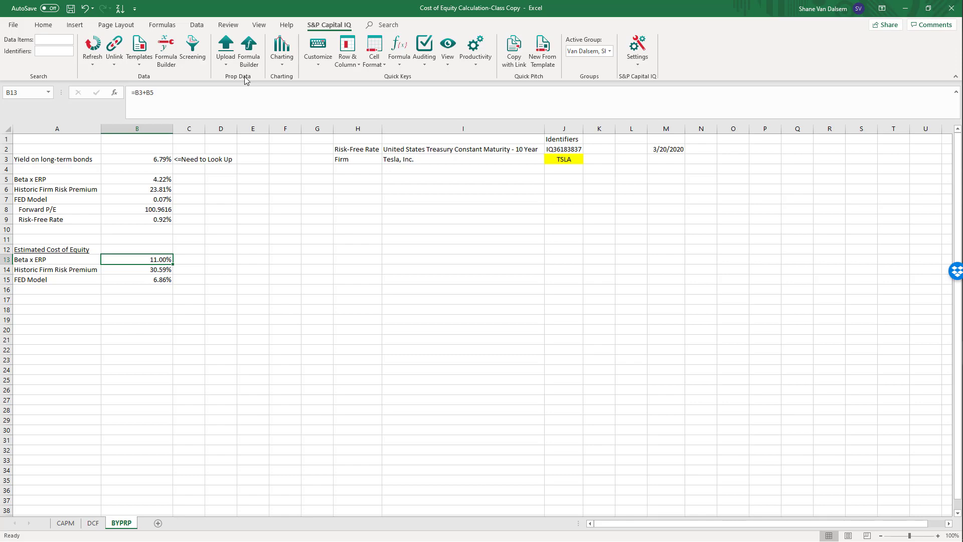
Step: Change the firm identifier in Q4 of the CAPM sheet to MCD
left_click(65, 522)
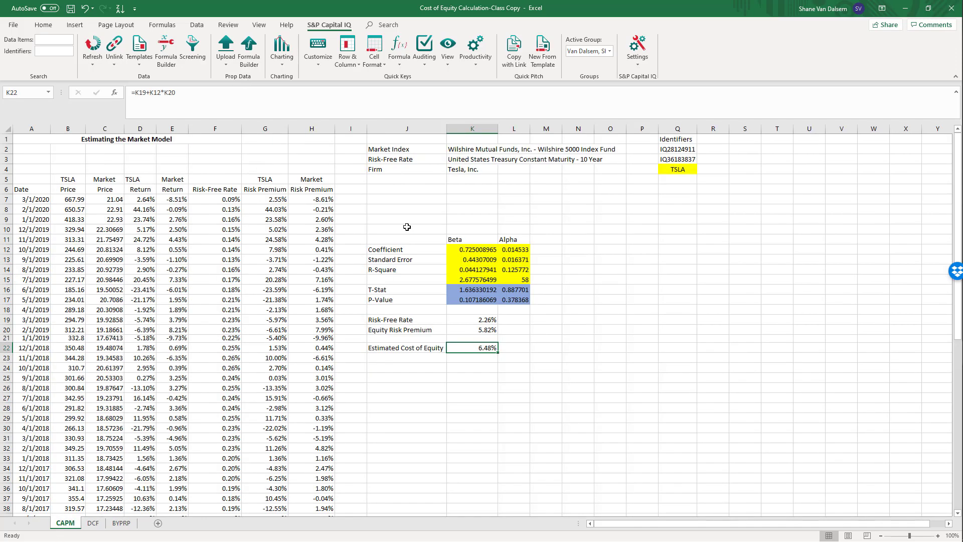
left_click(683, 172)
type("M")
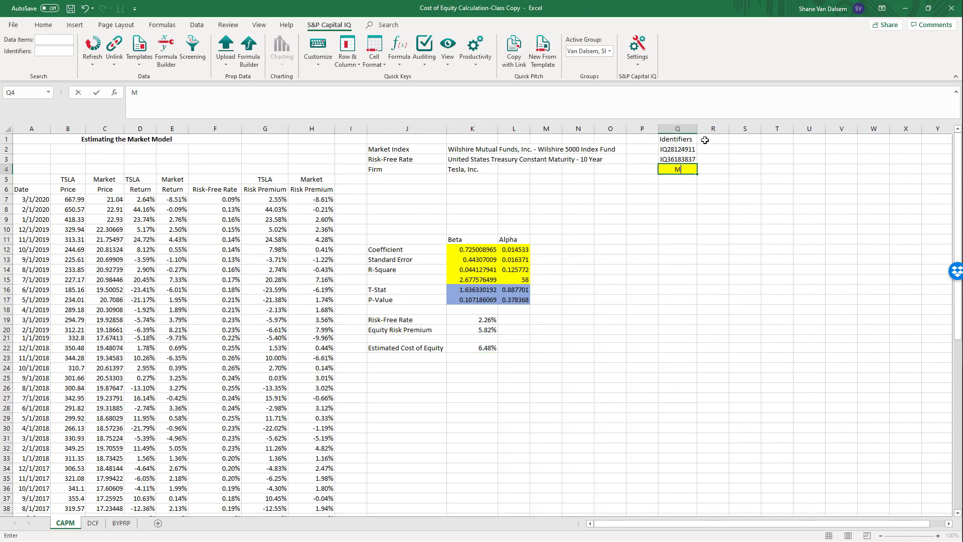
type("CD")
key("Return")
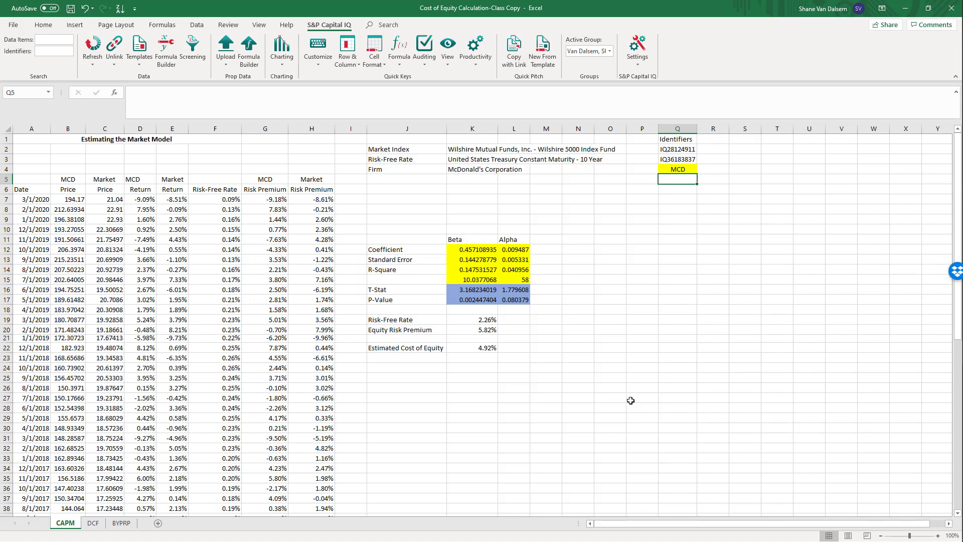
left_click(559, 395)
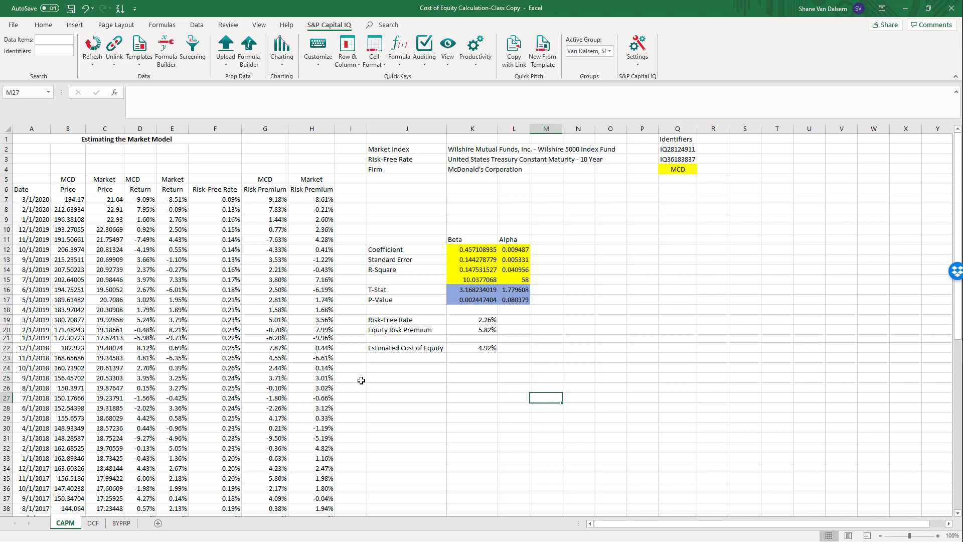
Step: On the DCF sheet, check the ROE formula in B7 and set the as-of date in F1 to 3/20/2020
left_click(92, 523)
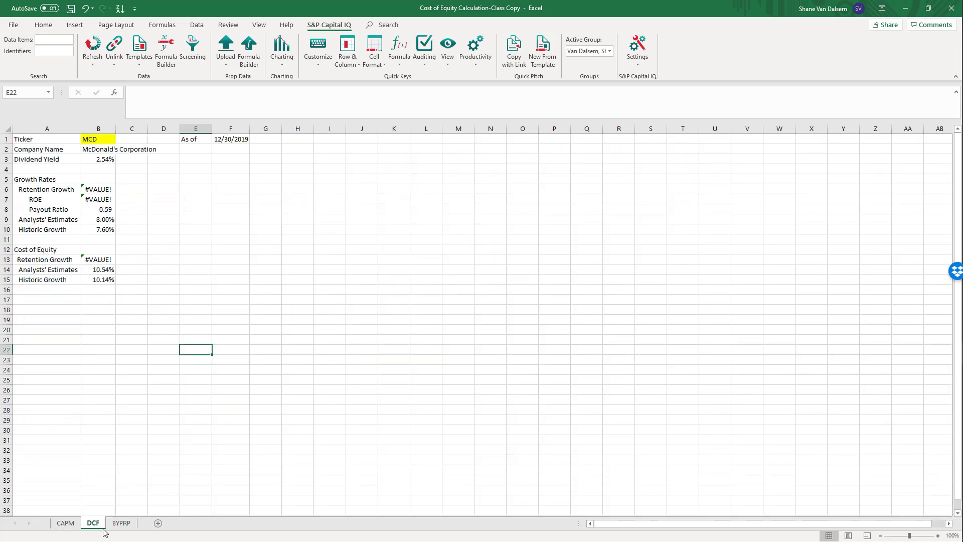
left_click(302, 428)
left_click(105, 200)
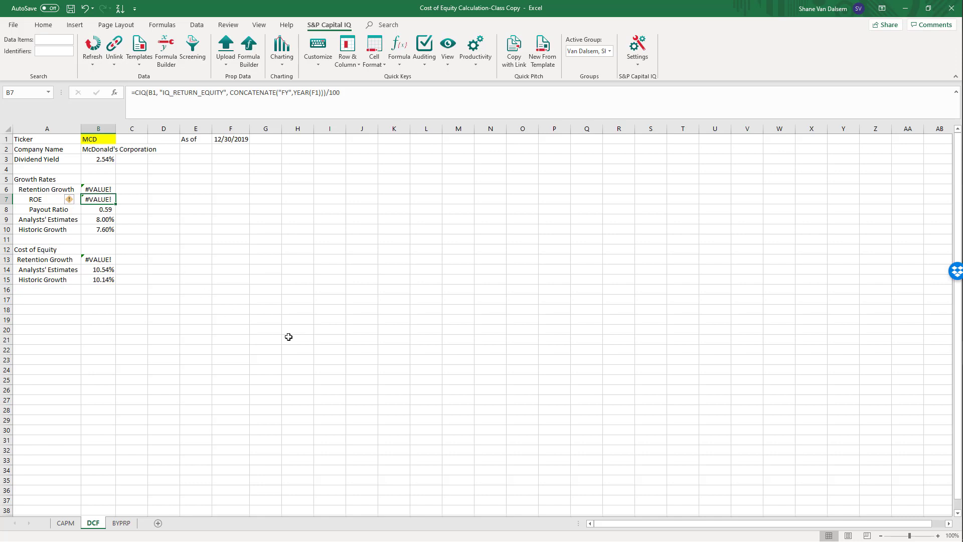
left_click(236, 139)
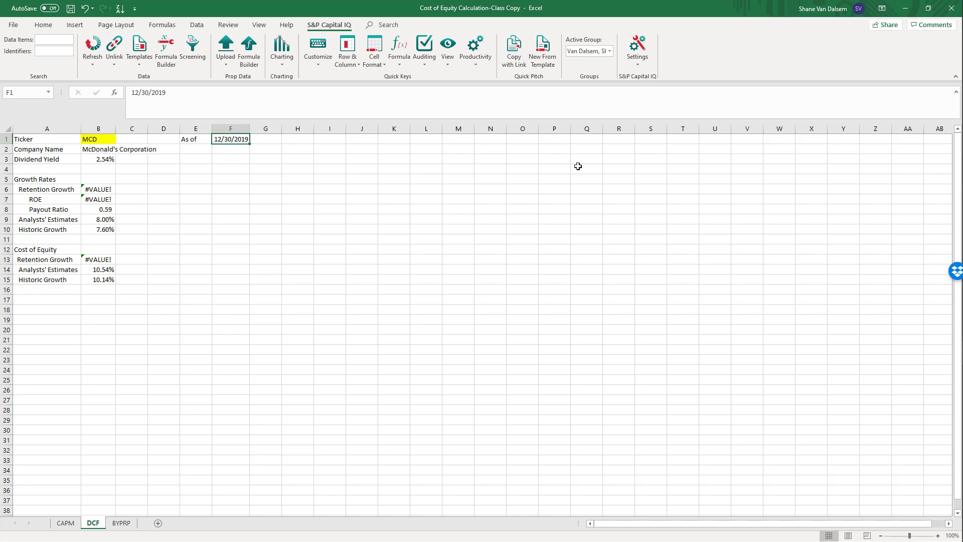
type("3")
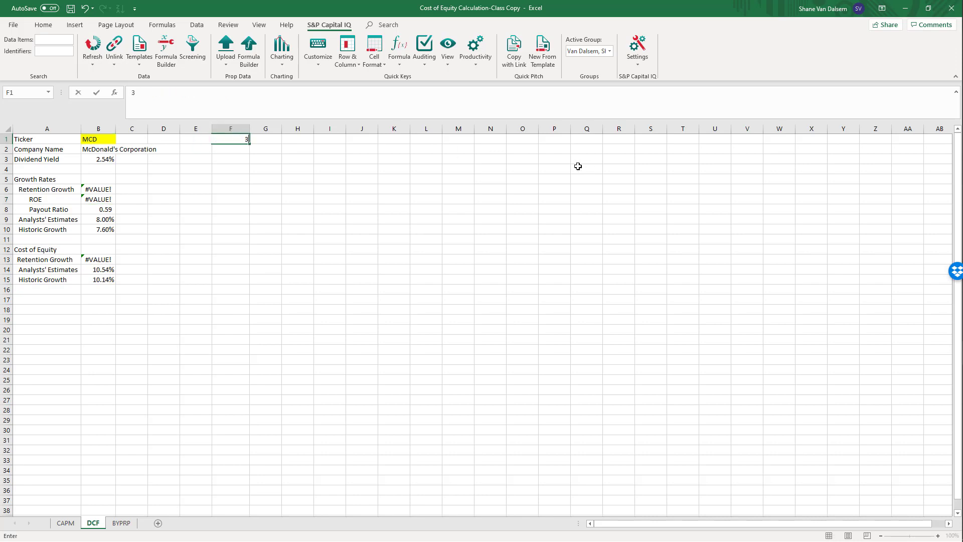
type("/20/2020")
key("Return")
key("Up")
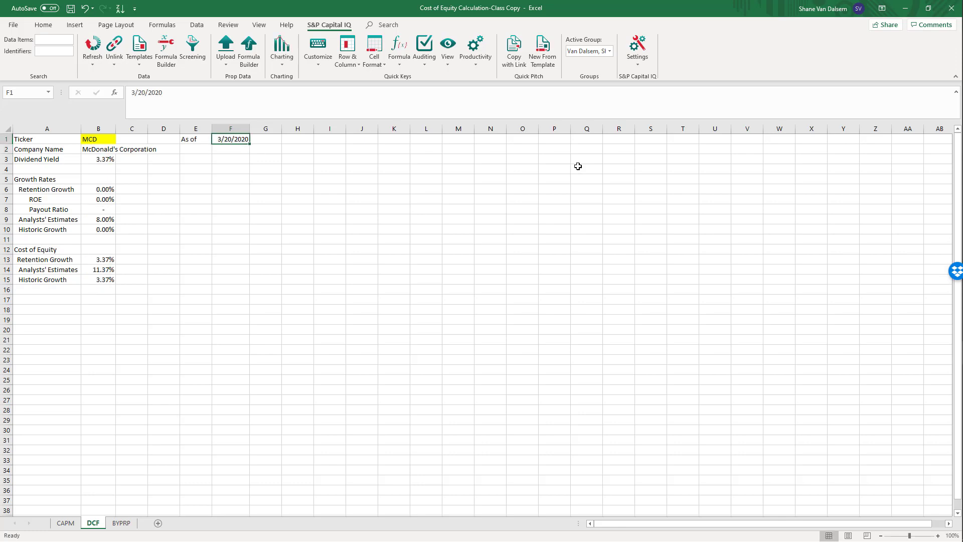
Step: Set the DCF sheet's as-of date in F1 to 12/31/2018
type("3/")
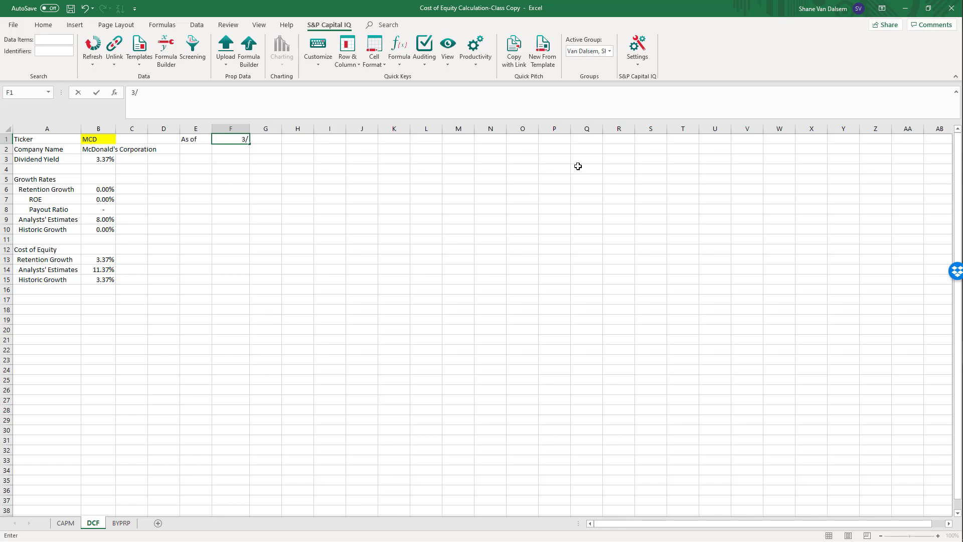
type("31/2018")
key("Return")
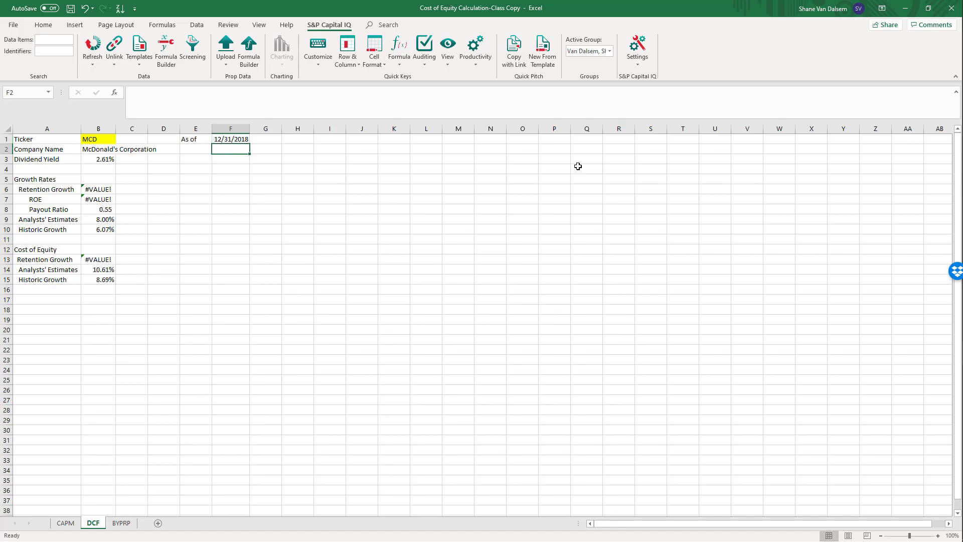
Step: Examine McDonald's Retention Growth and ROE formulas in B6 and B7 of the DCF sheet
key("Left")
key("Left")
key("Left")
key("Down")
key("Down")
key("Down")
key("Down")
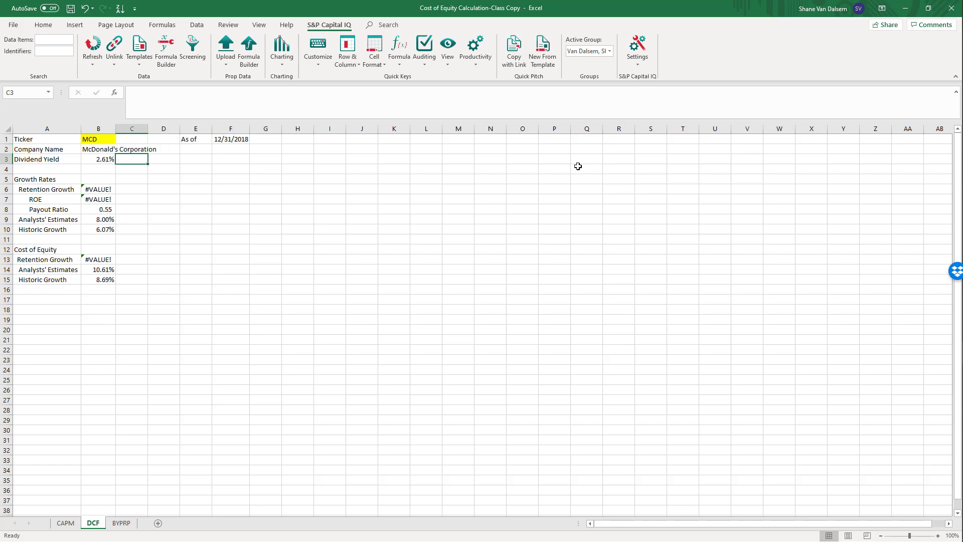
key("Left")
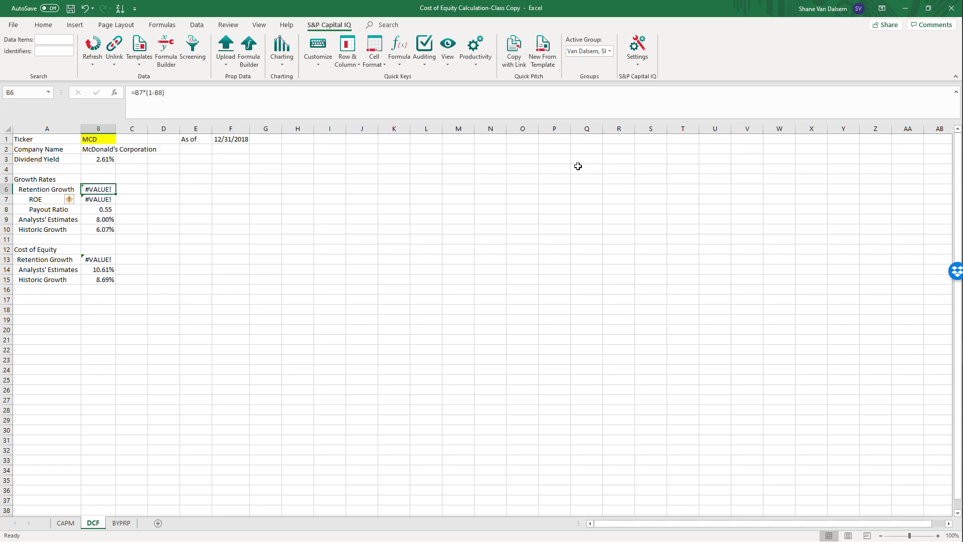
key("Down")
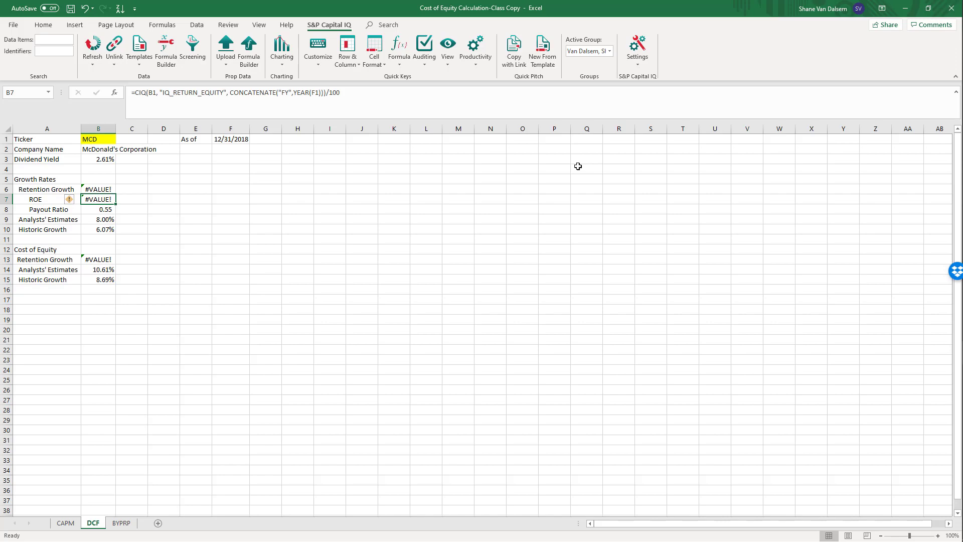
Step: Change the CAPM sheet's firm identifier in Q4 to AAPl and check the estimated cost of equity in K22
left_click(69, 524)
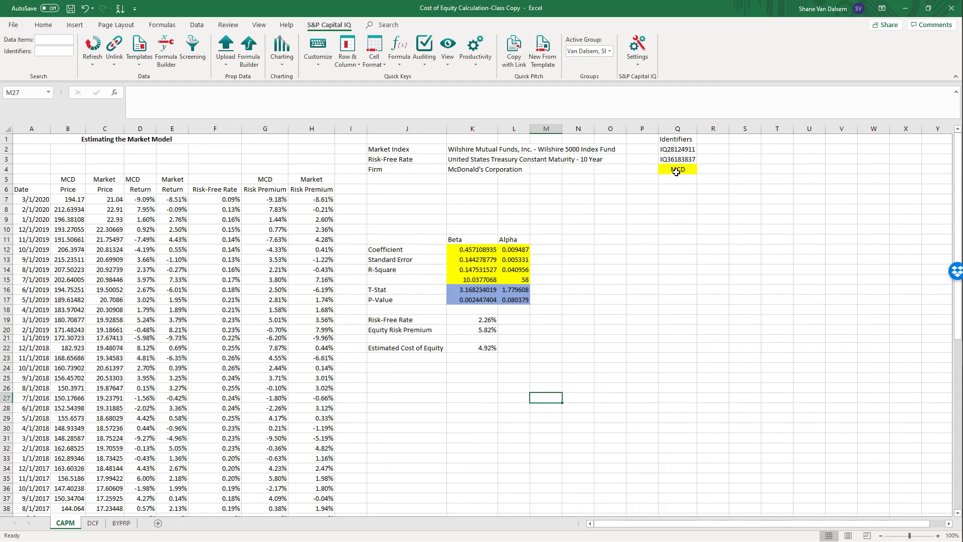
left_click(692, 169)
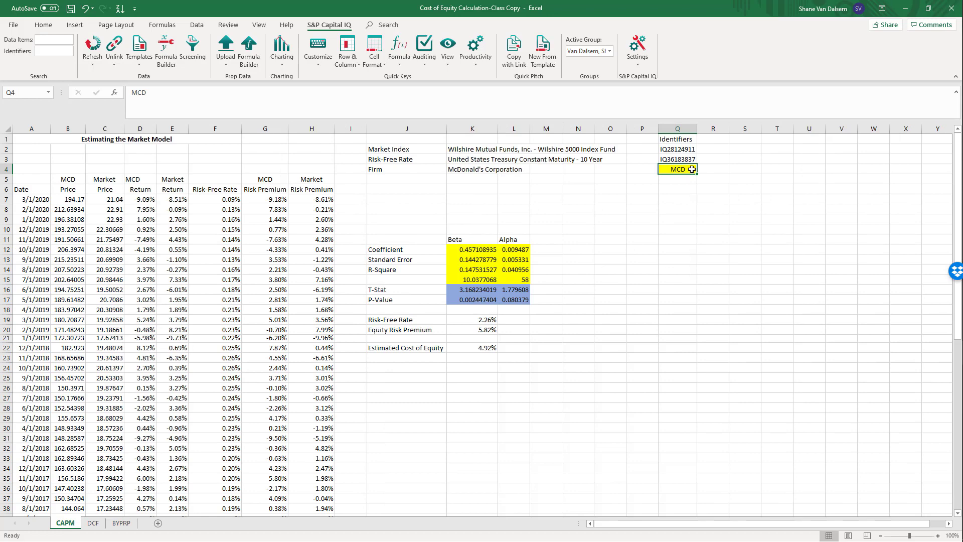
type("AAPL")
key("Return")
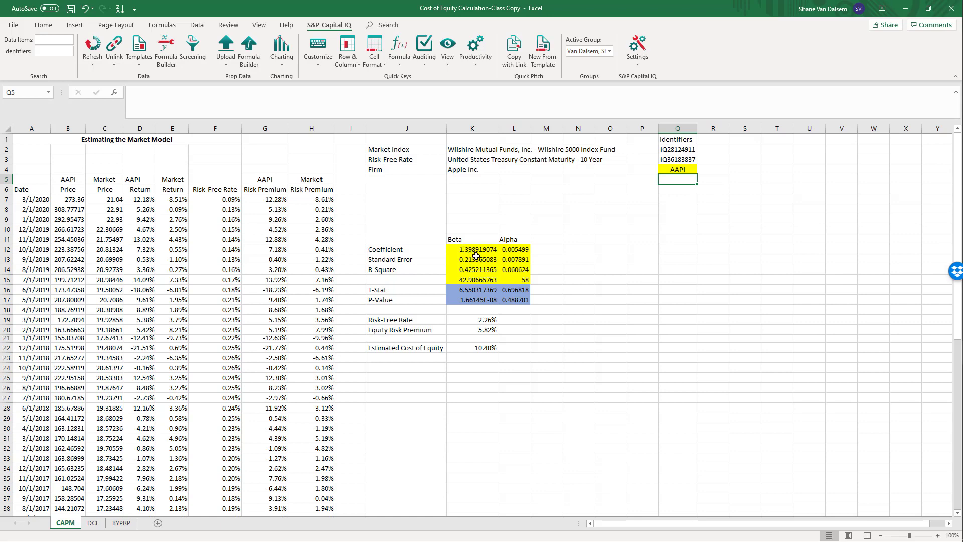
left_click(486, 351)
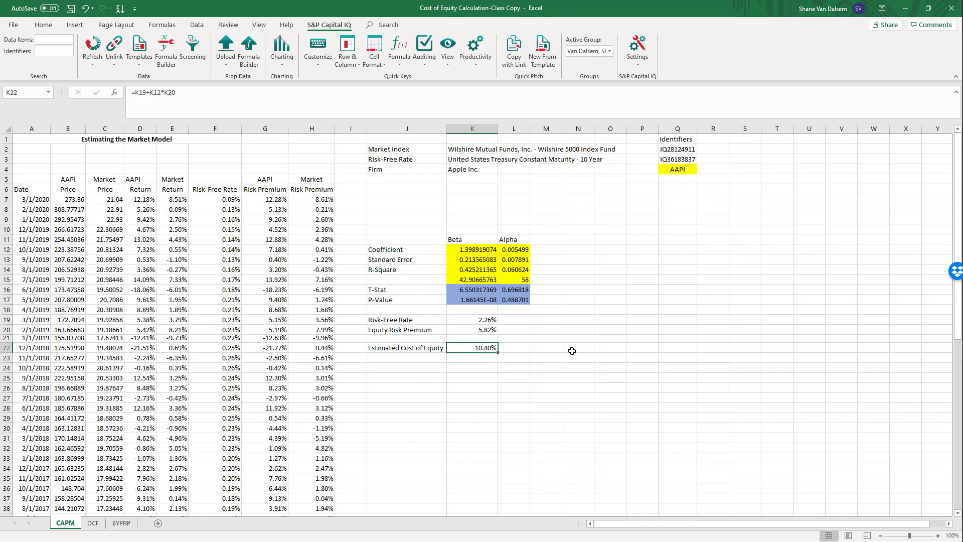
Step: Set the as-of date in F1 of the DCF sheet to 12/31/2019 for Apple
left_click(97, 523)
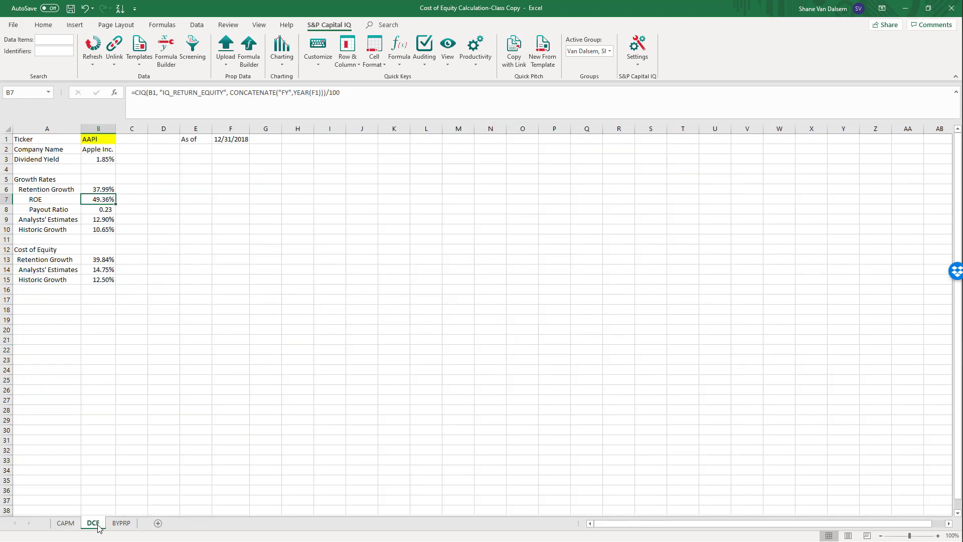
left_click(364, 380)
left_click(236, 139)
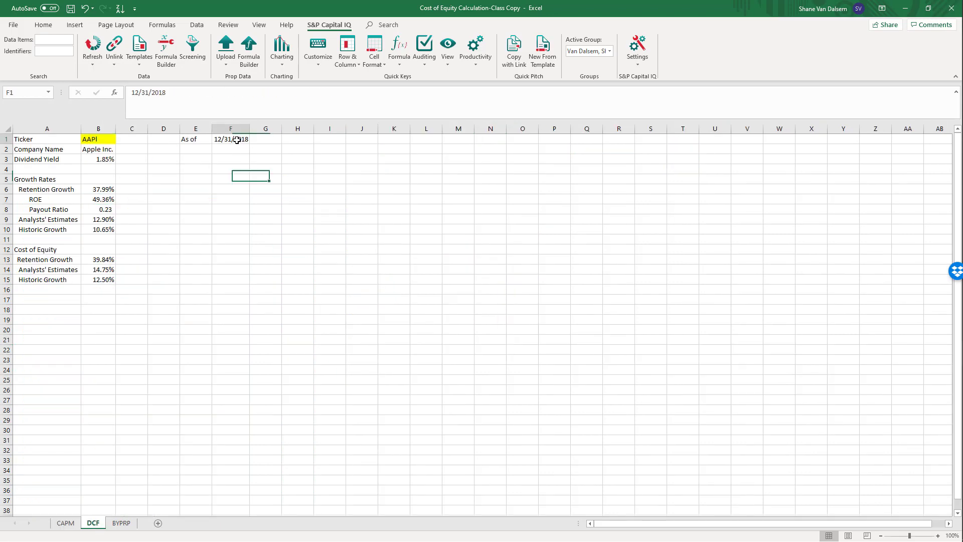
type("12/31/2019")
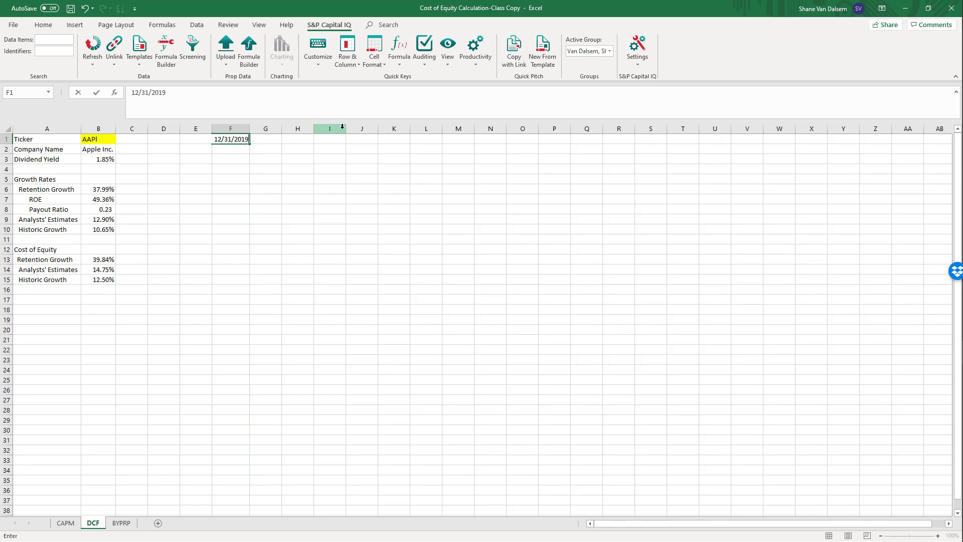
key("Return")
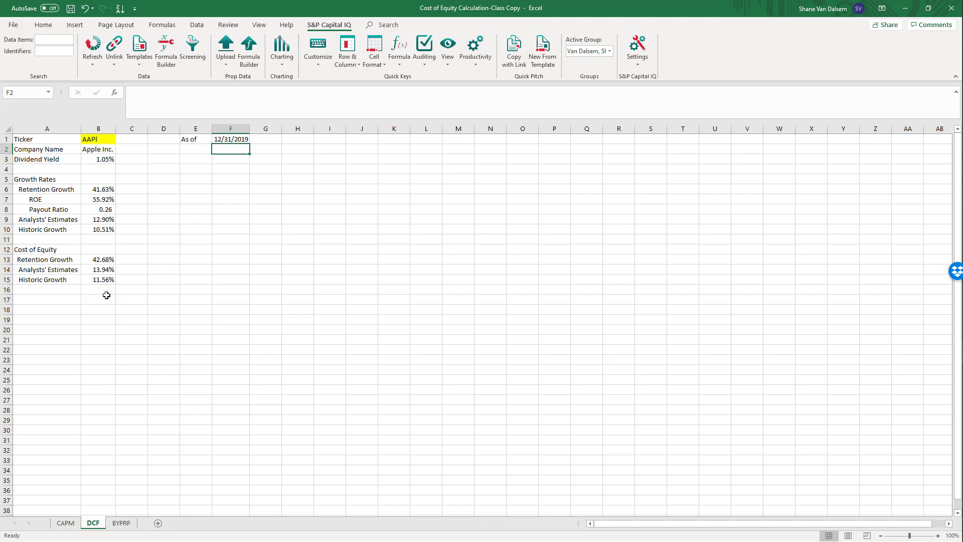
Step: Compare Apple's cost-of-equity estimates across the CAPM, DCF and BYPRP sheets, checking the FED Model and Historic Firm Risk Premium formulas
left_click(68, 523)
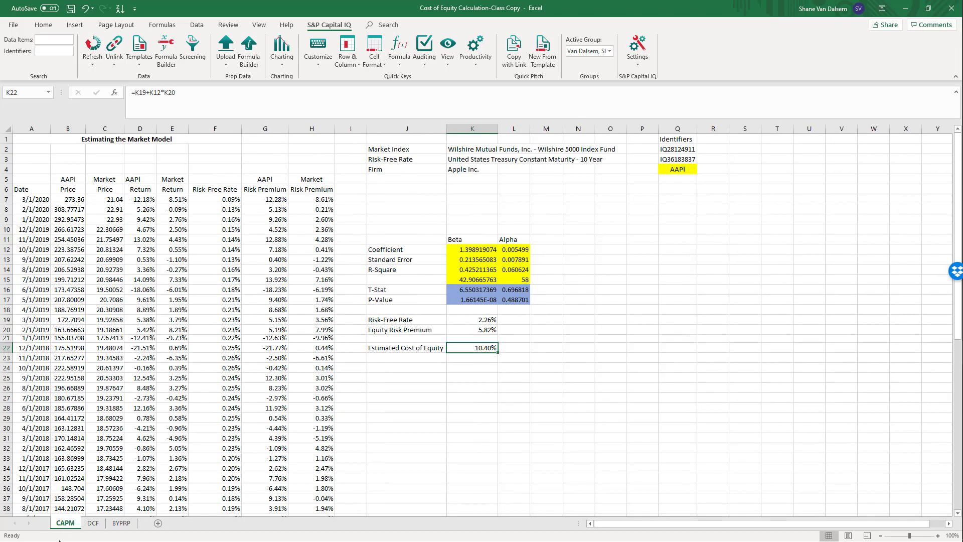
left_click(93, 523)
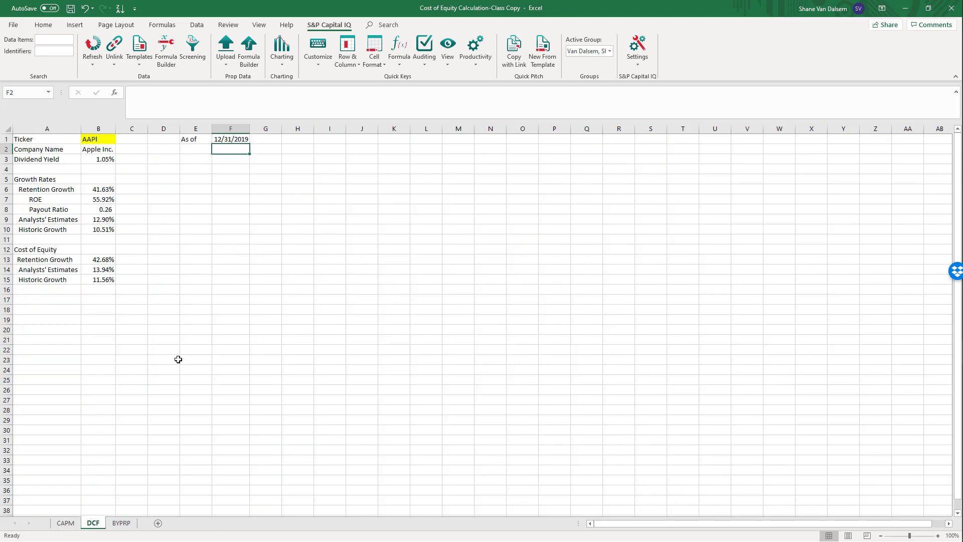
left_click(128, 523)
left_click(387, 349)
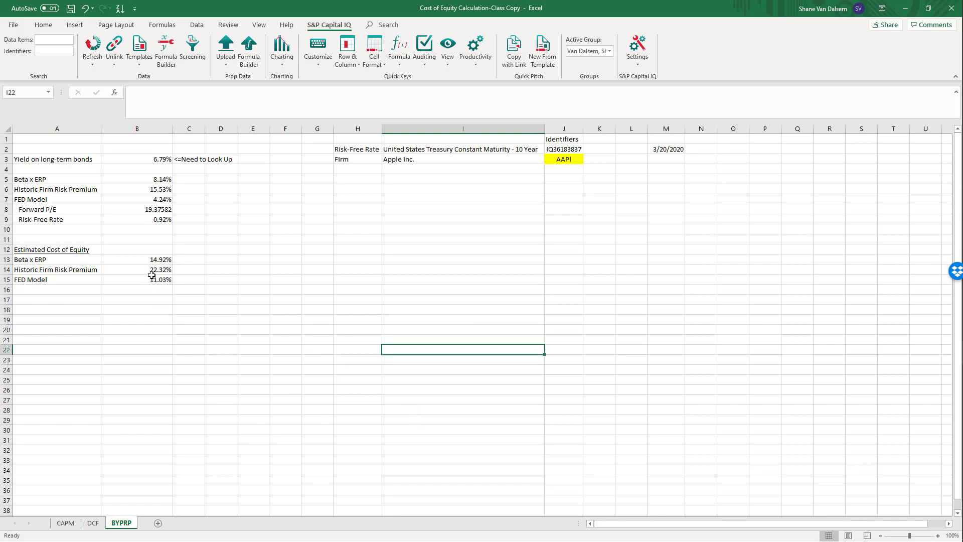
left_click(152, 279)
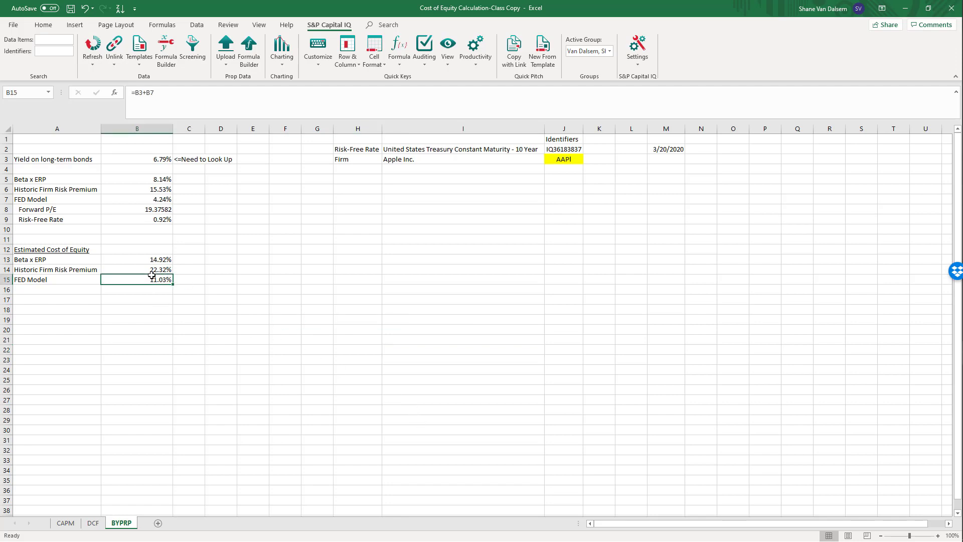
left_click(166, 190)
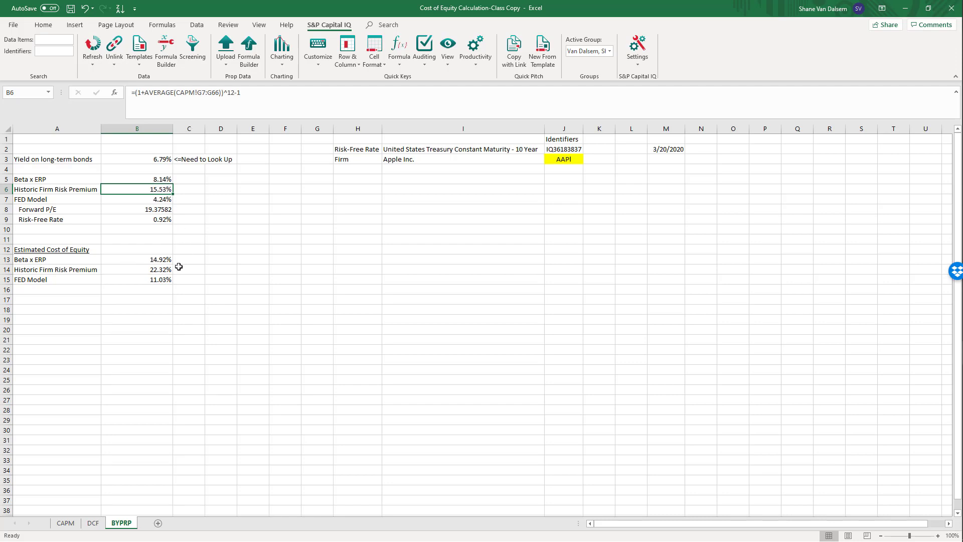
Step: Switch to Capital IQ in Chrome, look up aapl and view the yields on Apple's Fixed Income Summary page
mouse_move(956, 203)
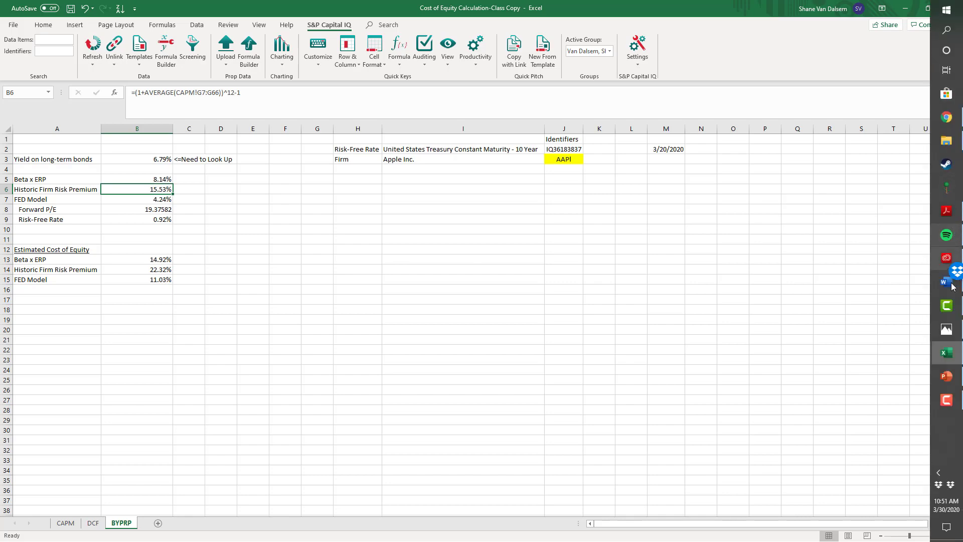
left_click(953, 117)
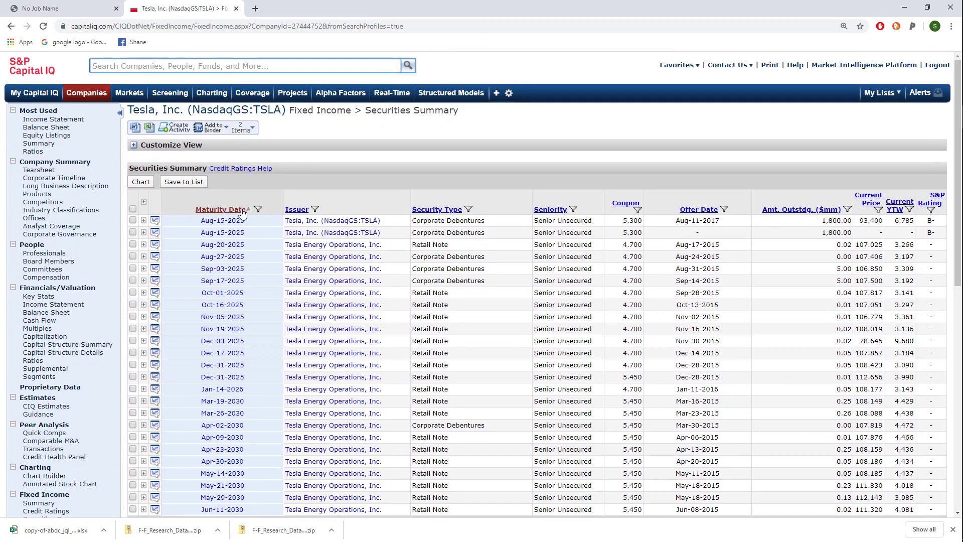
left_click(193, 66)
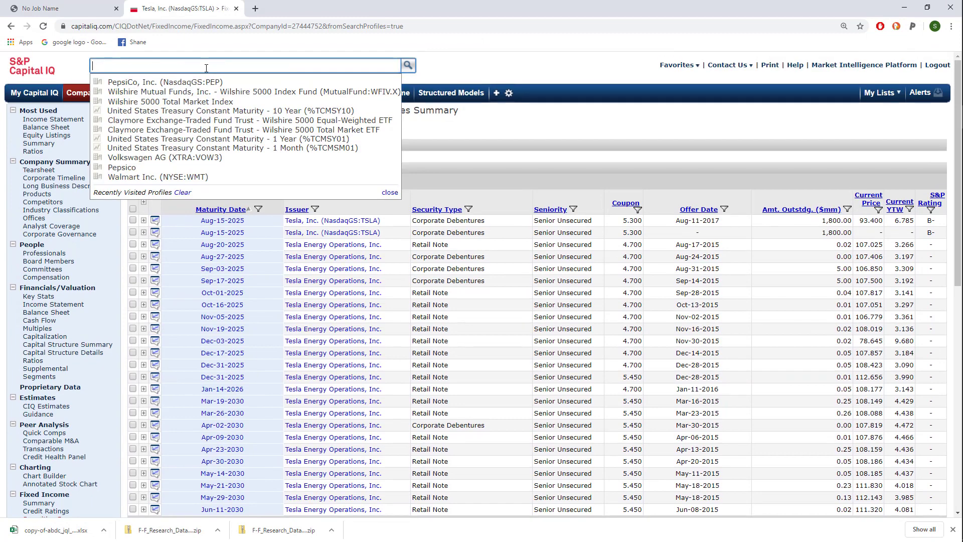
type("aapl")
left_click(181, 124)
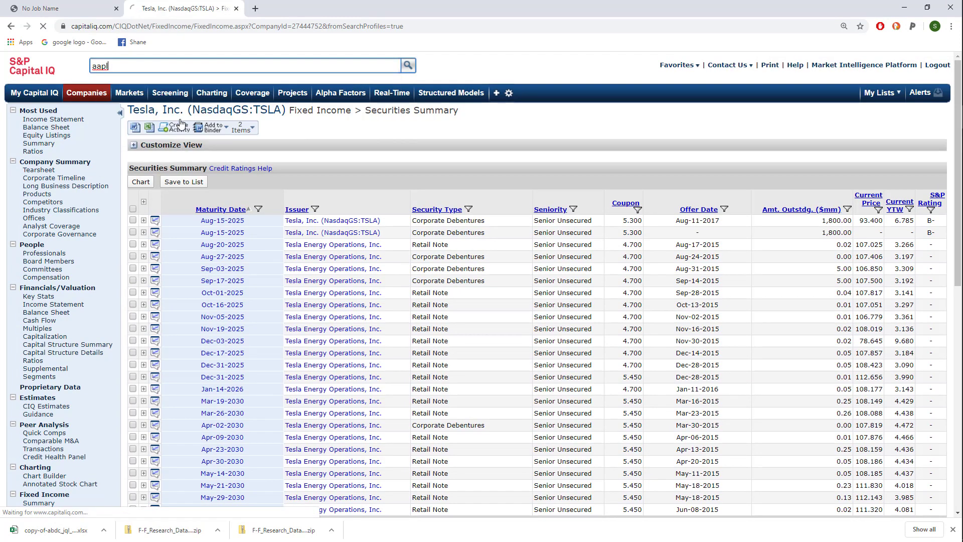
scroll(71, 326, "down", 5)
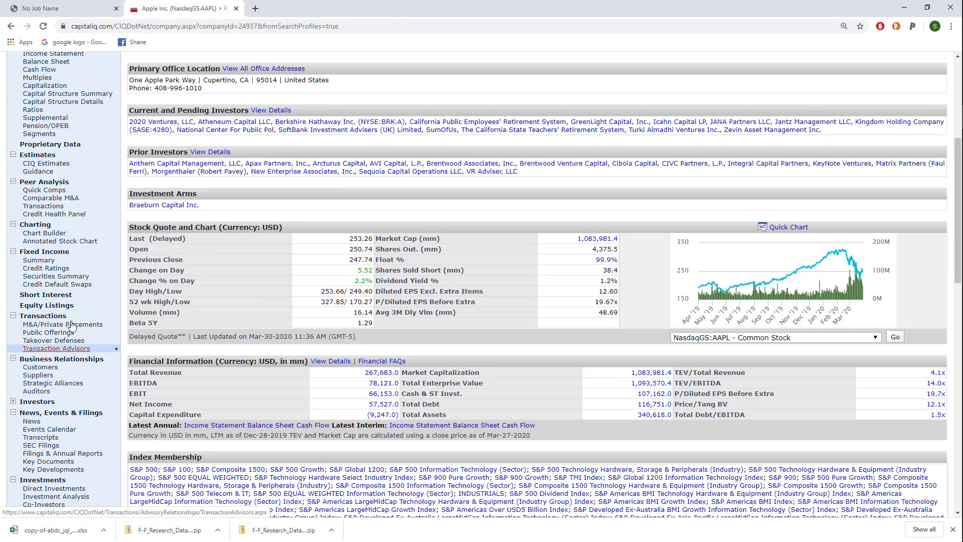
left_click(63, 270)
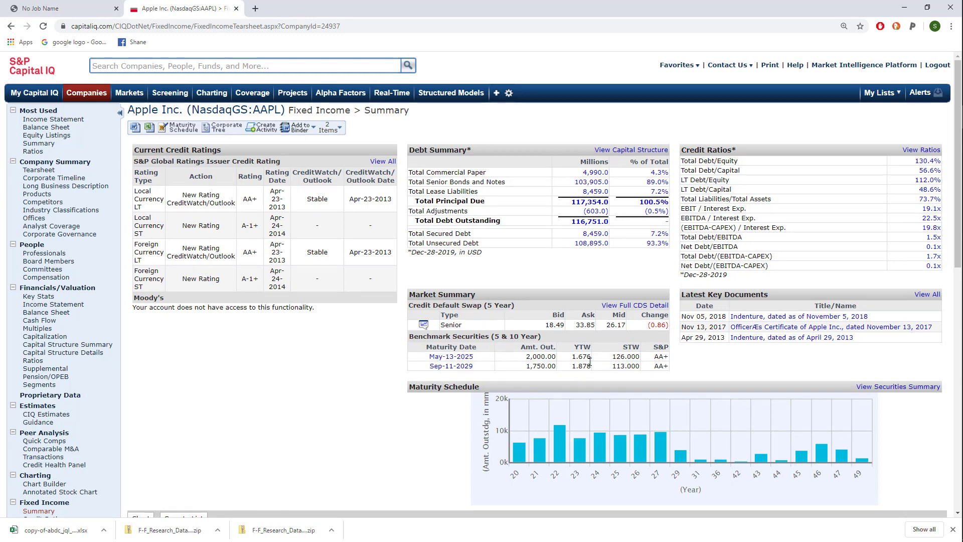
Step: Return to the Excel workbook and set the yield on long-term bonds in B3 of the BYPRP sheet to 1.88%
left_click(901, 5)
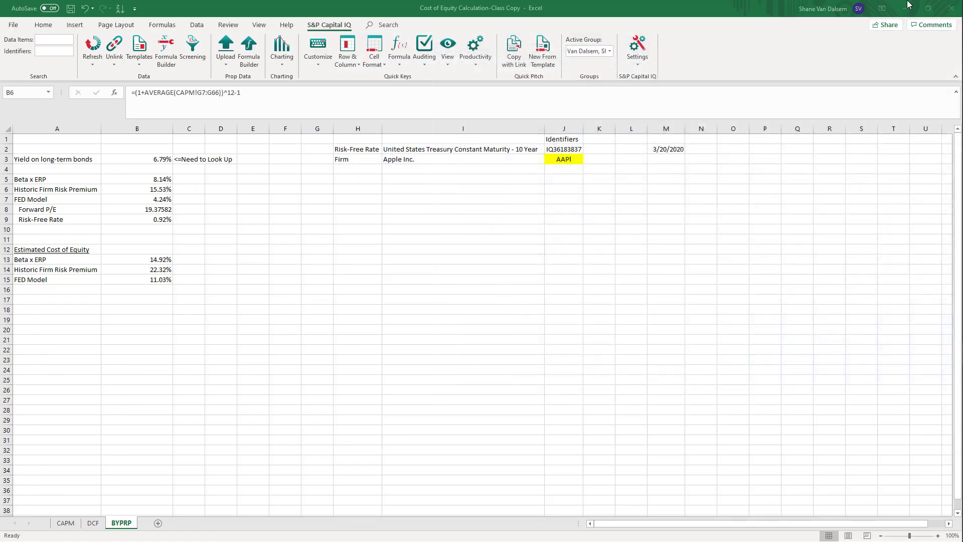
left_click(143, 161)
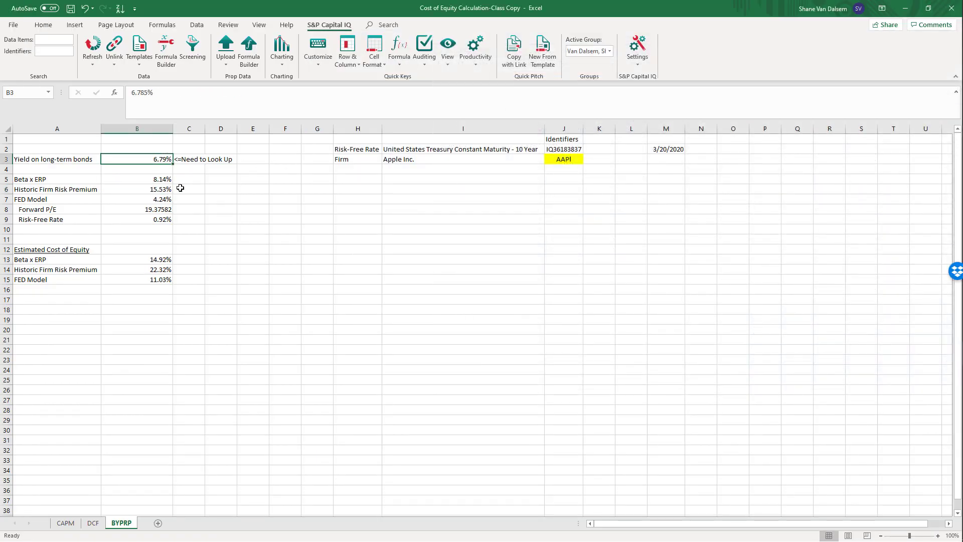
type("1.8")
type("8")
key("Return")
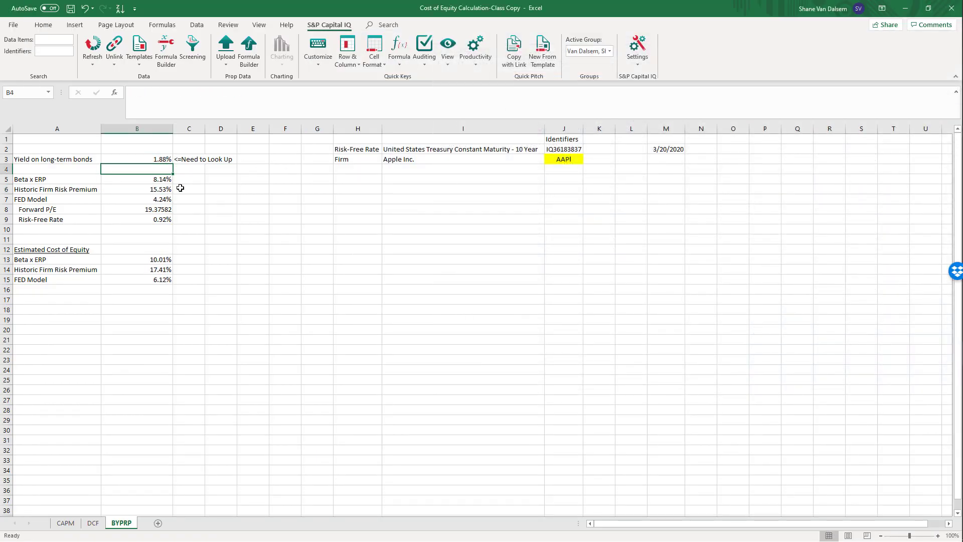
Step: Examine Apple's Historic Firm Risk Premium and FED Model cost-of-equity estimates in B14 and B15 of the BYPRP sheet
key("Down")
key("Down")
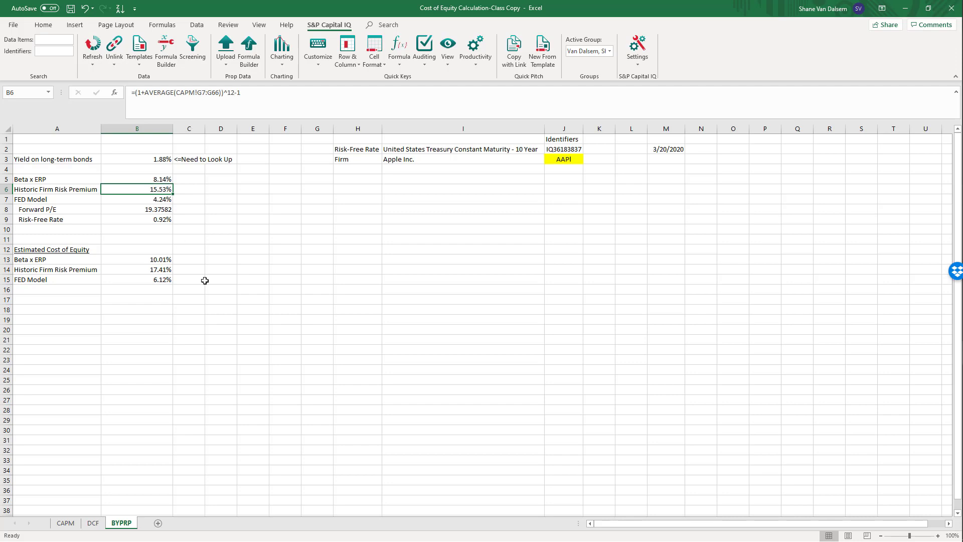
left_click(342, 308)
left_click(137, 272)
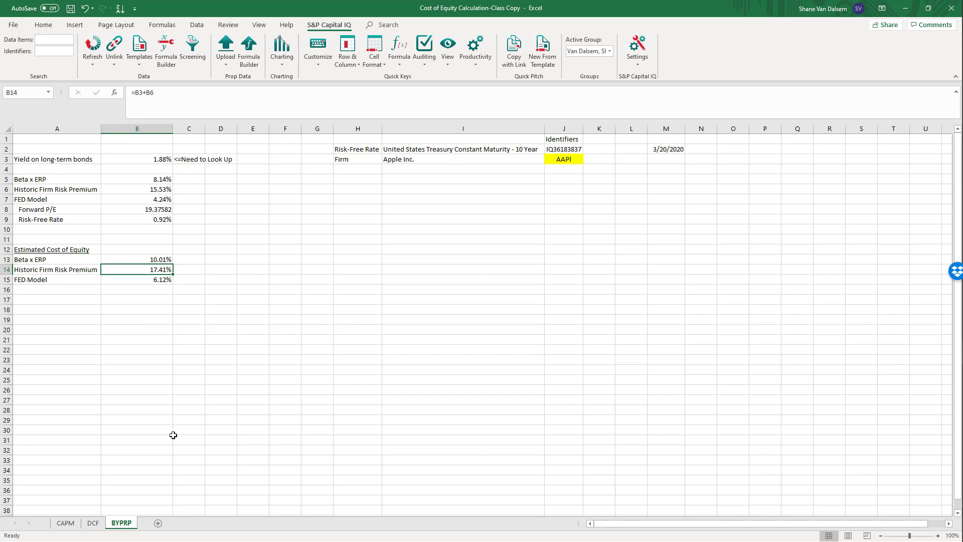
left_click(38, 279)
left_click(150, 281)
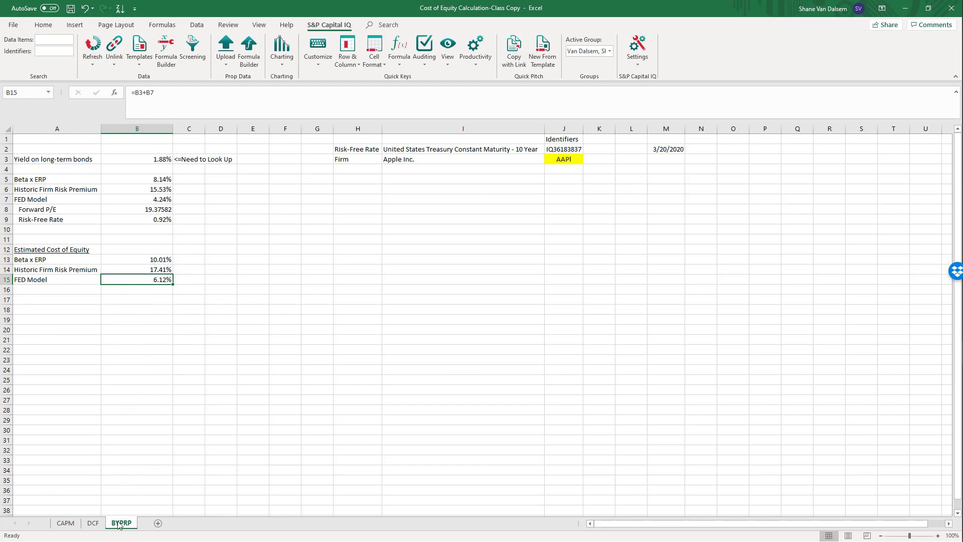
Step: Compare Apple's DCF and CAPM cost-of-equity estimates with the Beta x ERP estimate in B13 of the BYPRP sheet
left_click(93, 522)
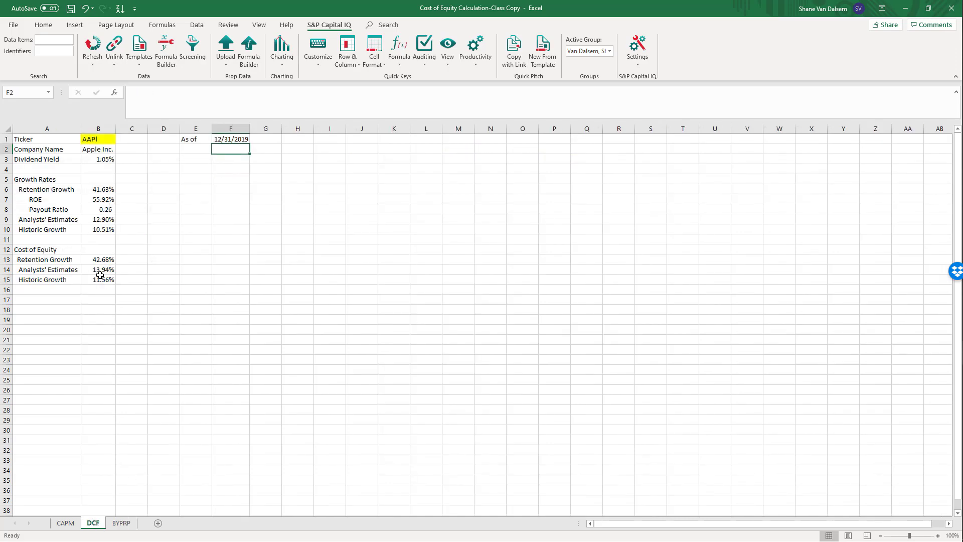
left_click(79, 524)
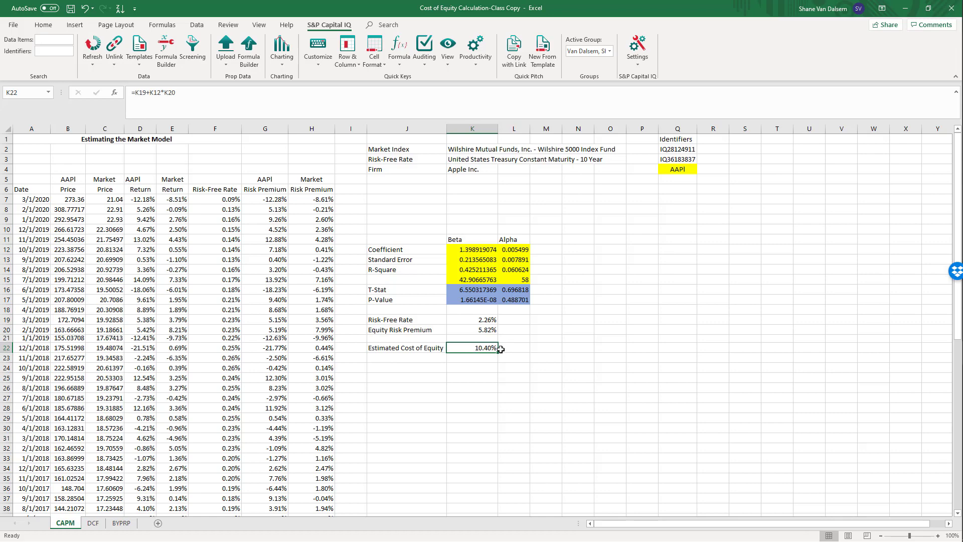
left_click(92, 525)
left_click(70, 526)
left_click(95, 526)
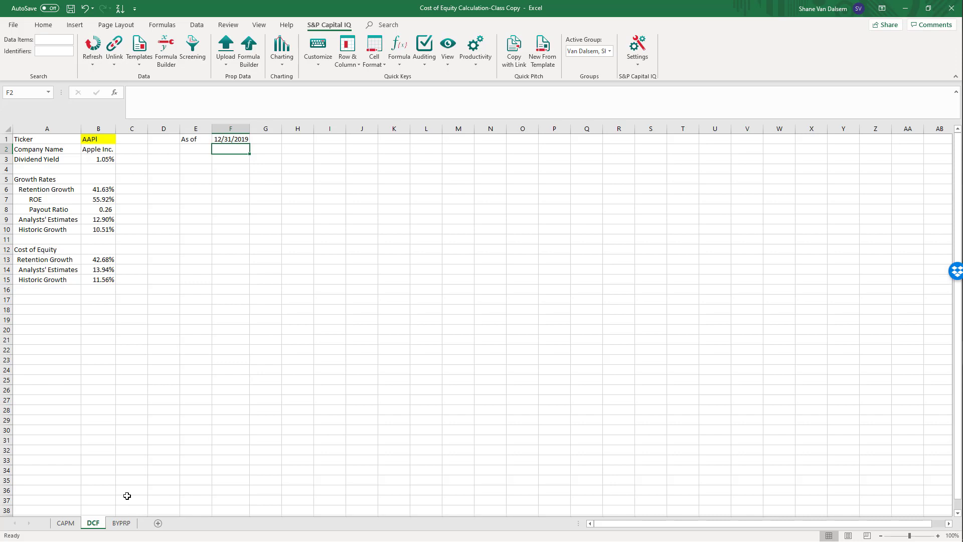
left_click(124, 524)
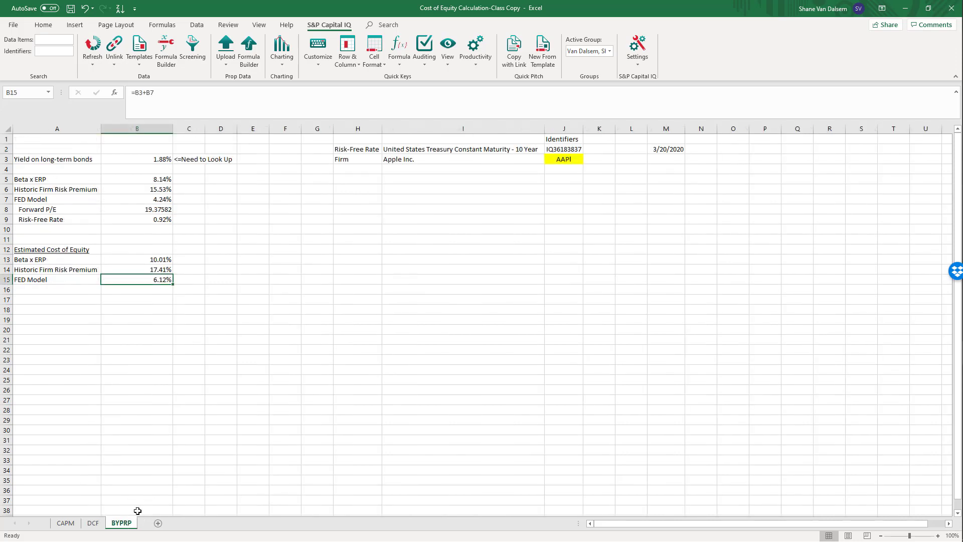
left_click(172, 270)
left_click(161, 260)
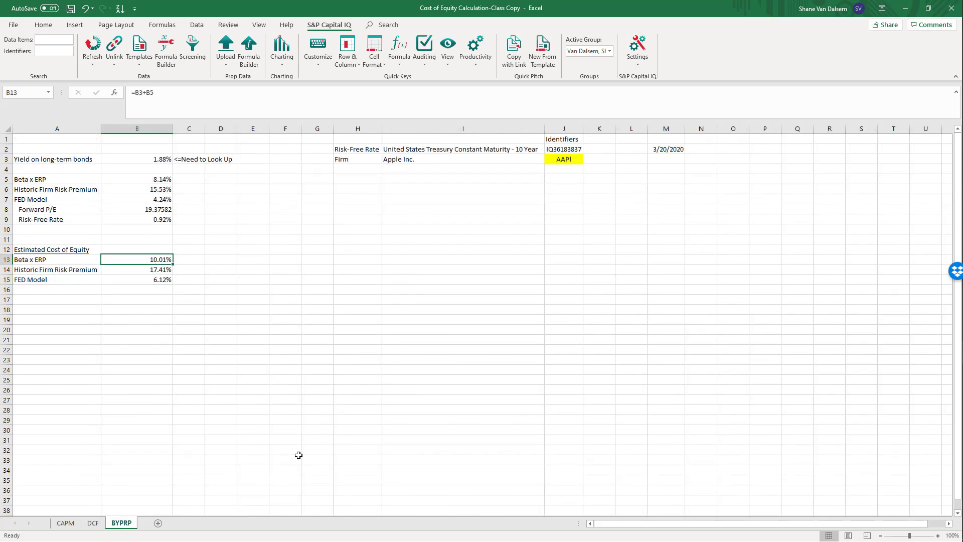
Step: Review Apple's cost-of-equity estimates again on the CAPM, DCF and BYPRP sheets, finishing on the DCF sheet
left_click(65, 523)
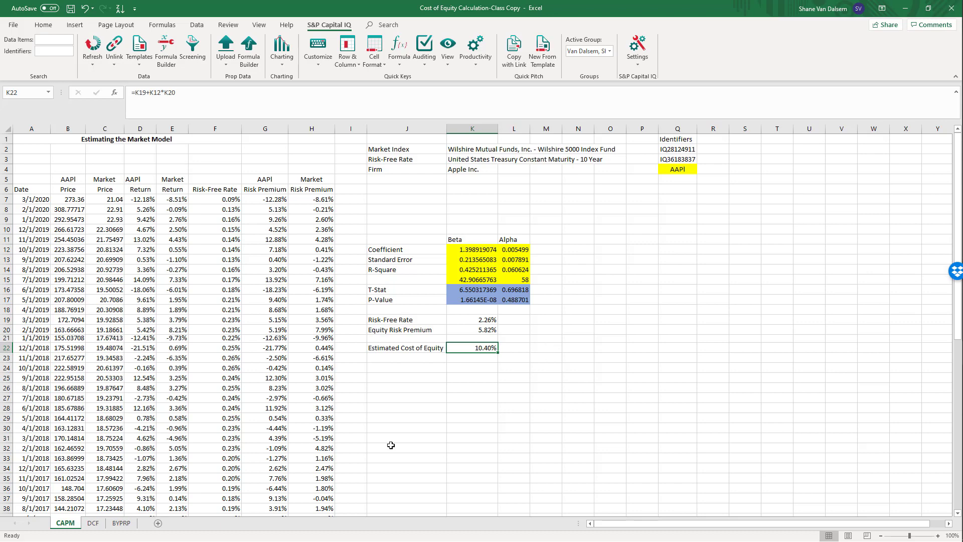
left_click(93, 525)
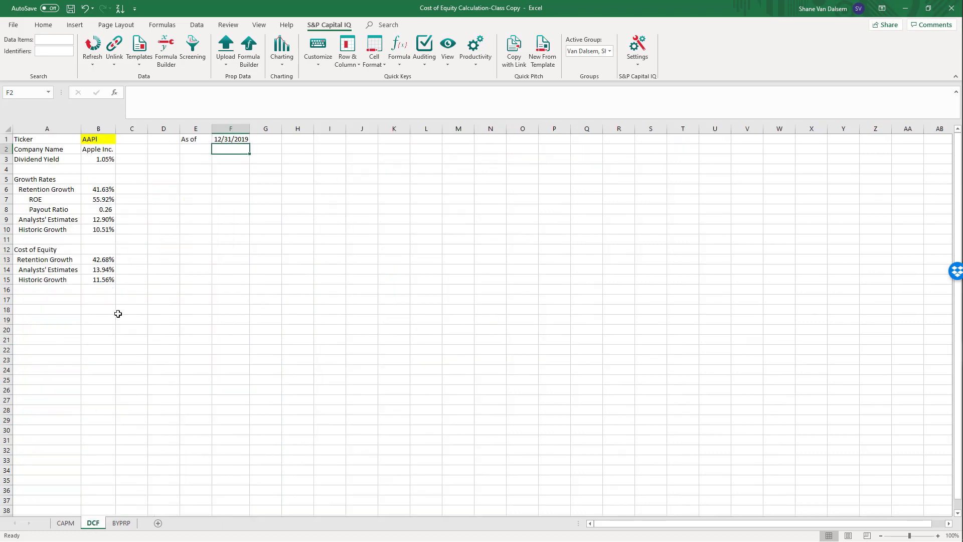
left_click(118, 311)
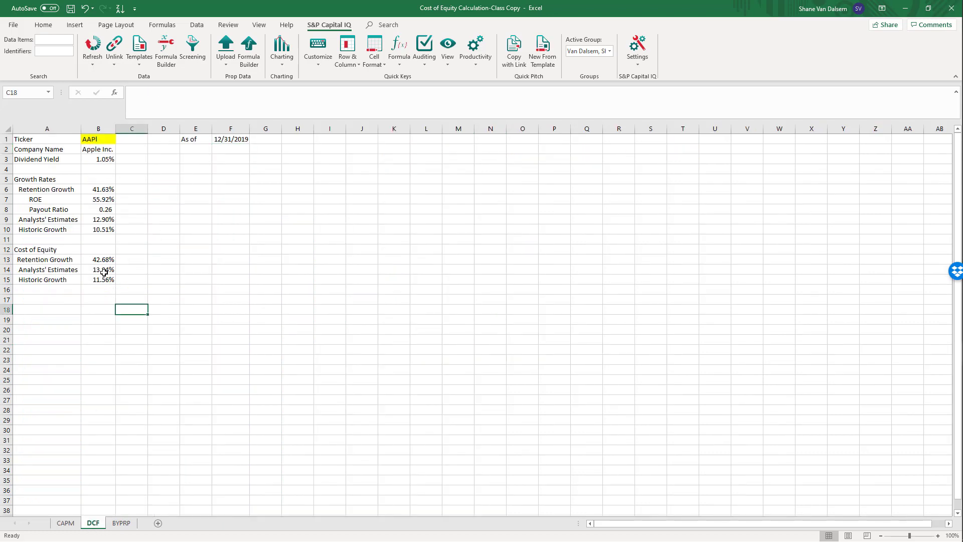
left_click(121, 524)
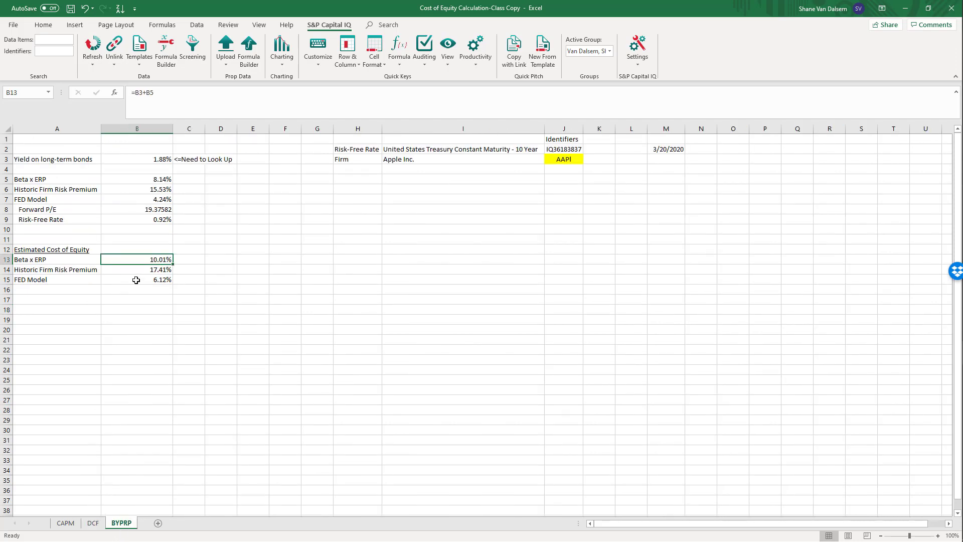
left_click(64, 523)
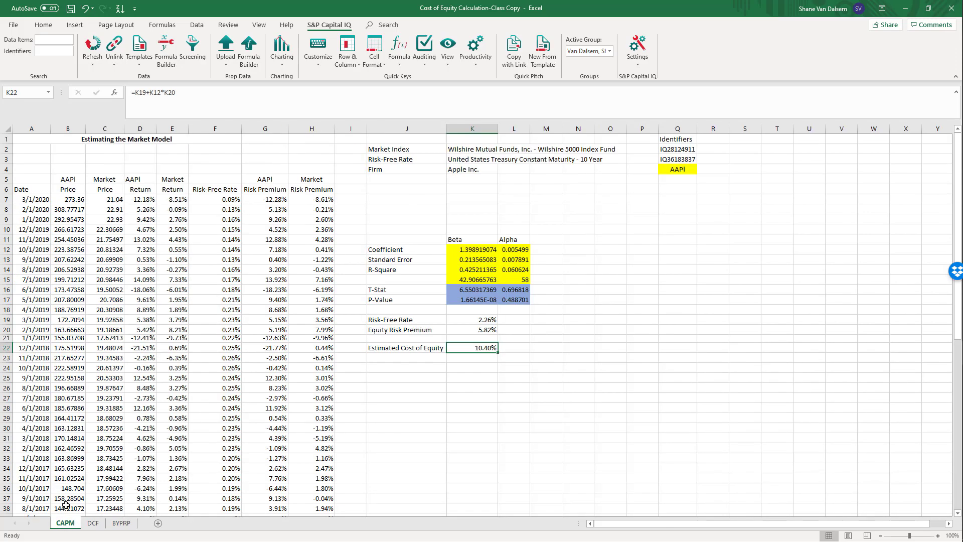
left_click(93, 523)
left_click(141, 498)
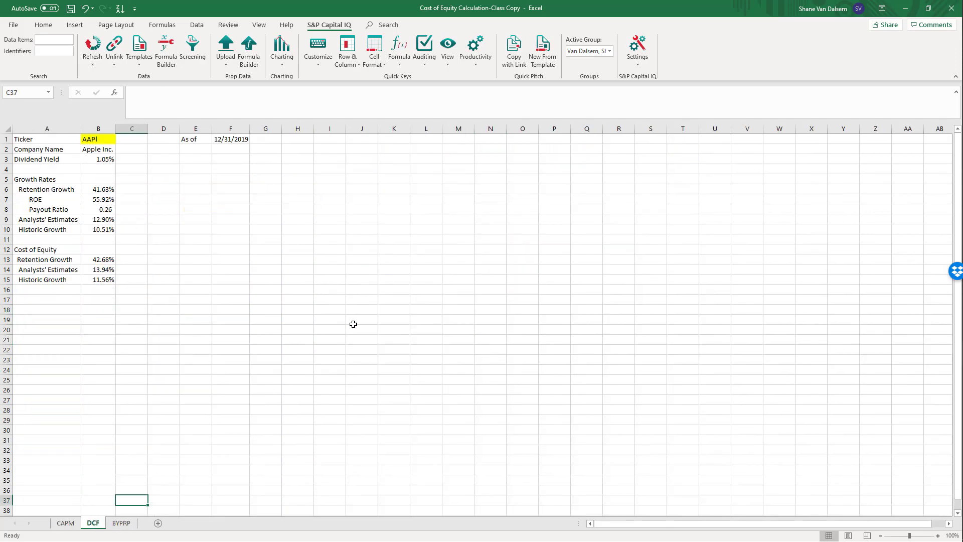